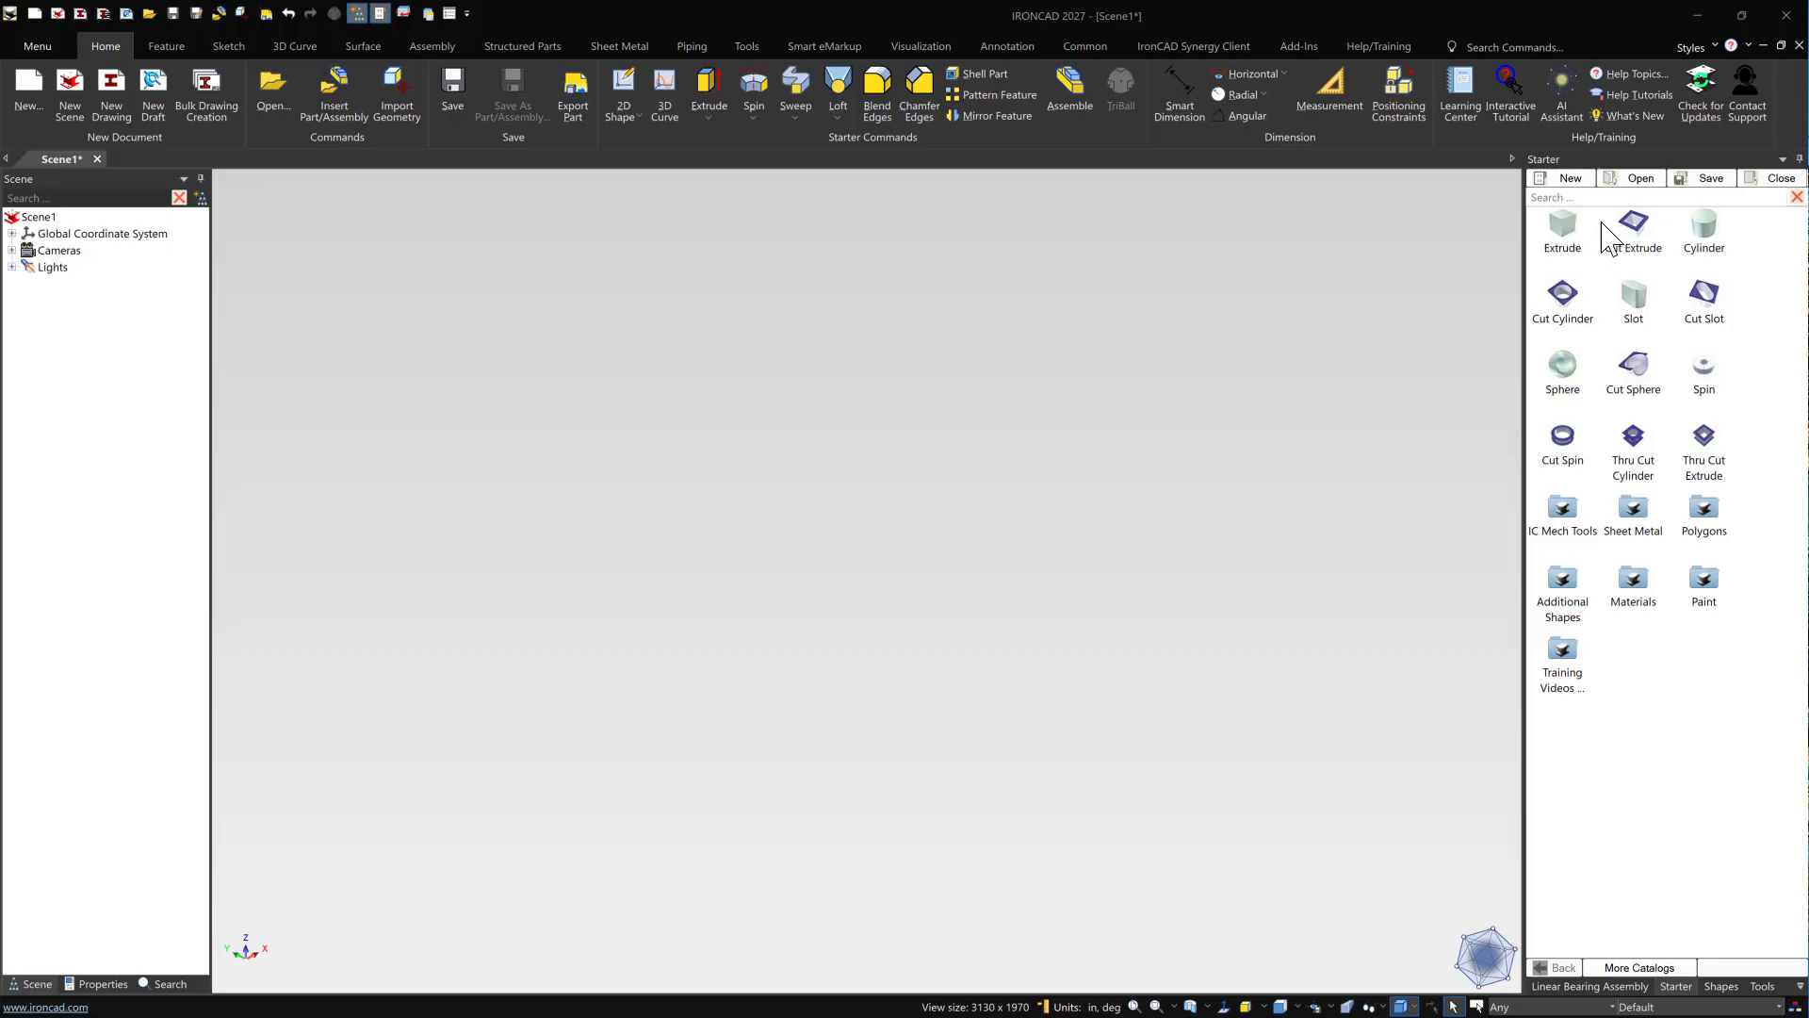
- Place an extruded block in the scene and size it 10 in long, 1.52 in wide and 0.25 in high
left_click_drag(1566, 231, 898, 564)
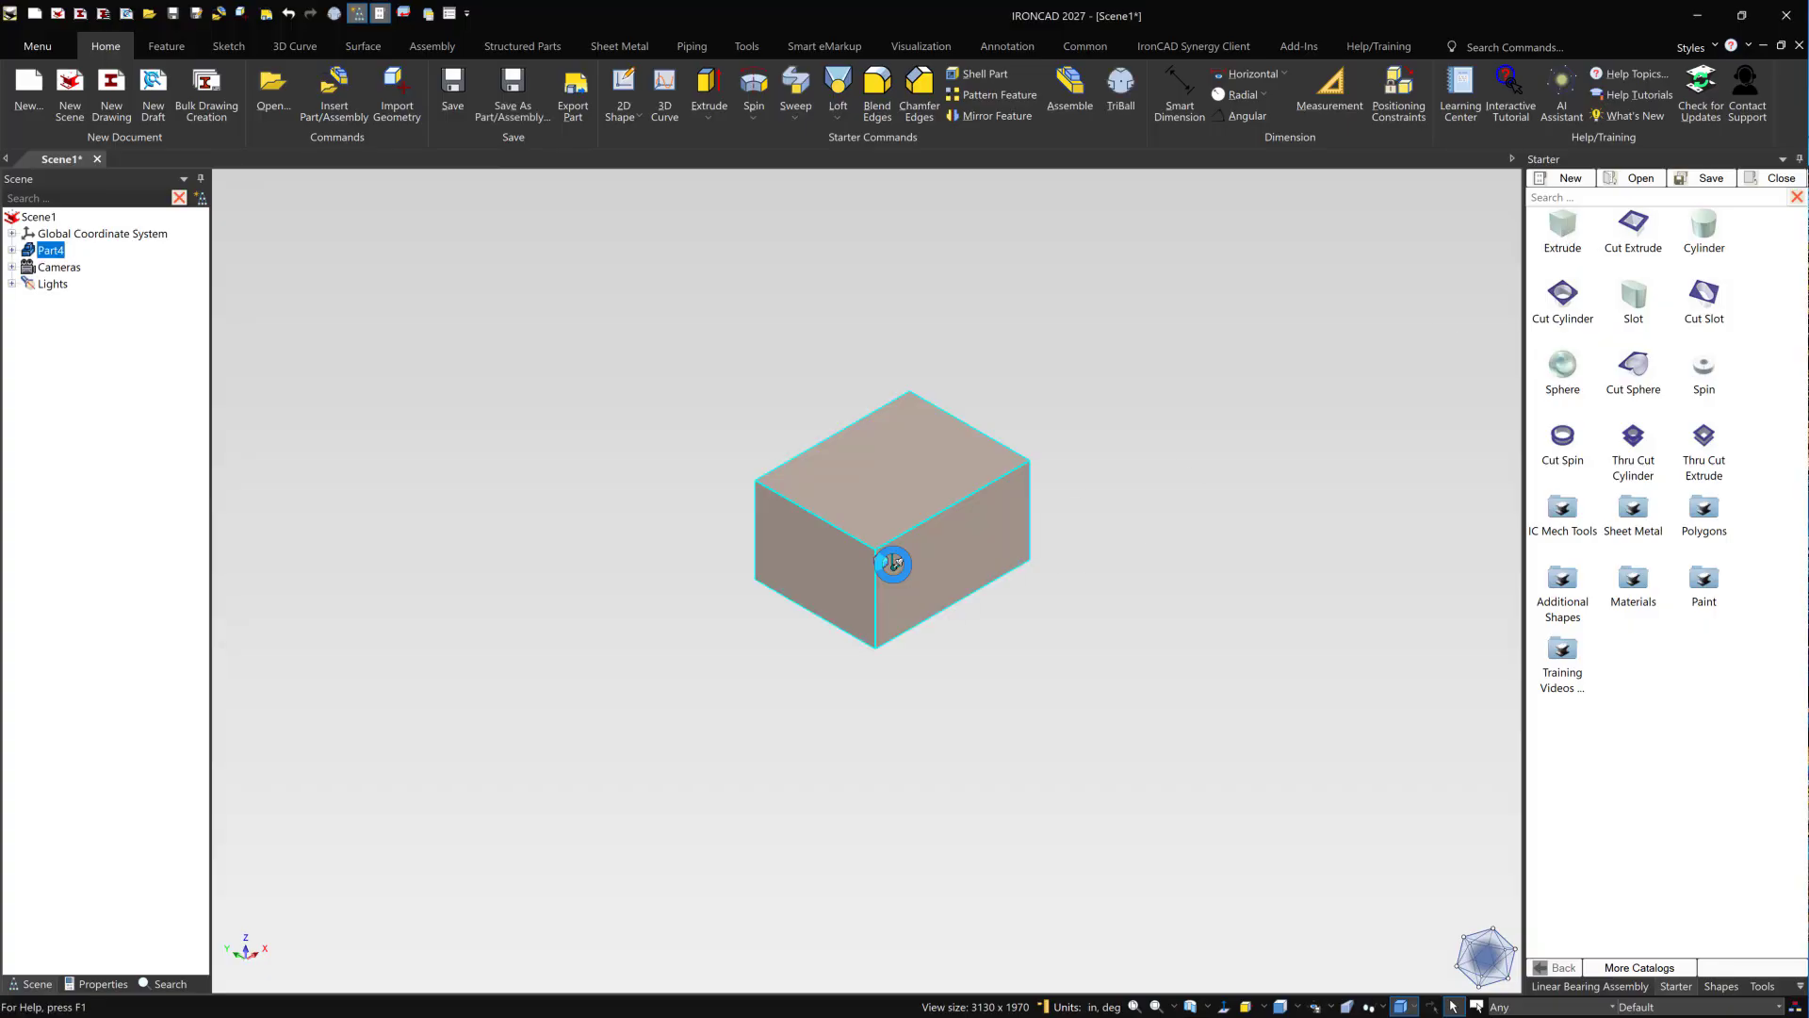
left_click(927, 499)
left_click_drag(1001, 458, 1135, 429)
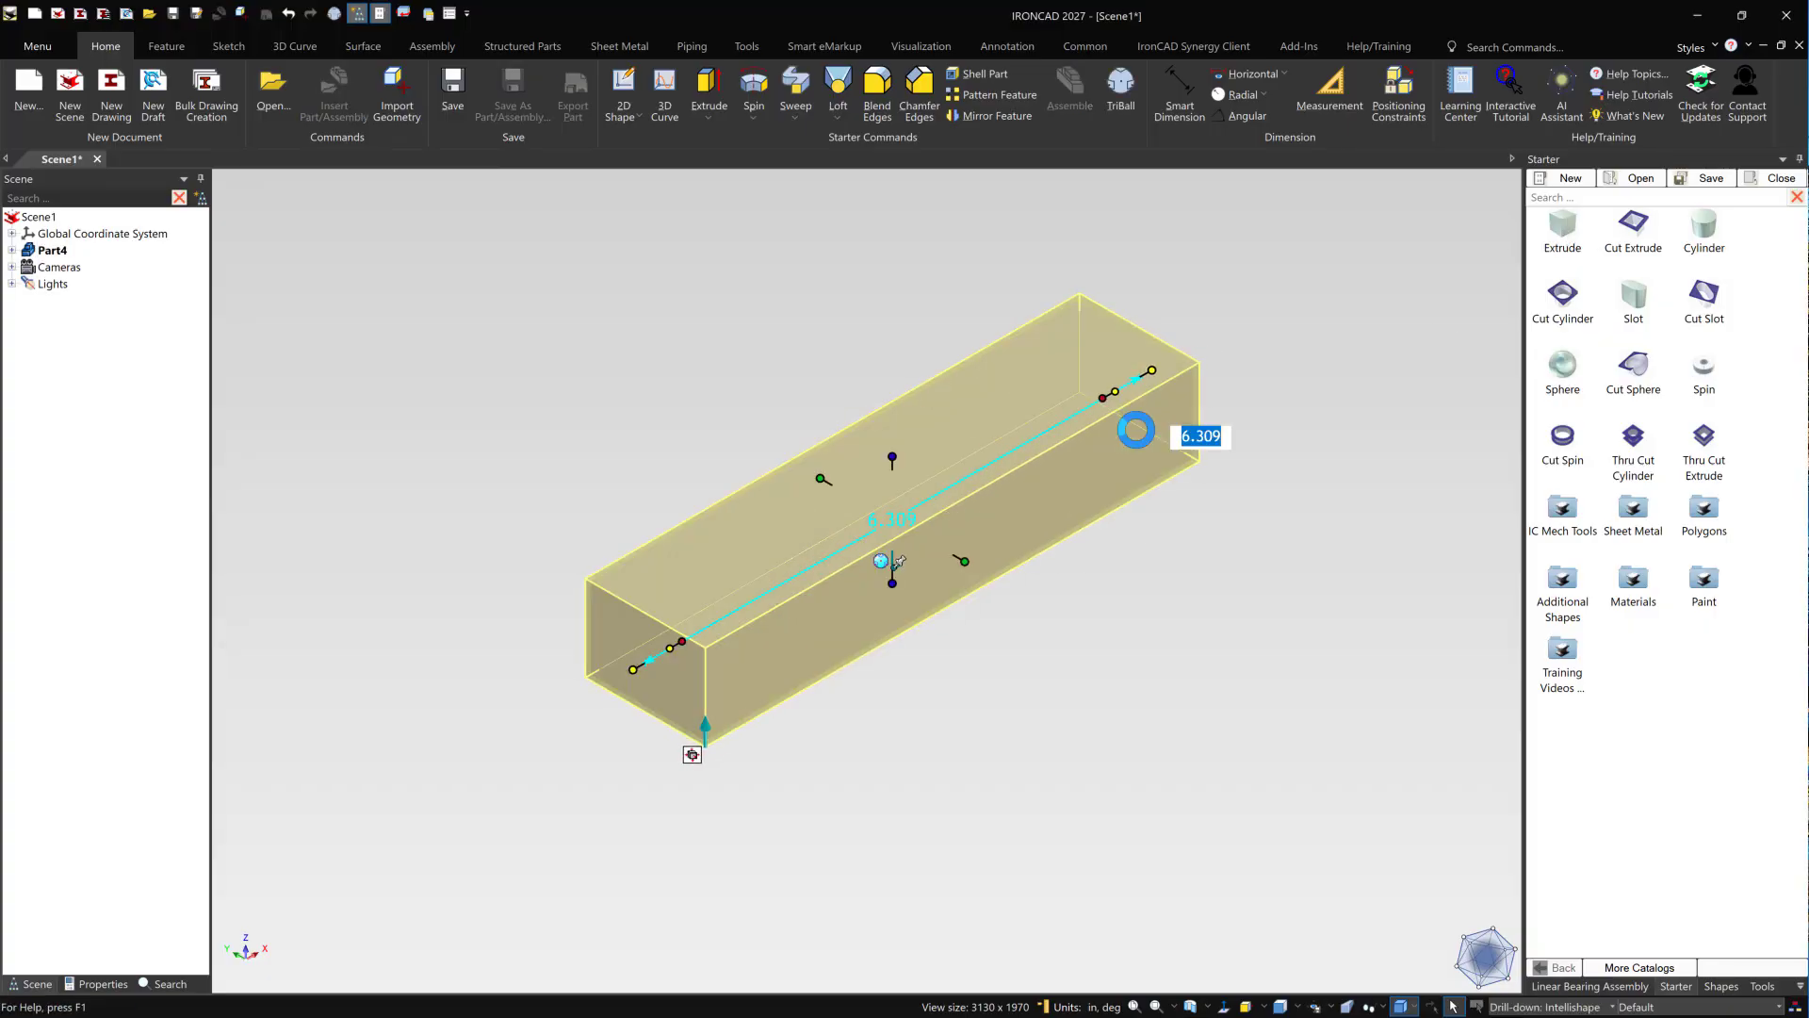
type("10")
key("Tab")
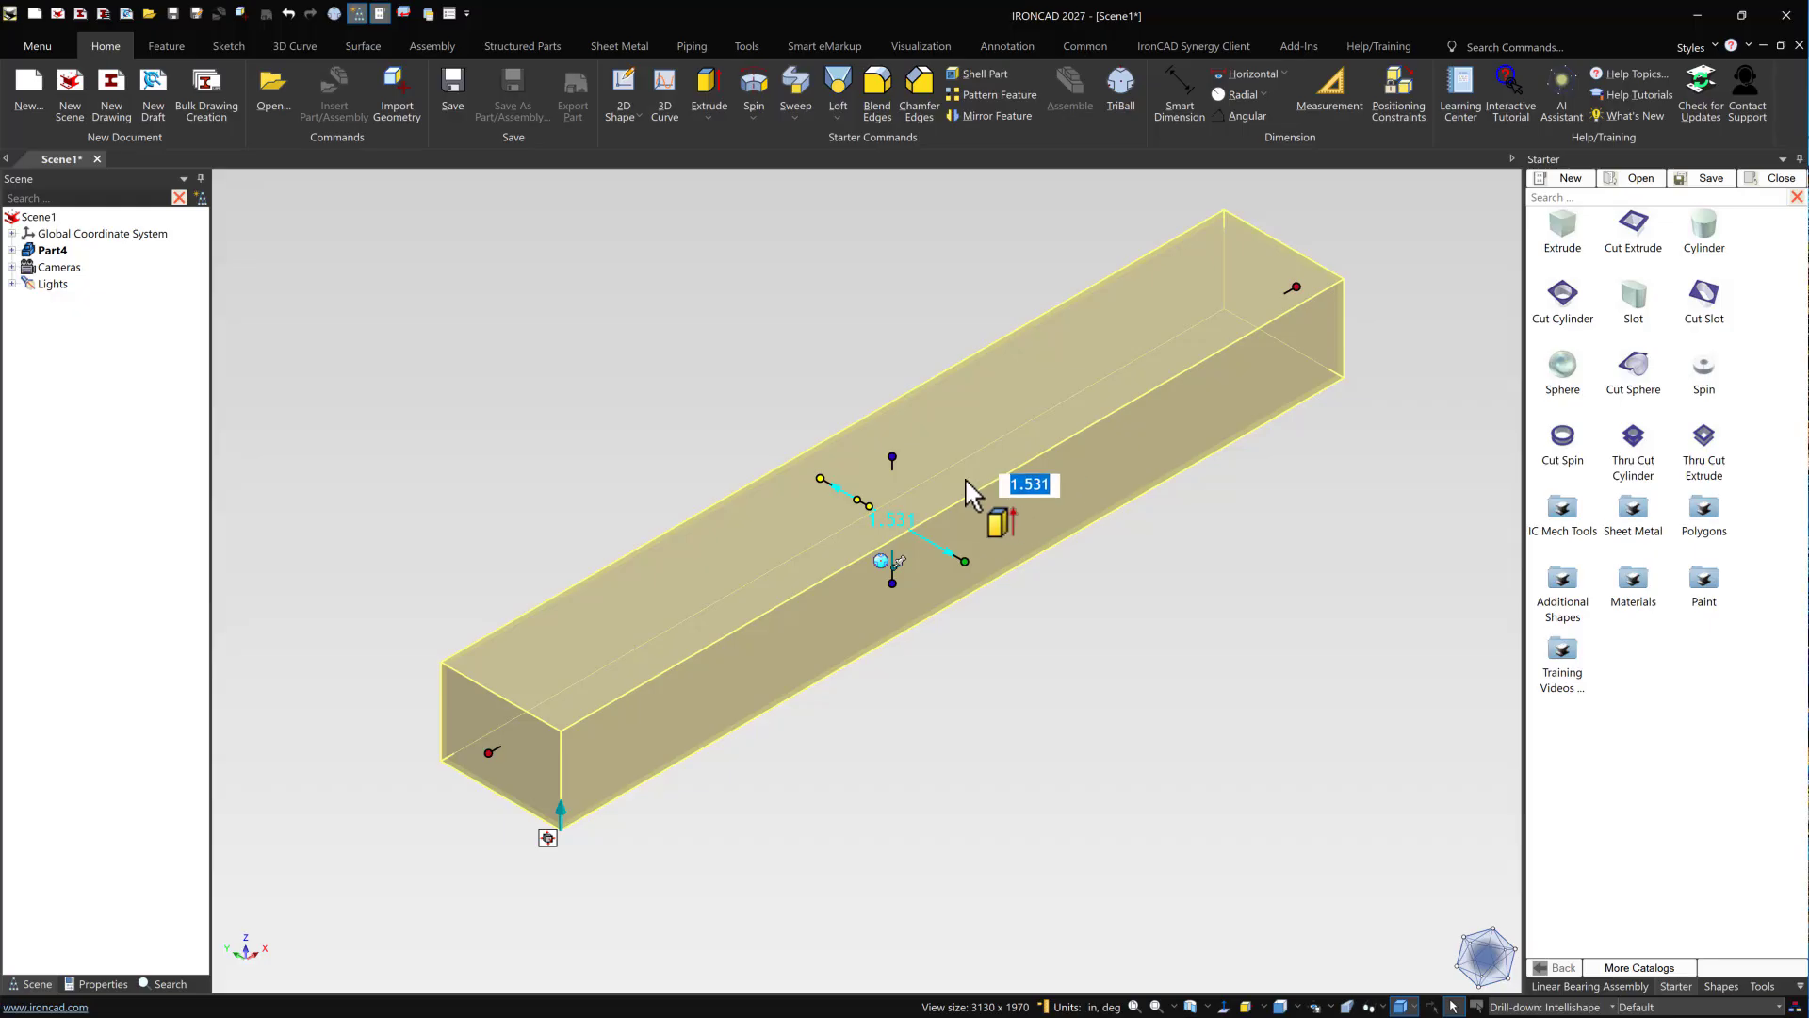
type("1.52")
key("Tab")
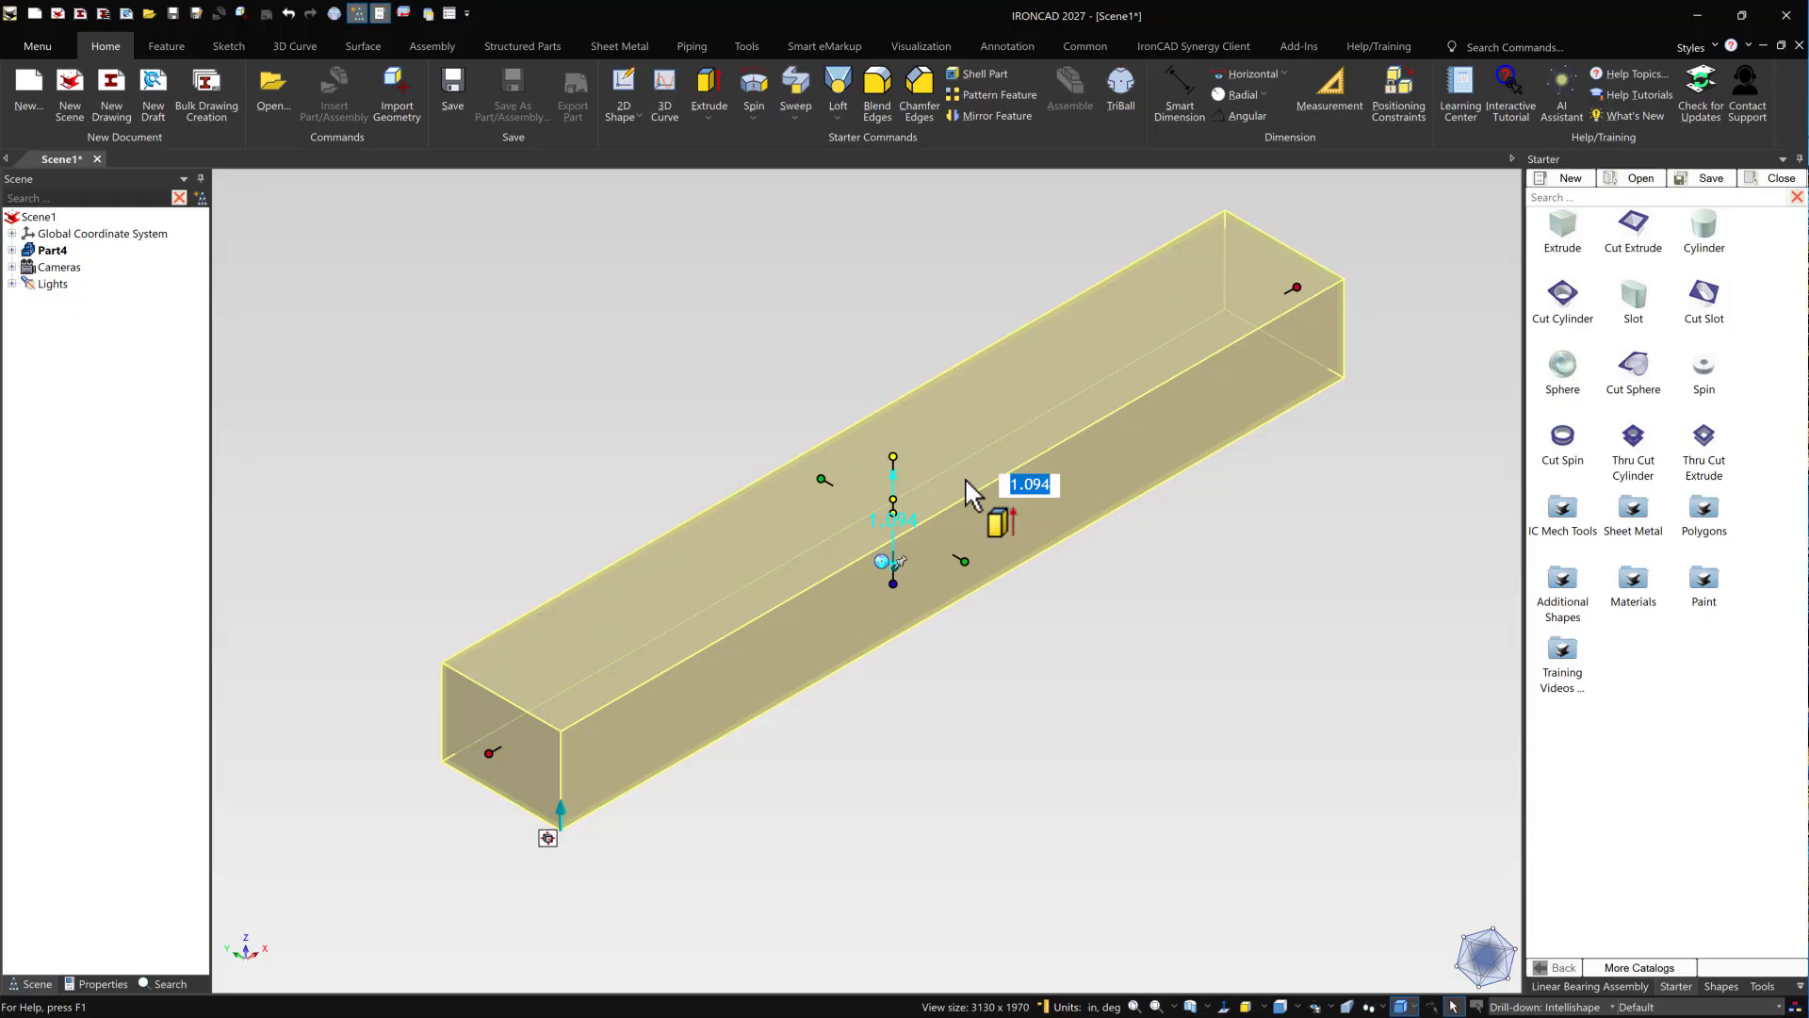
type(".25")
key("Tab")
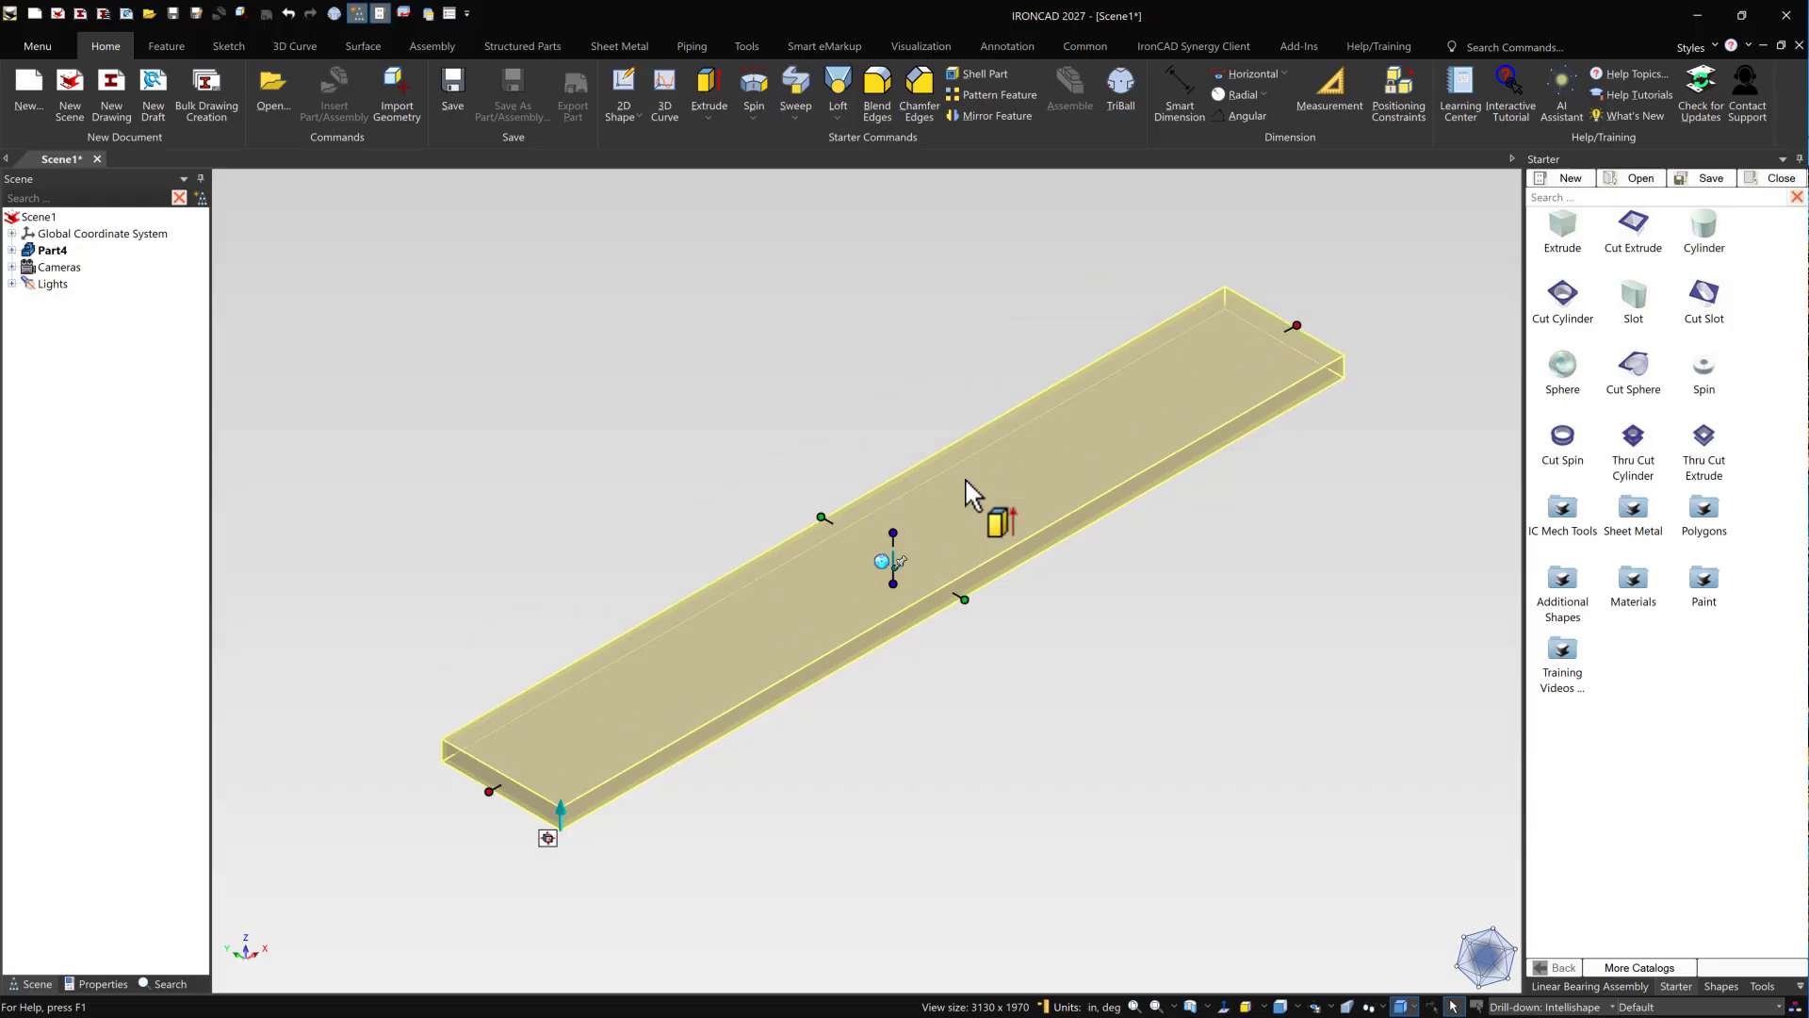
left_click(777, 369)
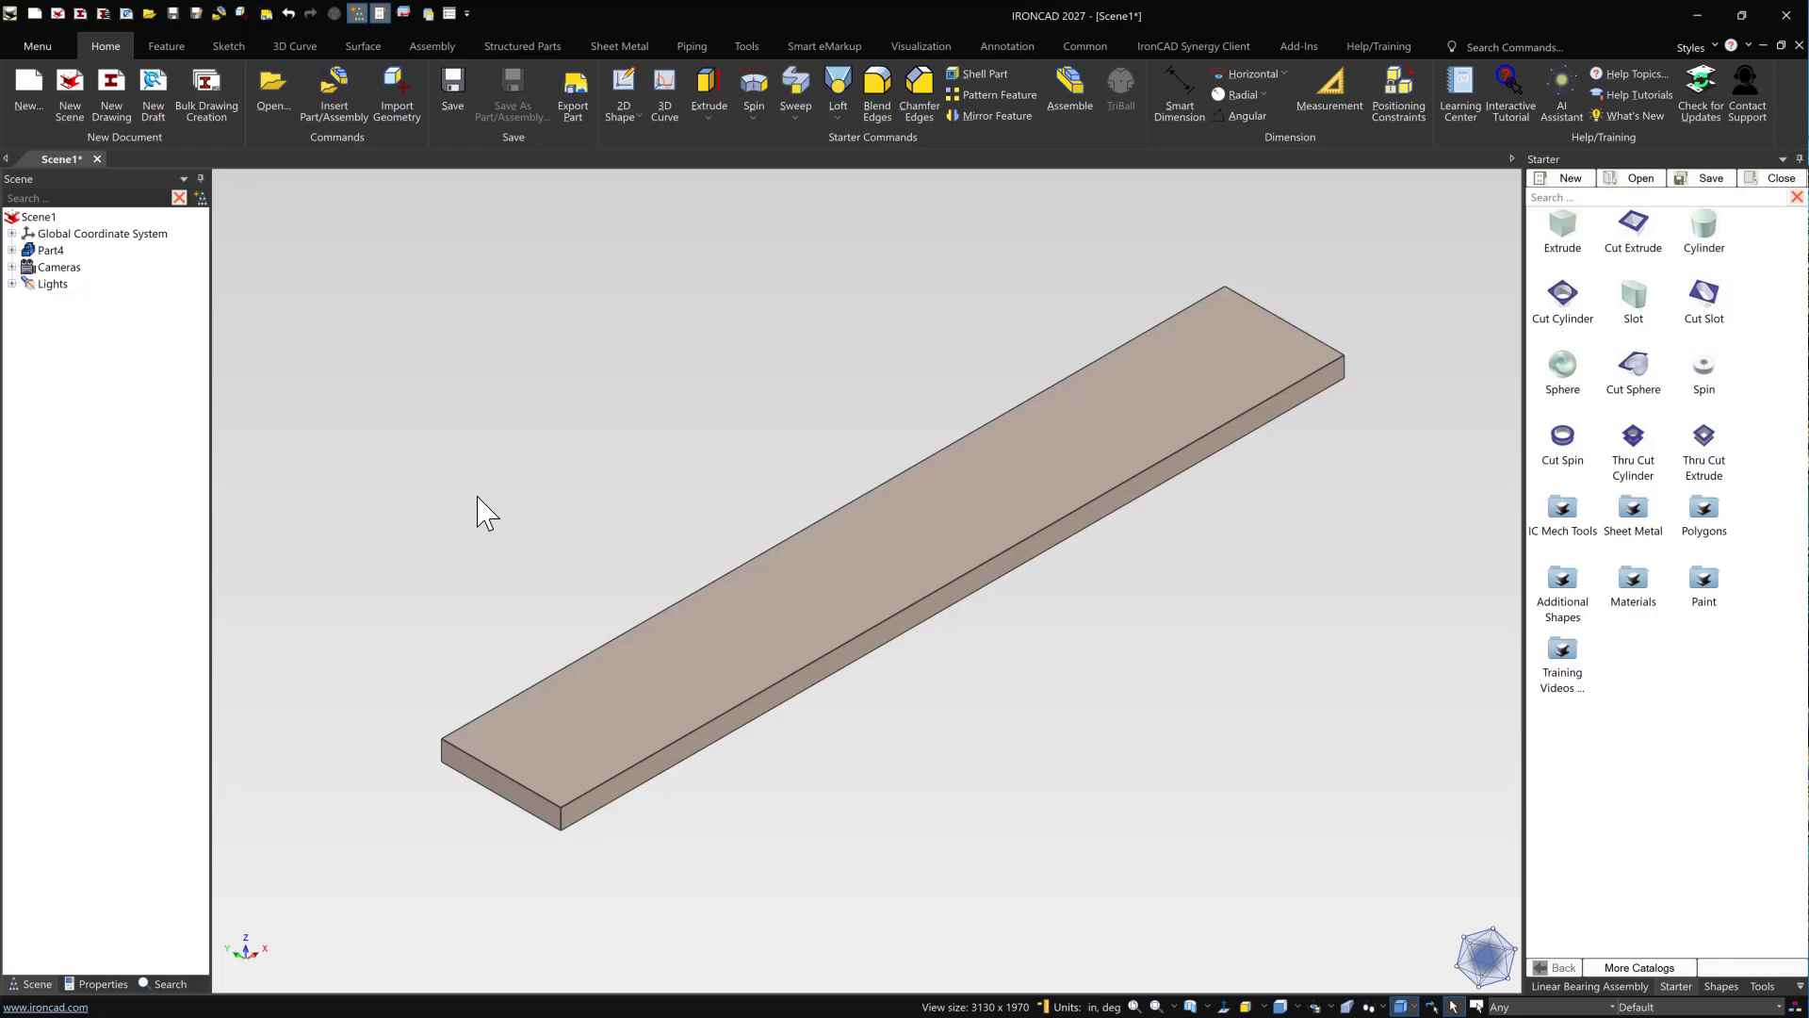
- Add a 0.5 in diameter cylinder on the plate's end face and position its center 1 in above the plate's bottom edge
key("ctrl+4")
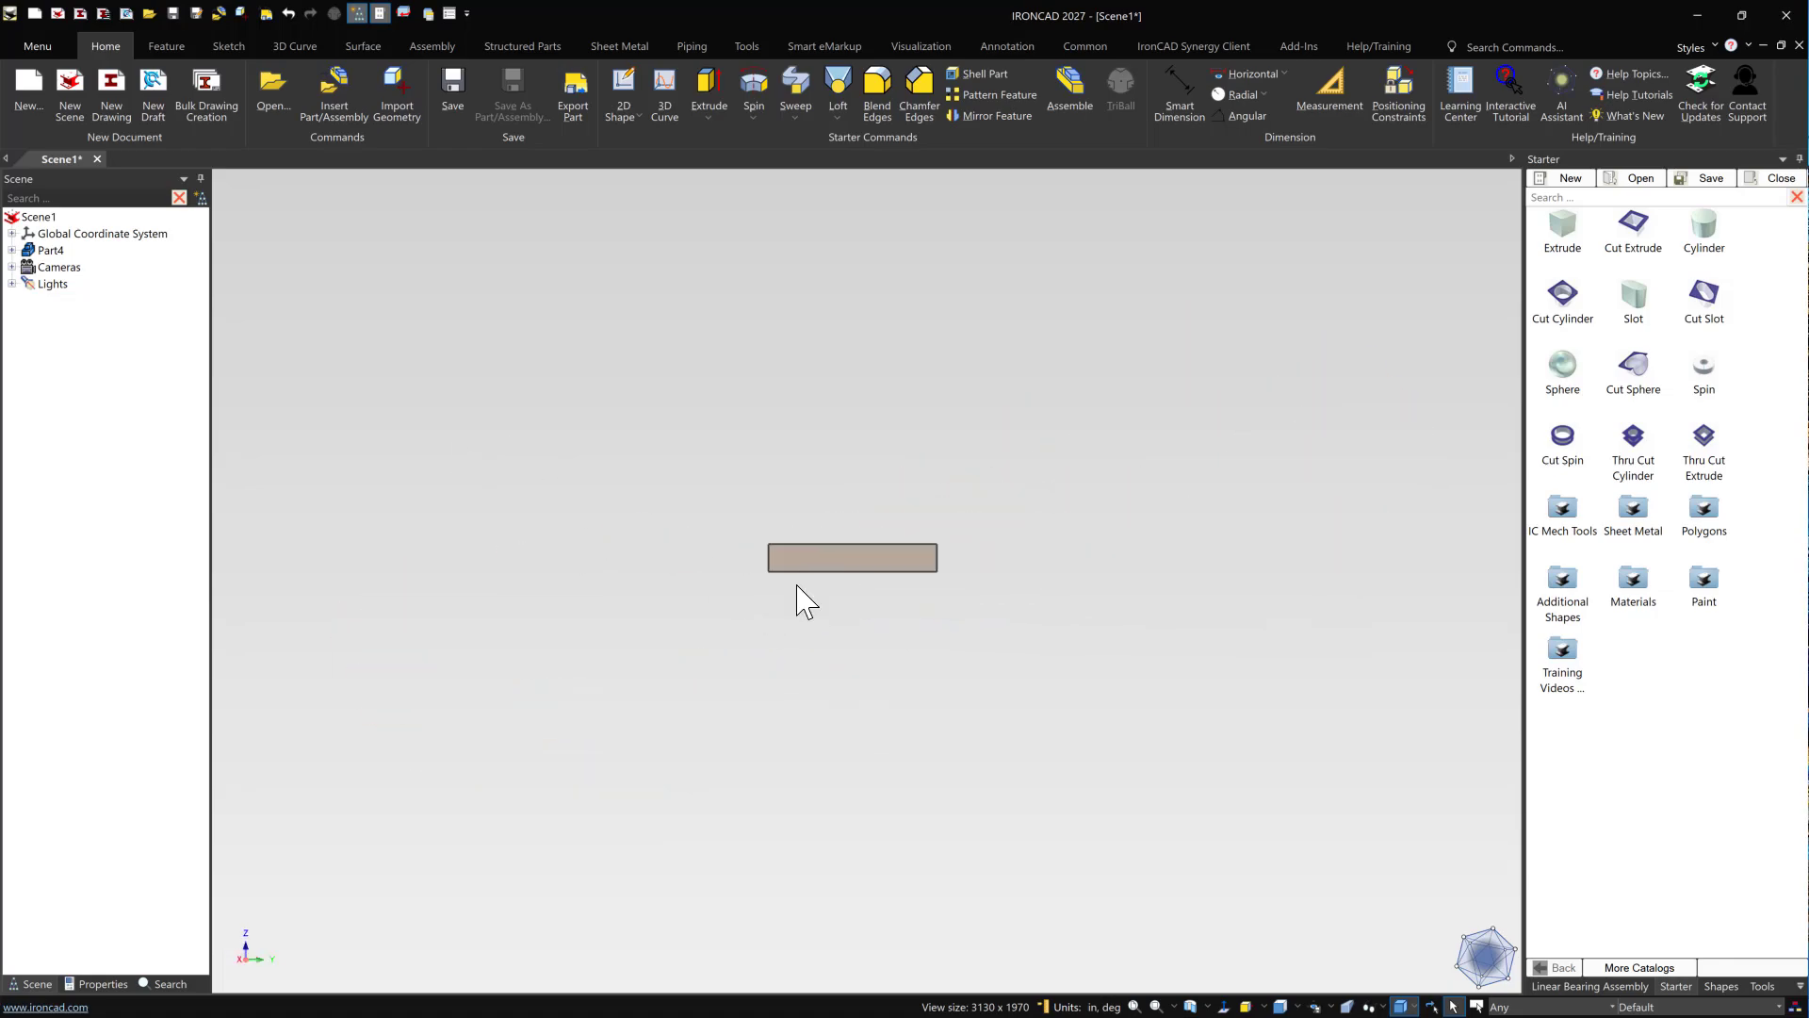
left_click_drag(1697, 243, 908, 556)
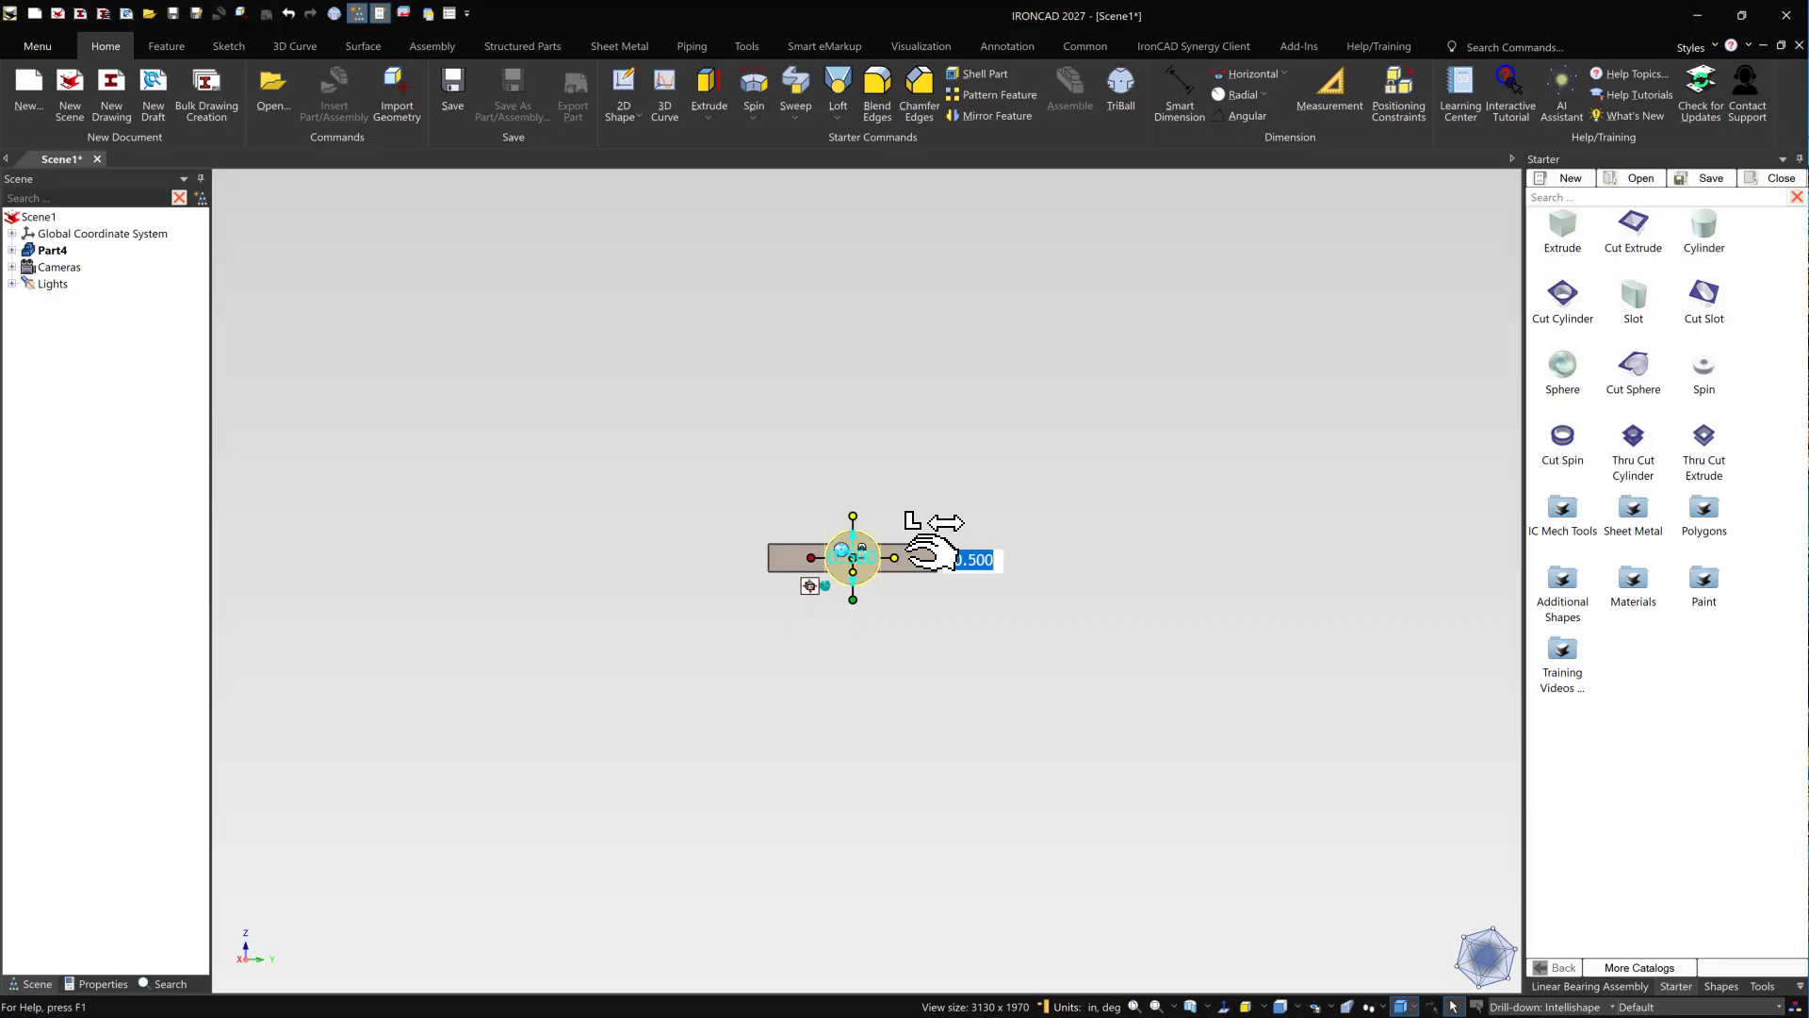
key("F10")
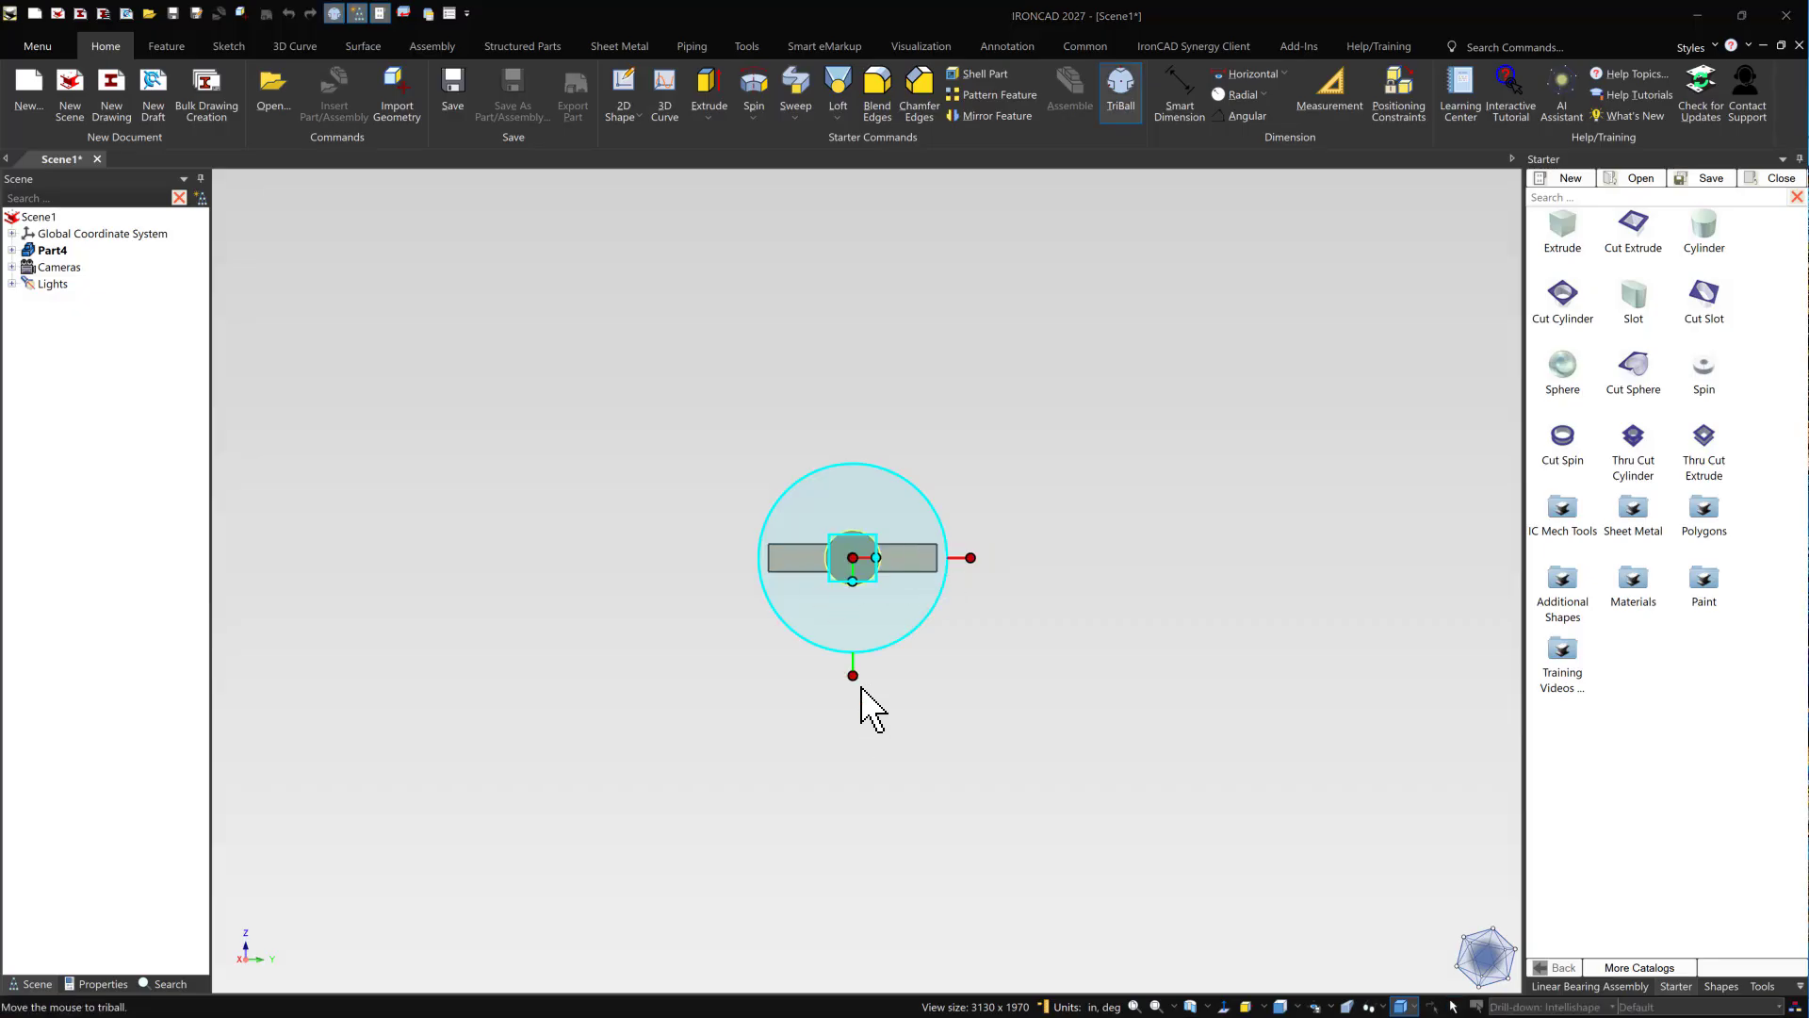
left_click_drag(853, 676, 853, 577)
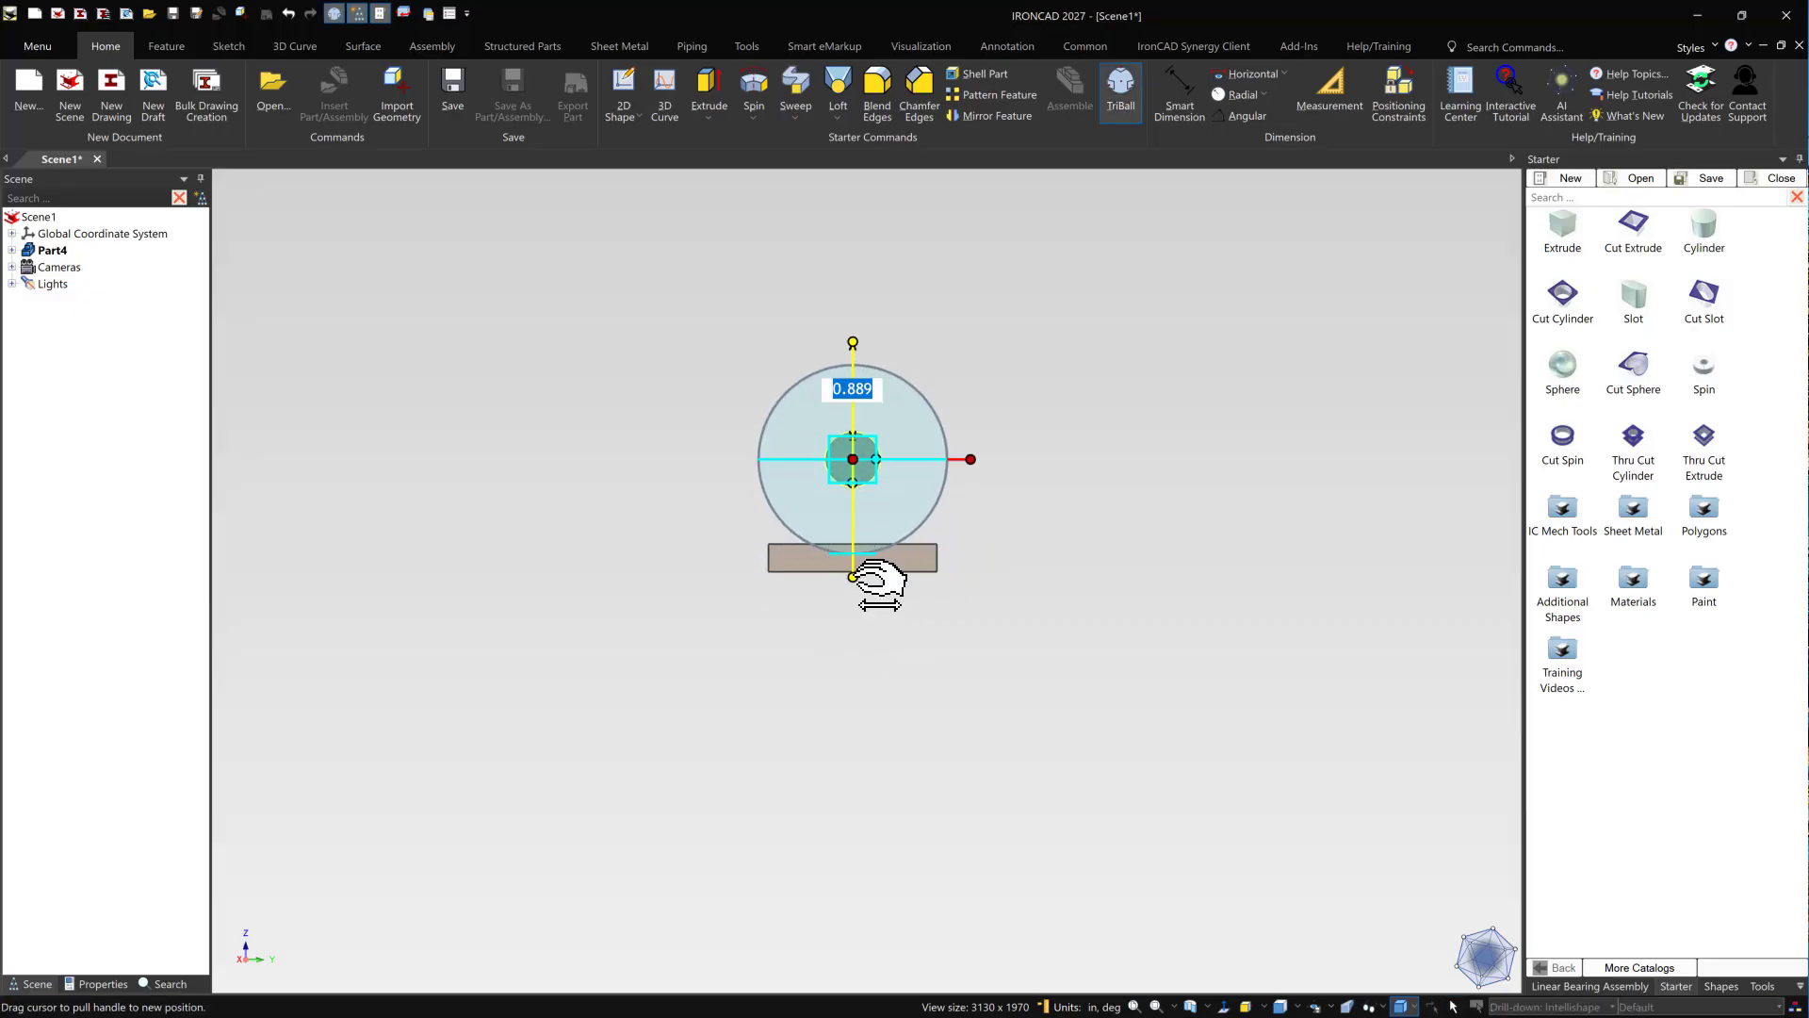
right_click(853, 576)
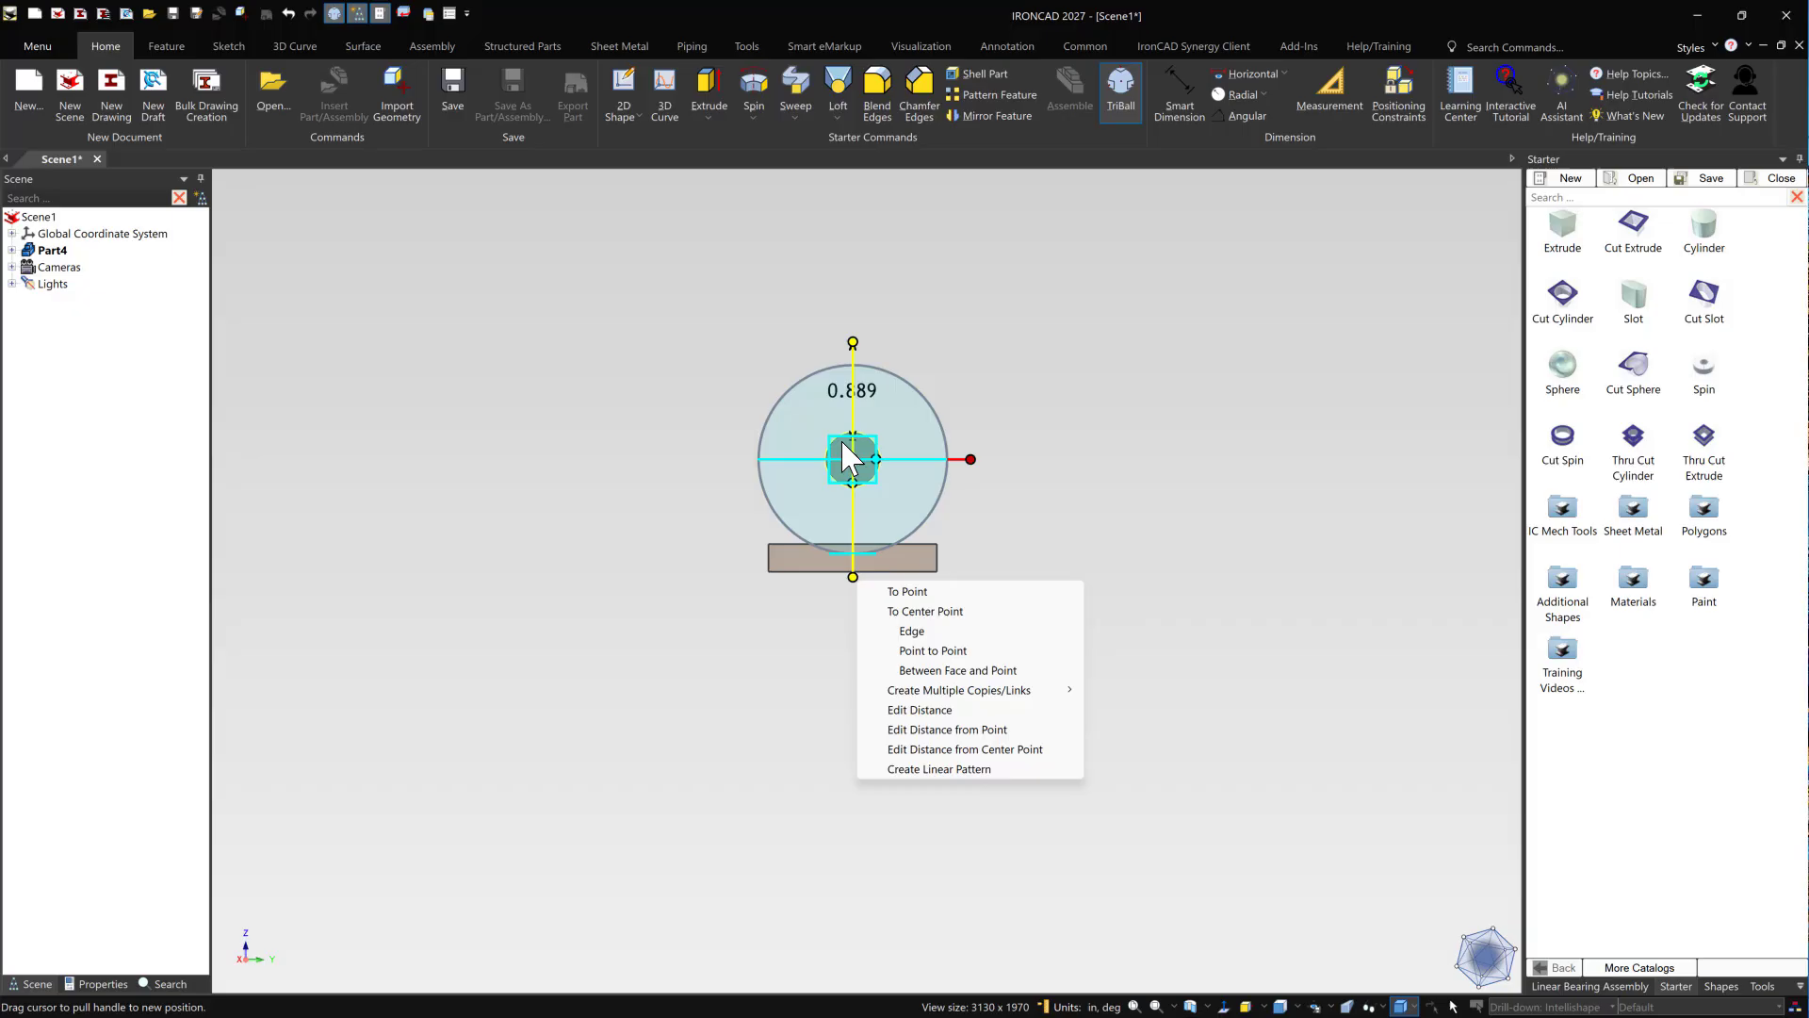
left_click(960, 749)
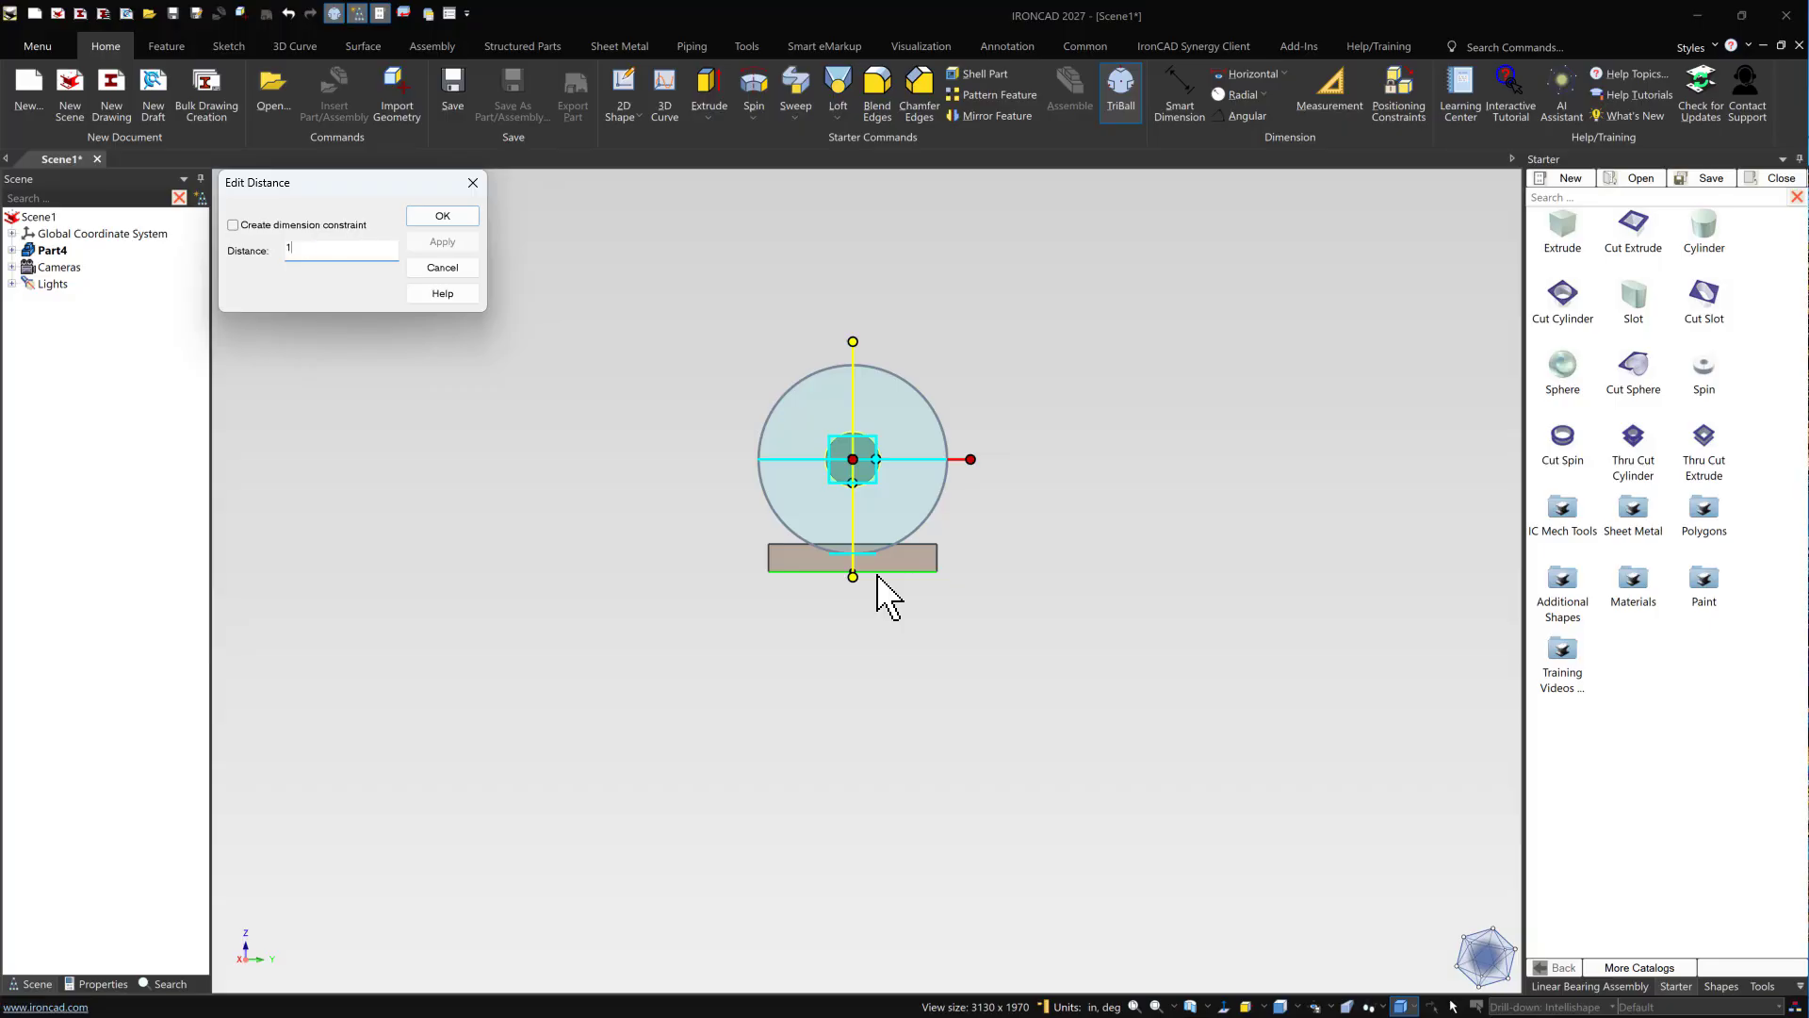
key("Return")
key("F10")
- Extend the cylinder along the plate and trim its overhanging end so both ends are flush with the plate's ends
scroll(913, 512, "up", 2)
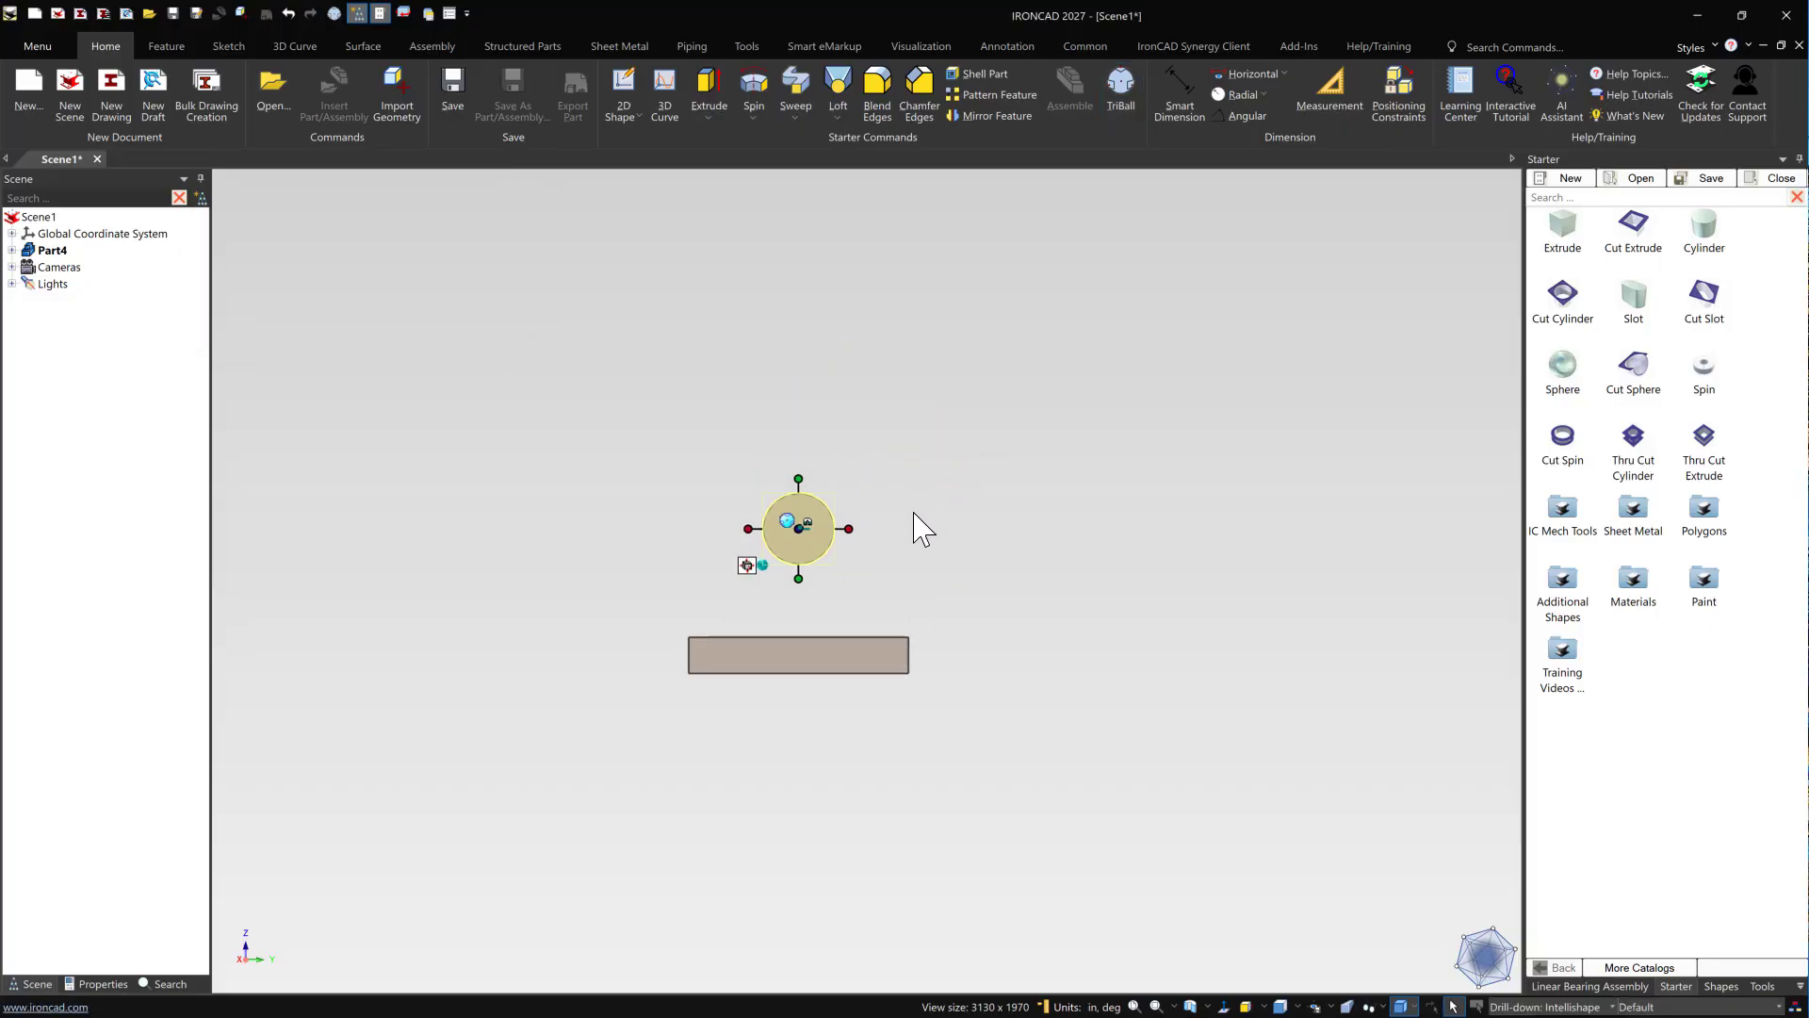
middle_click_drag(919, 528, 872, 537)
middle_click_drag(969, 477, 815, 570)
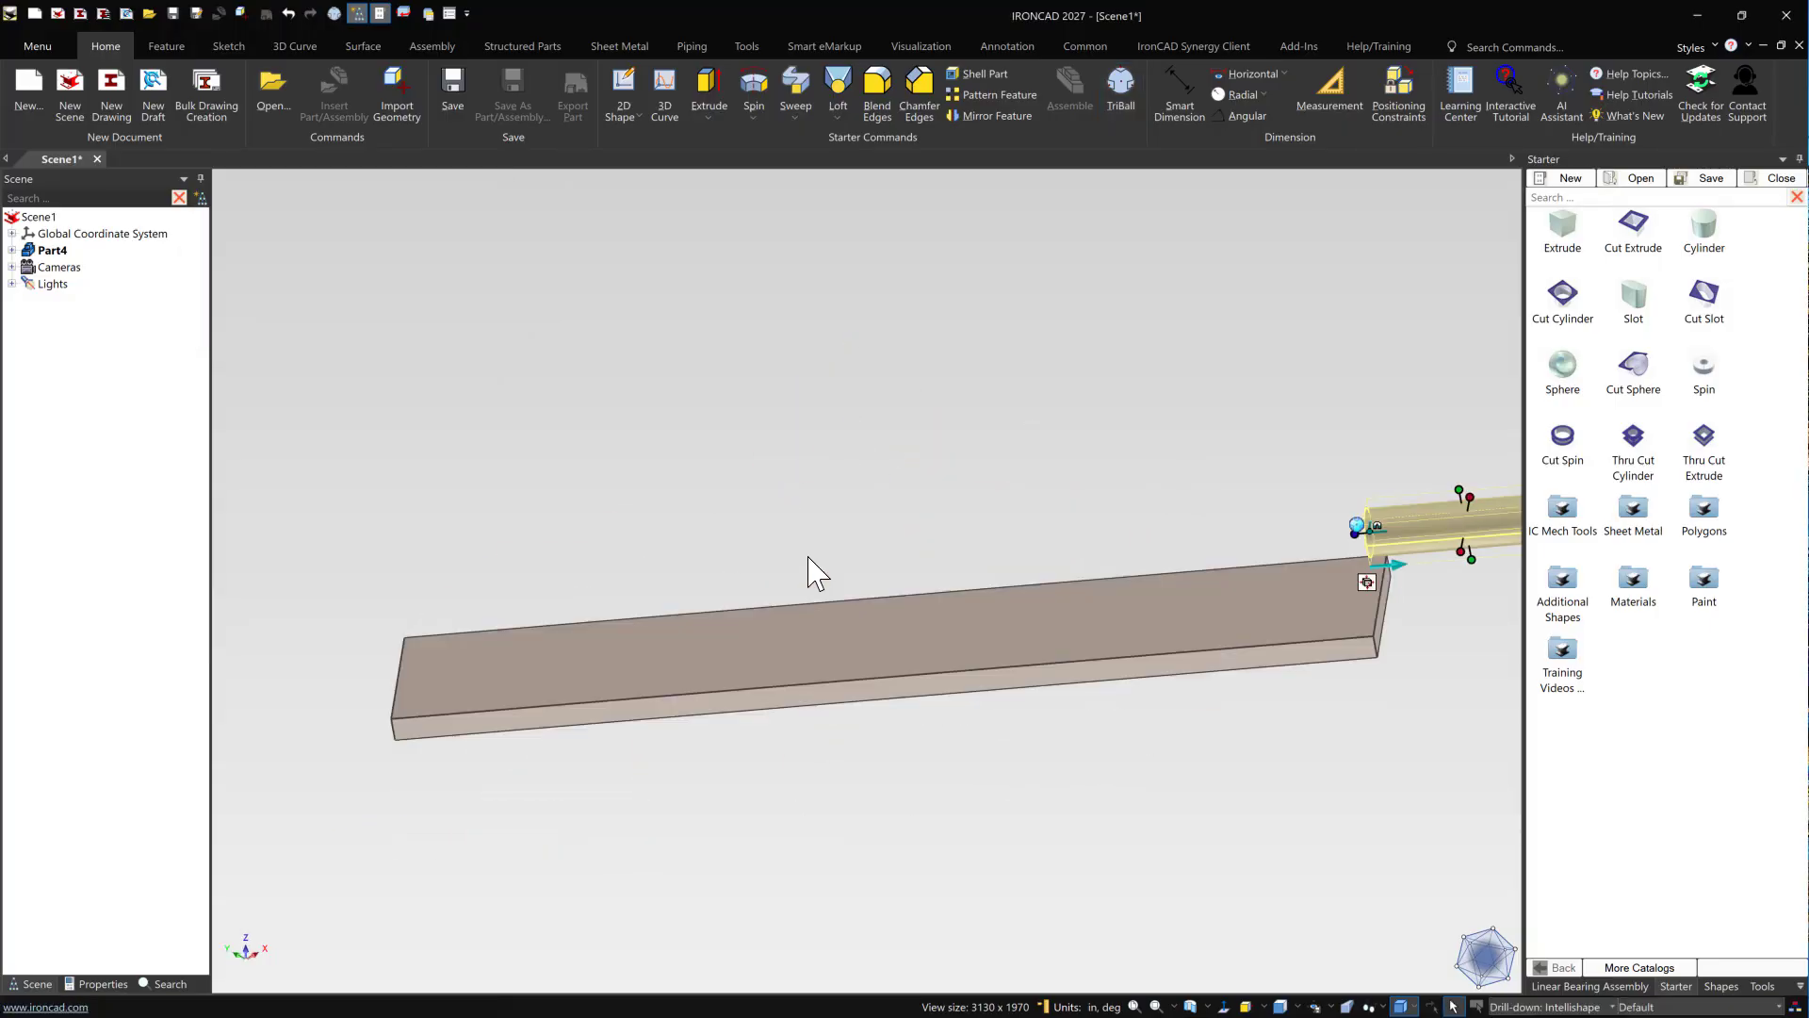
key("F8")
left_click(1393, 374)
left_click(1347, 330)
left_click(1348, 332)
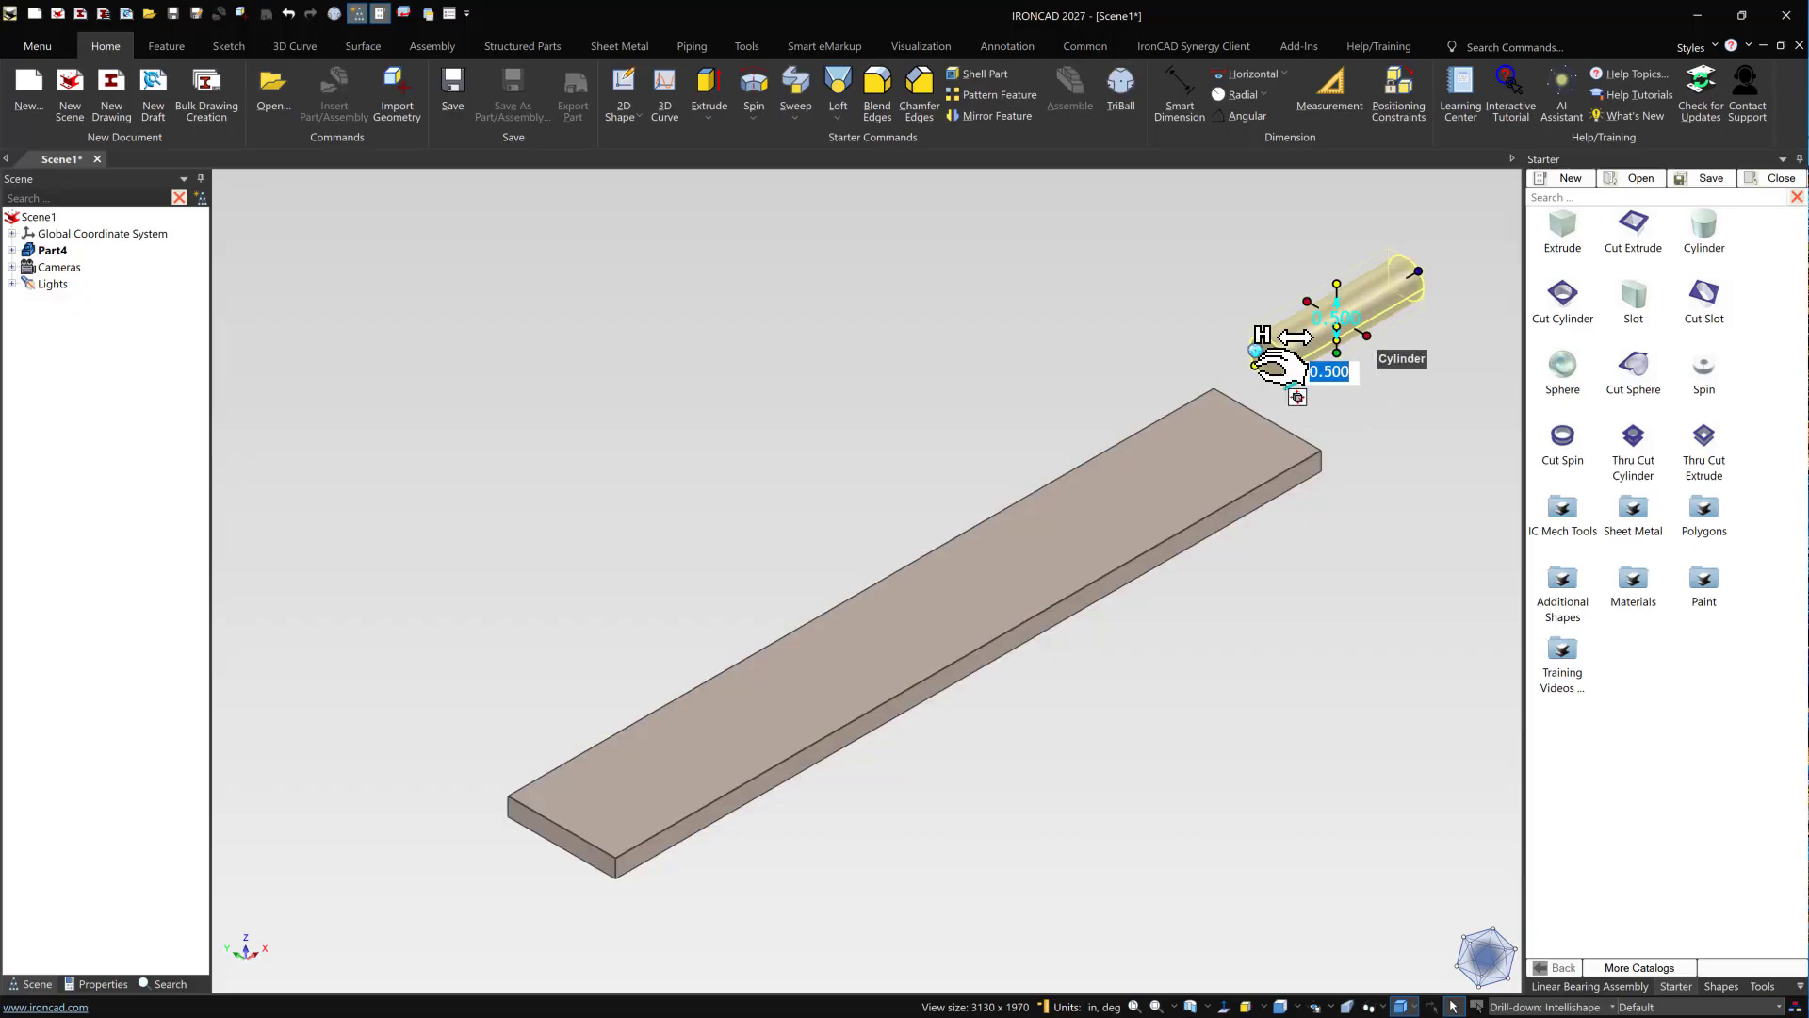
left_click_drag(1274, 366, 594, 796)
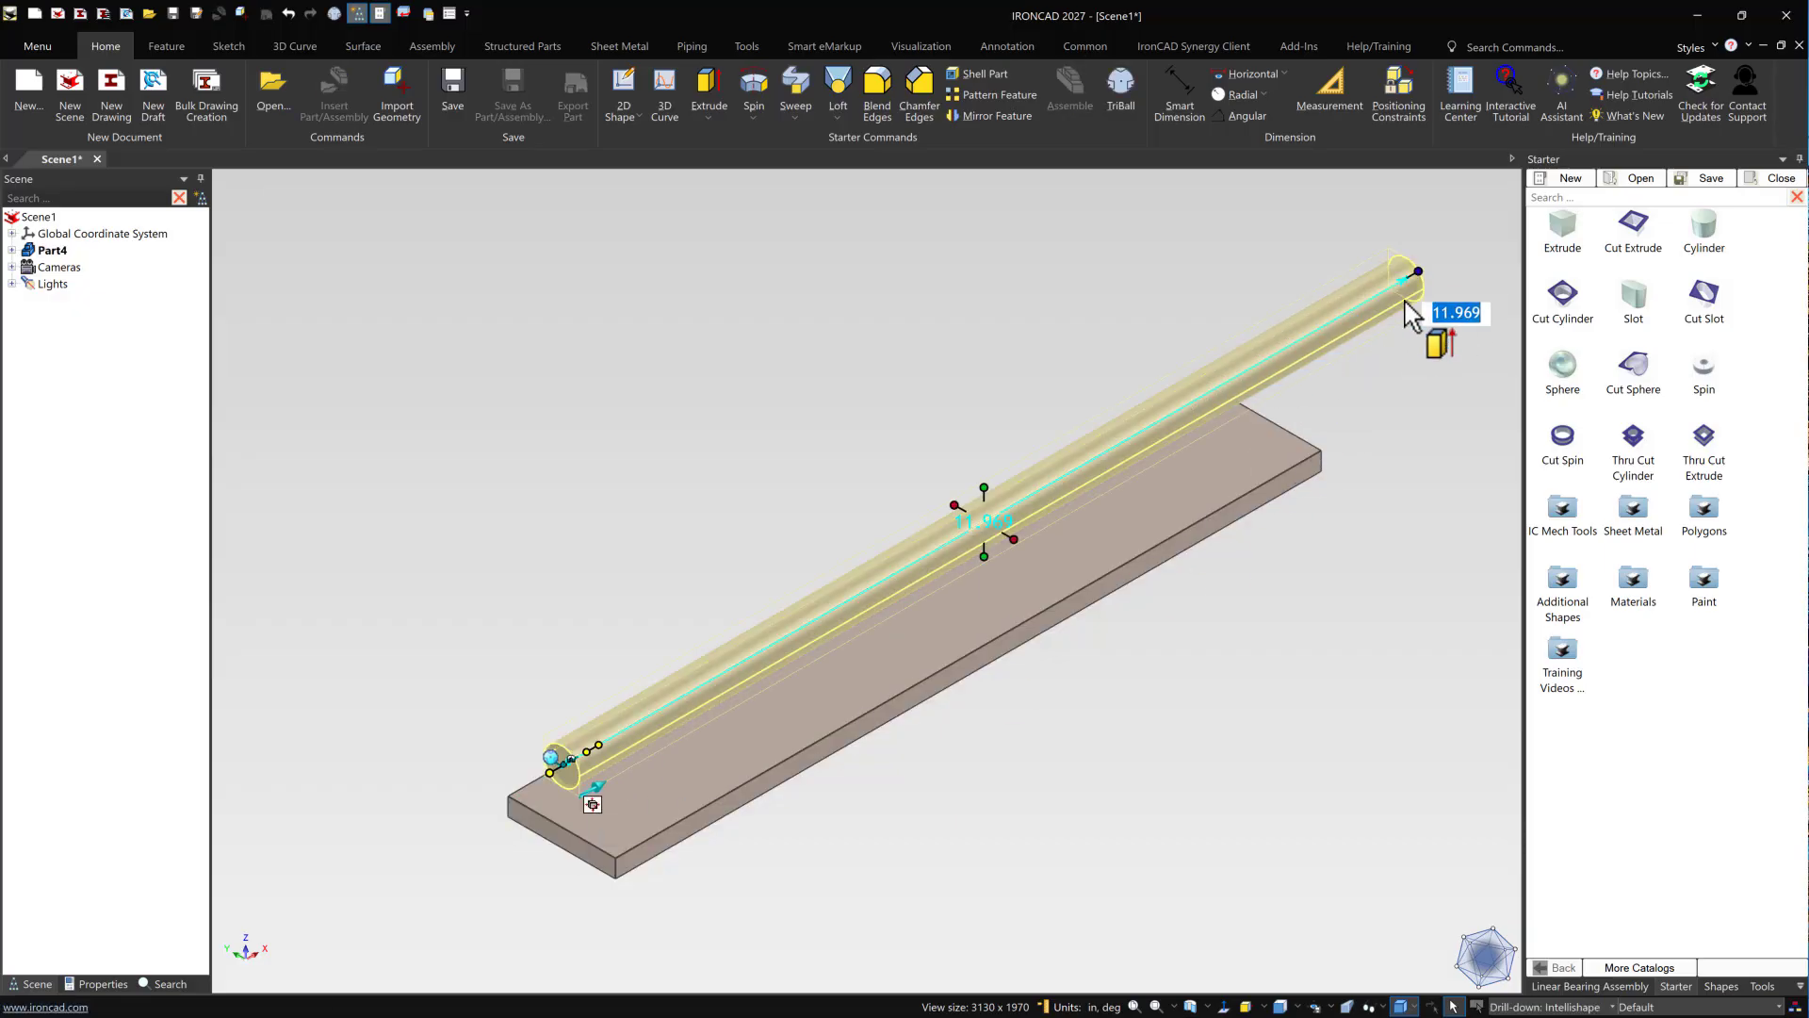
left_click_drag(1418, 271, 1306, 436)
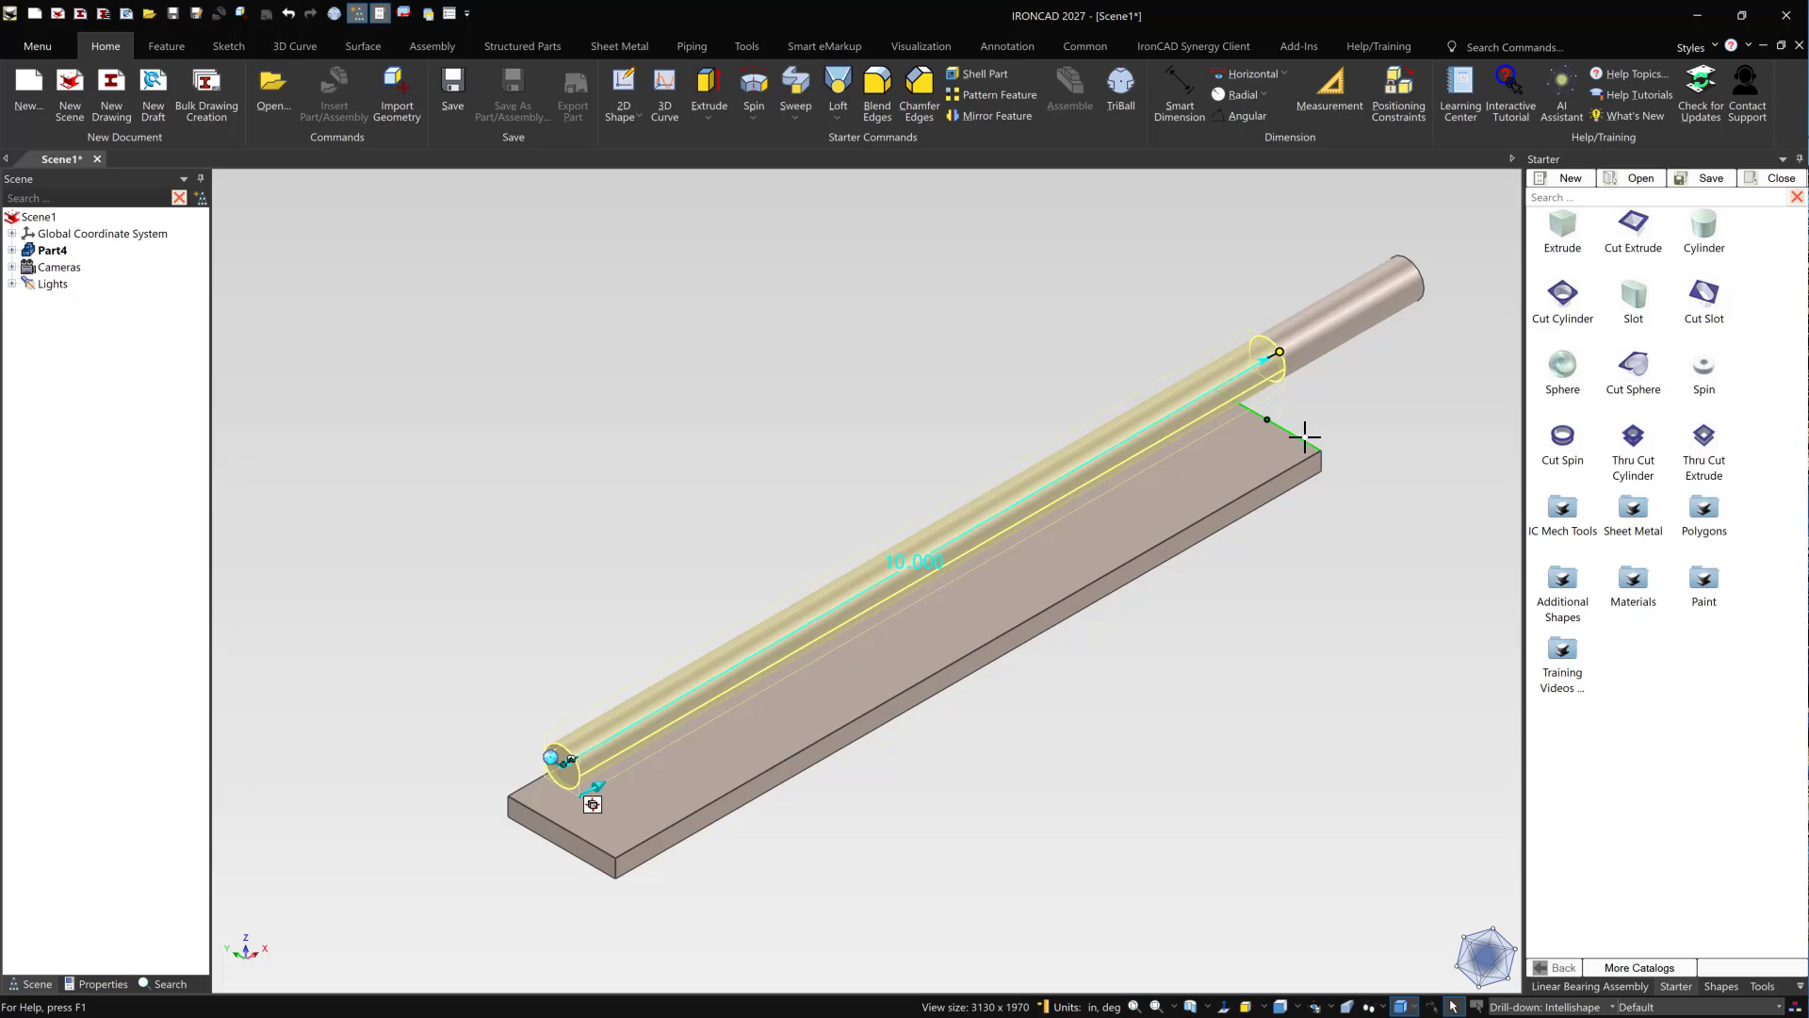
left_click(1291, 591)
- Place an extruded block at the middle of the plate's end face and set its width to 0.26 in
key("ctrl+4")
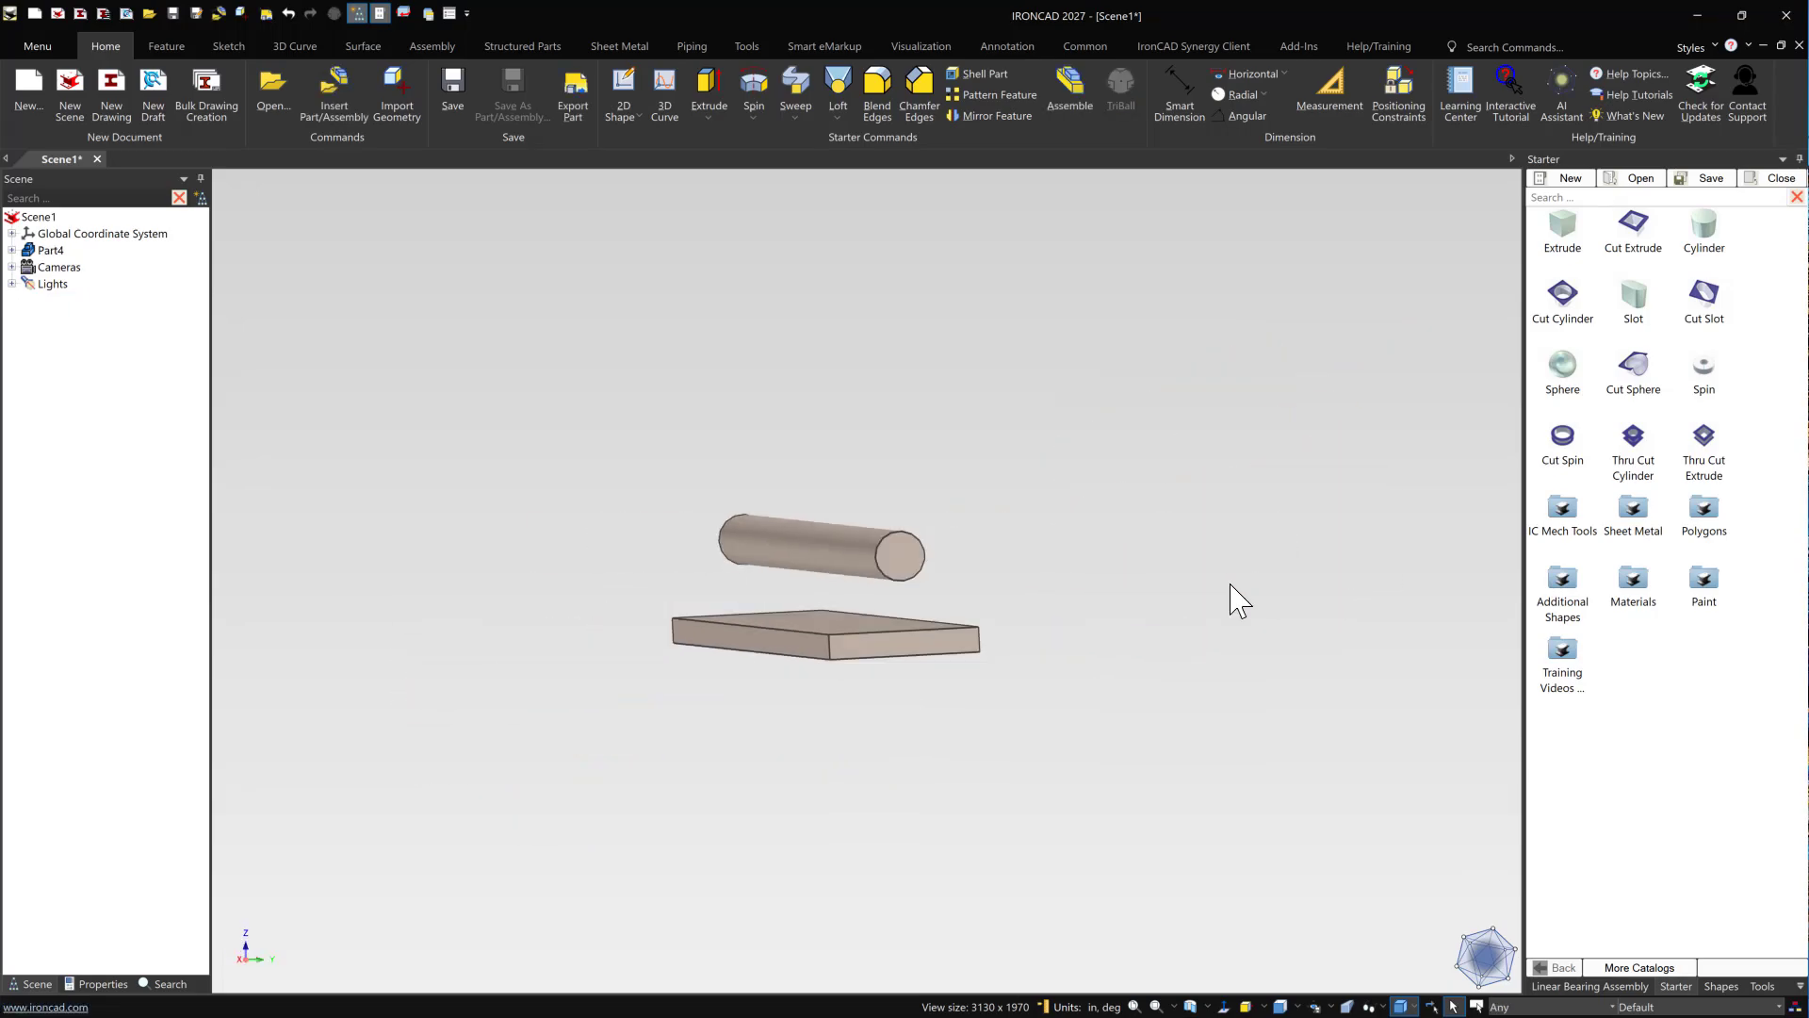
scroll(776, 654, "up", 5)
scroll(961, 427, "up", 2)
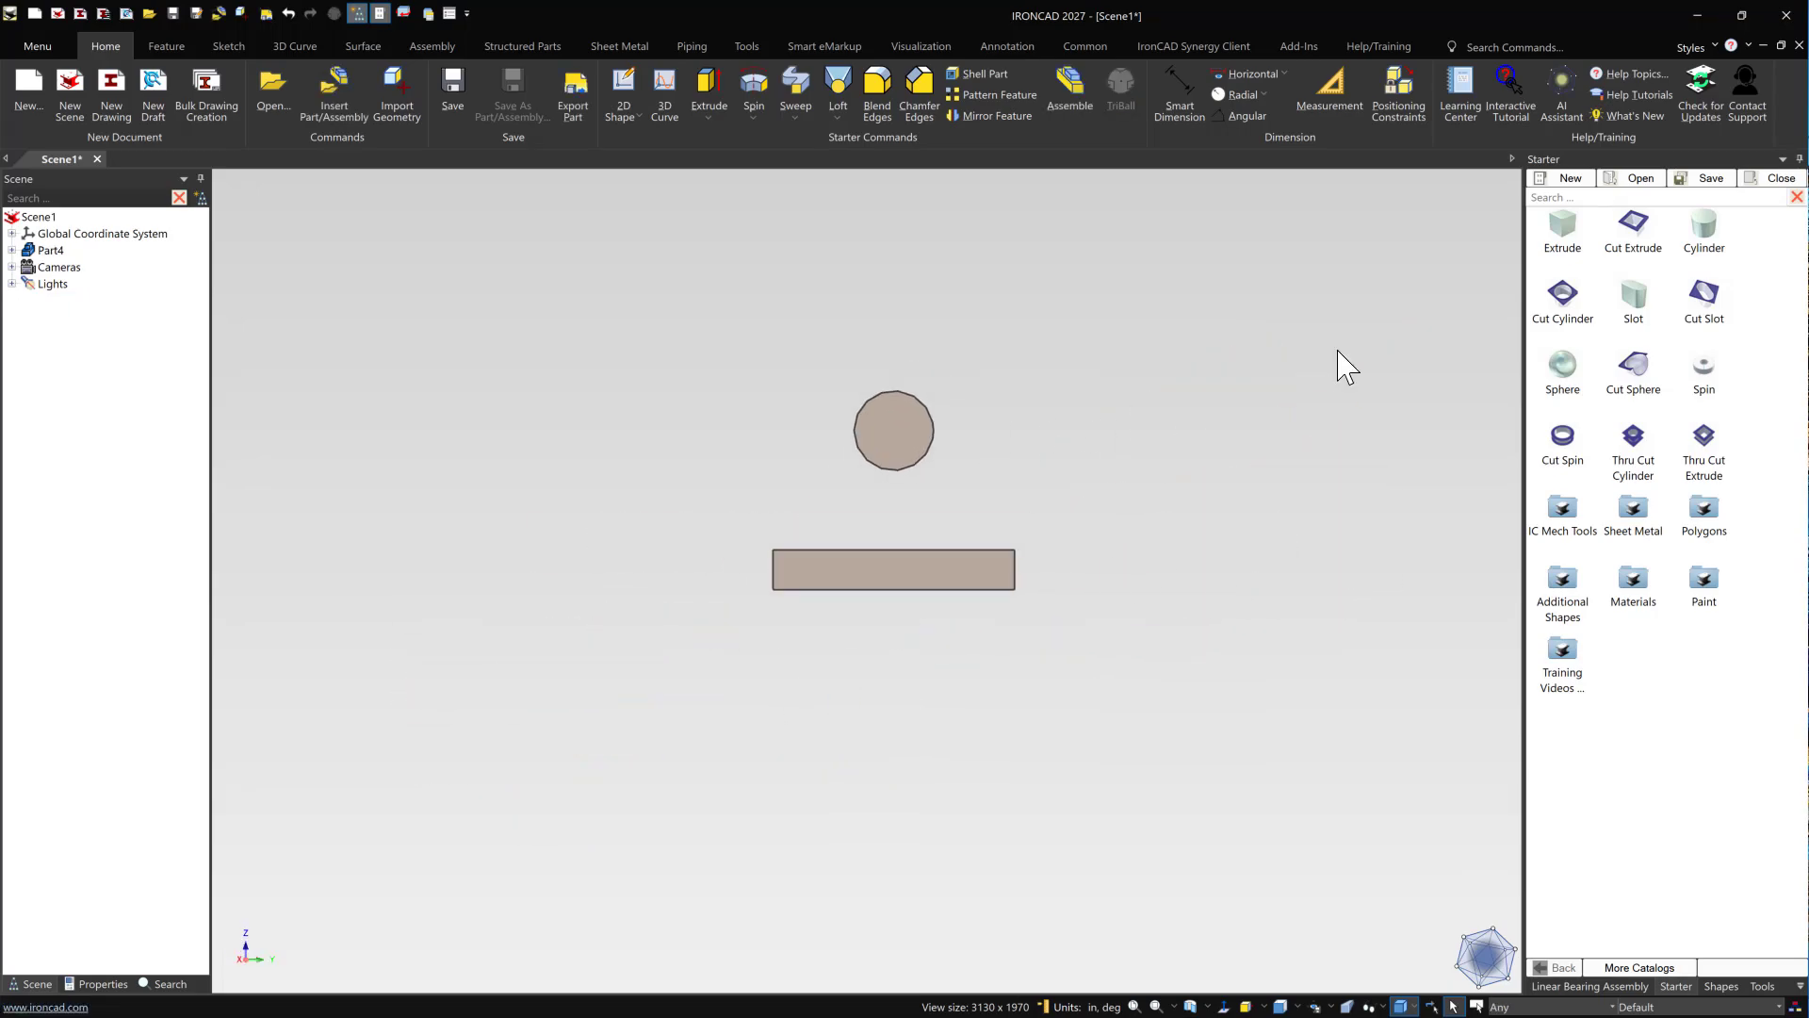
left_click_drag(1569, 240, 898, 582)
scroll(1075, 612, "up", 1)
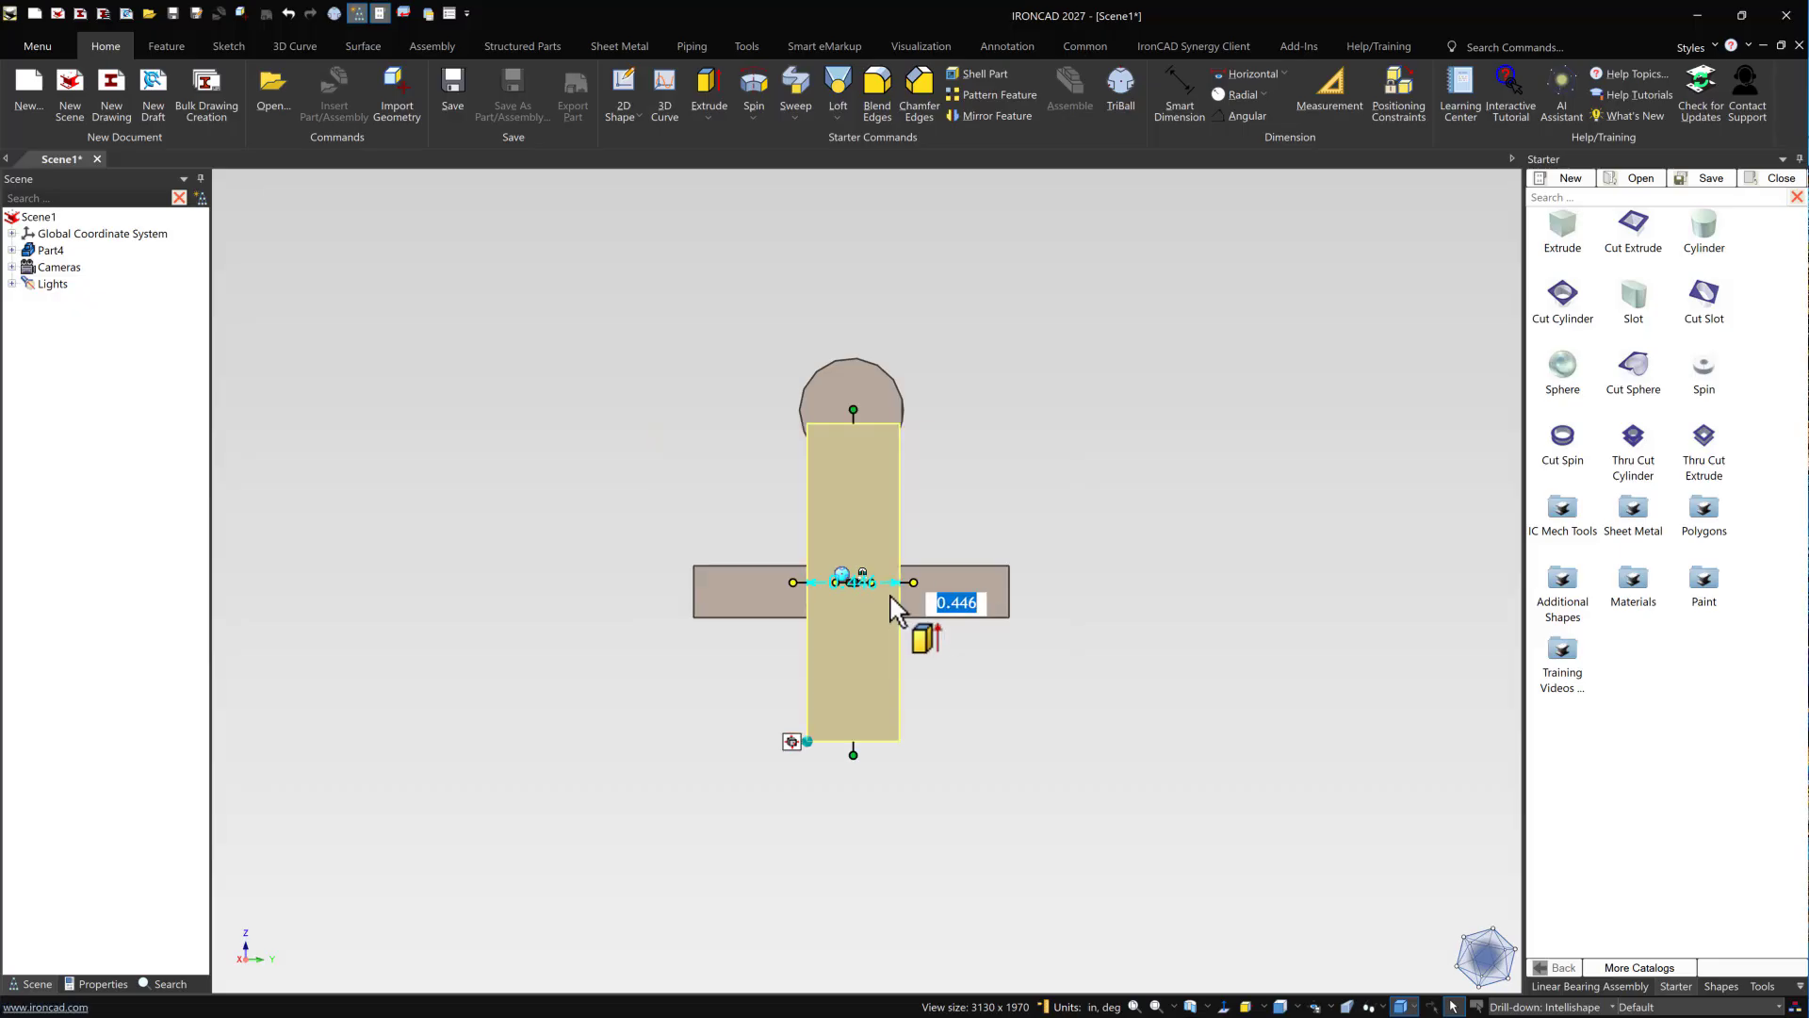
type(".26")
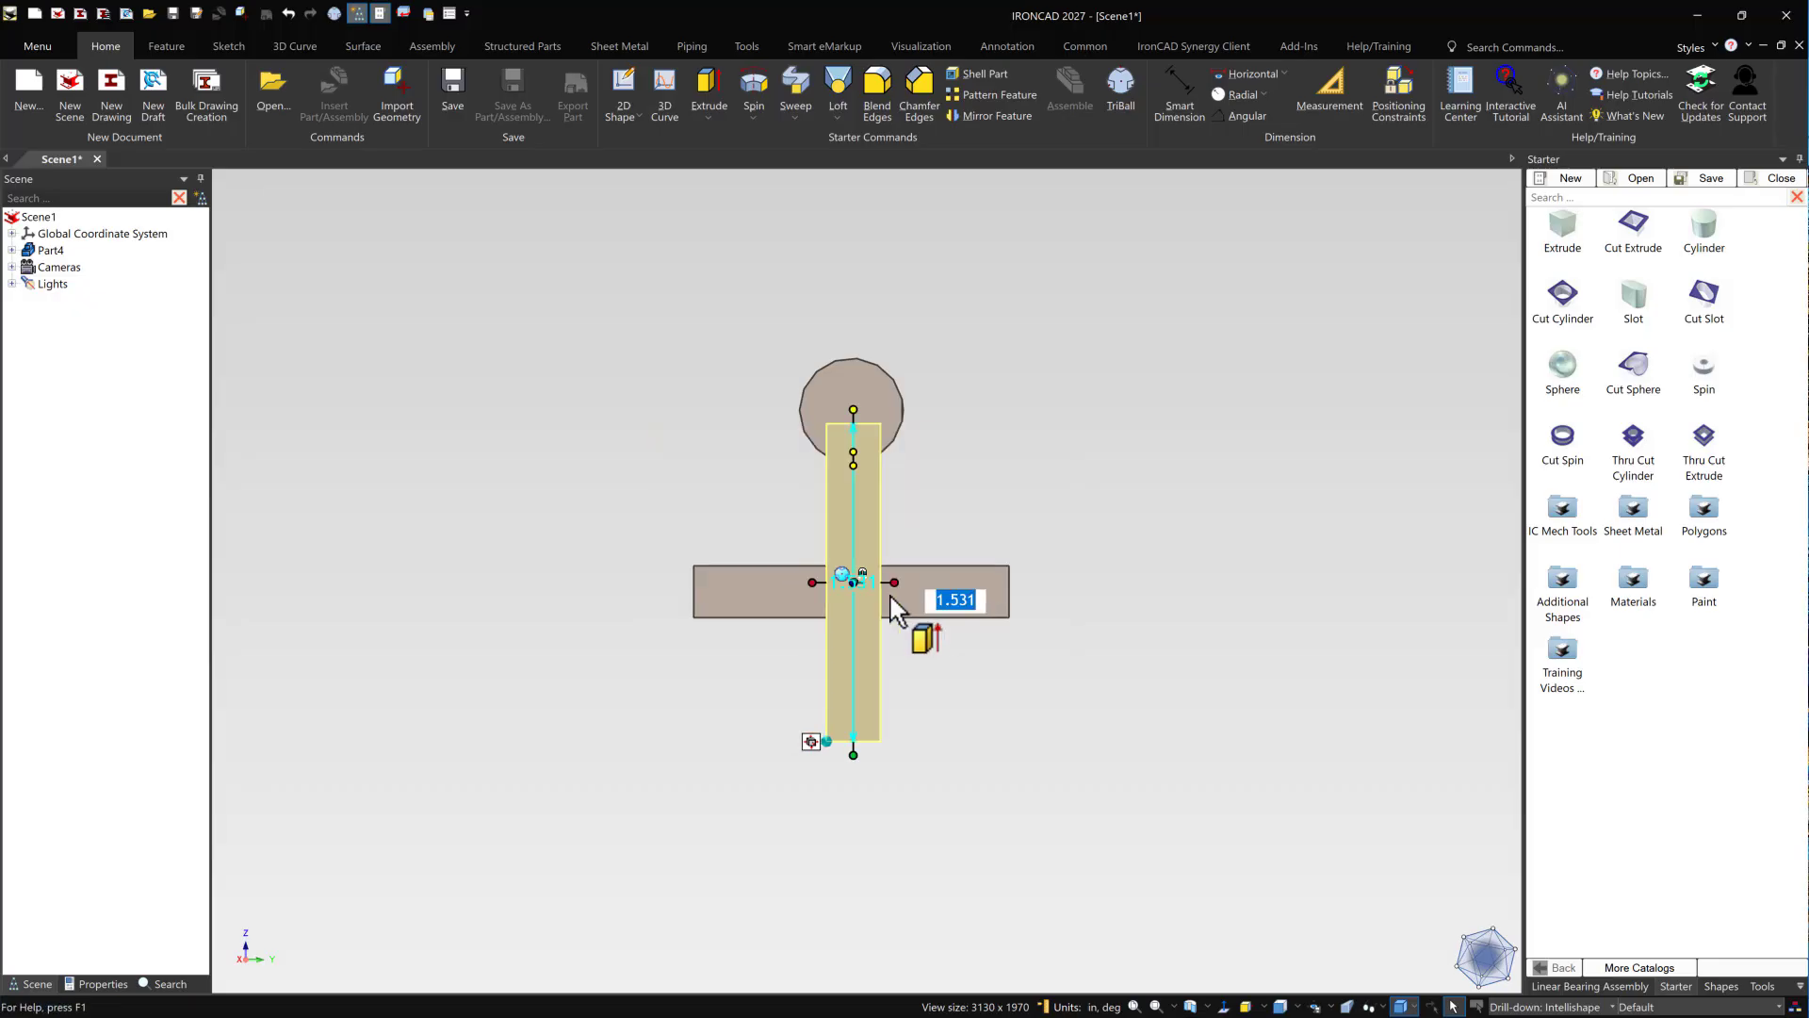
key("Return")
- Snap the block's lower face to the plate's underside and its upper face to the cylinder's center
scroll(943, 546, "up", 1)
left_click_drag(853, 777, 928, 660)
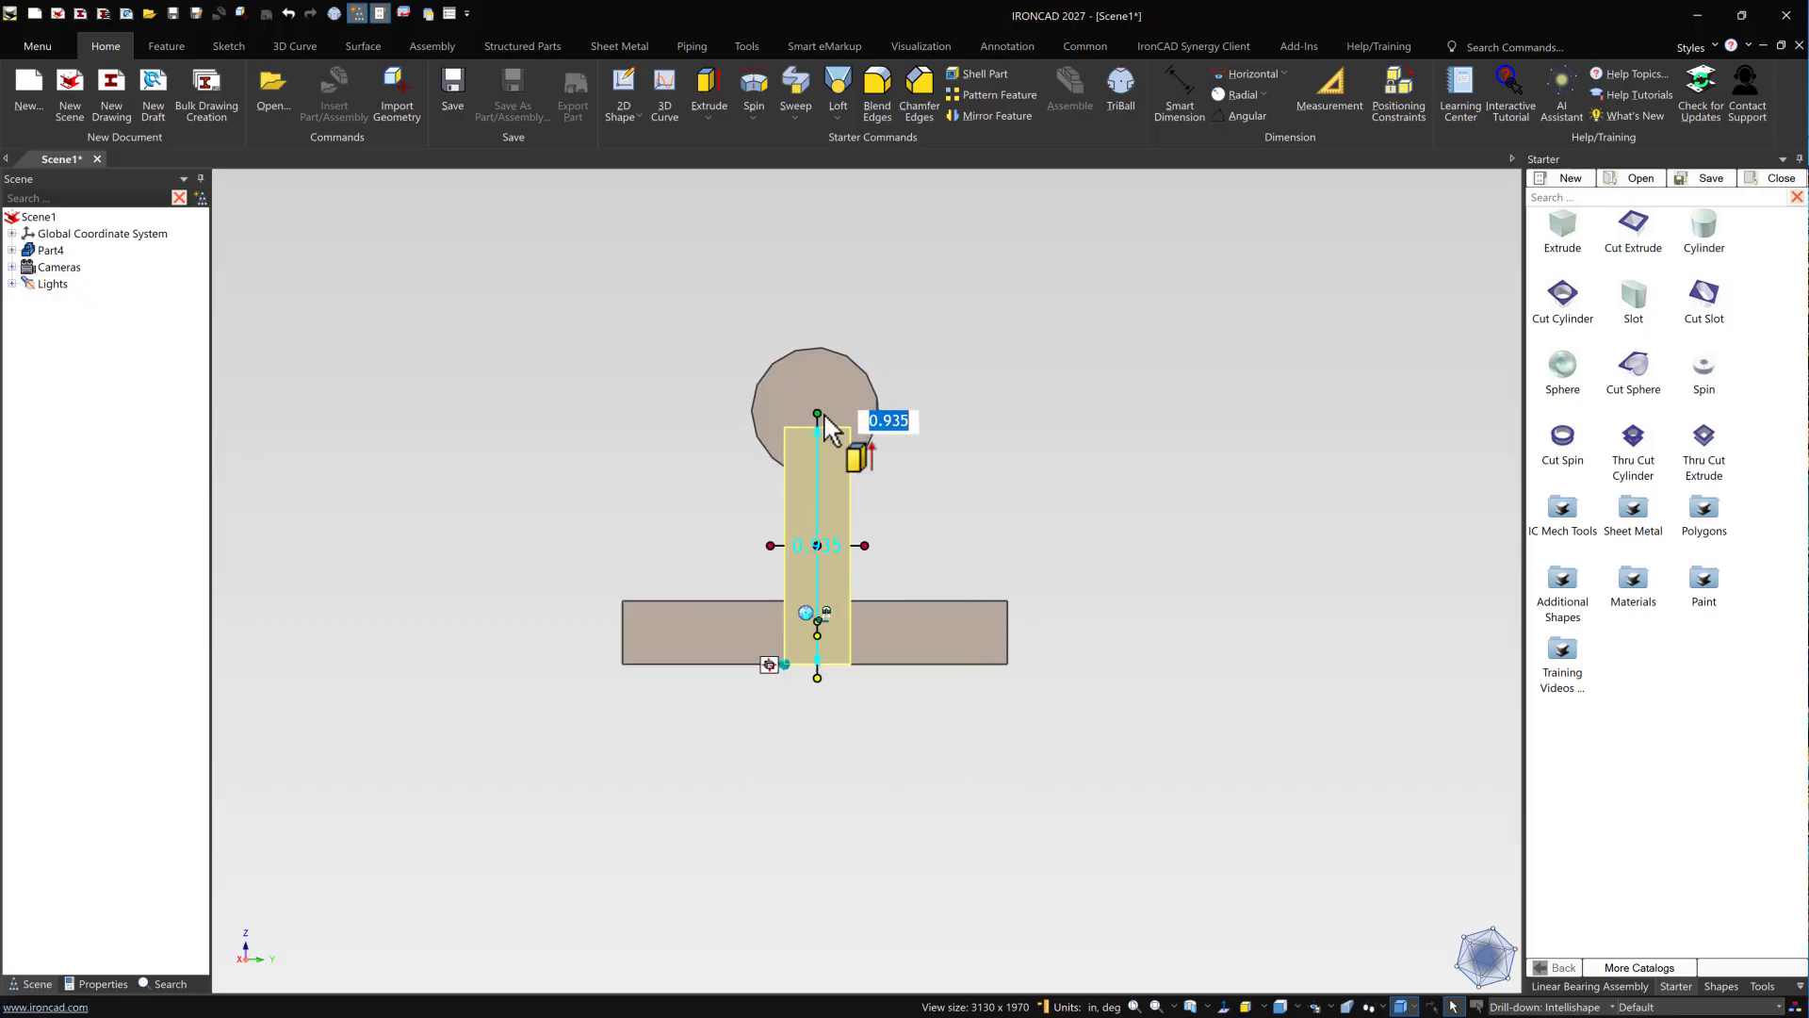
left_click_drag(818, 413, 881, 413, "shift")
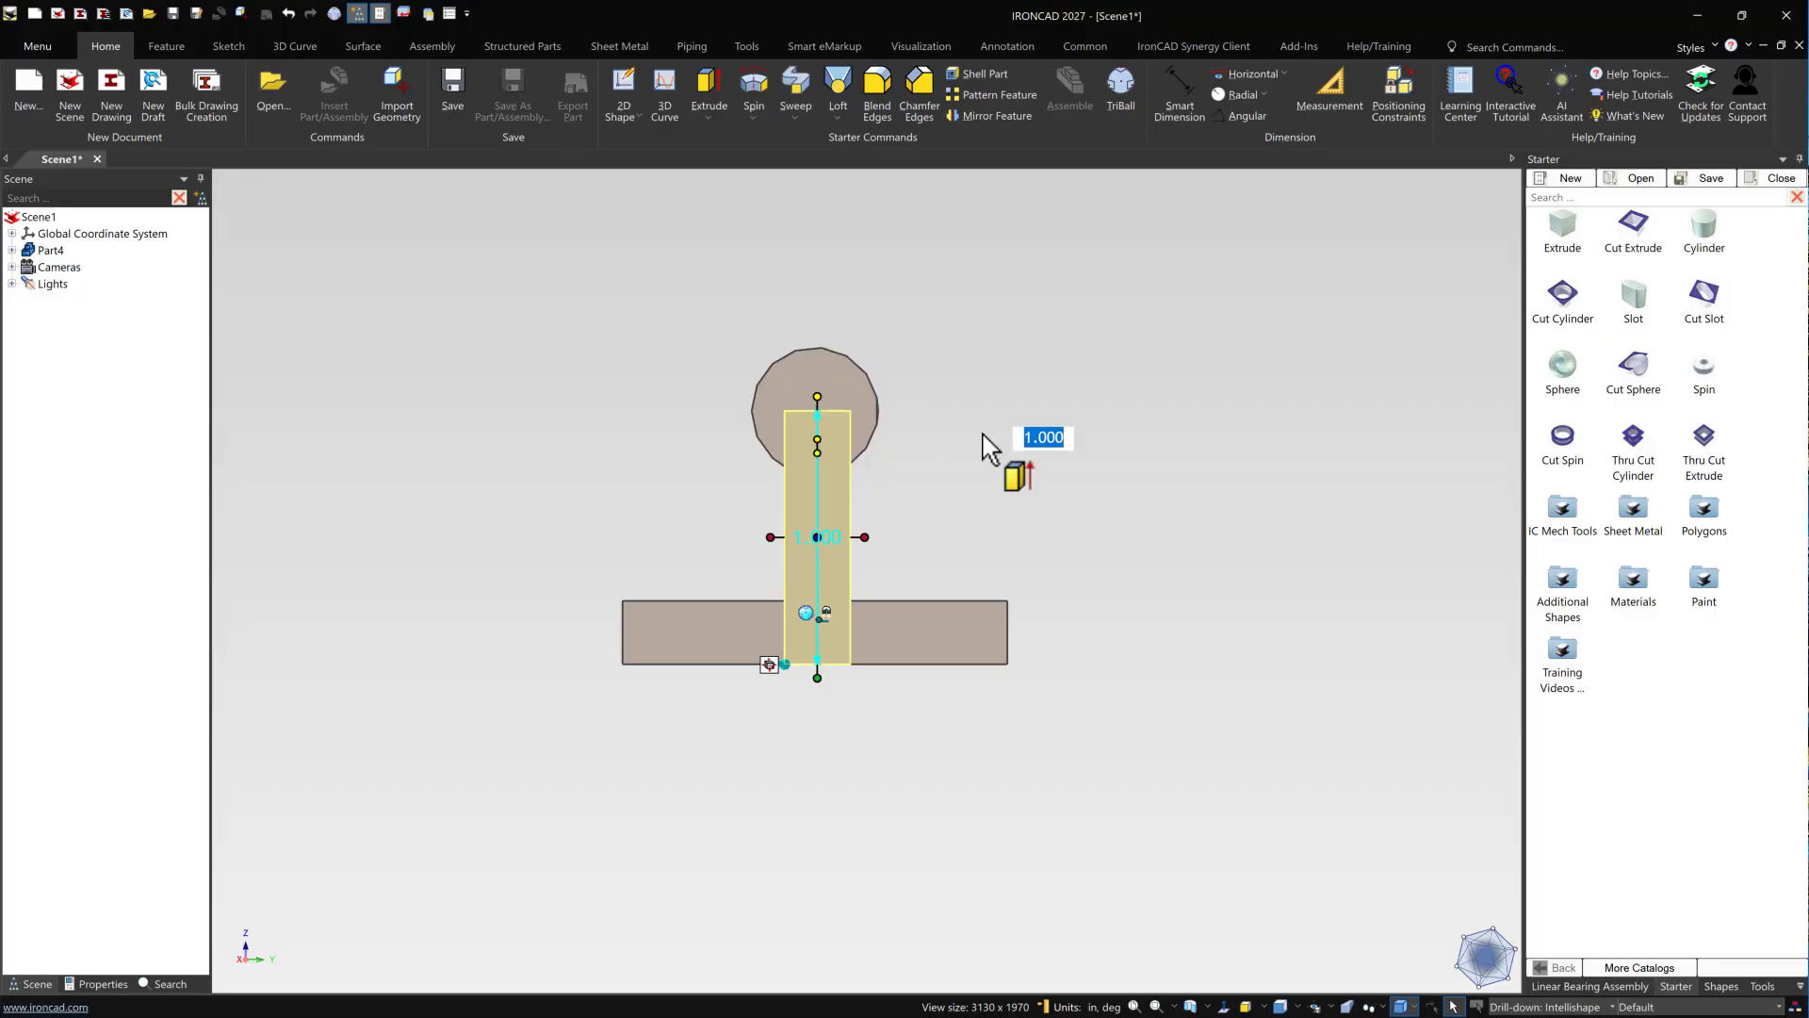
- Stretch the web block lengthwise so its two end faces are flush with the plate's ends
middle_click_drag(986, 438, 878, 478)
scroll(688, 612, "down", 2)
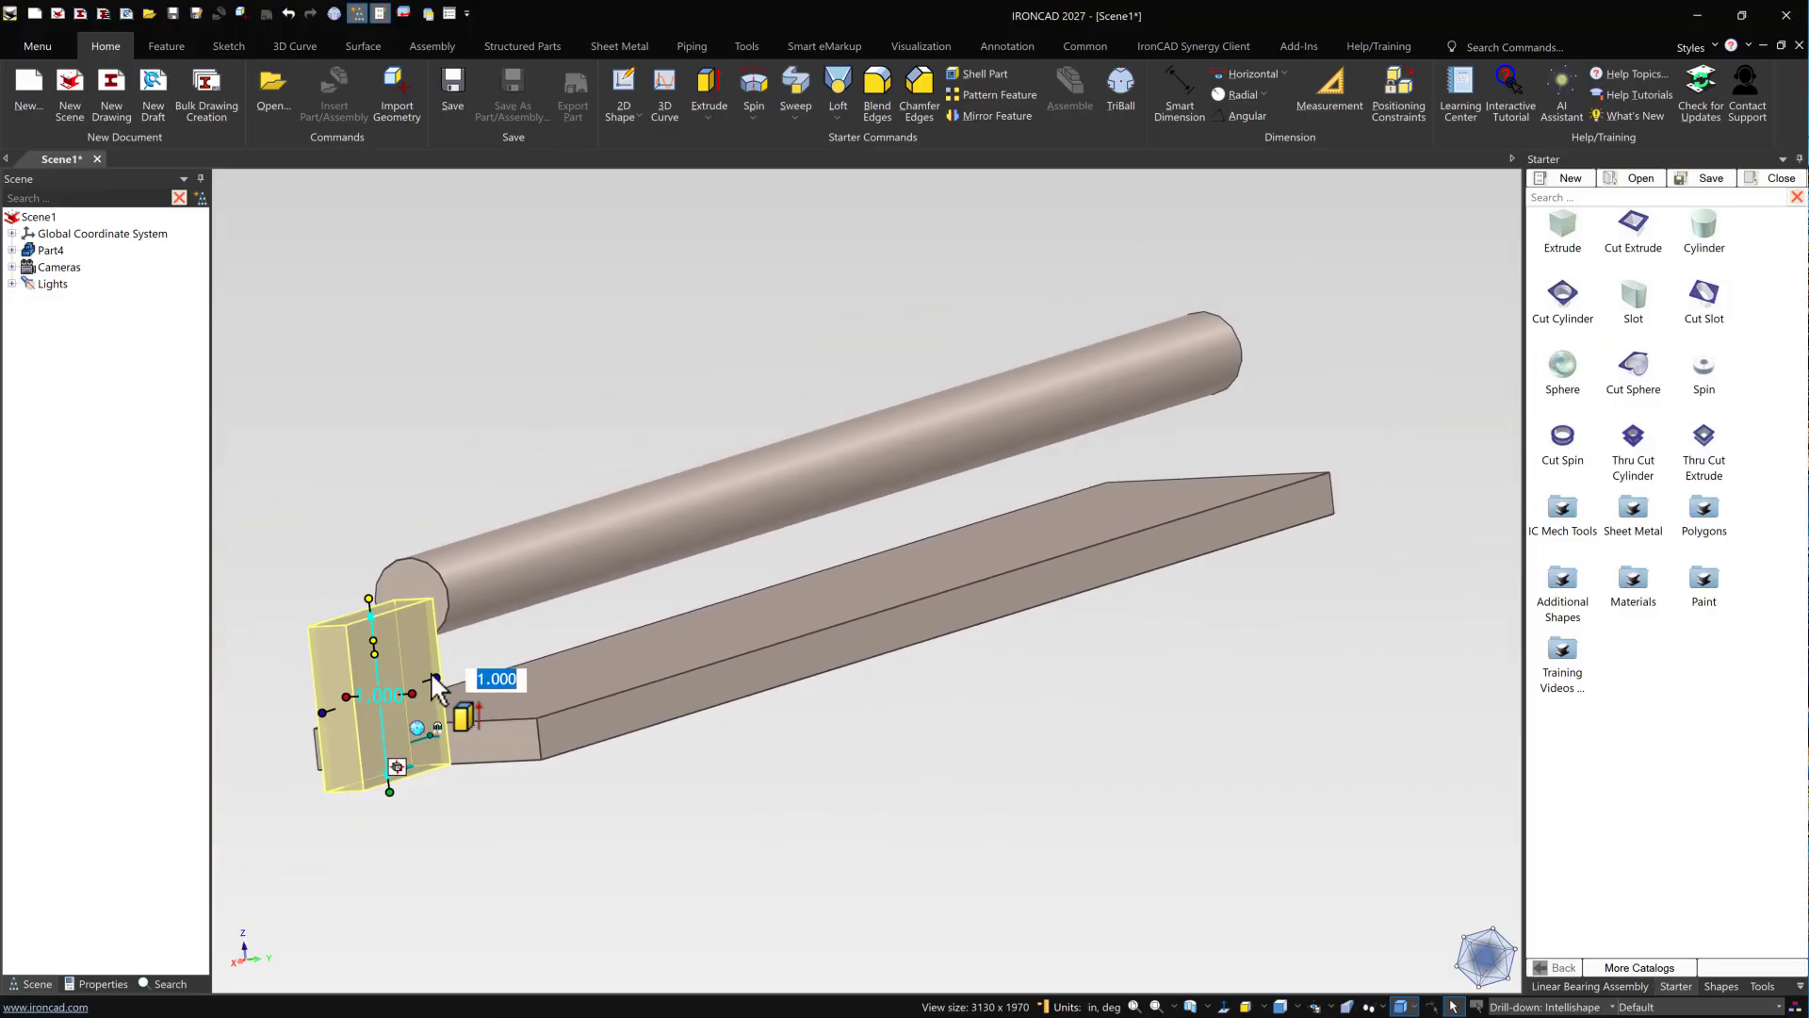
left_click_drag(465, 687, 1197, 481)
left_click_drag(324, 712, 515, 742, "shift")
left_click(477, 481)
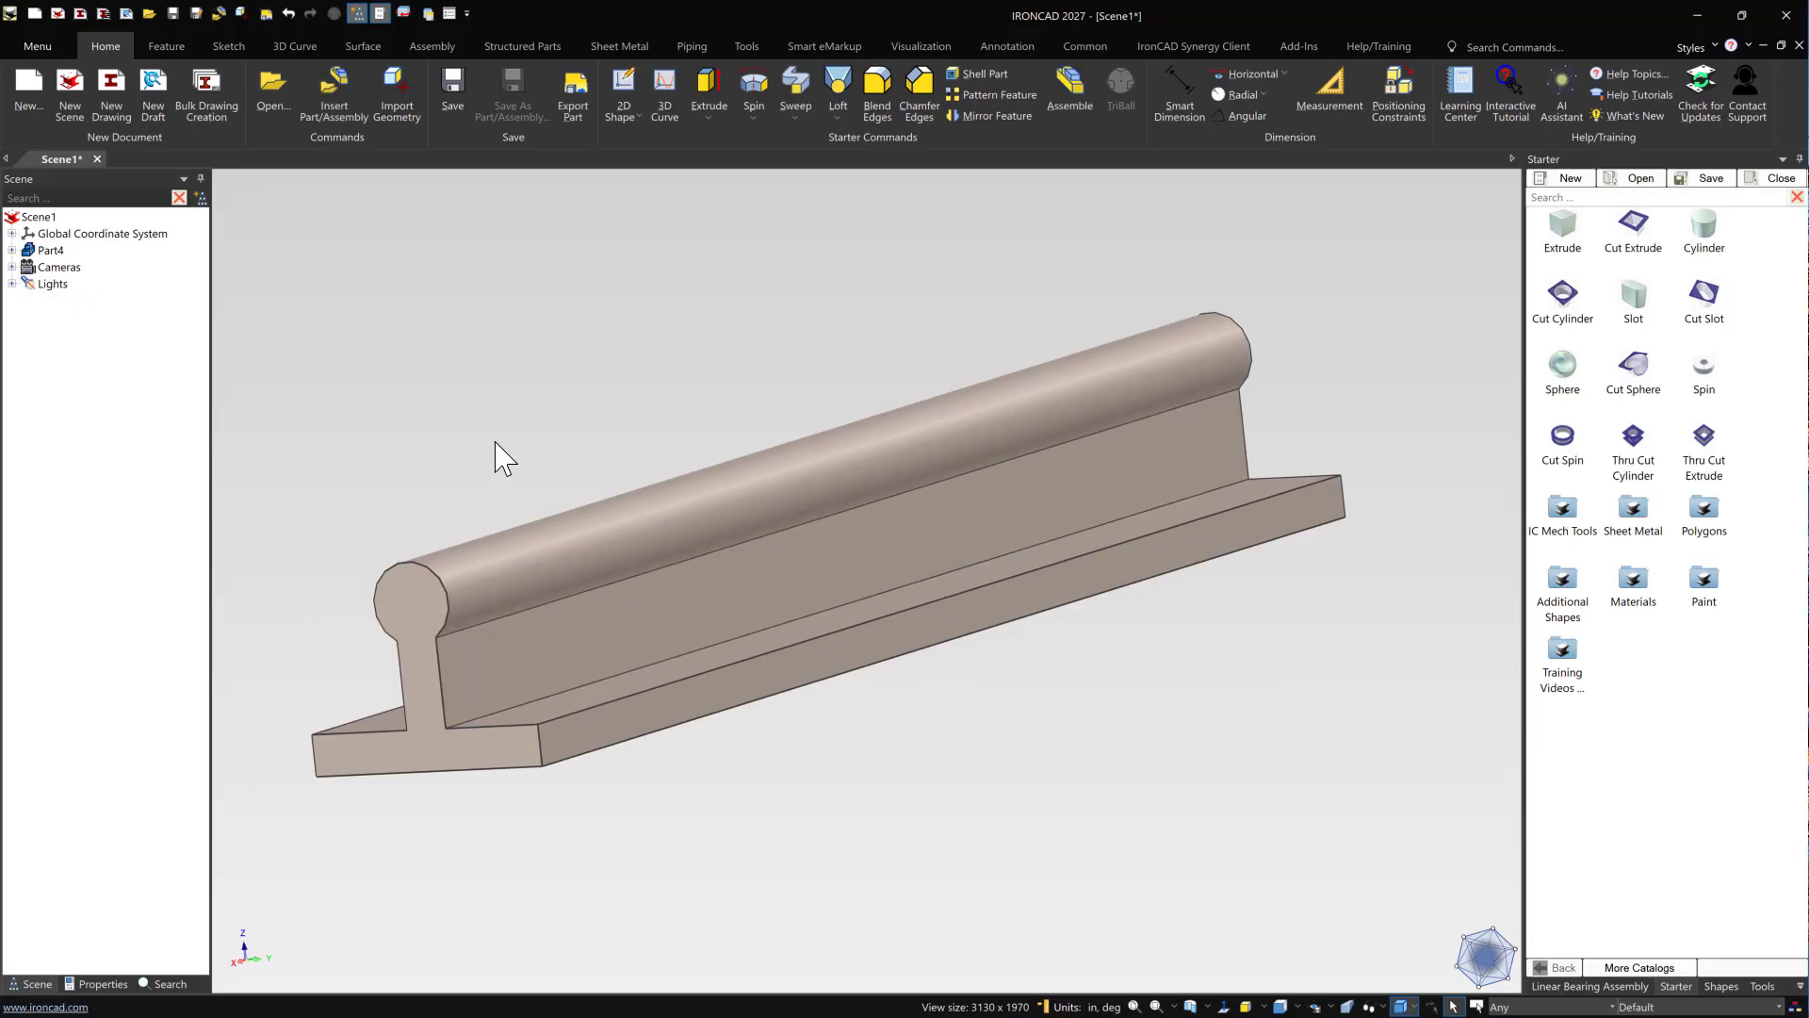
- Examine the rail's cross-section from the end and its shape at an angle
key("ctrl+1")
key("ctrl+4")
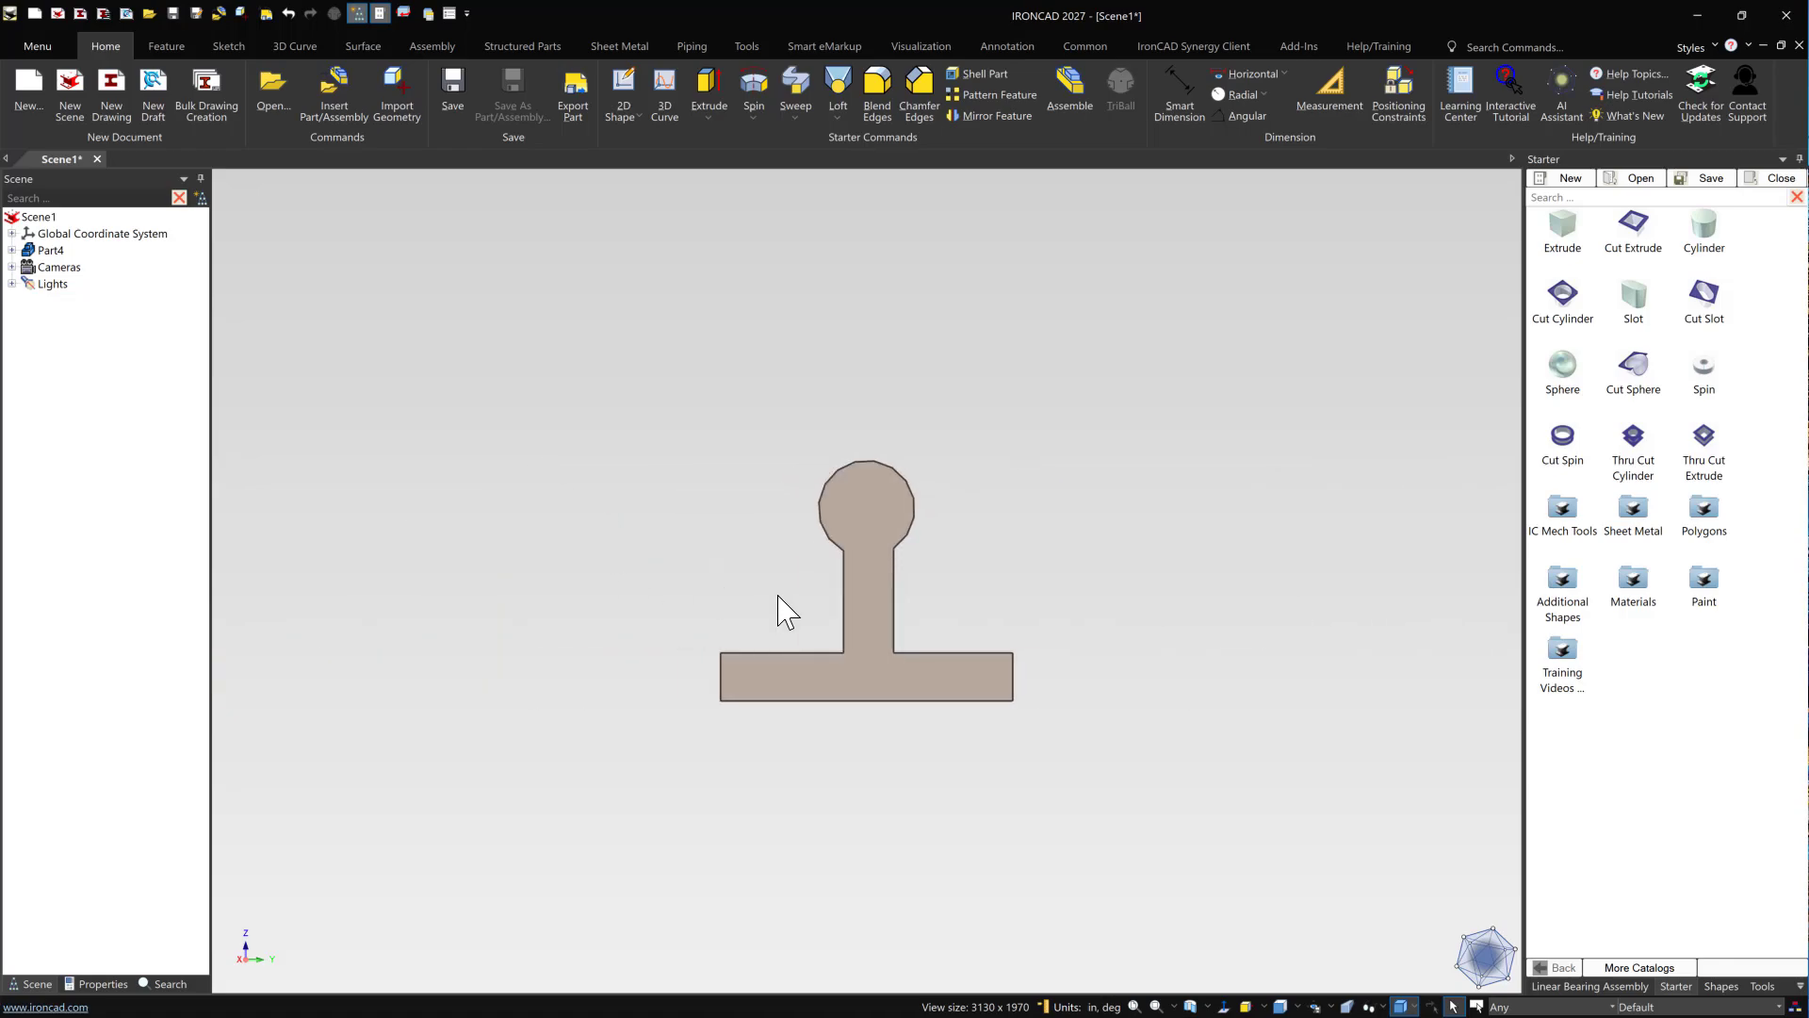
scroll(900, 608, "up", 3)
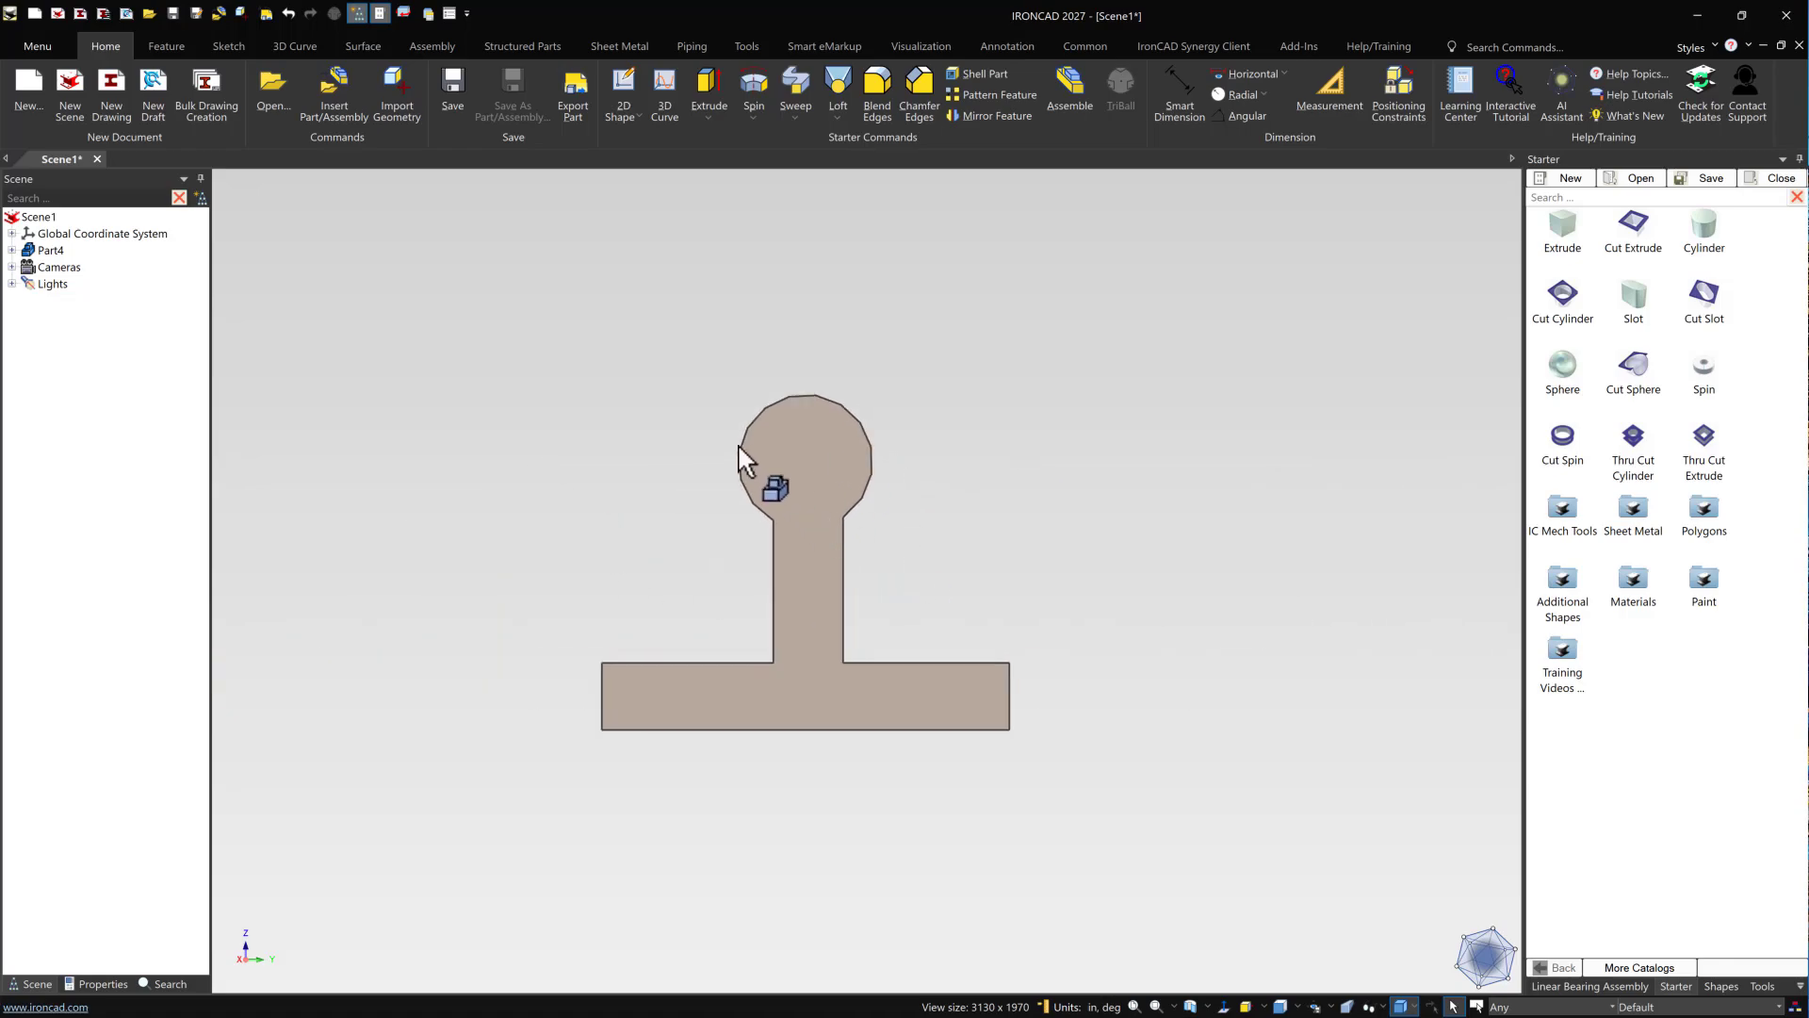
scroll(942, 636, "down", 3)
middle_click_drag(1041, 599, 975, 676)
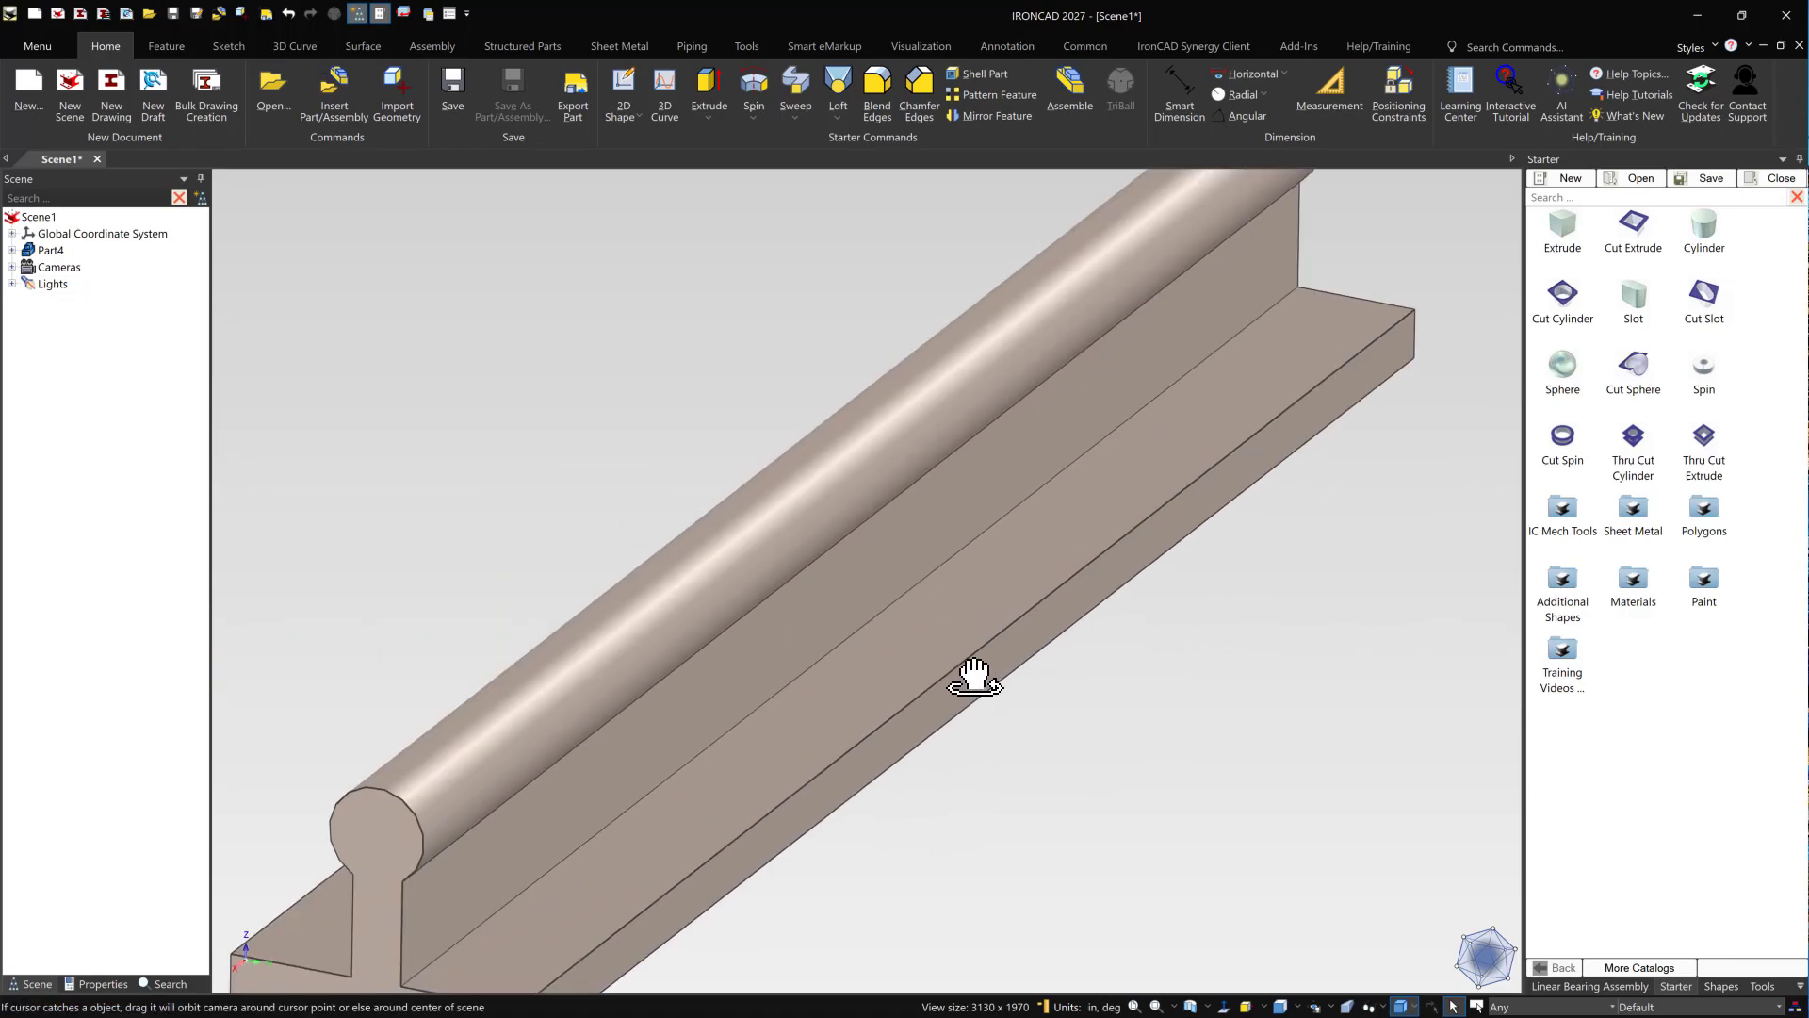
scroll(829, 716, "down", 3)
scroll(634, 807, "up", 3)
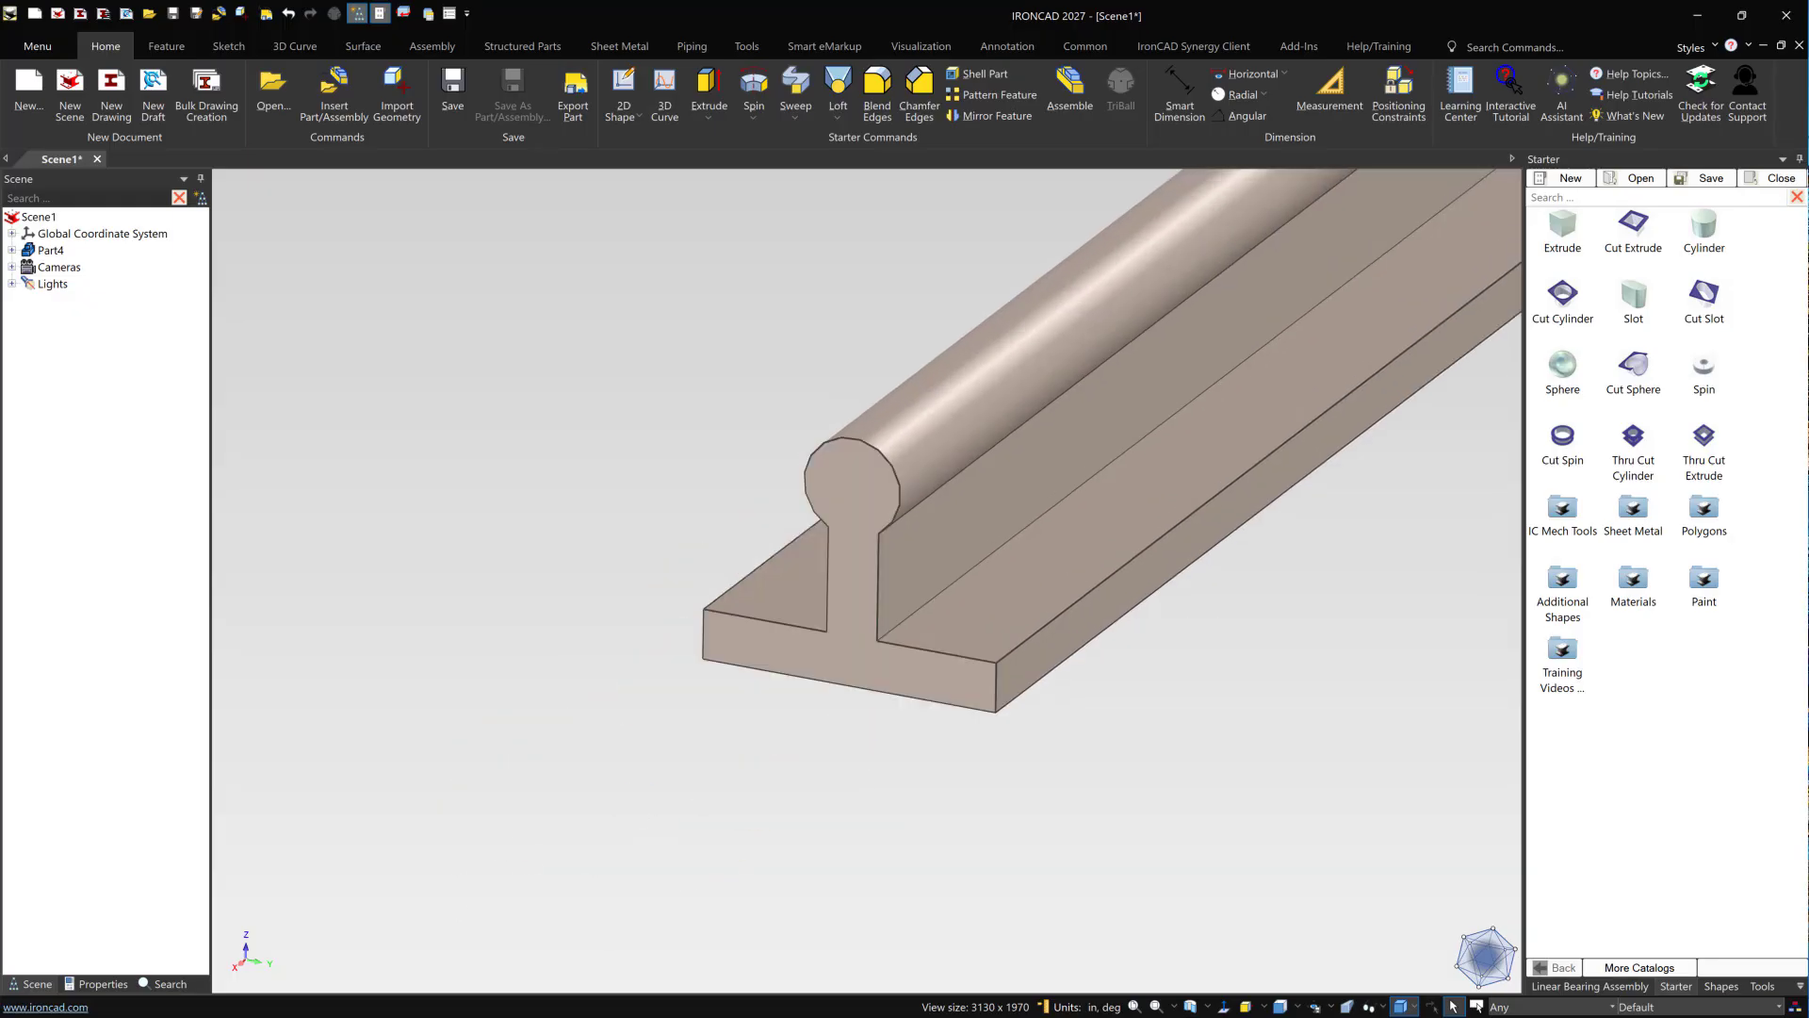
scroll(848, 688, "down", 1)
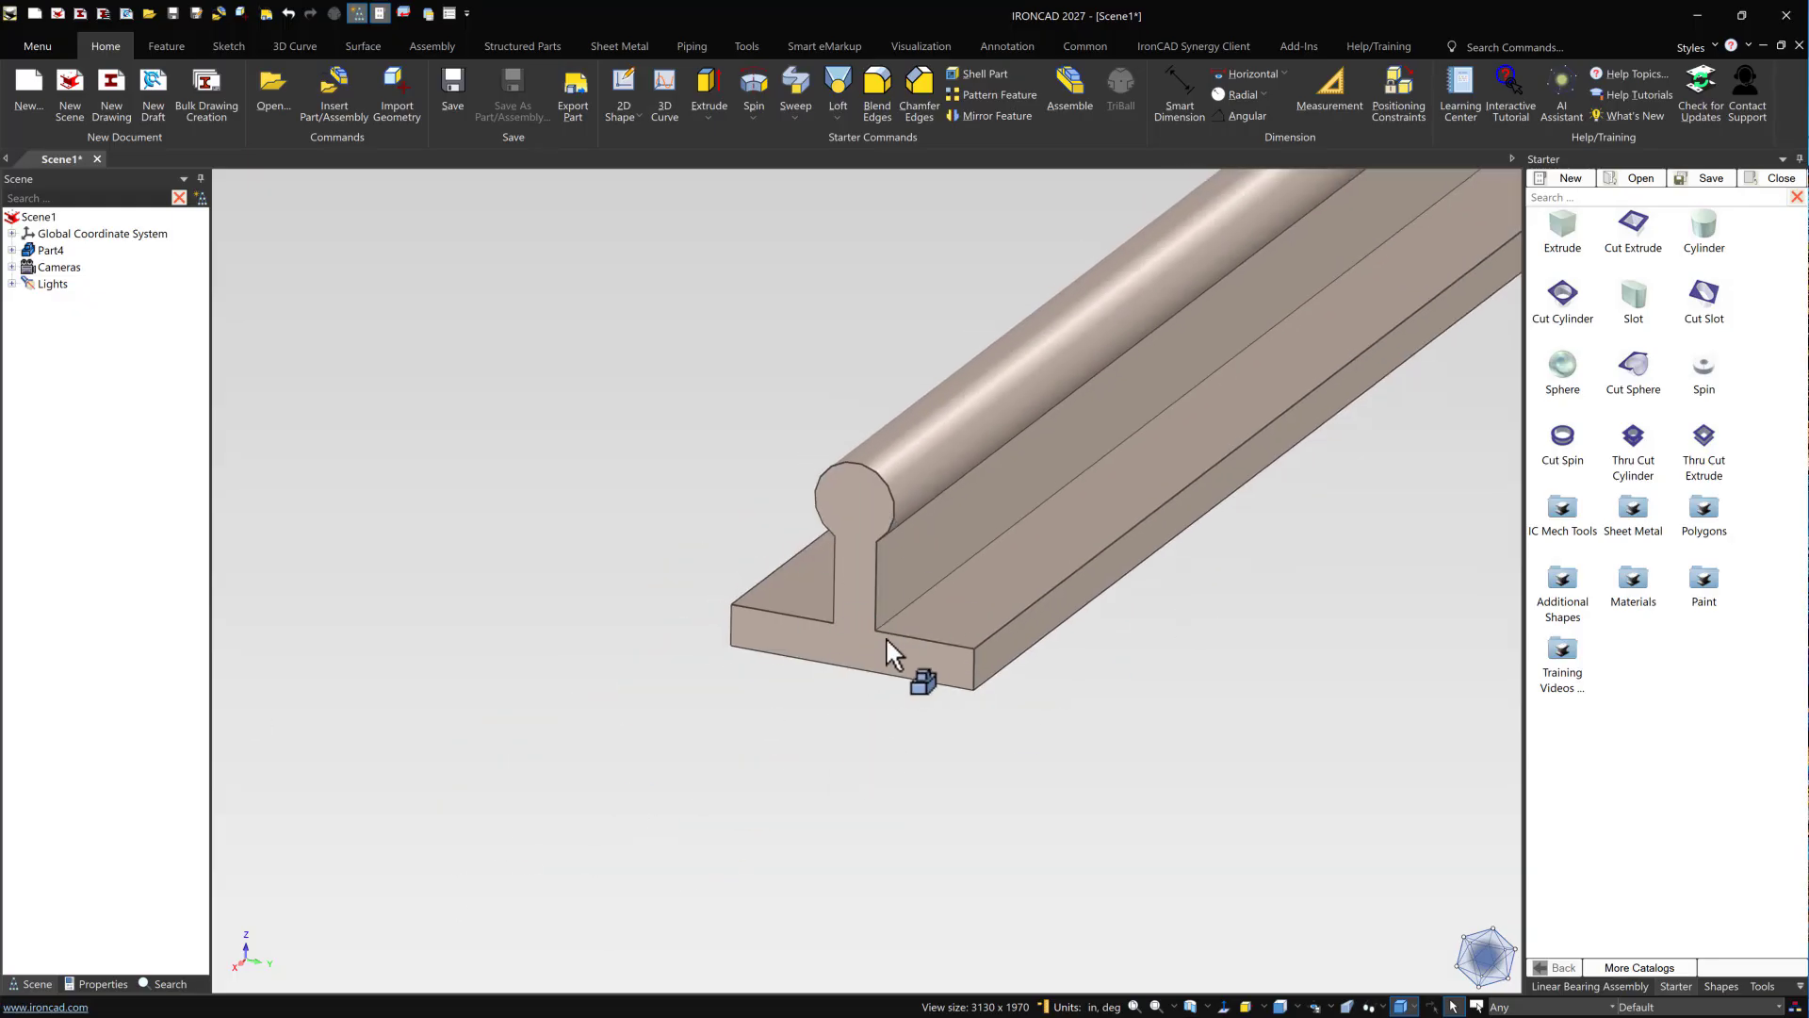
- Place a cylindrical cut on the plate's end edge beside the rod and set its diameter to 0.22 in
key("t")
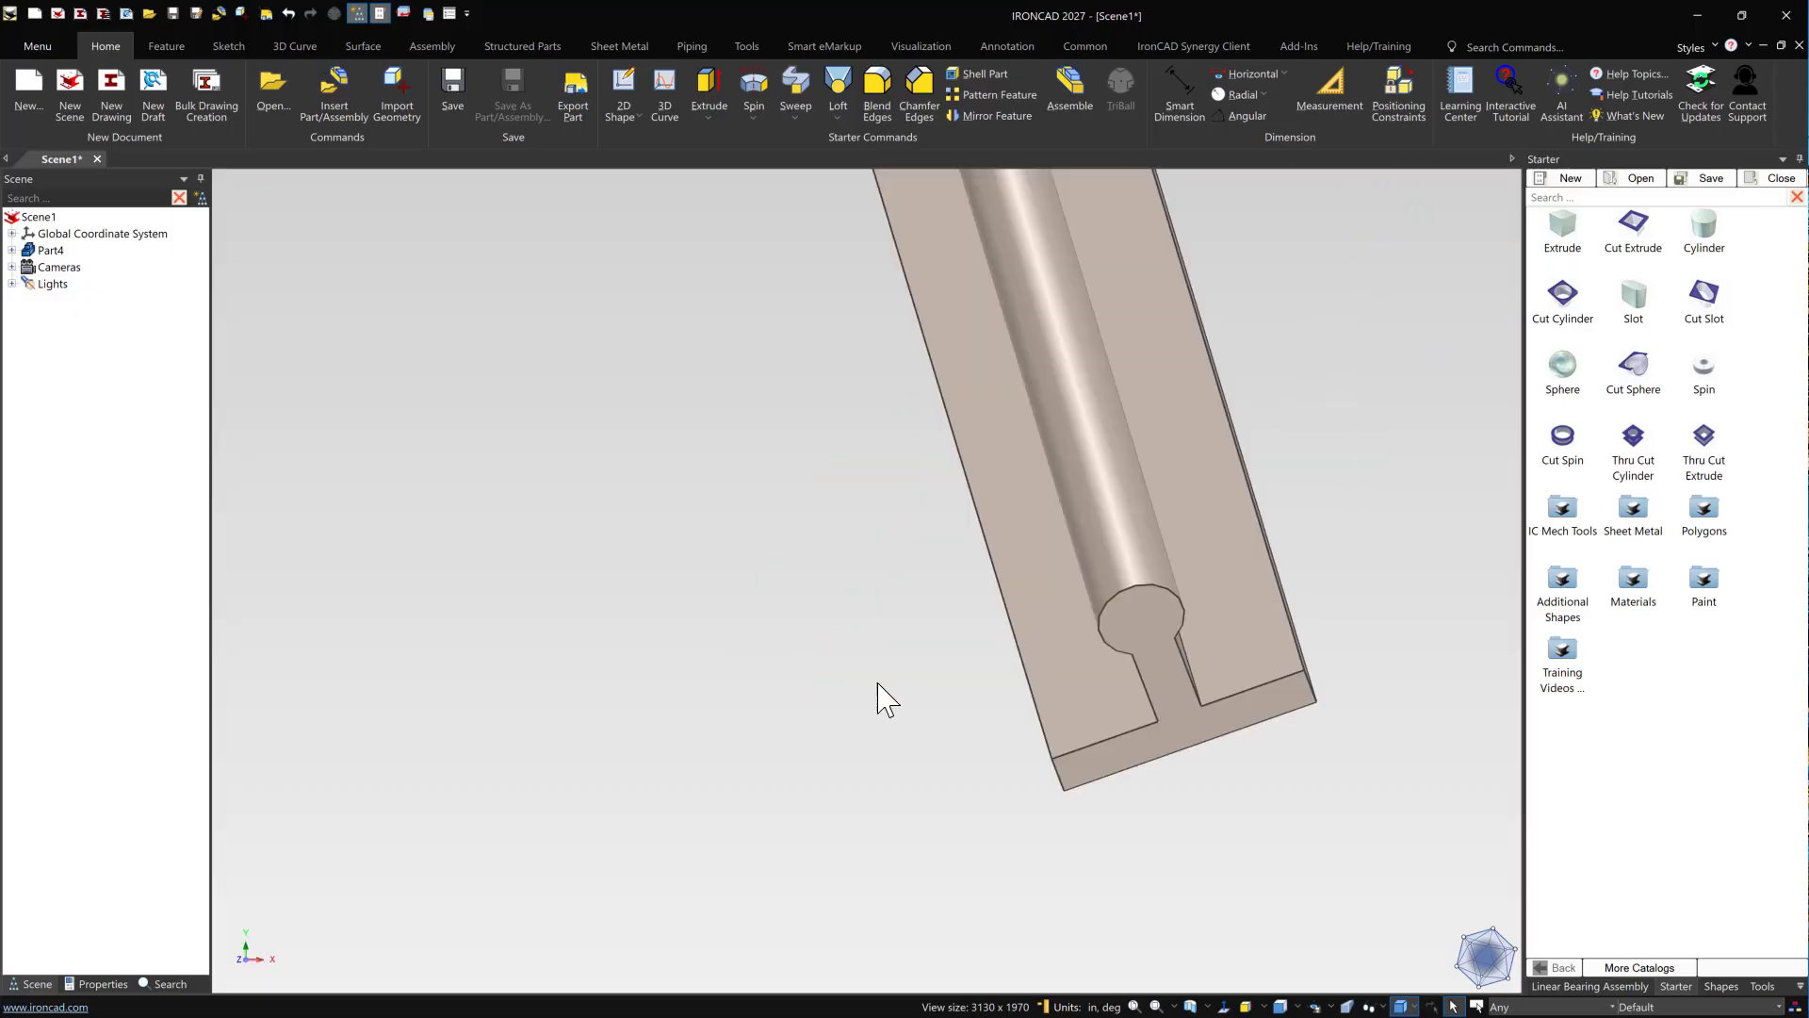
key("F8")
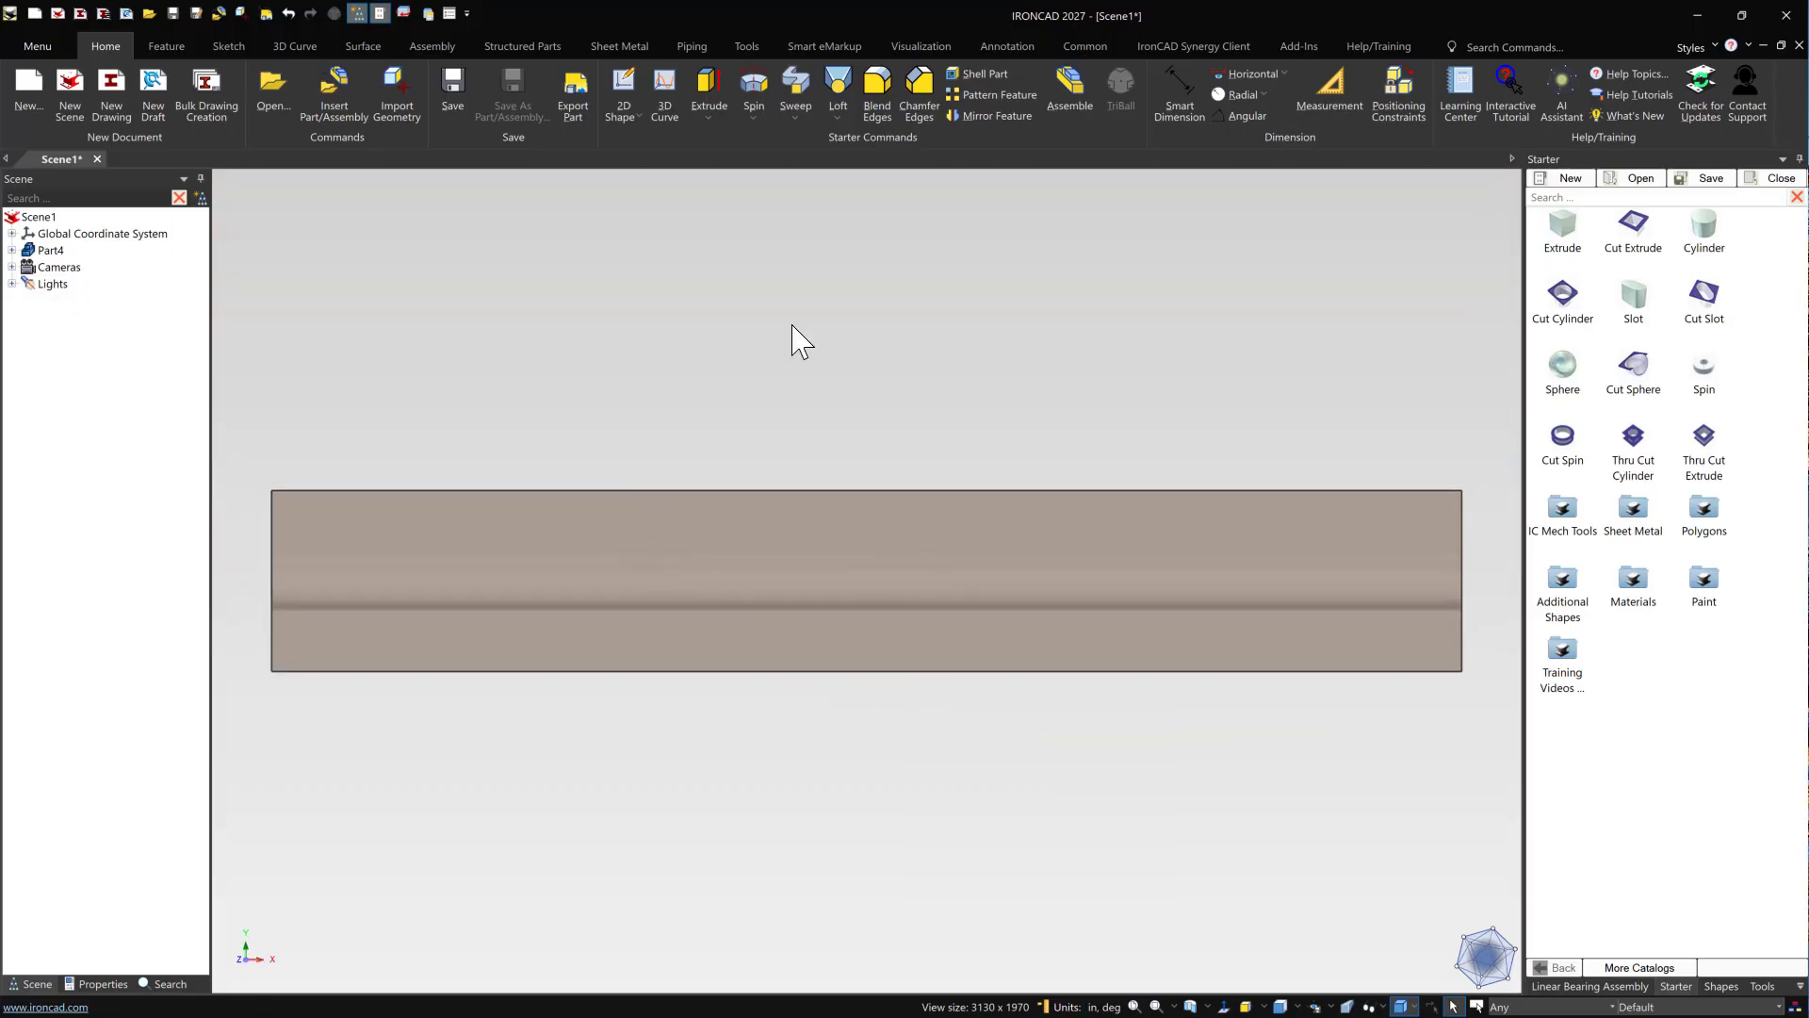
left_click_drag(1564, 304, 1462, 527)
middle_click_drag(1461, 527, 1000, 563, "shift")
scroll(1001, 563, "up", 3)
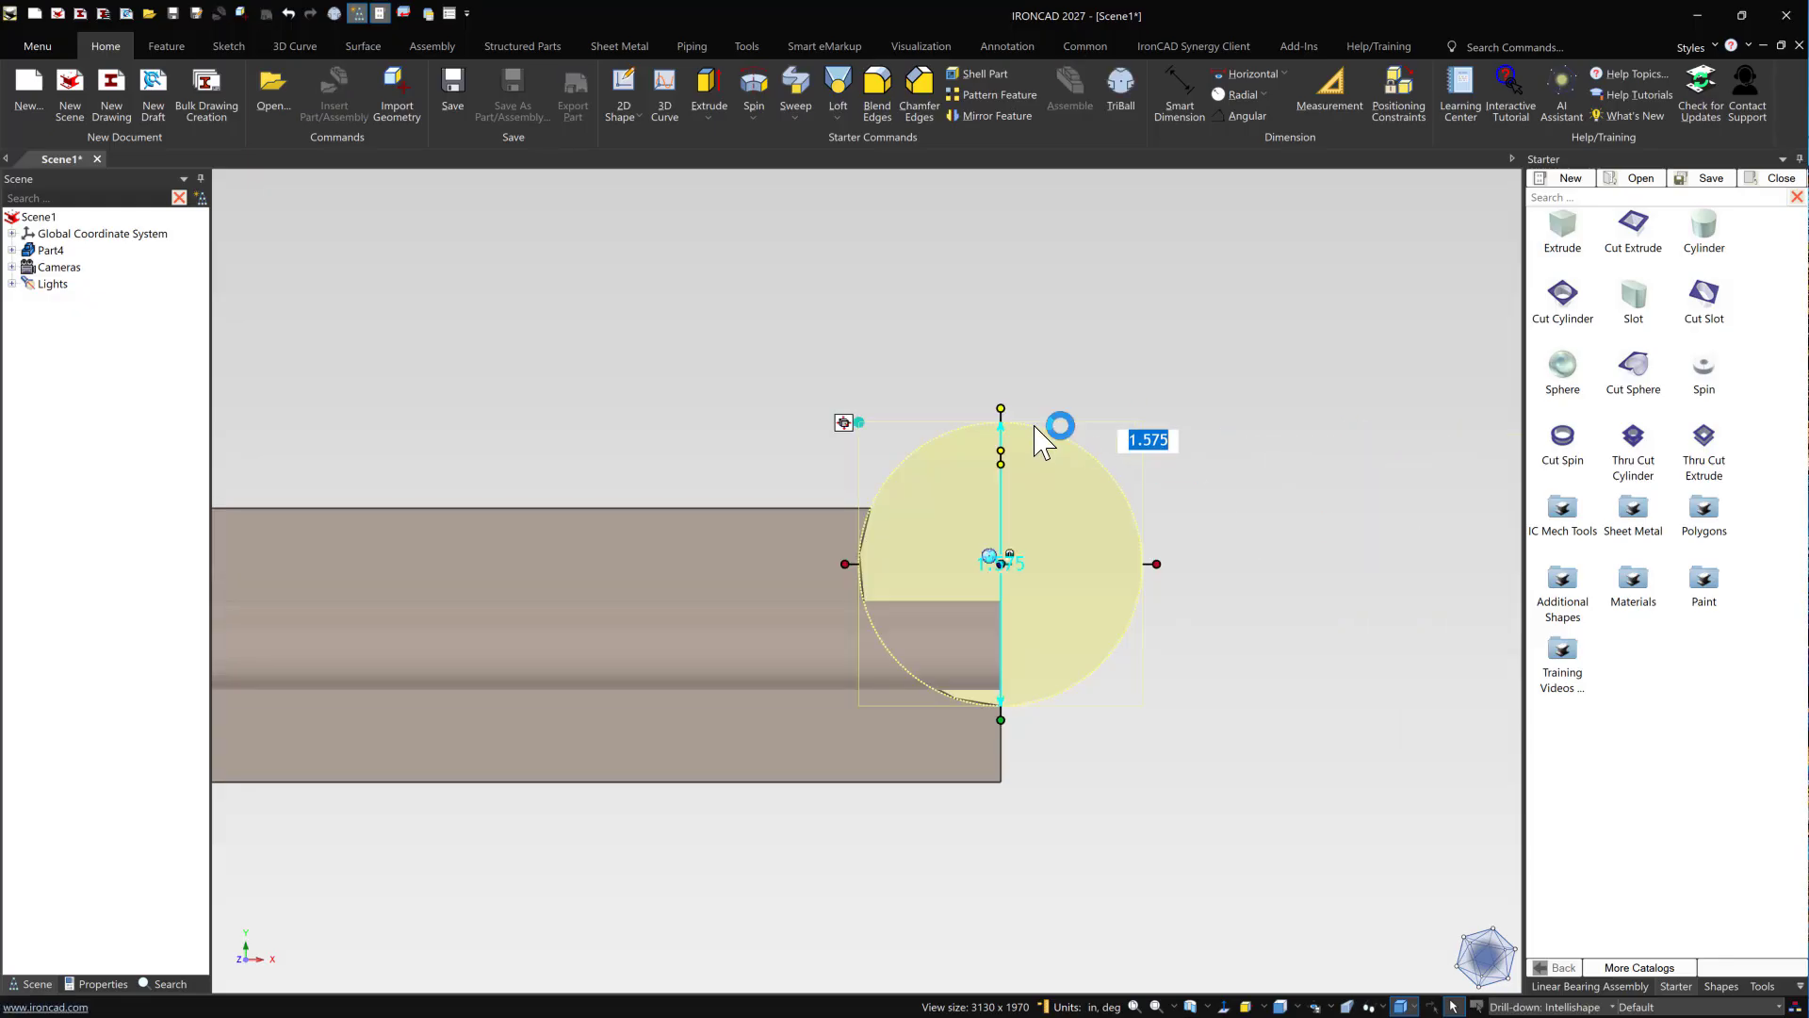
left_click_drag(1000, 409, 986, 476)
type(".2")
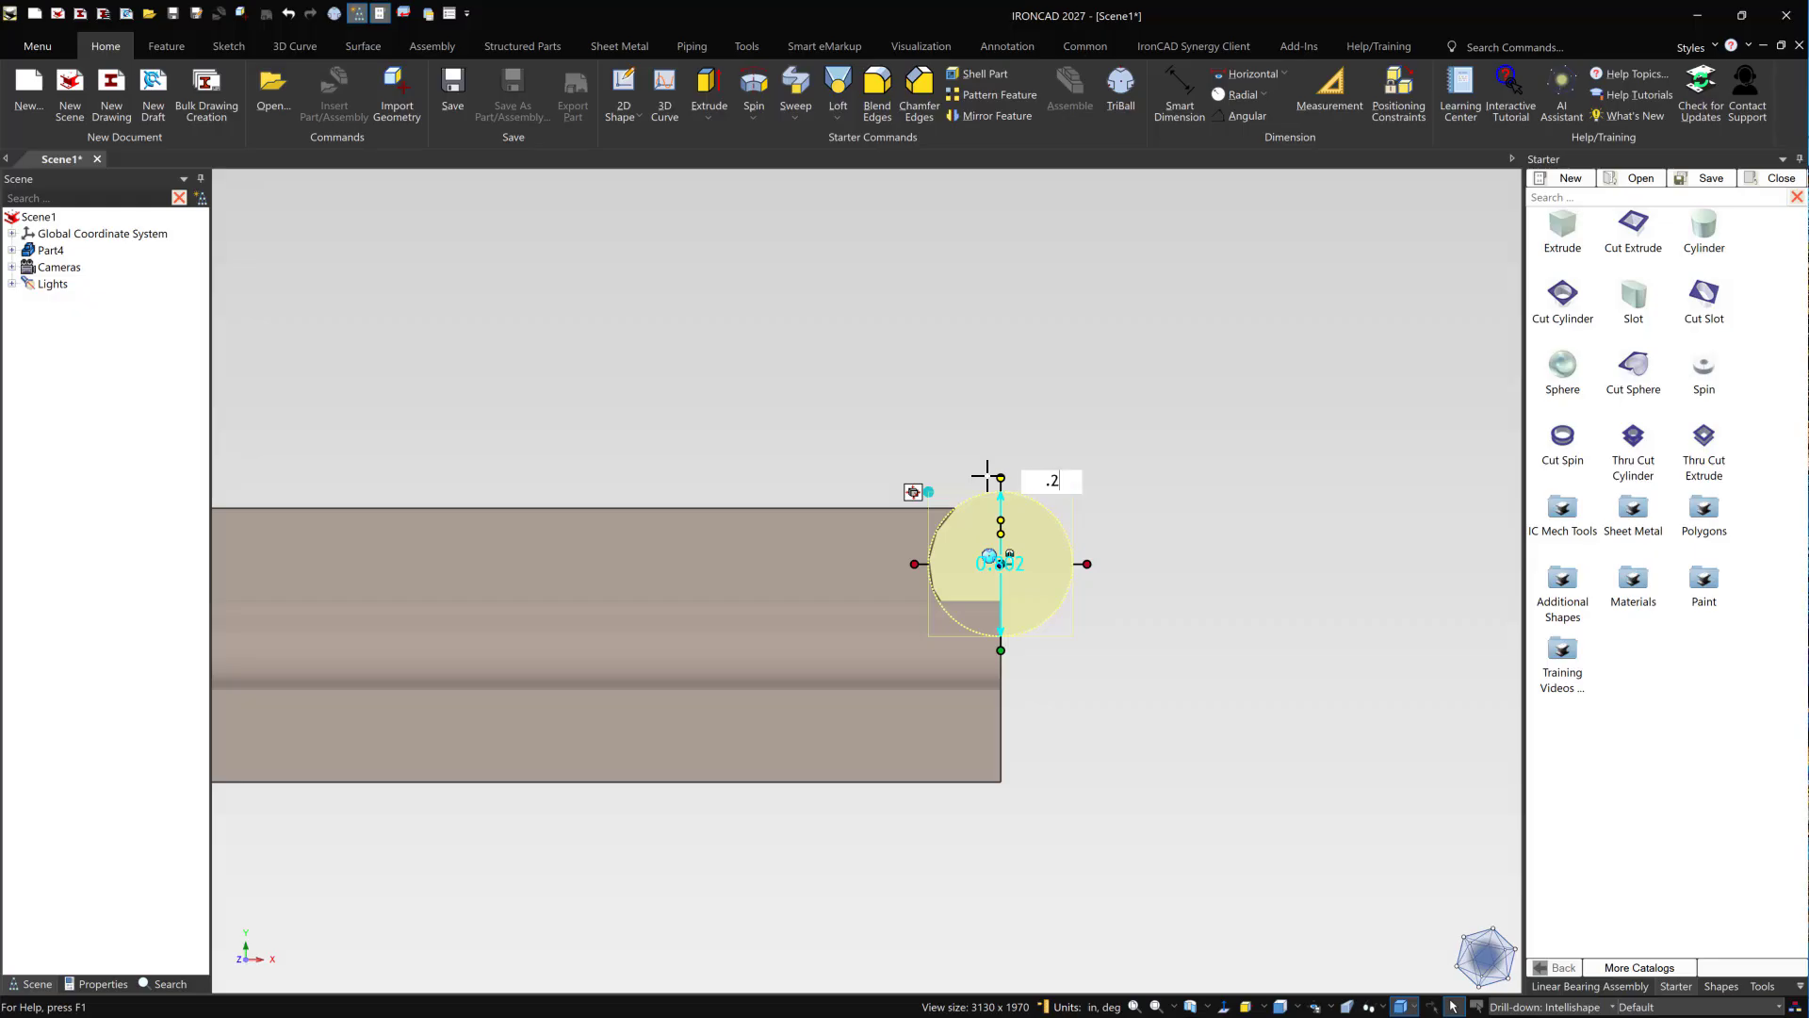
type("2")
key("Return")
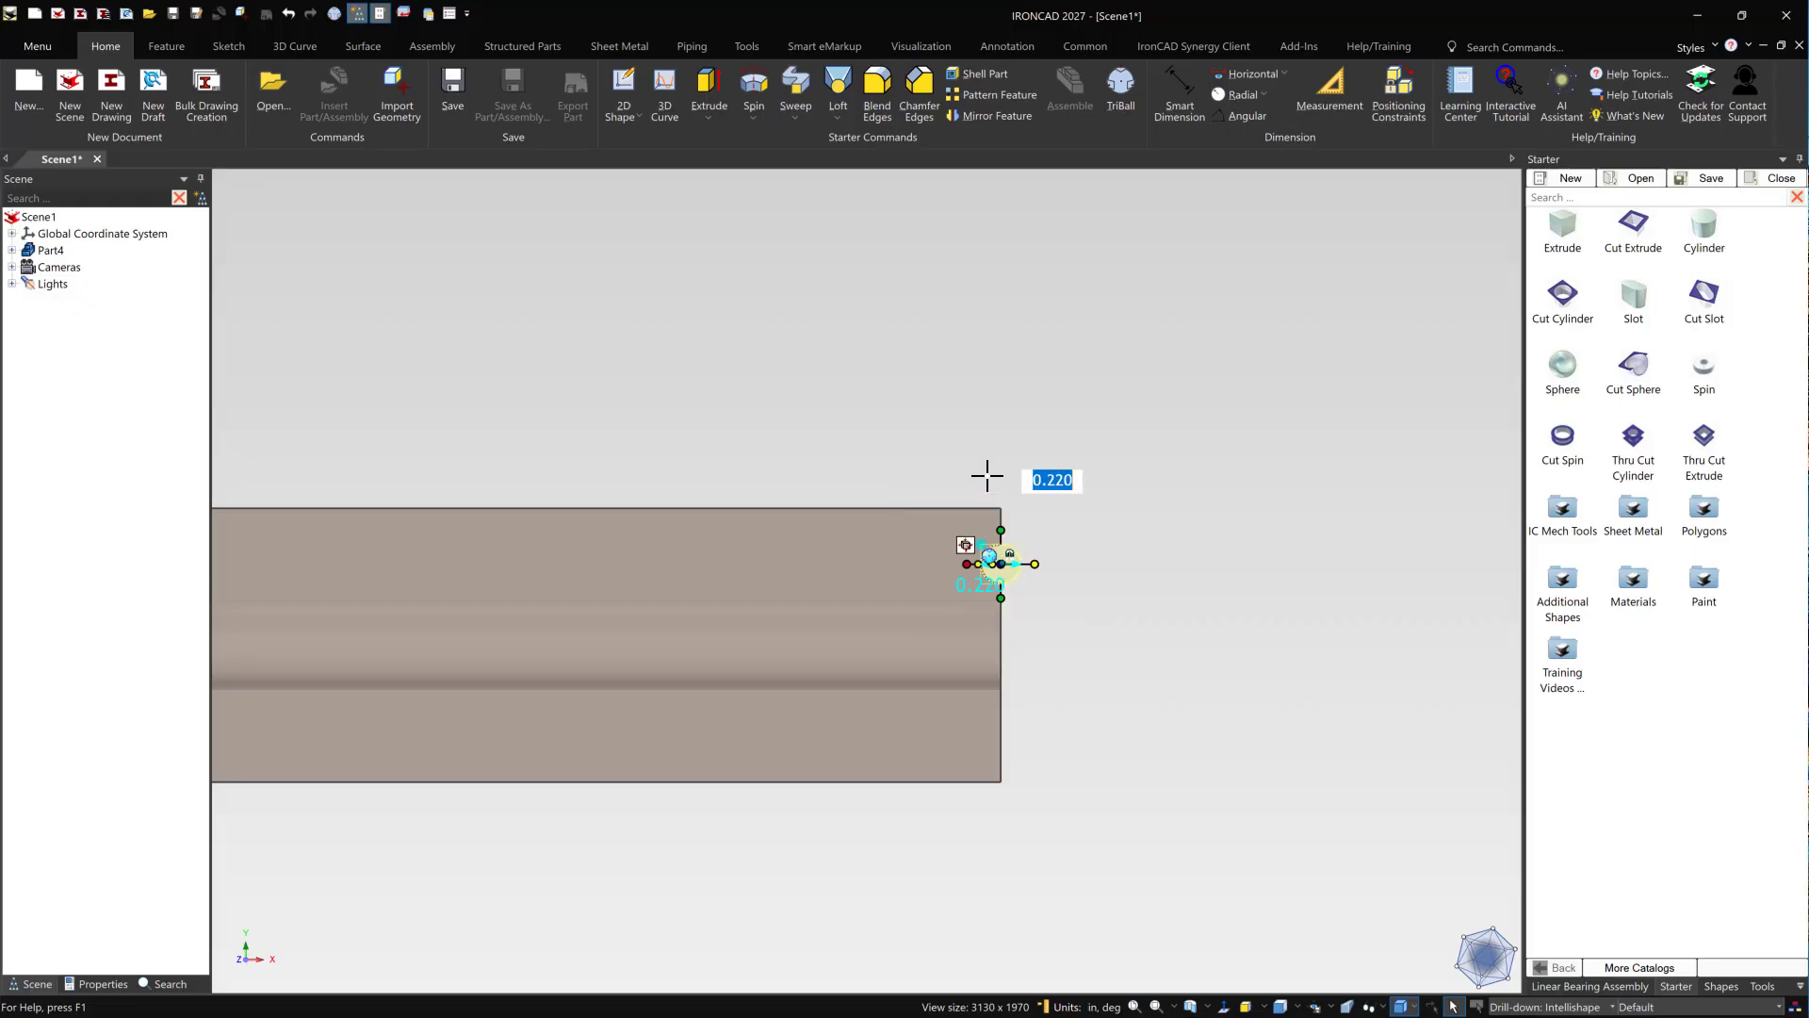
- Move the cylindrical cut 1 in inward from the plate's end edge along the rail's length with the TriBall
key("F10")
middle_click_drag(1041, 590, 994, 589, "shift")
scroll(995, 589, "up", 1)
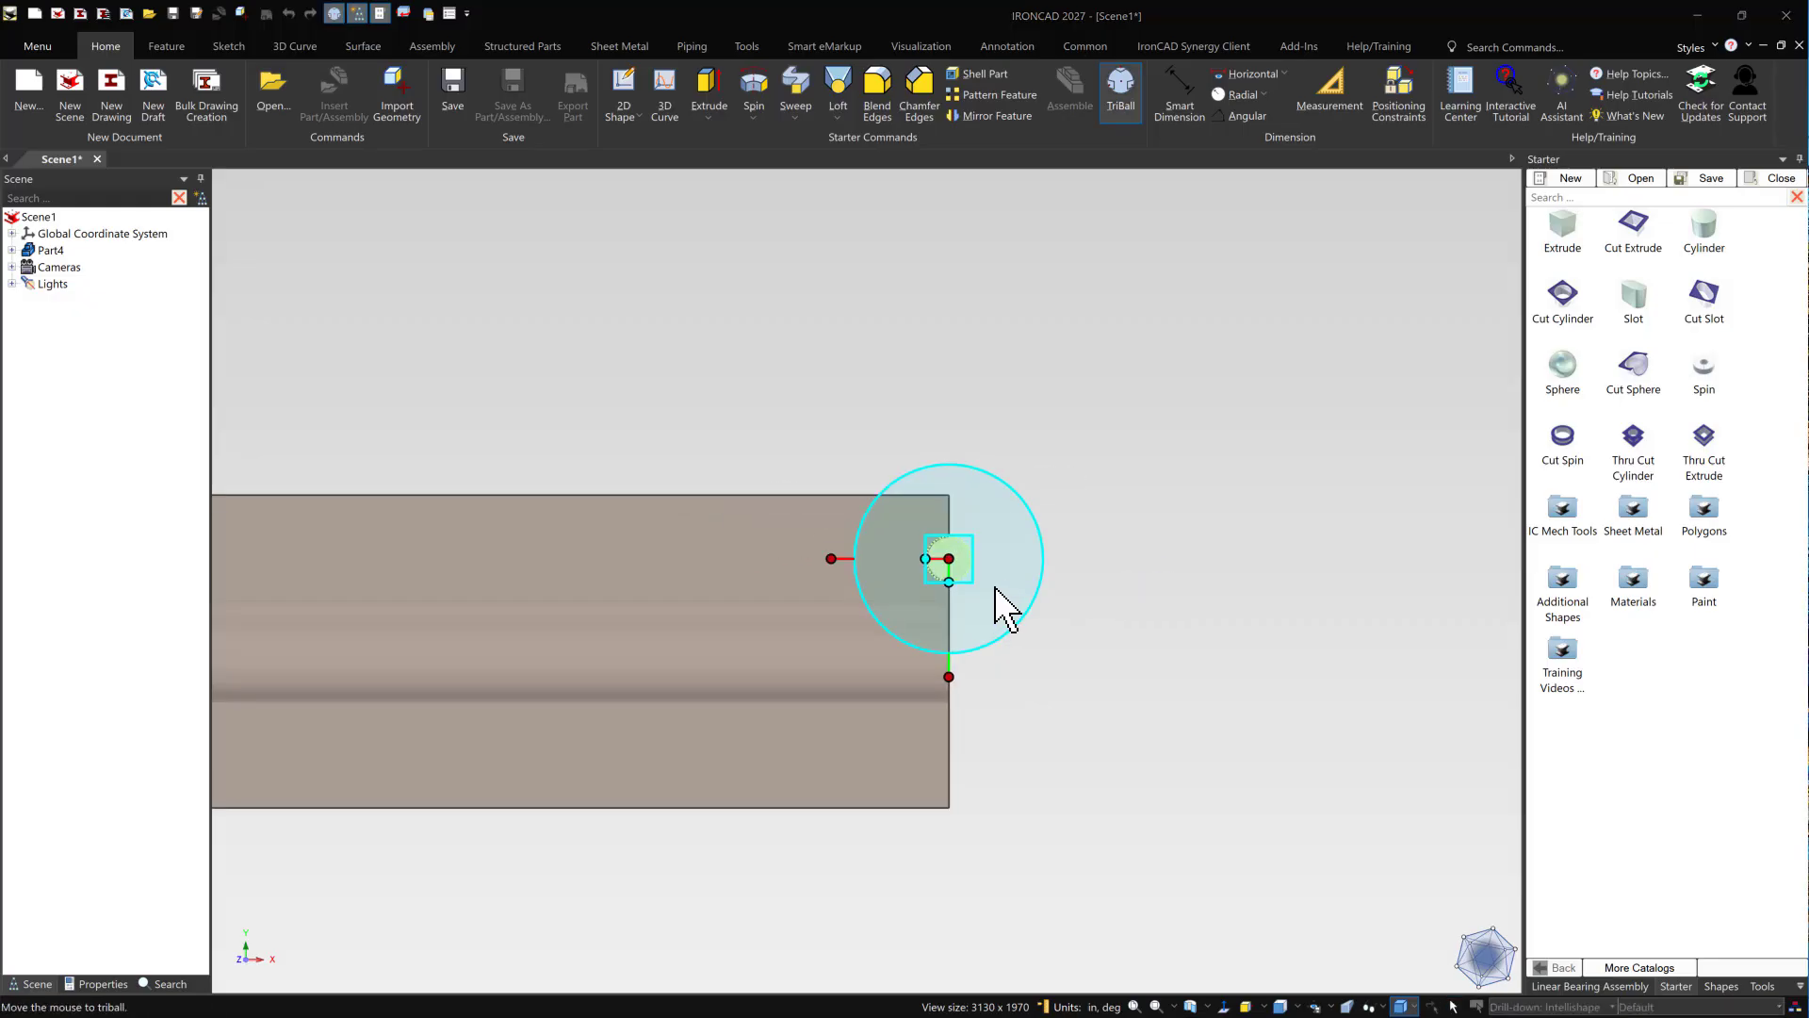
scroll(995, 588, "up", 1)
left_click(804, 557)
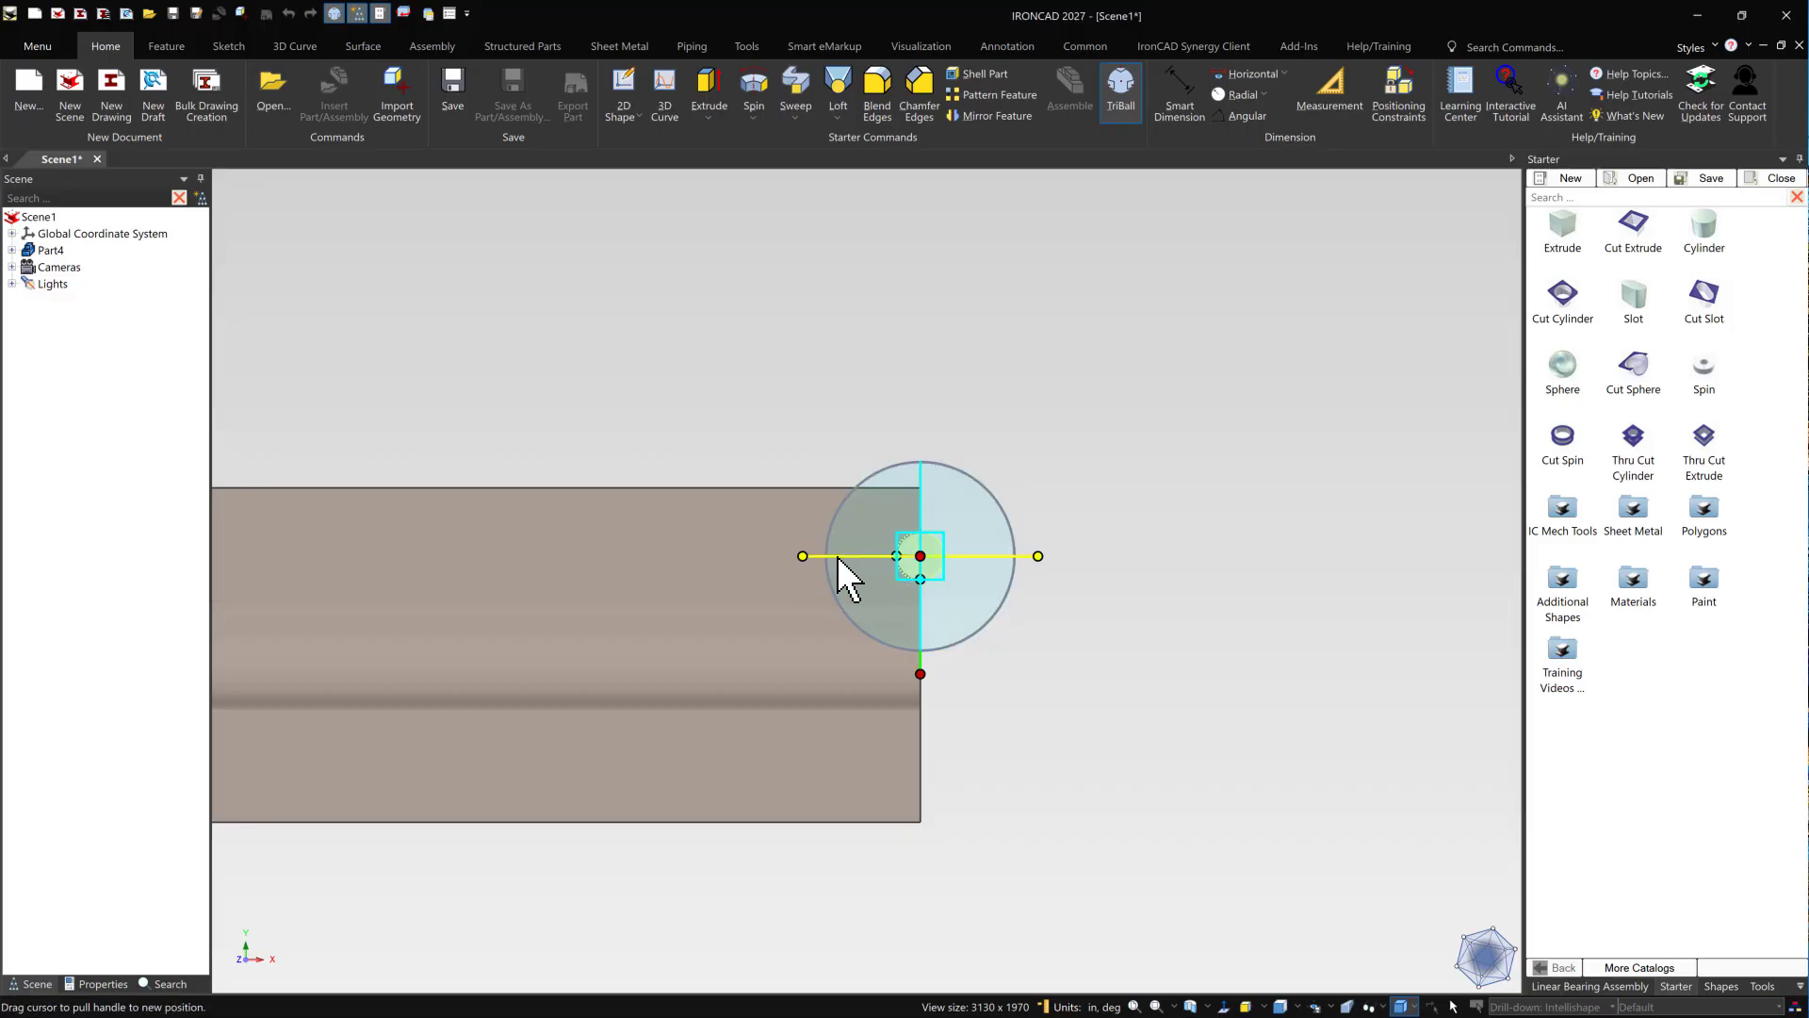
left_click_drag(805, 556, 703, 556)
type("1")
key("Return")
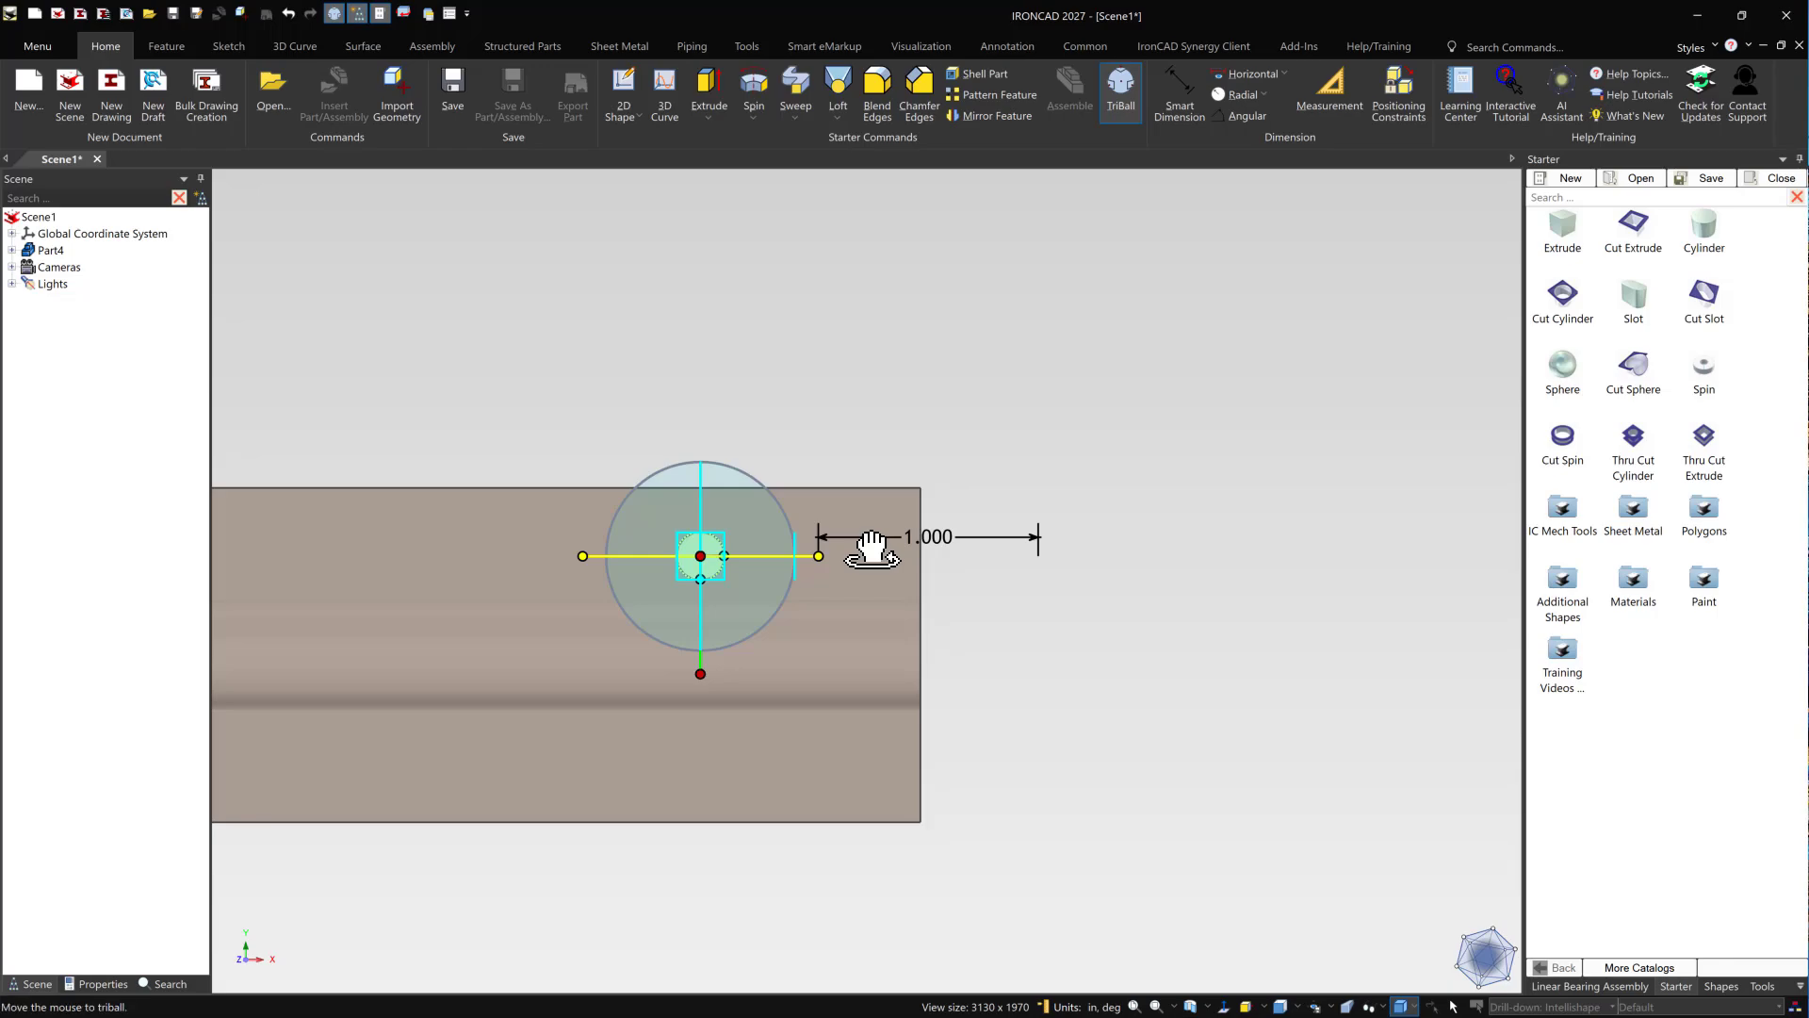
- Create one linked copy of the hole about 4 in along the plate, toward the opposite end
scroll(527, 625, "down", 7)
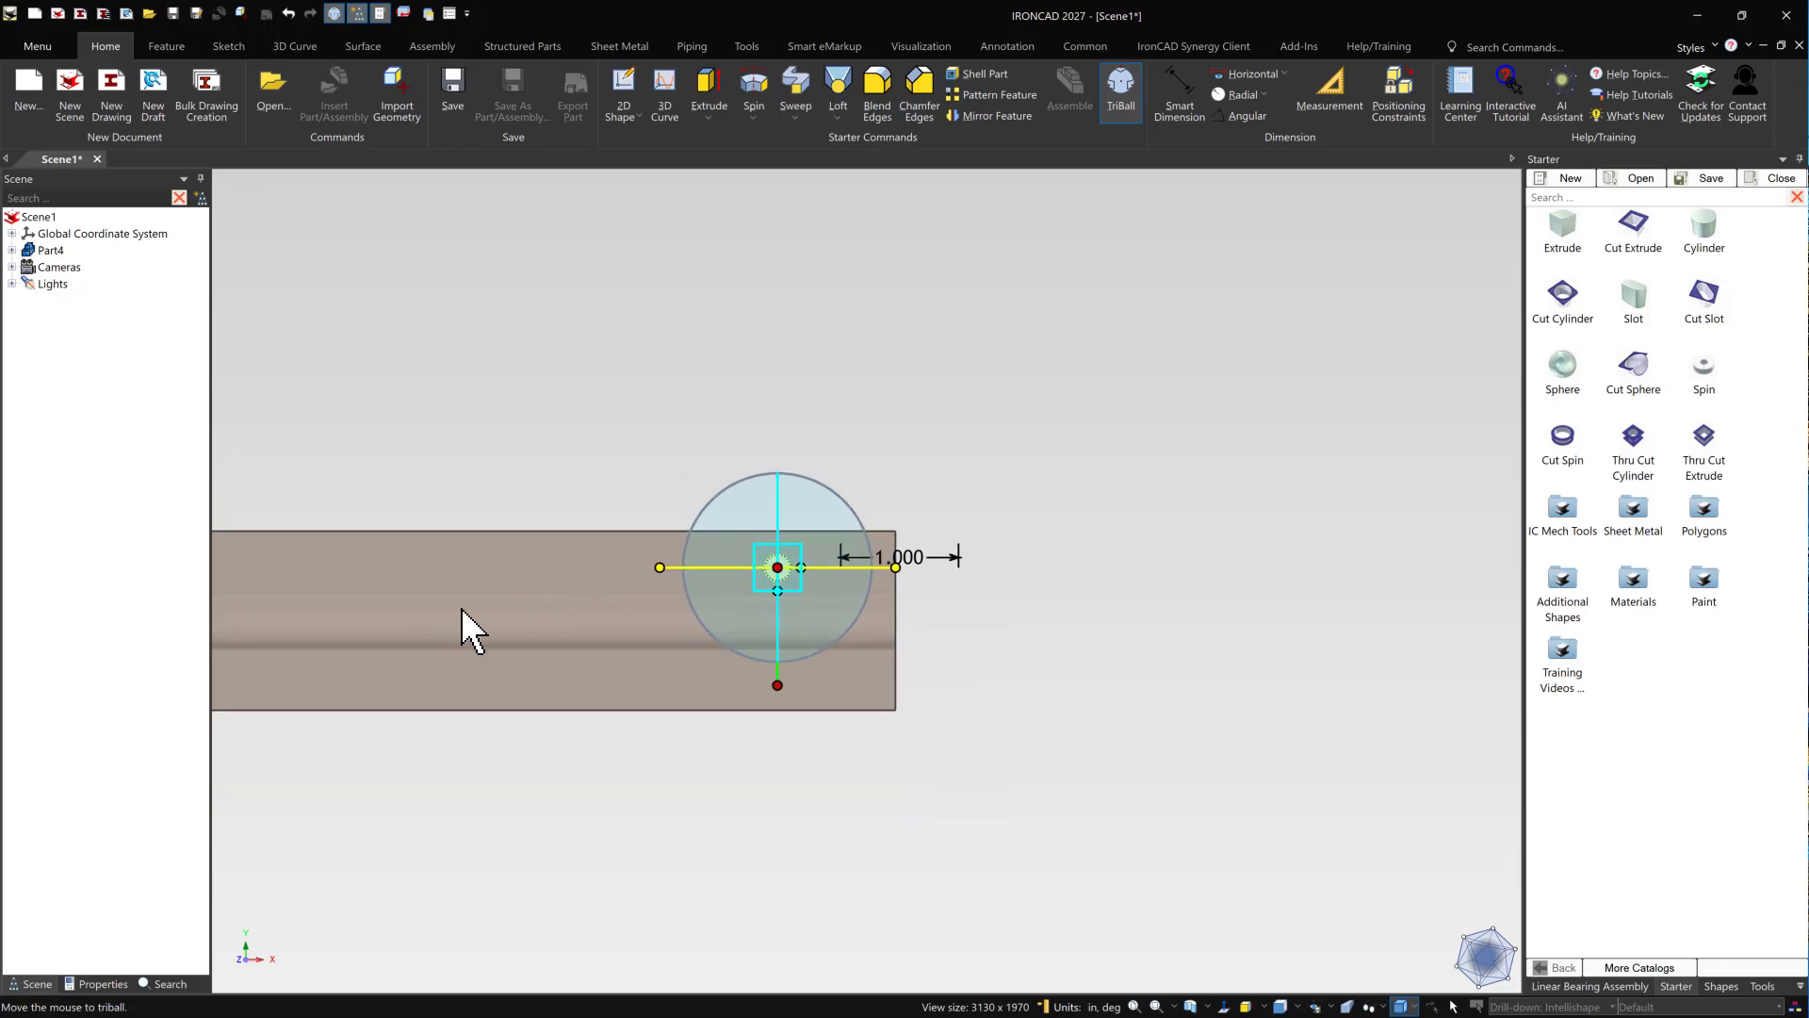
scroll(456, 608, "up", 3)
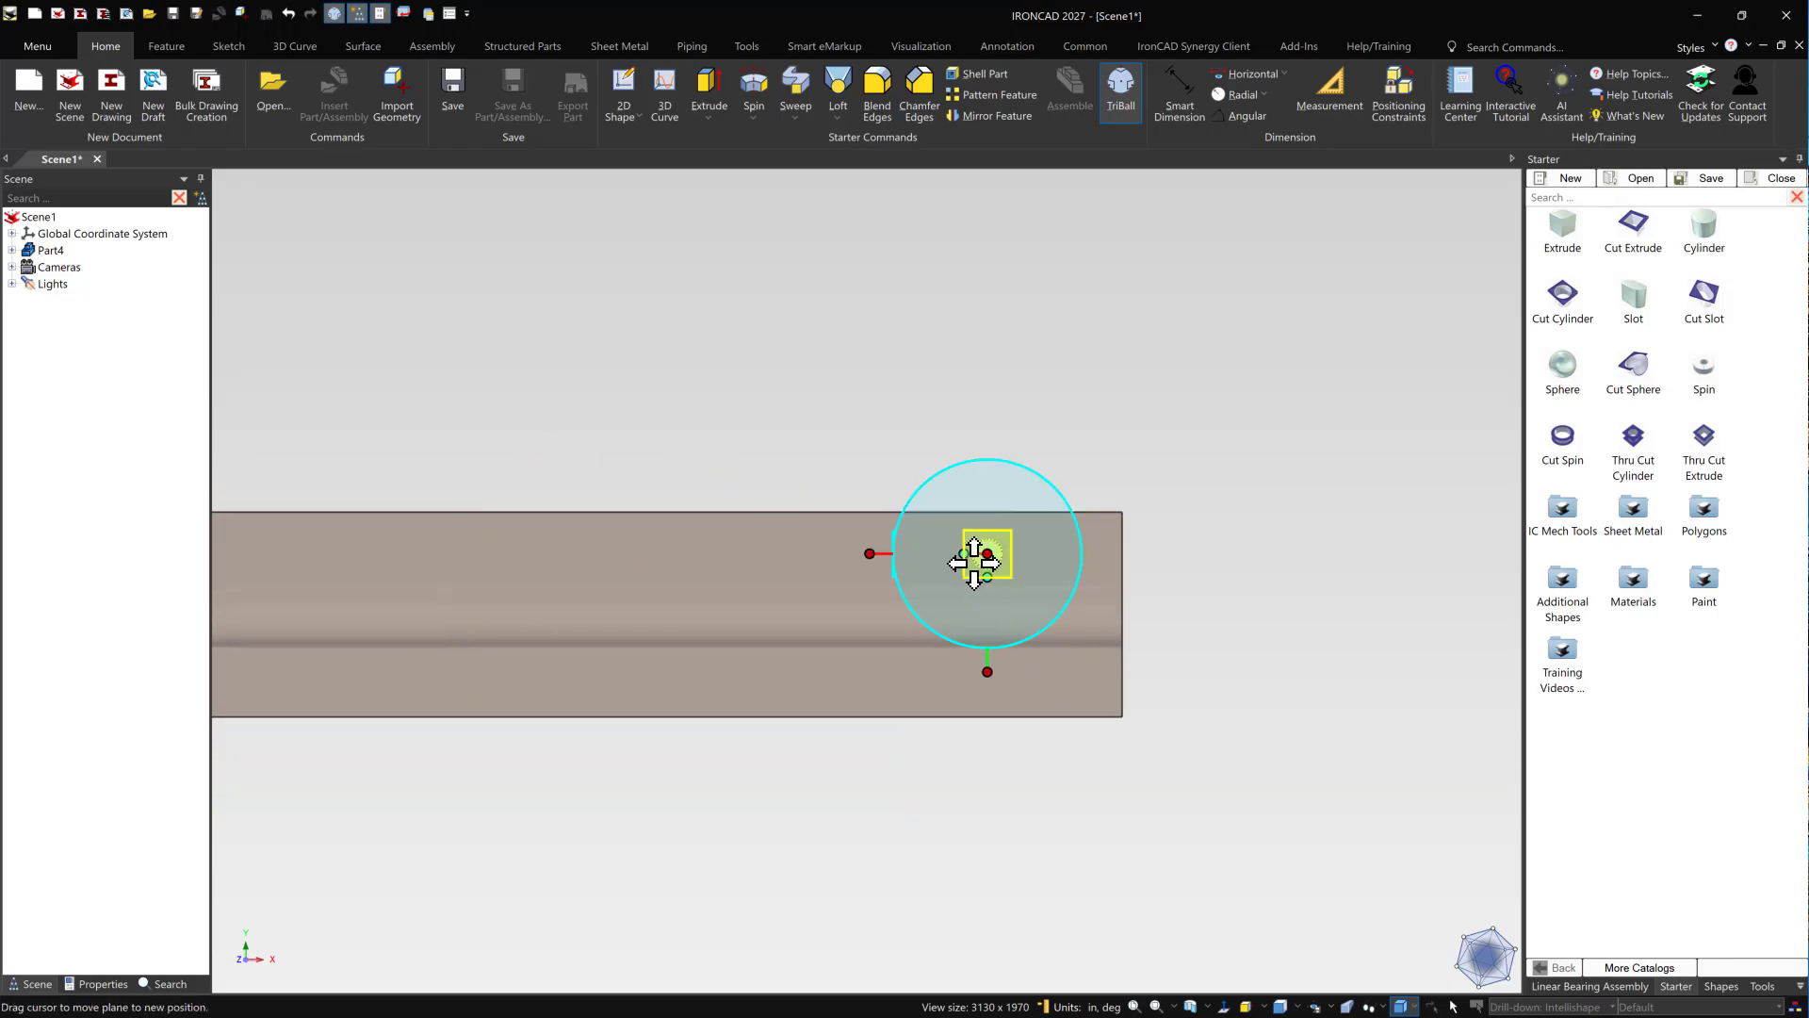
scroll(867, 577, "down", 1)
scroll(744, 566, "down", 1)
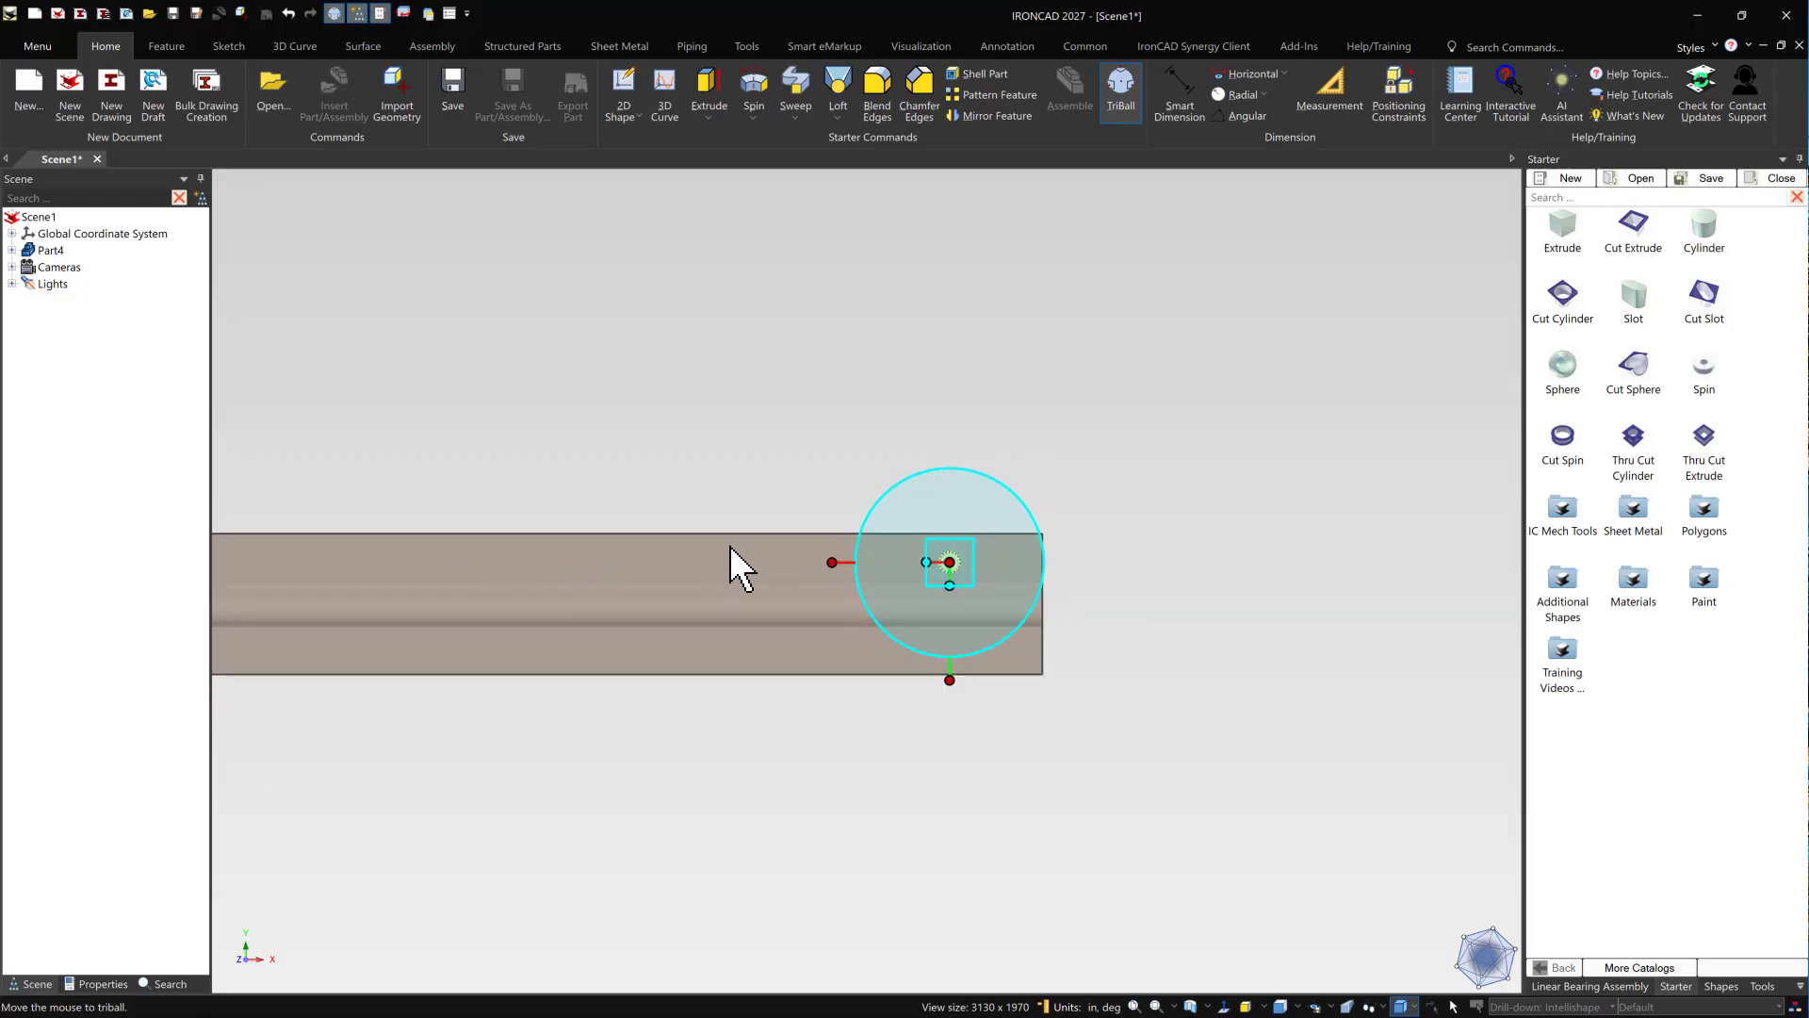
scroll(387, 544, "down", 2)
scroll(398, 557, "up", 1)
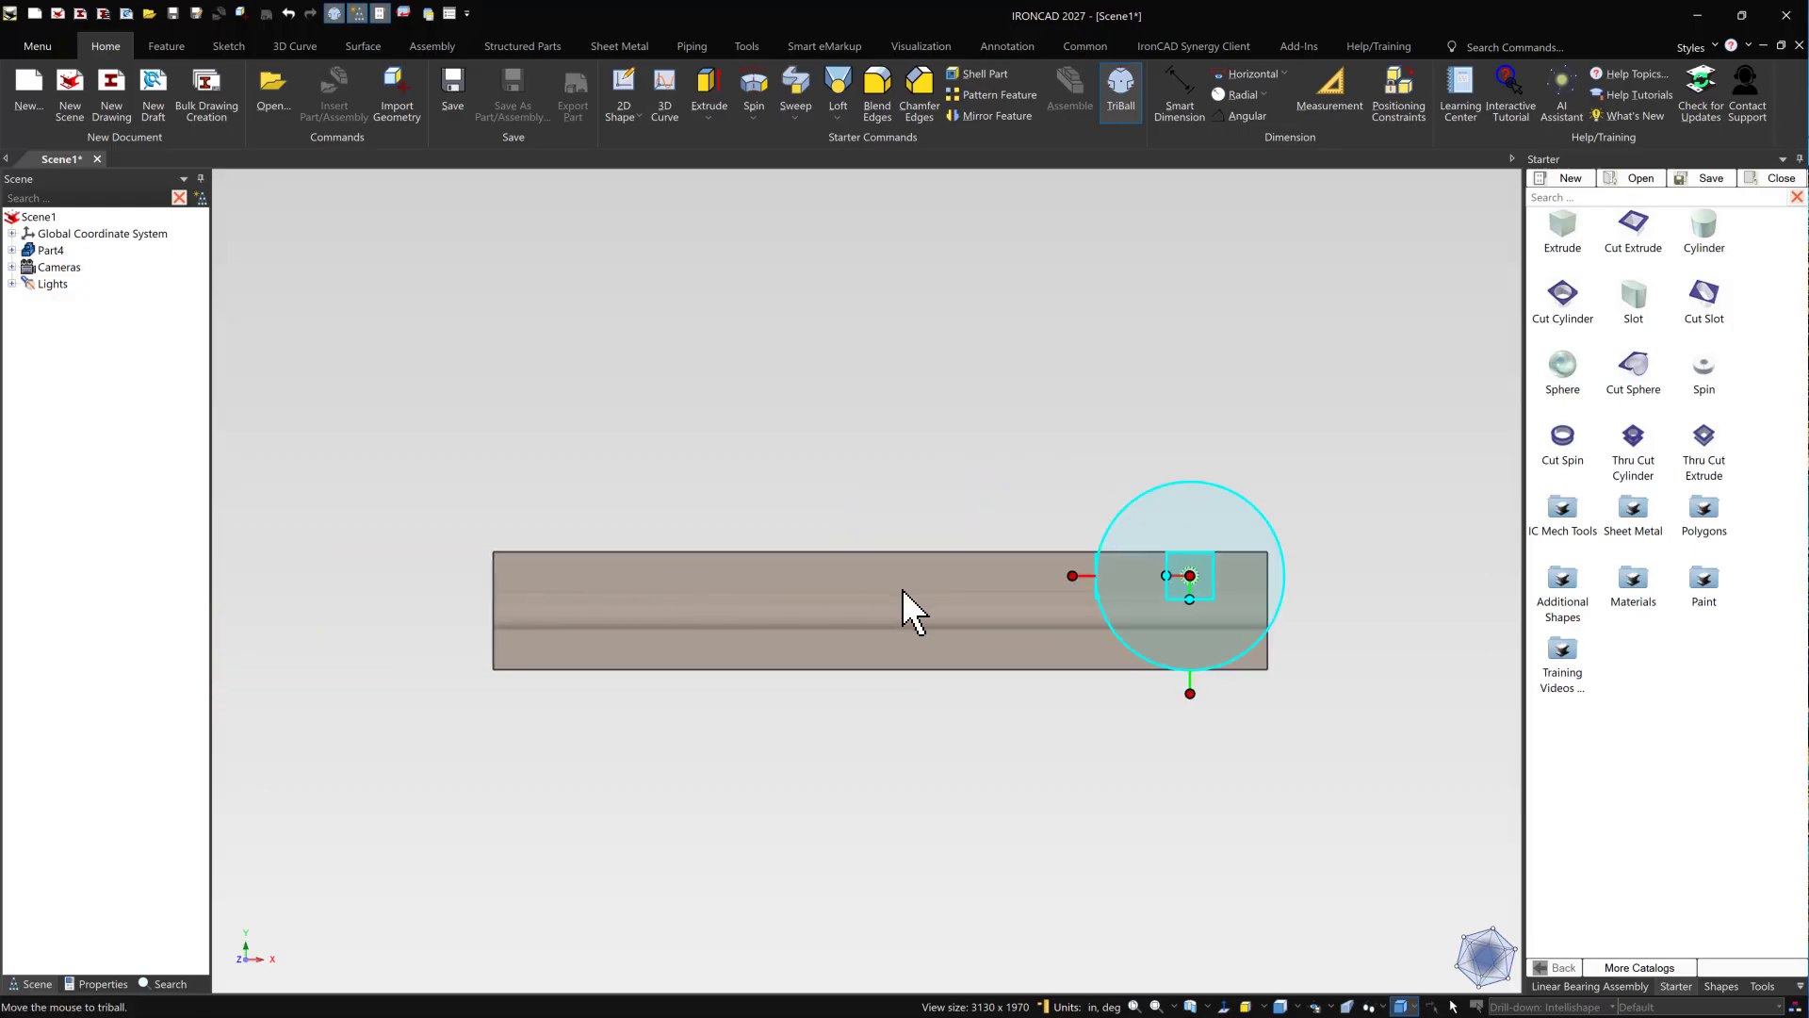
scroll(886, 594, "up", 2)
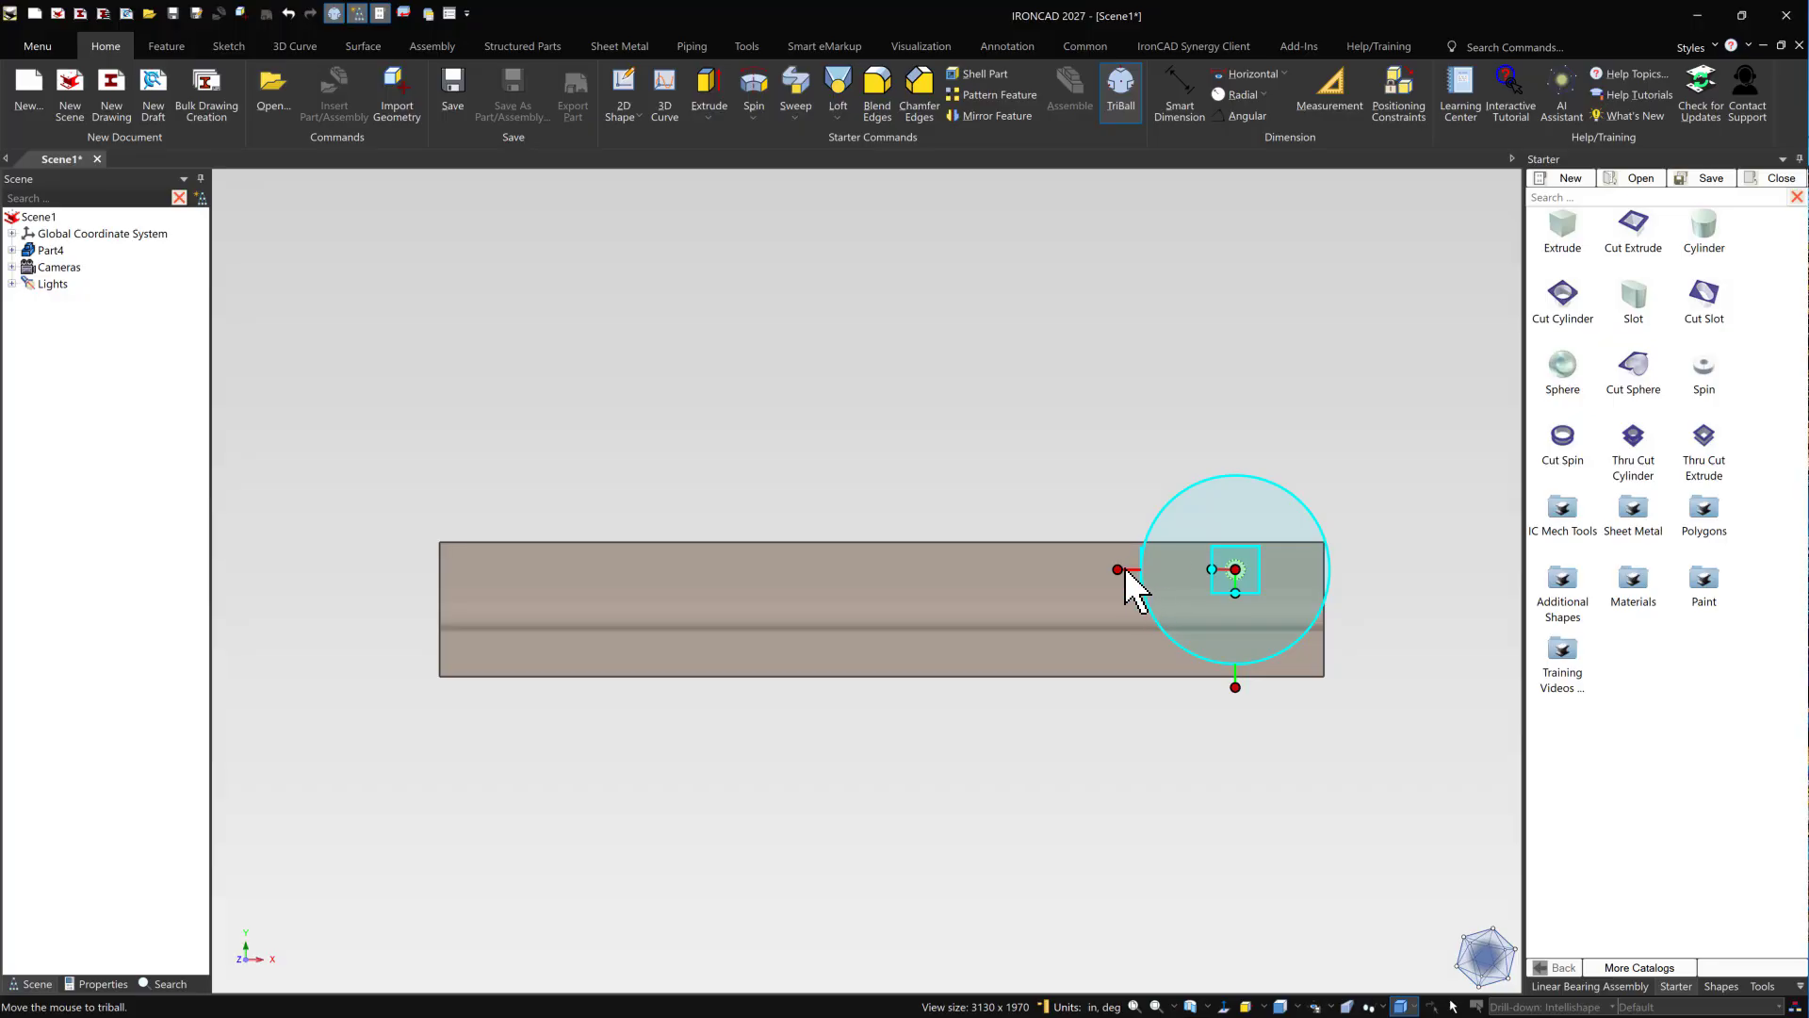
left_click_drag(1118, 569, 767, 570)
right_click_drag(1002, 570, 1119, 568)
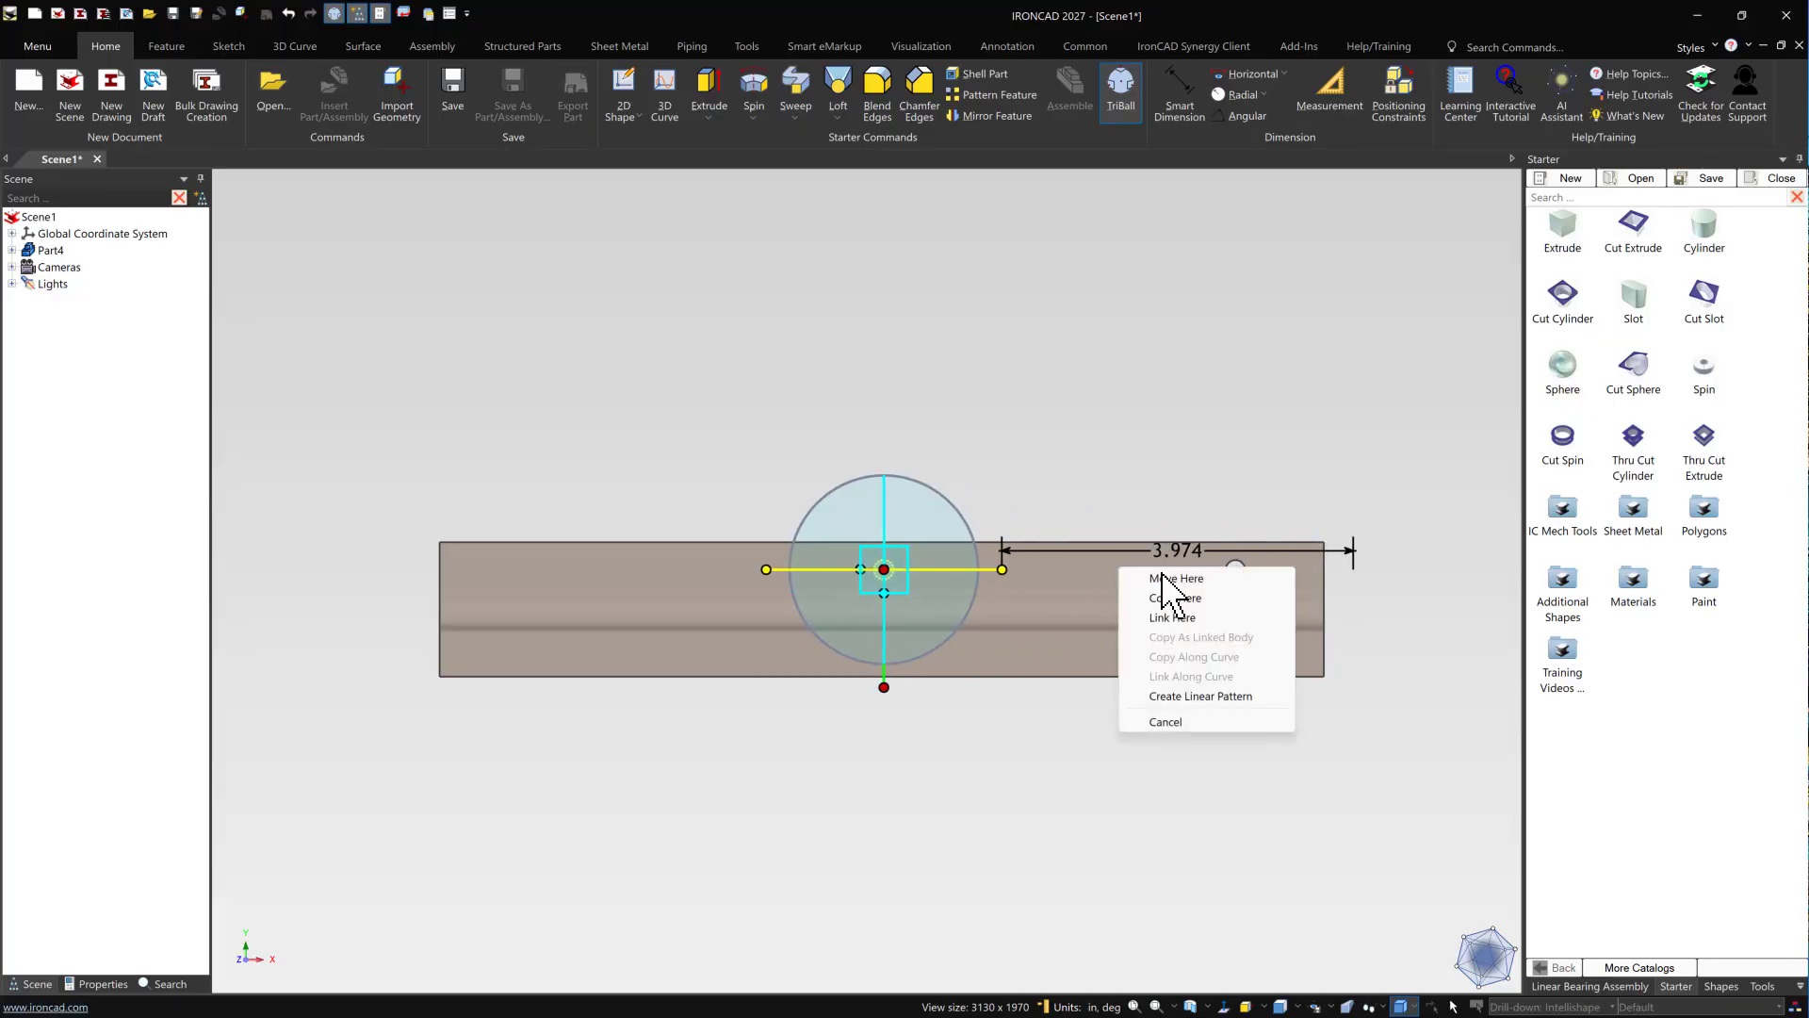
left_click(1172, 617)
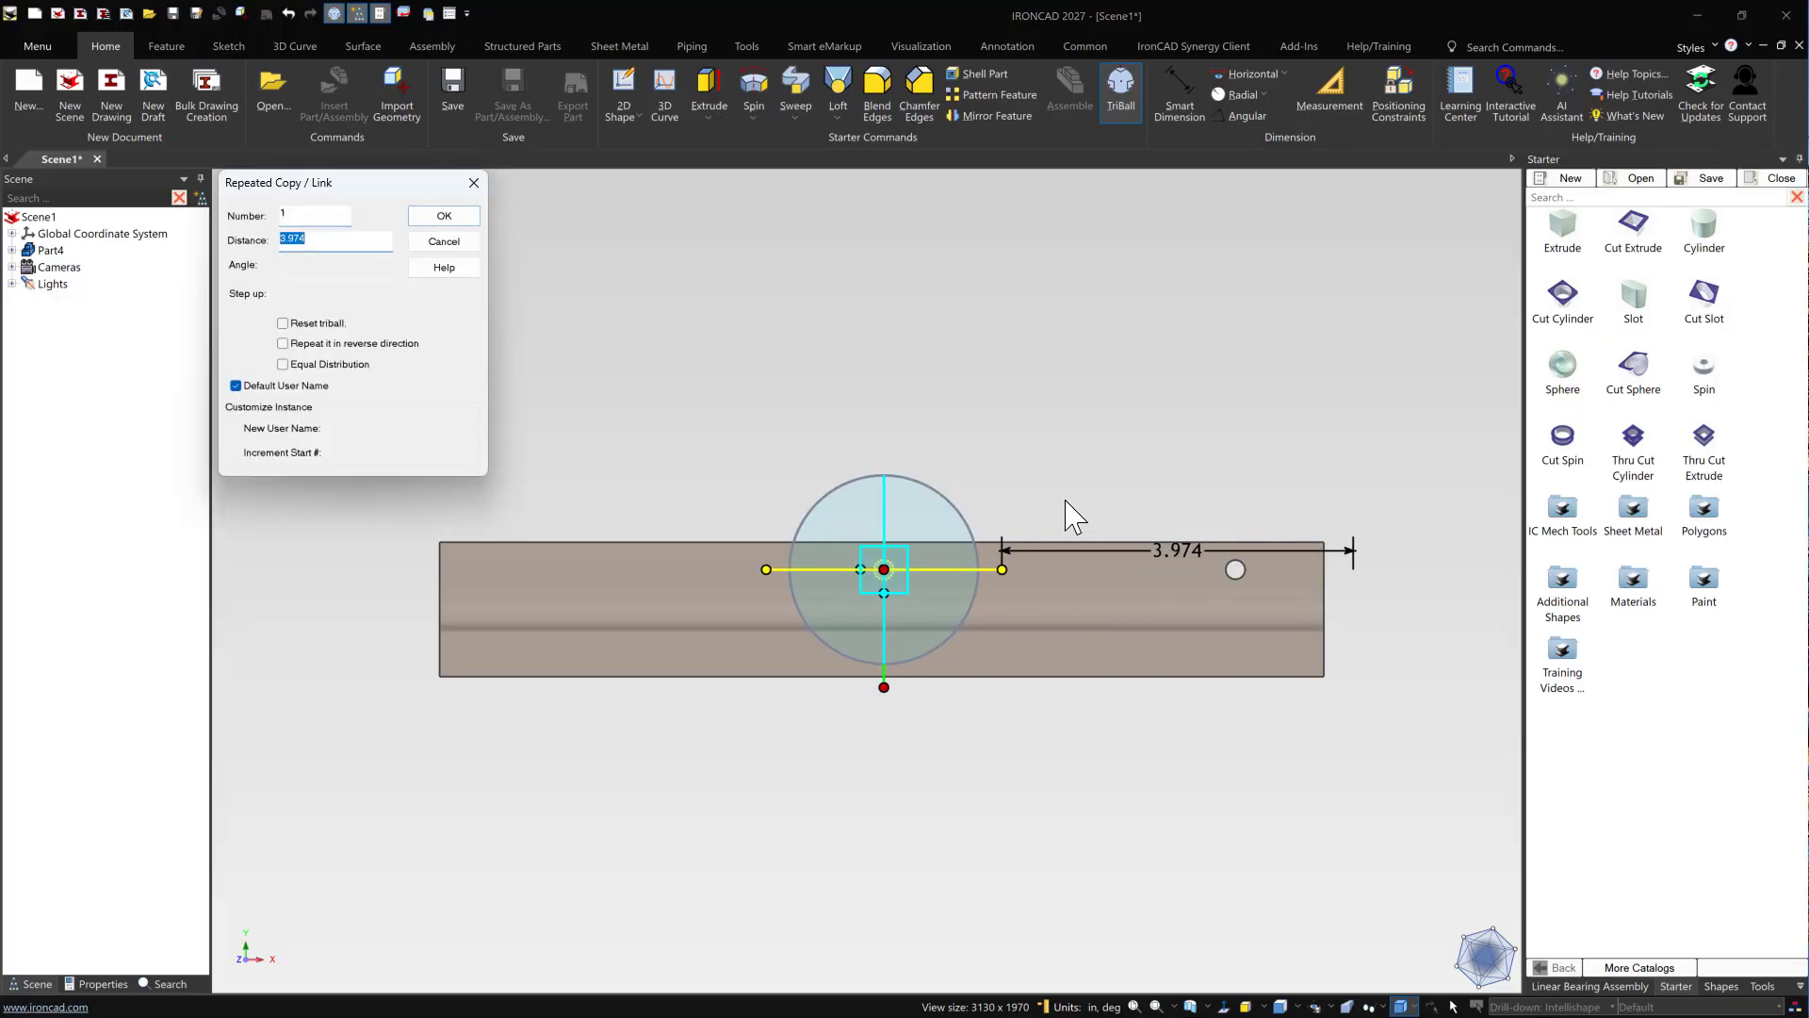
key("Return")
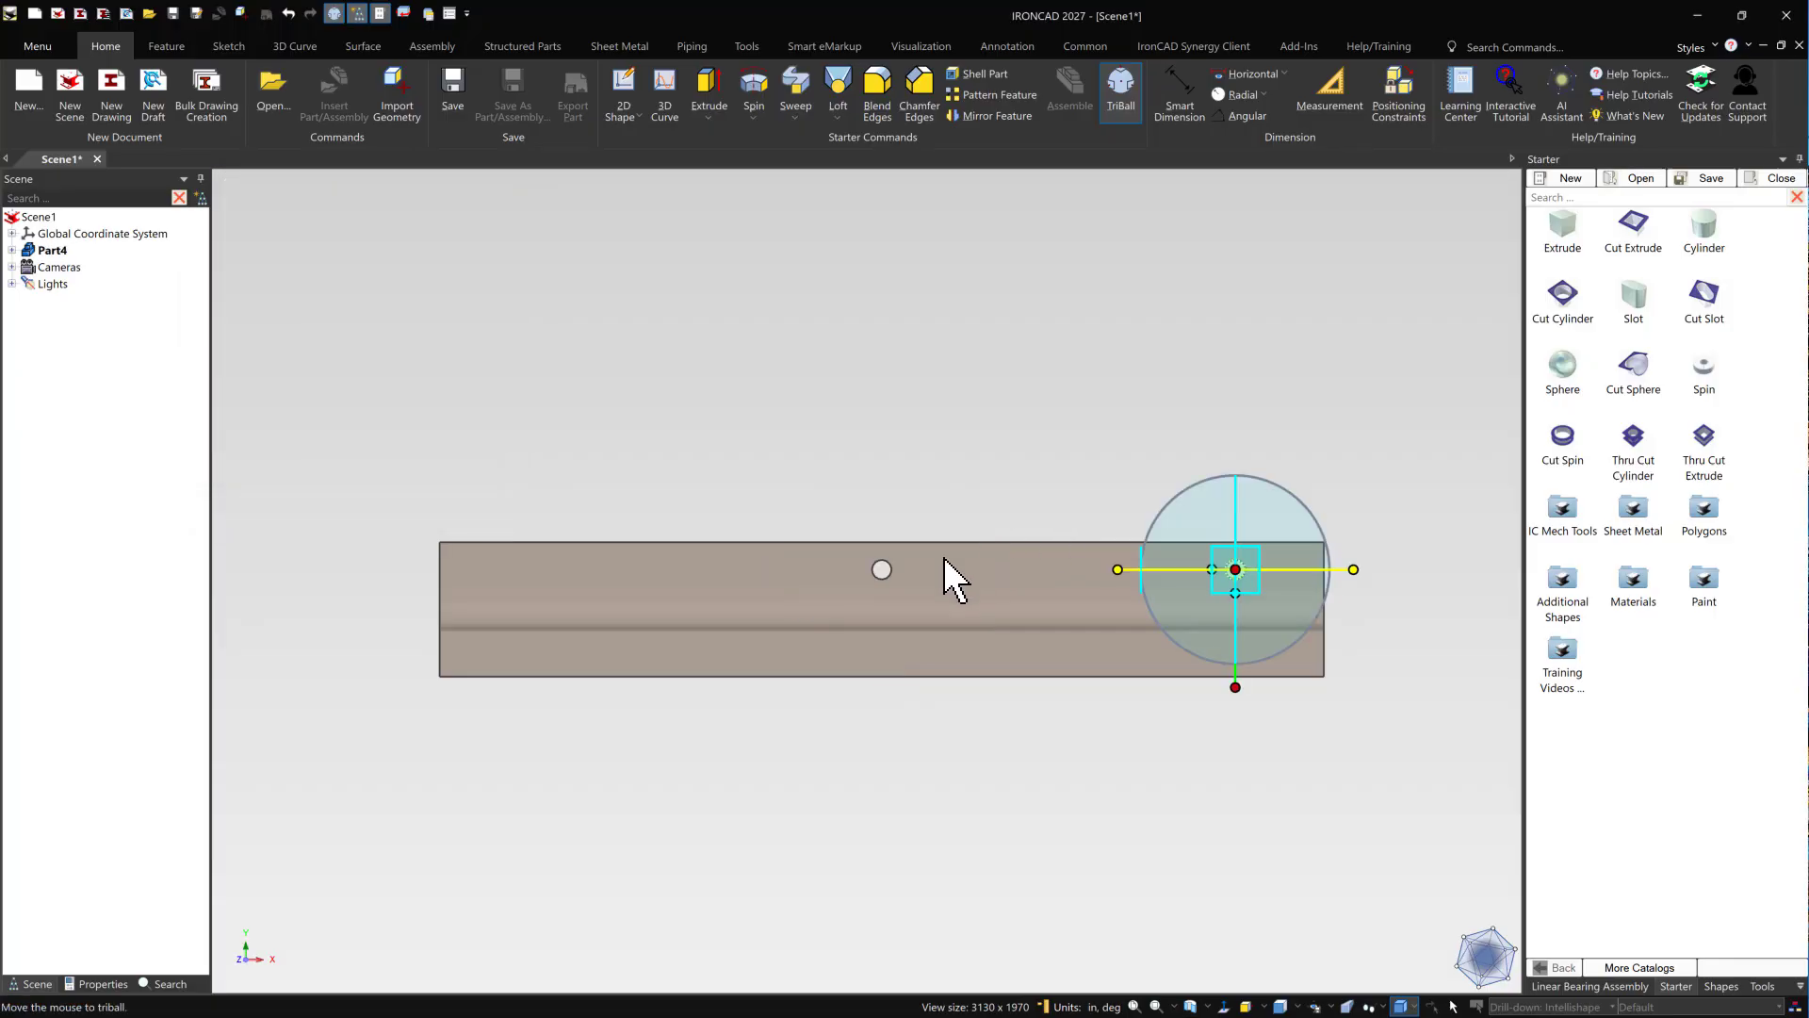
- Create another linked copy of the original hole 8 in along the plate, near the opposite end
right_click_drag(1117, 569, 450, 569)
left_click(1216, 620)
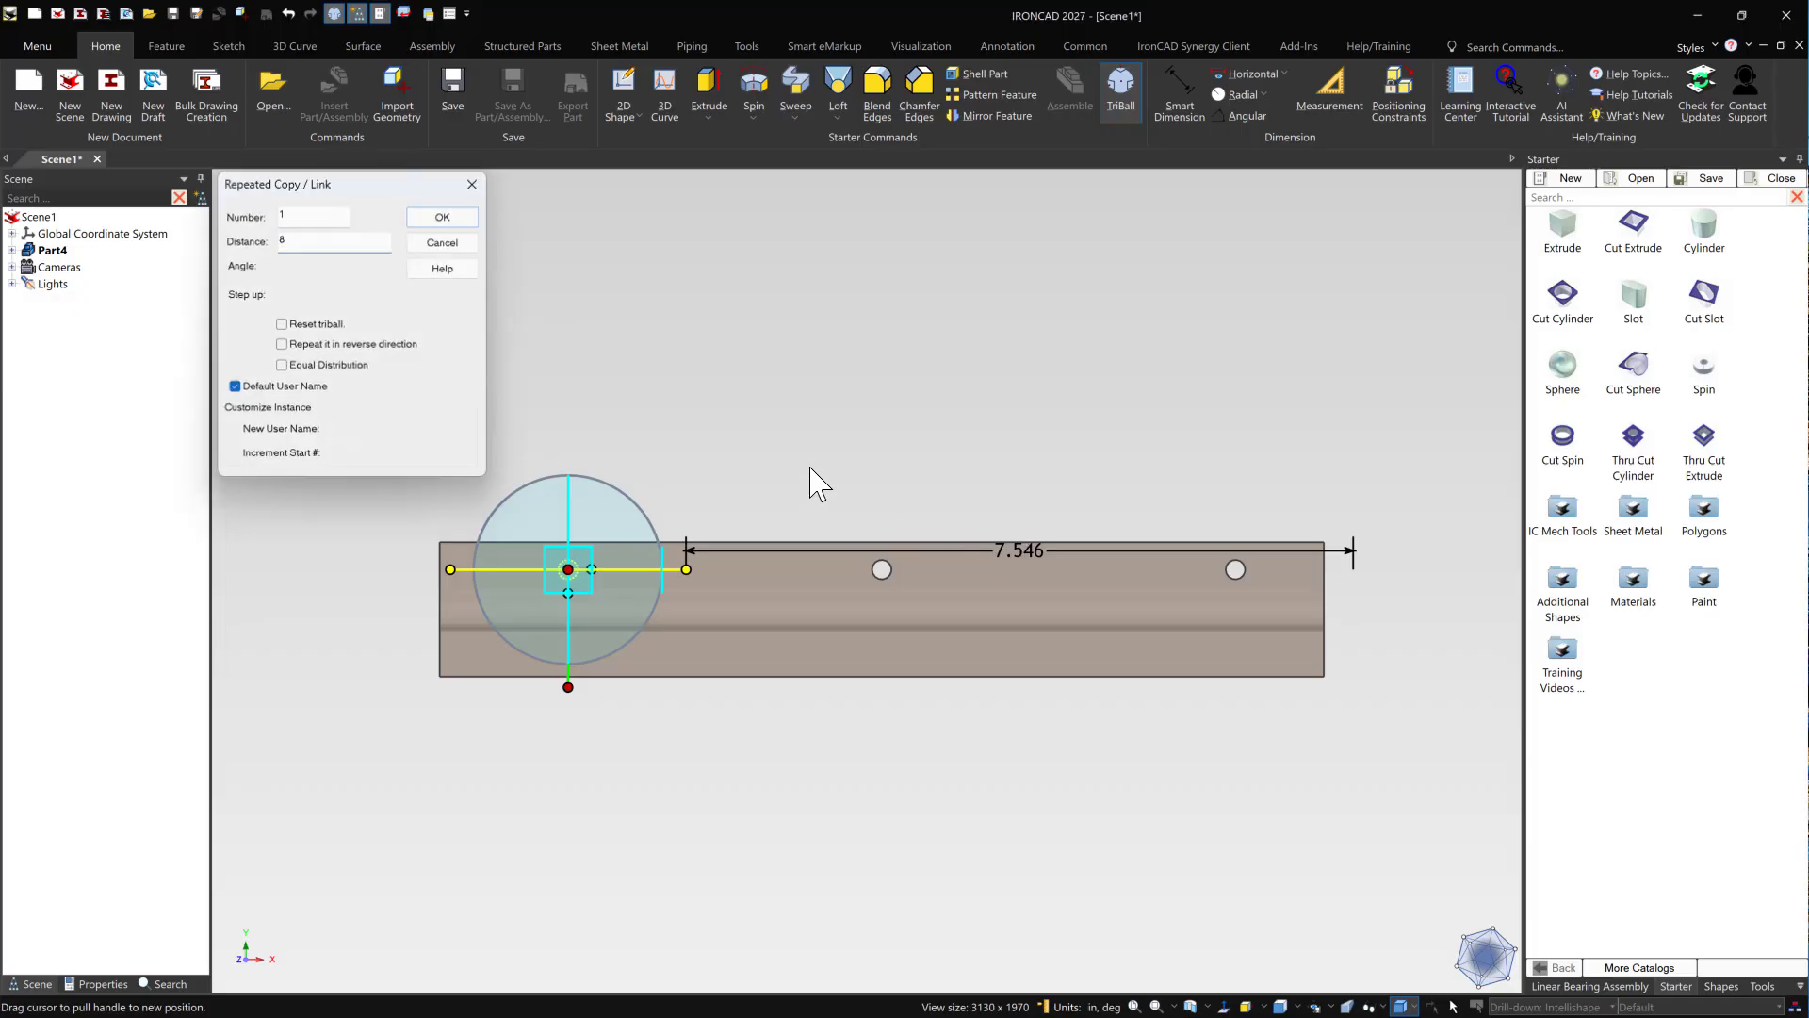
key("Return")
- Mirror all three holes as links across the rail, with the TriBall relocated to the midpoint of the plate's end edge
left_click(882, 567, "shift")
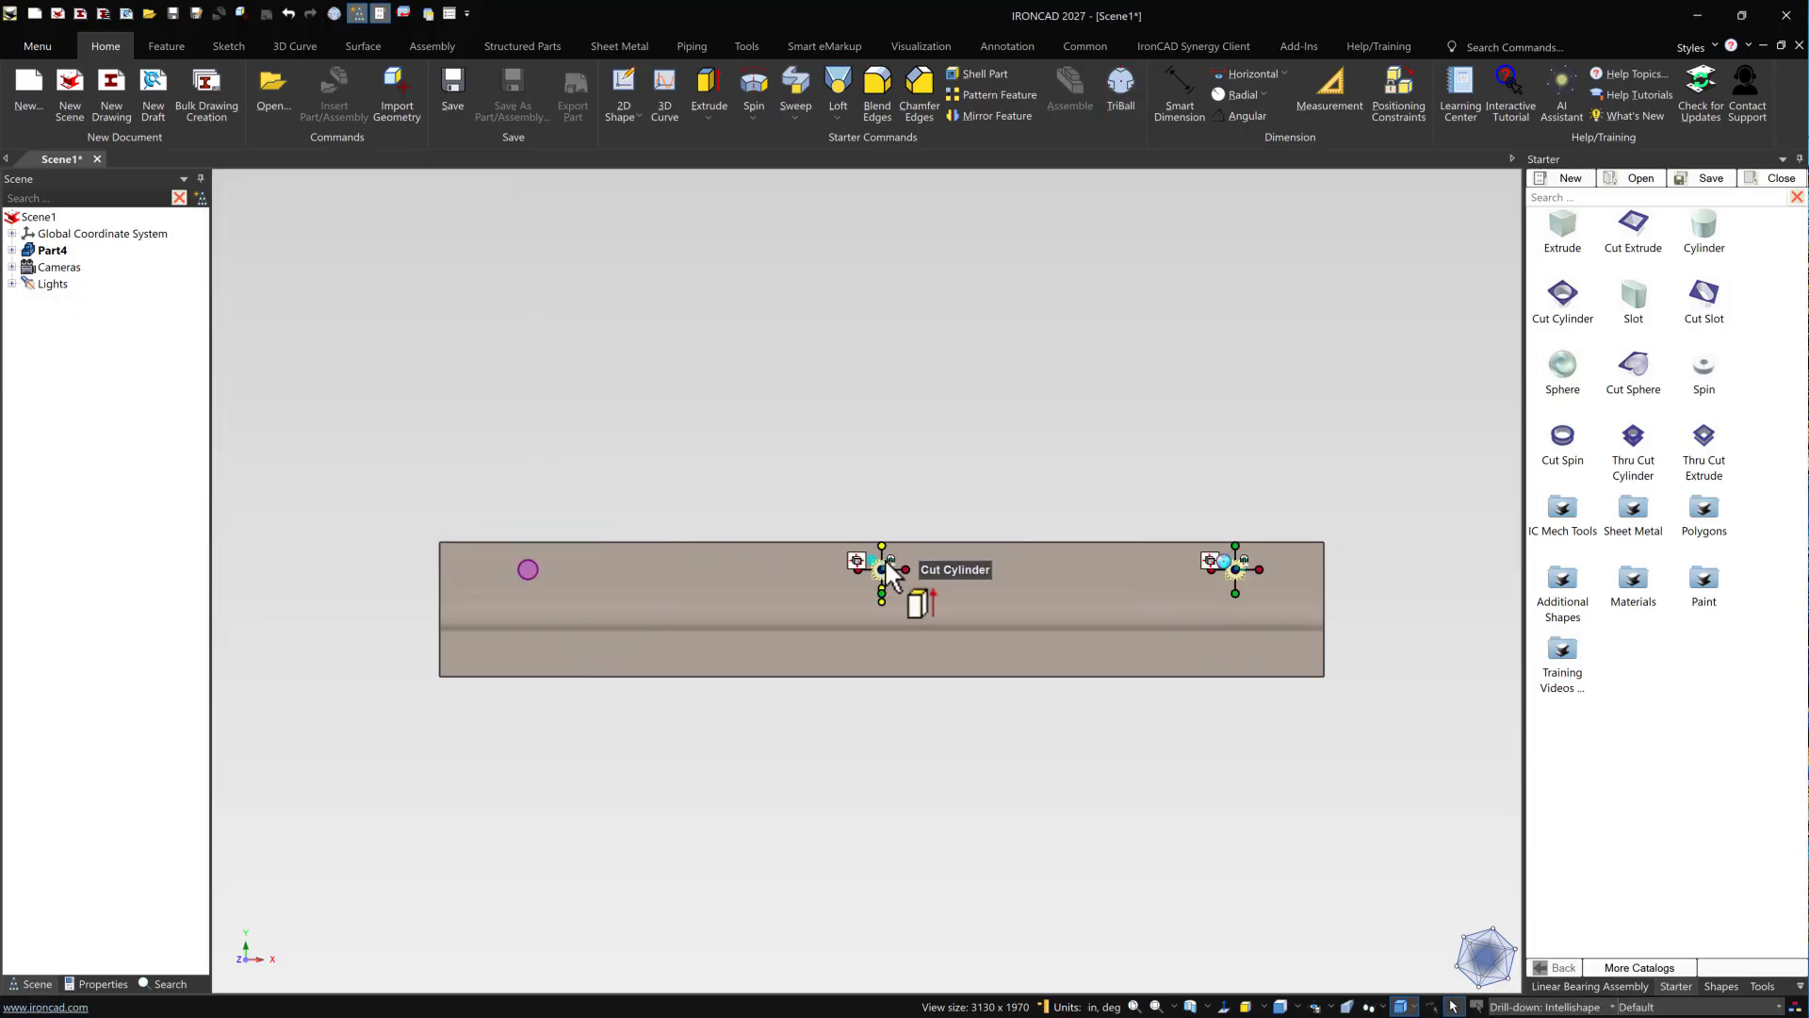
left_click(529, 568, "shift")
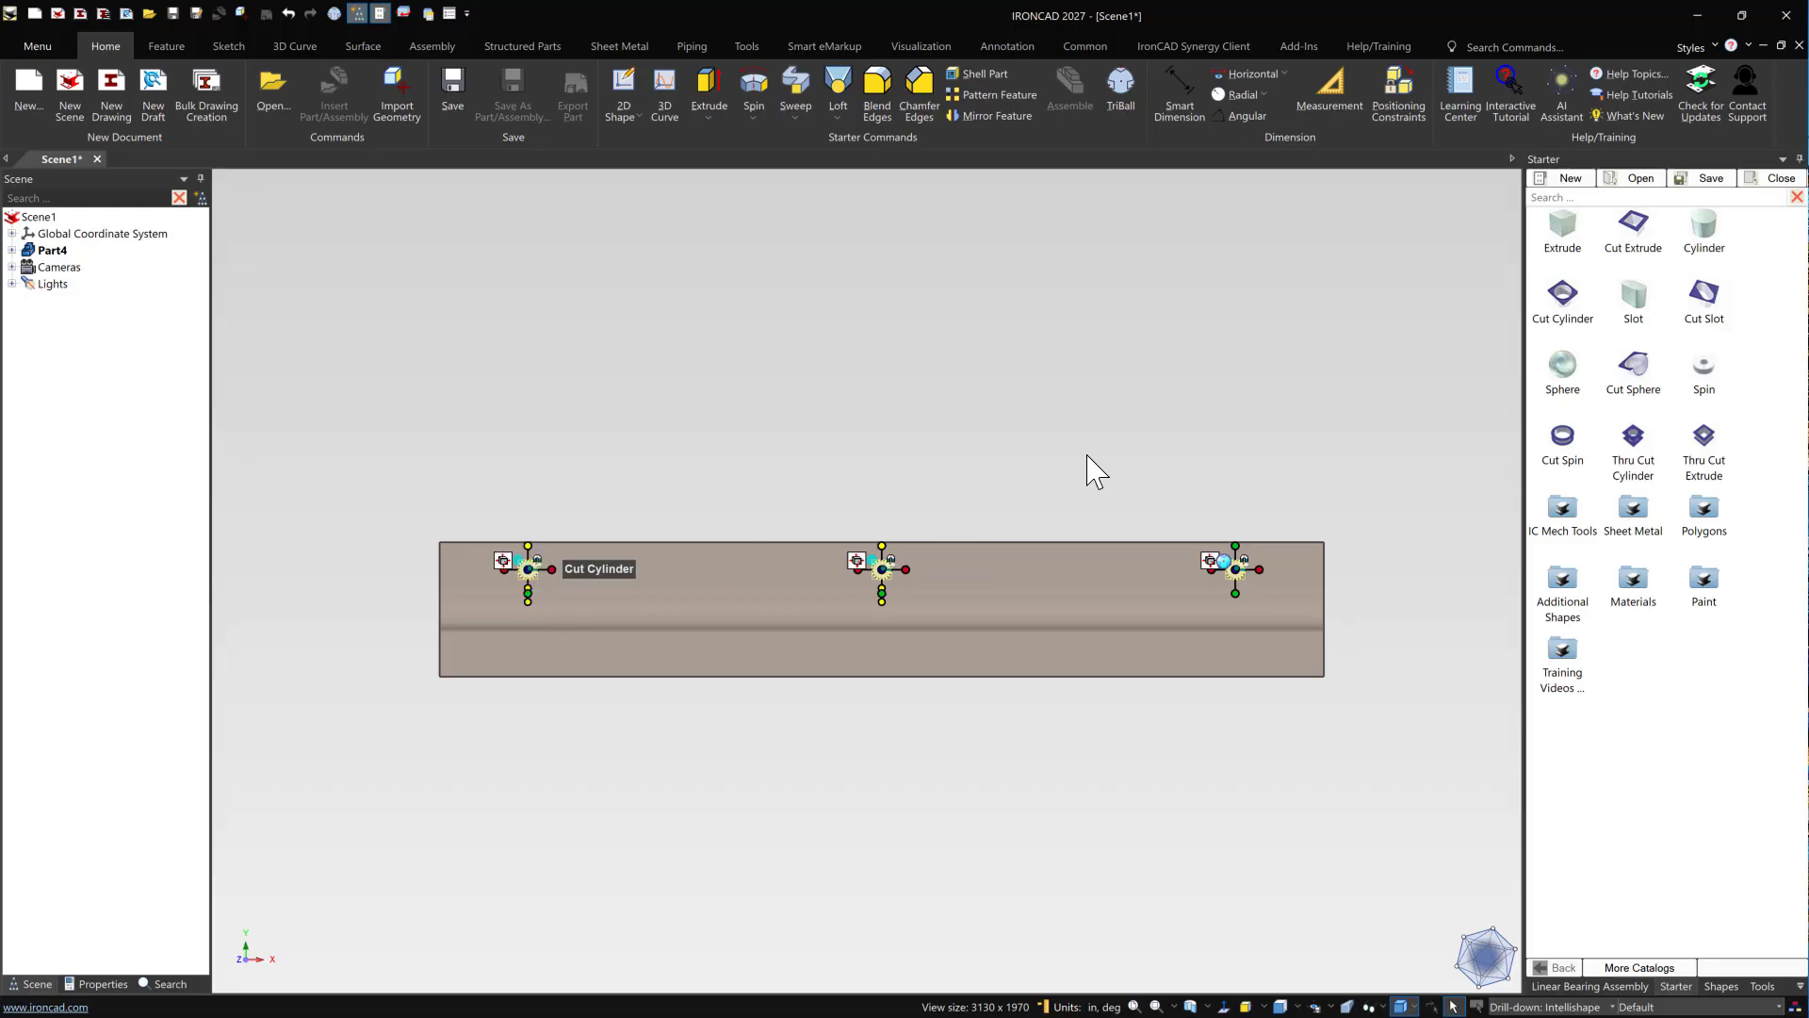
key("F10")
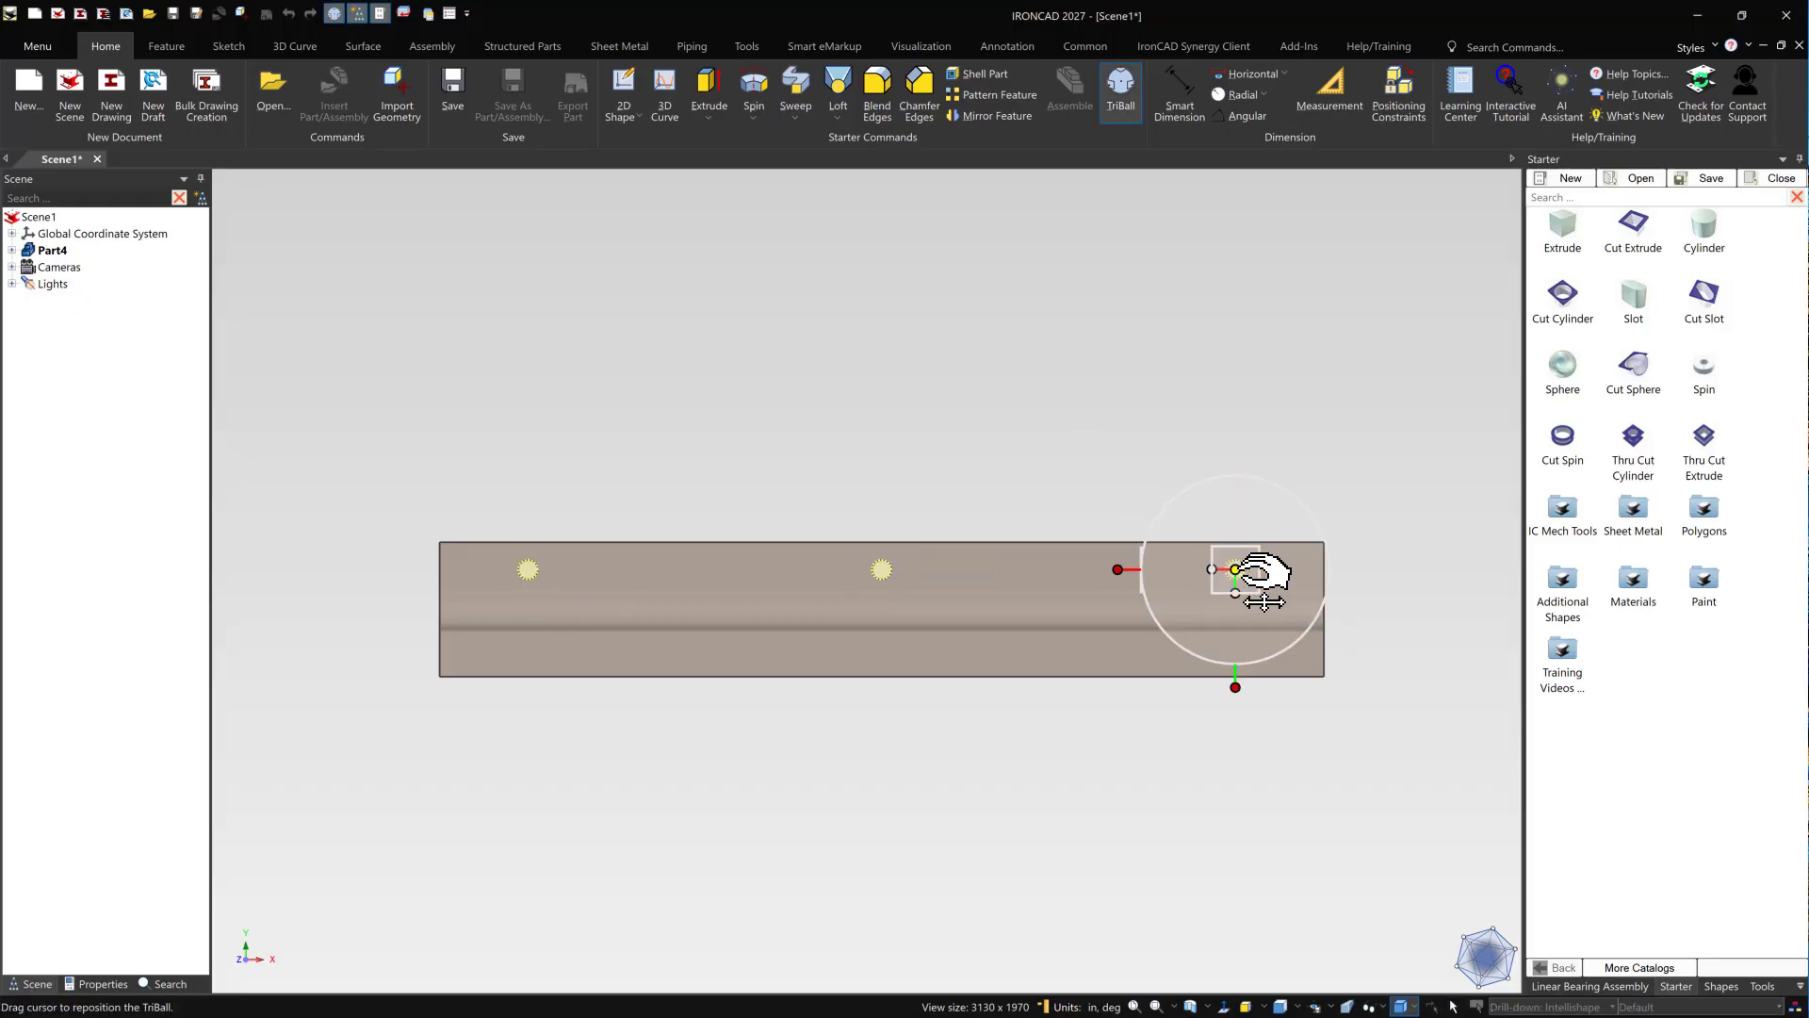
left_click_drag(1261, 573, 1332, 614)
key("space")
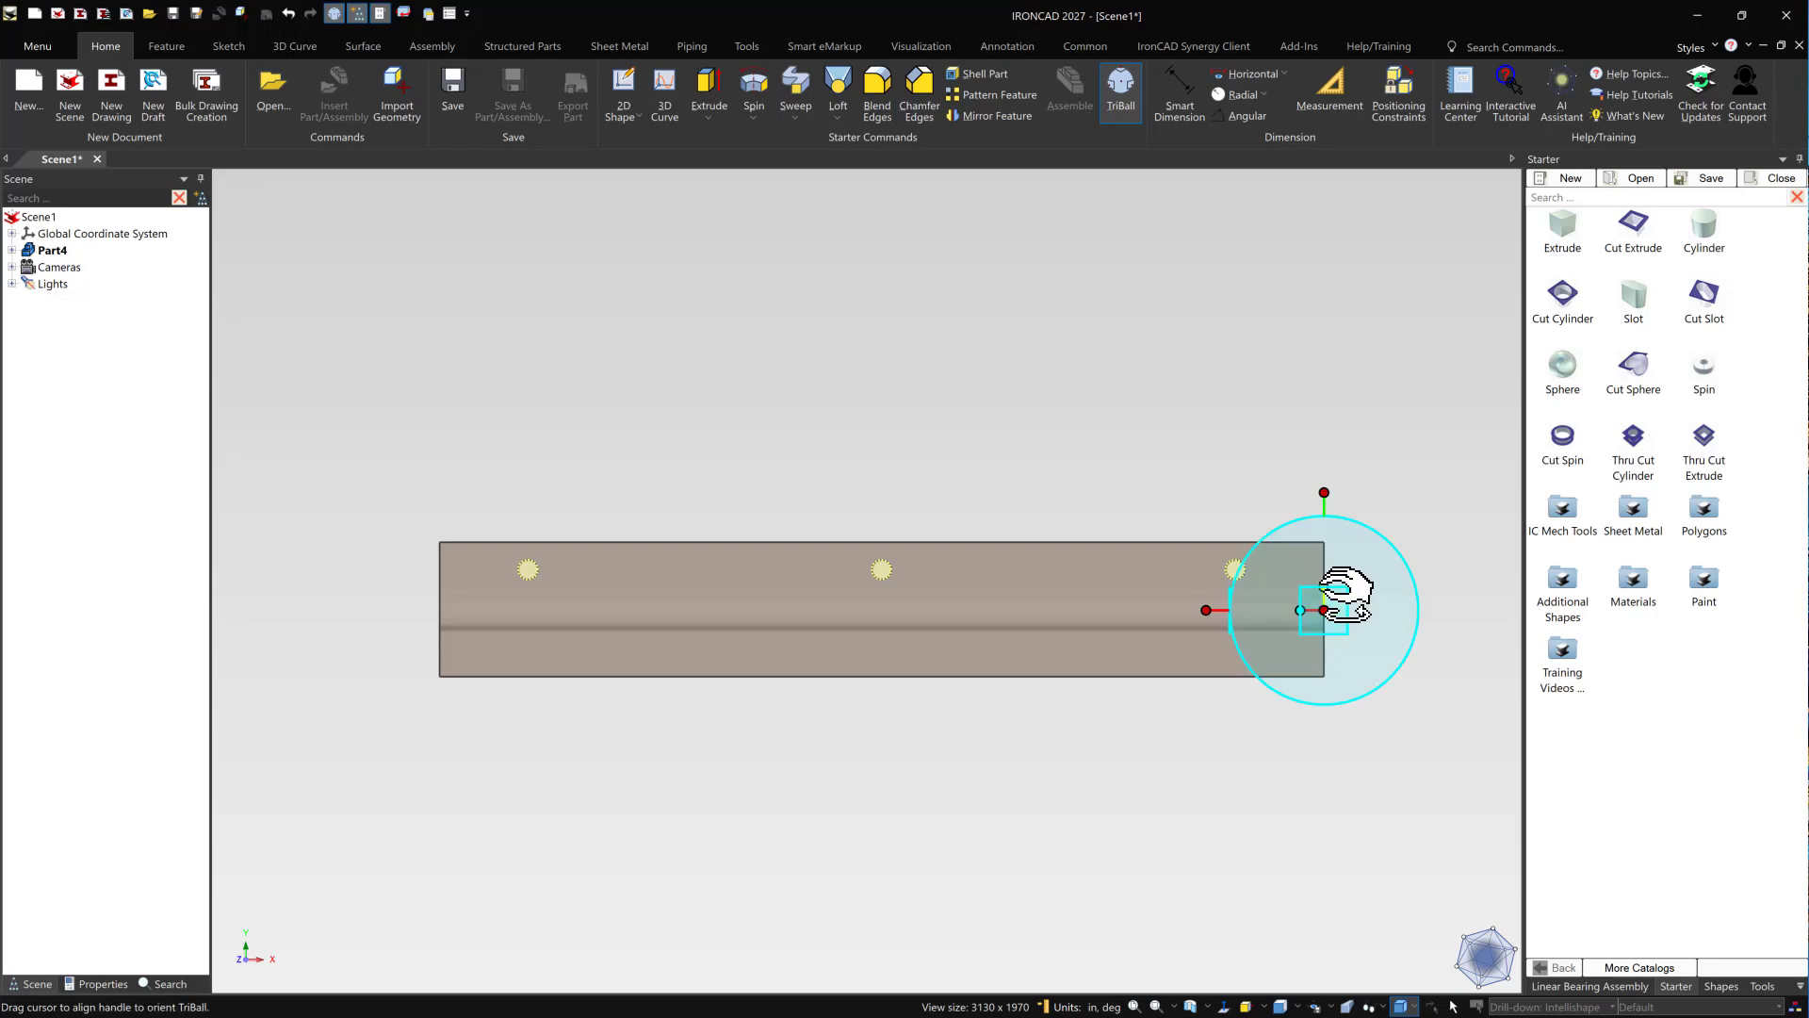
right_click(1324, 587)
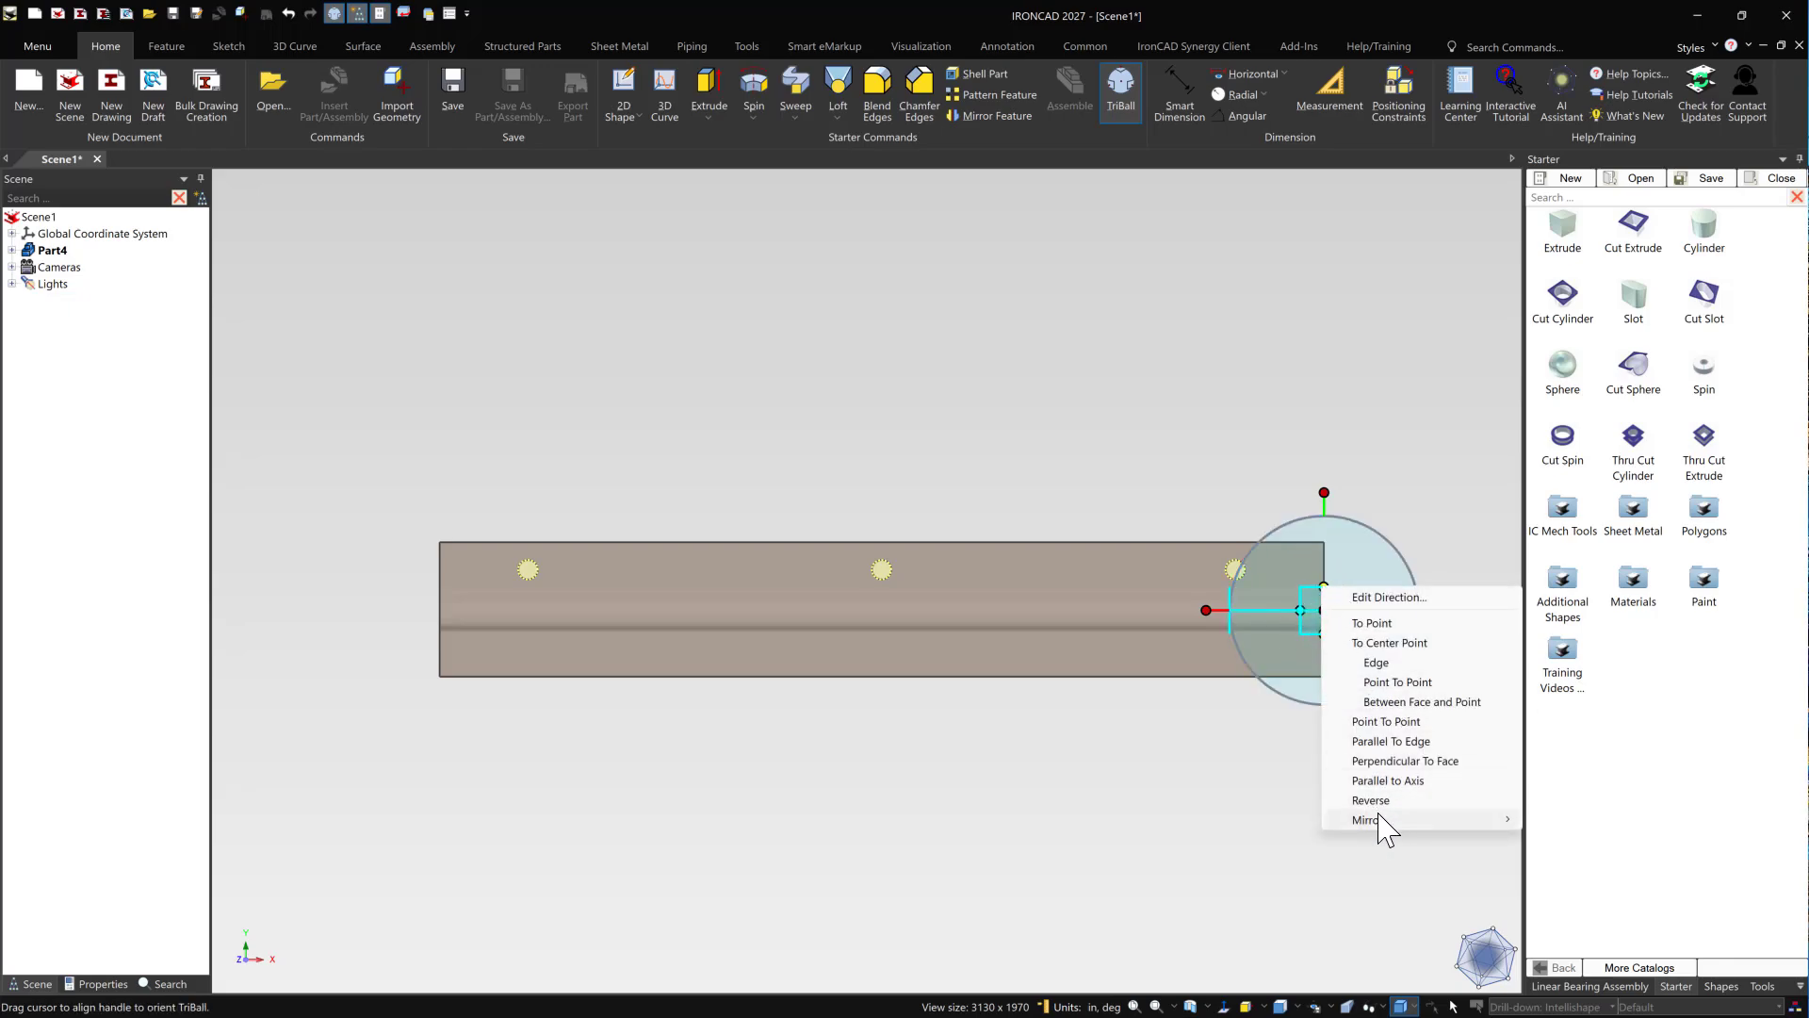
mouse_move(1386, 830)
left_click(1560, 860)
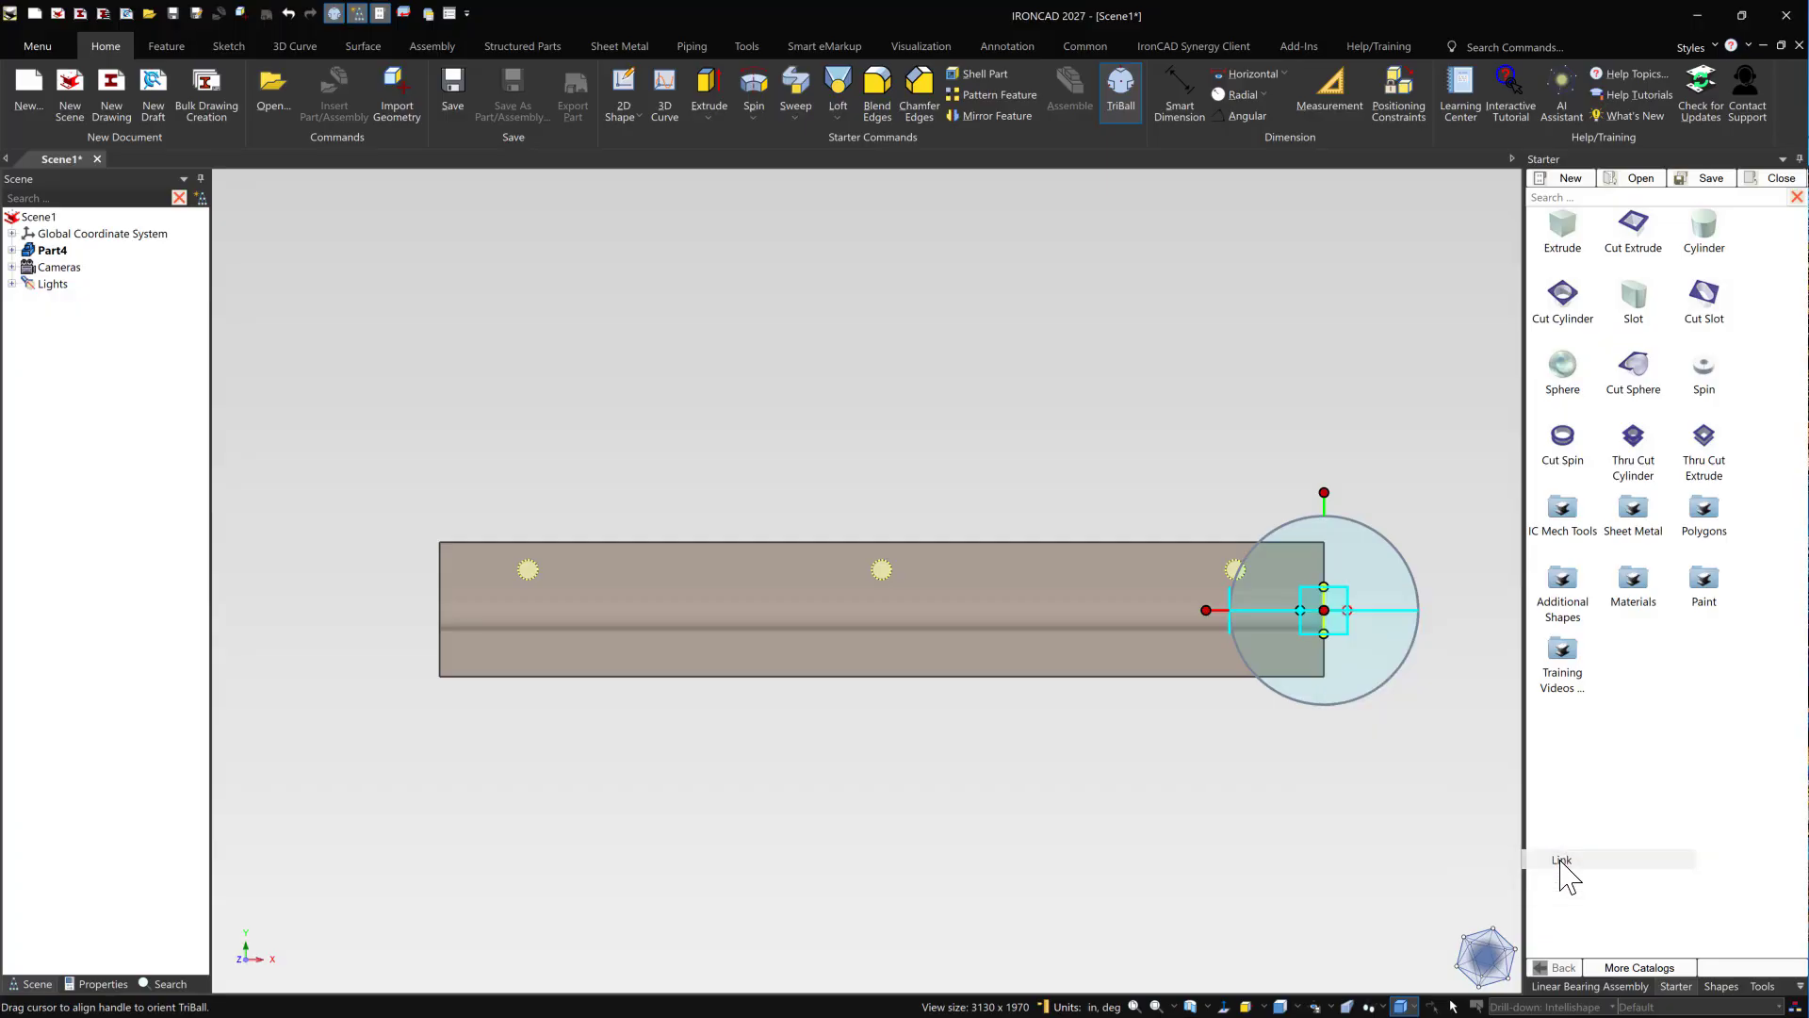
left_click(1185, 431)
key("F8")
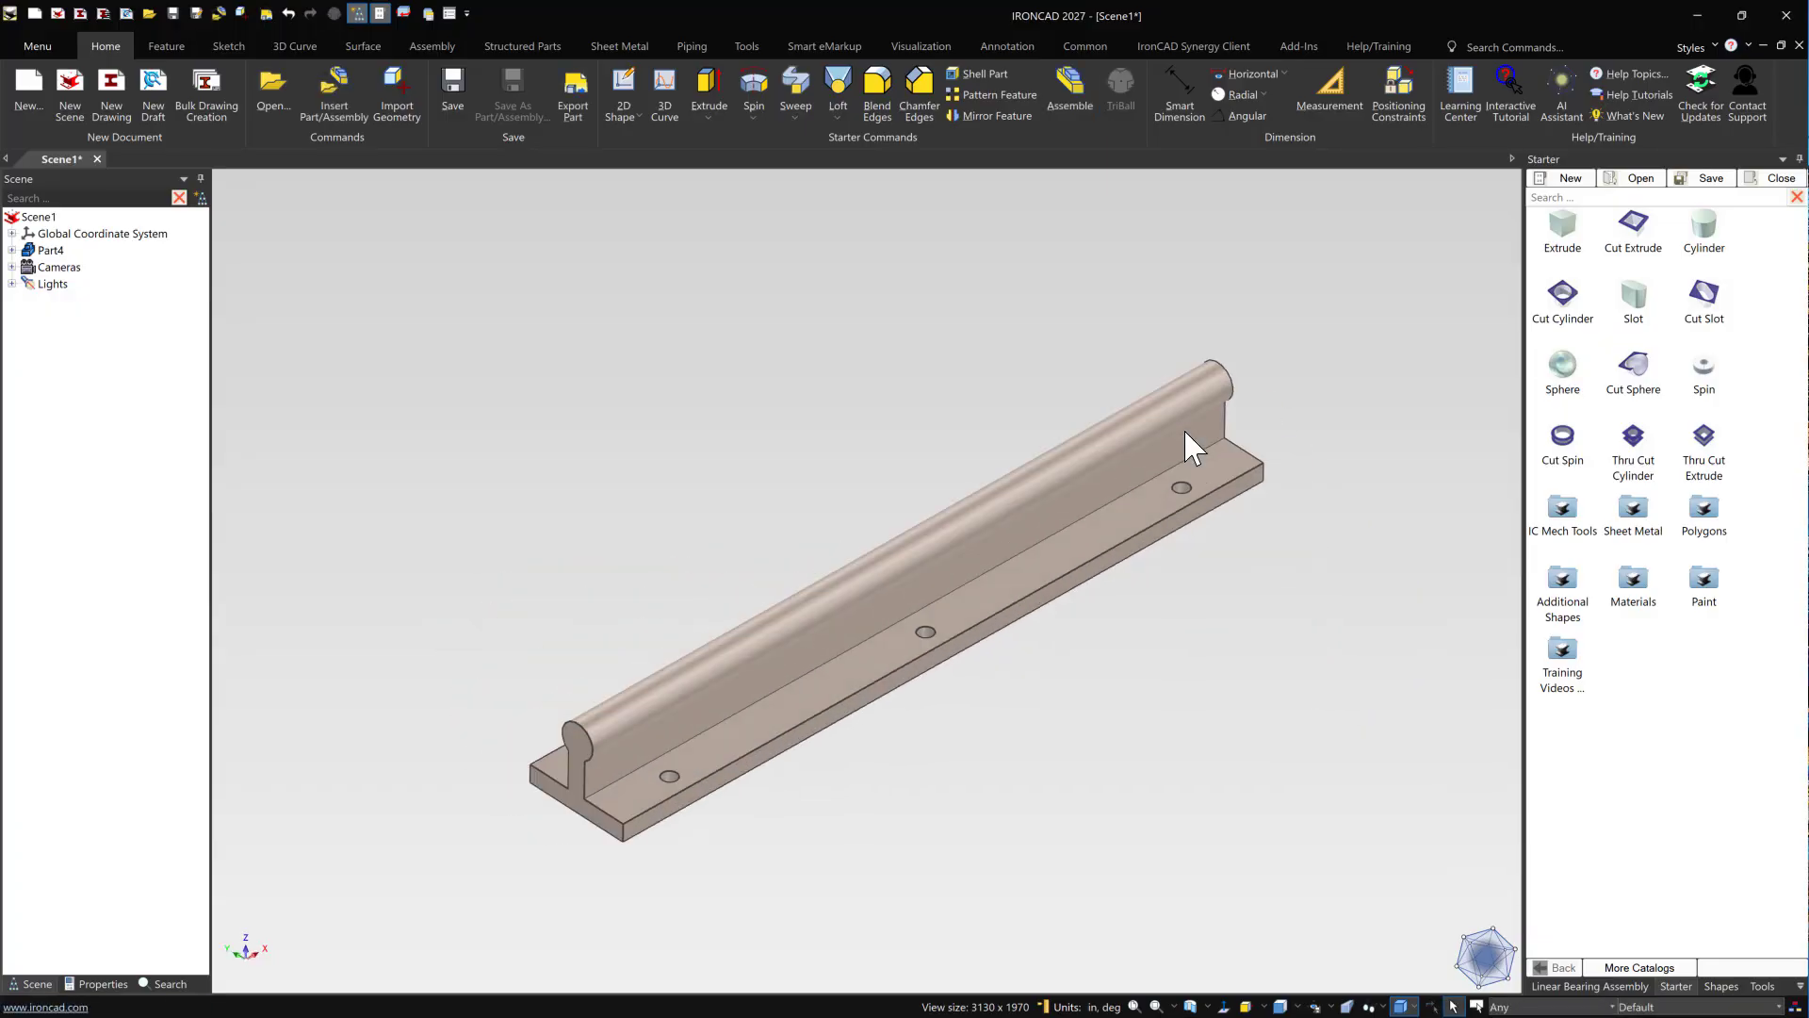
middle_click_drag(707, 735, 563, 735)
key("F8")
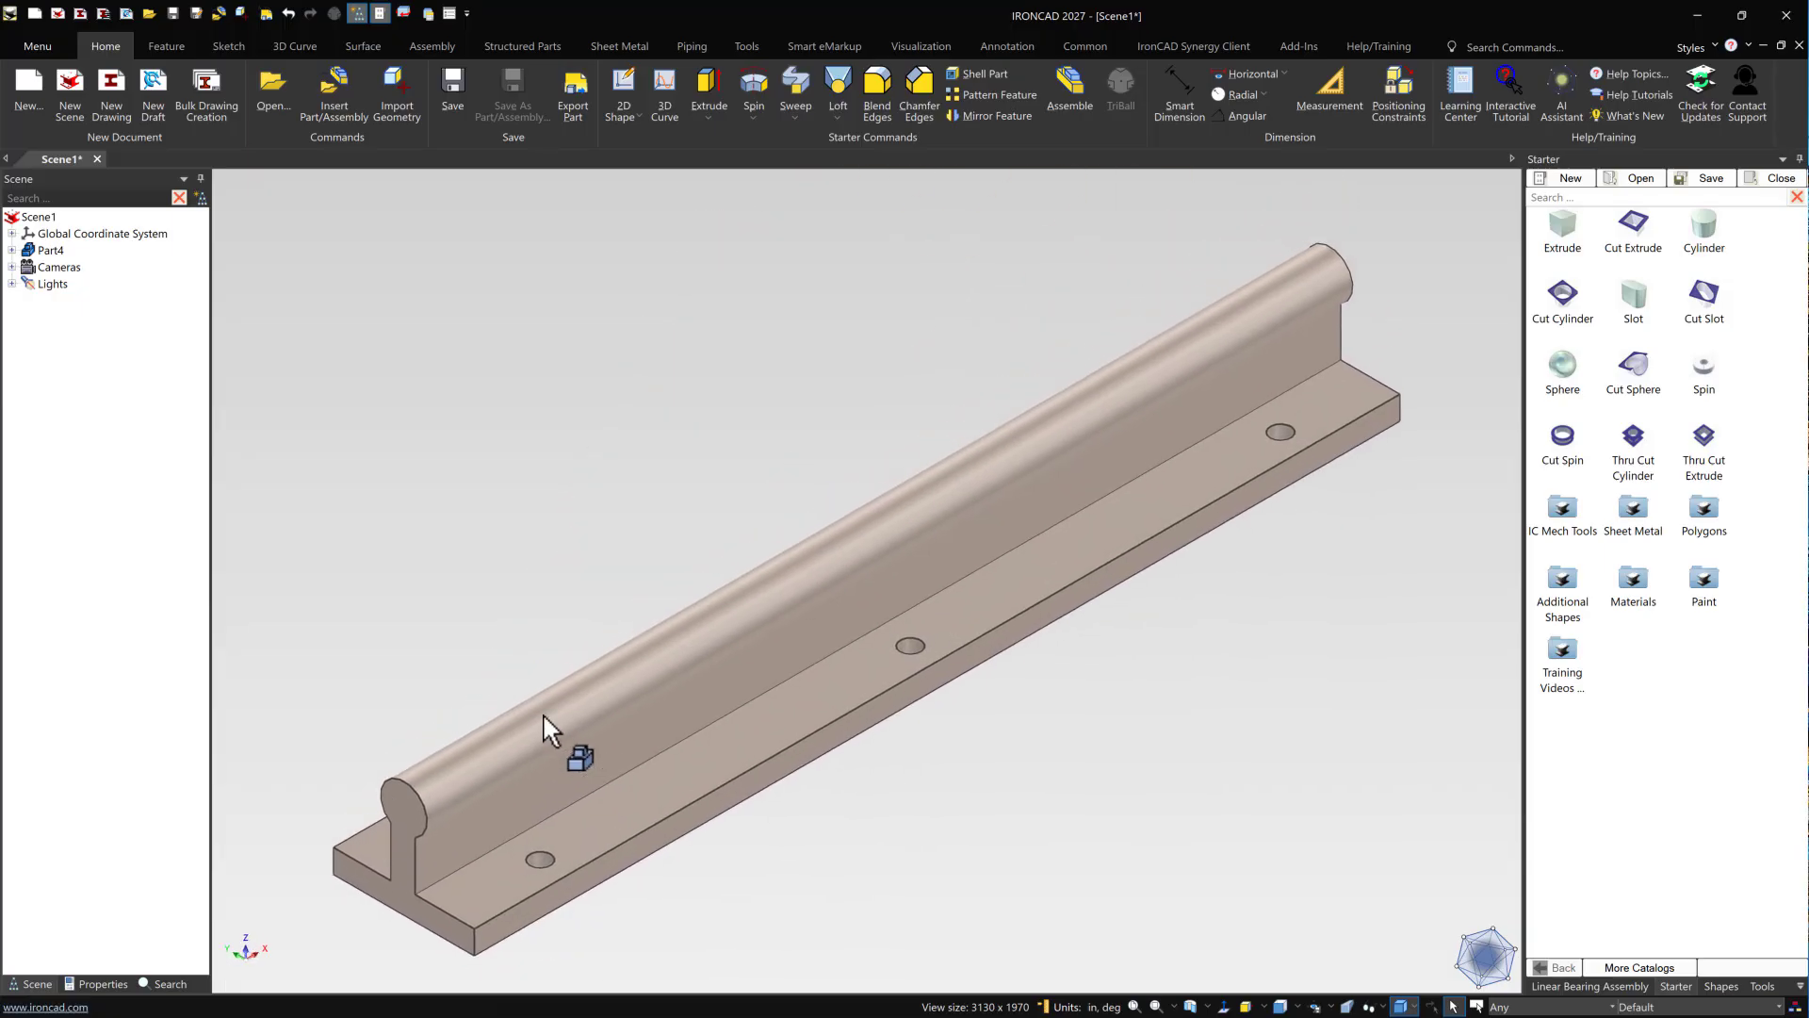
left_click(920, 82)
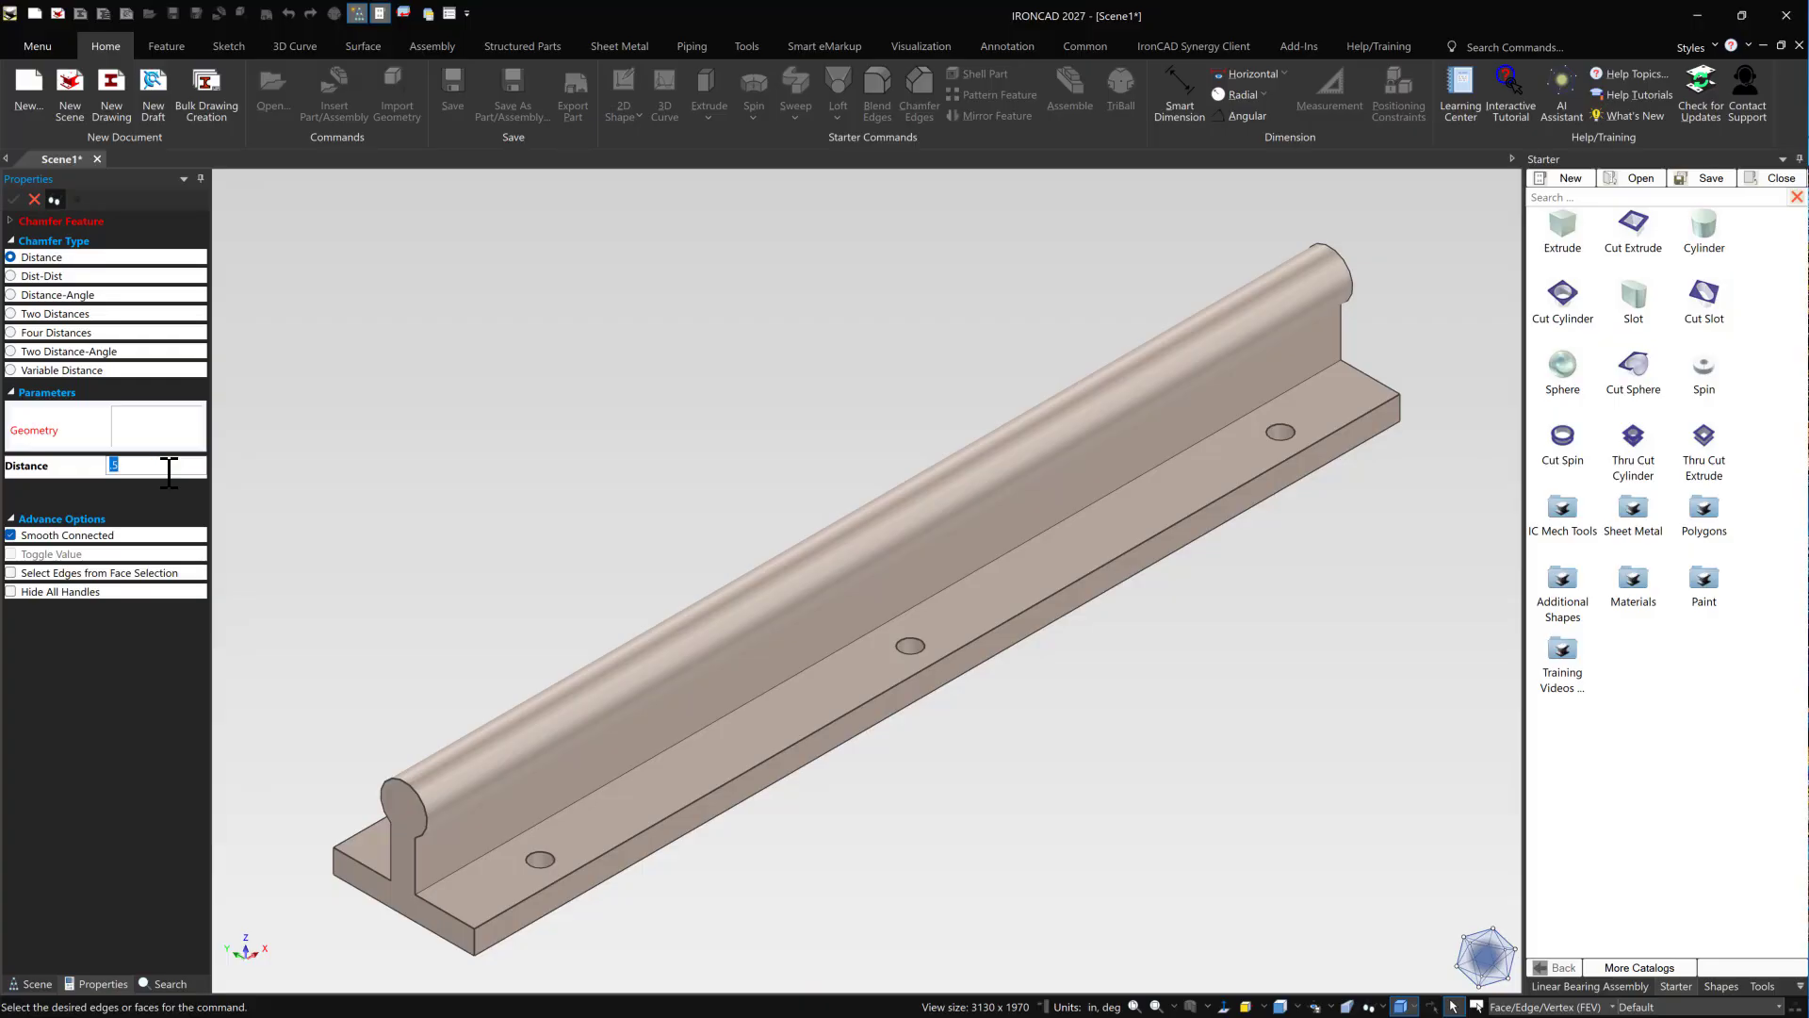
scroll(496, 731, "up", 5)
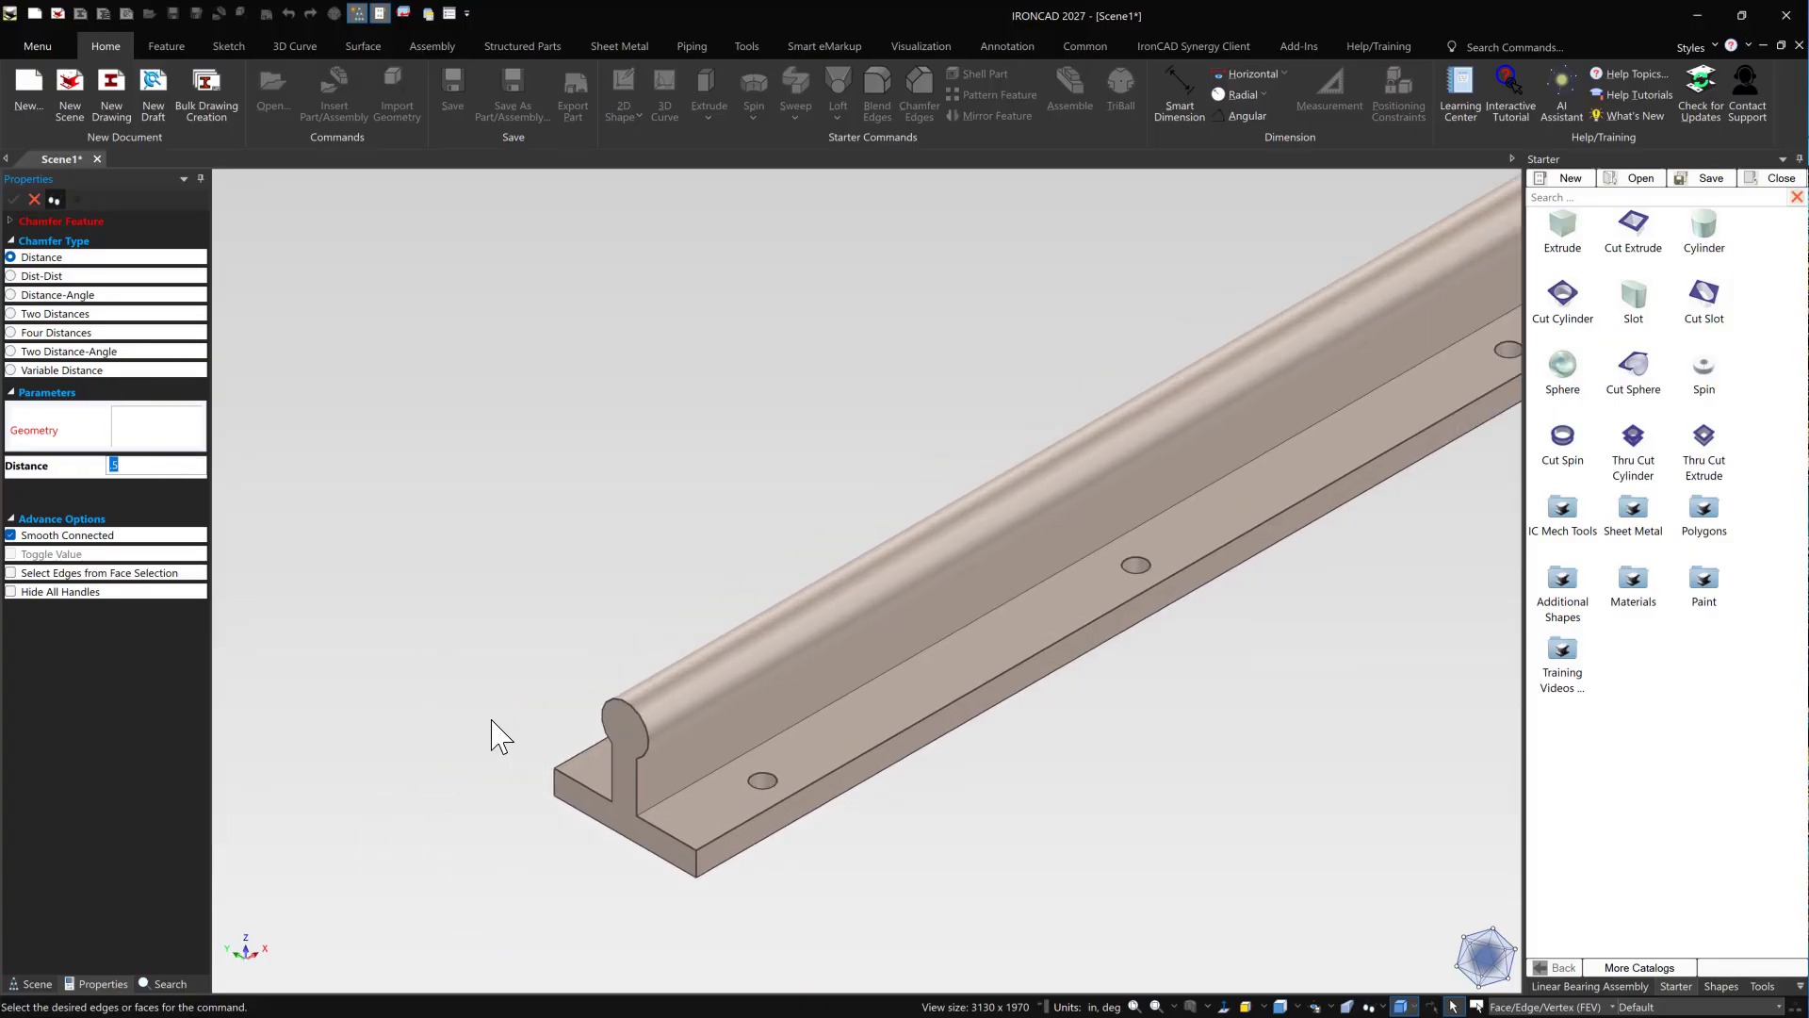
left_click(12, 296)
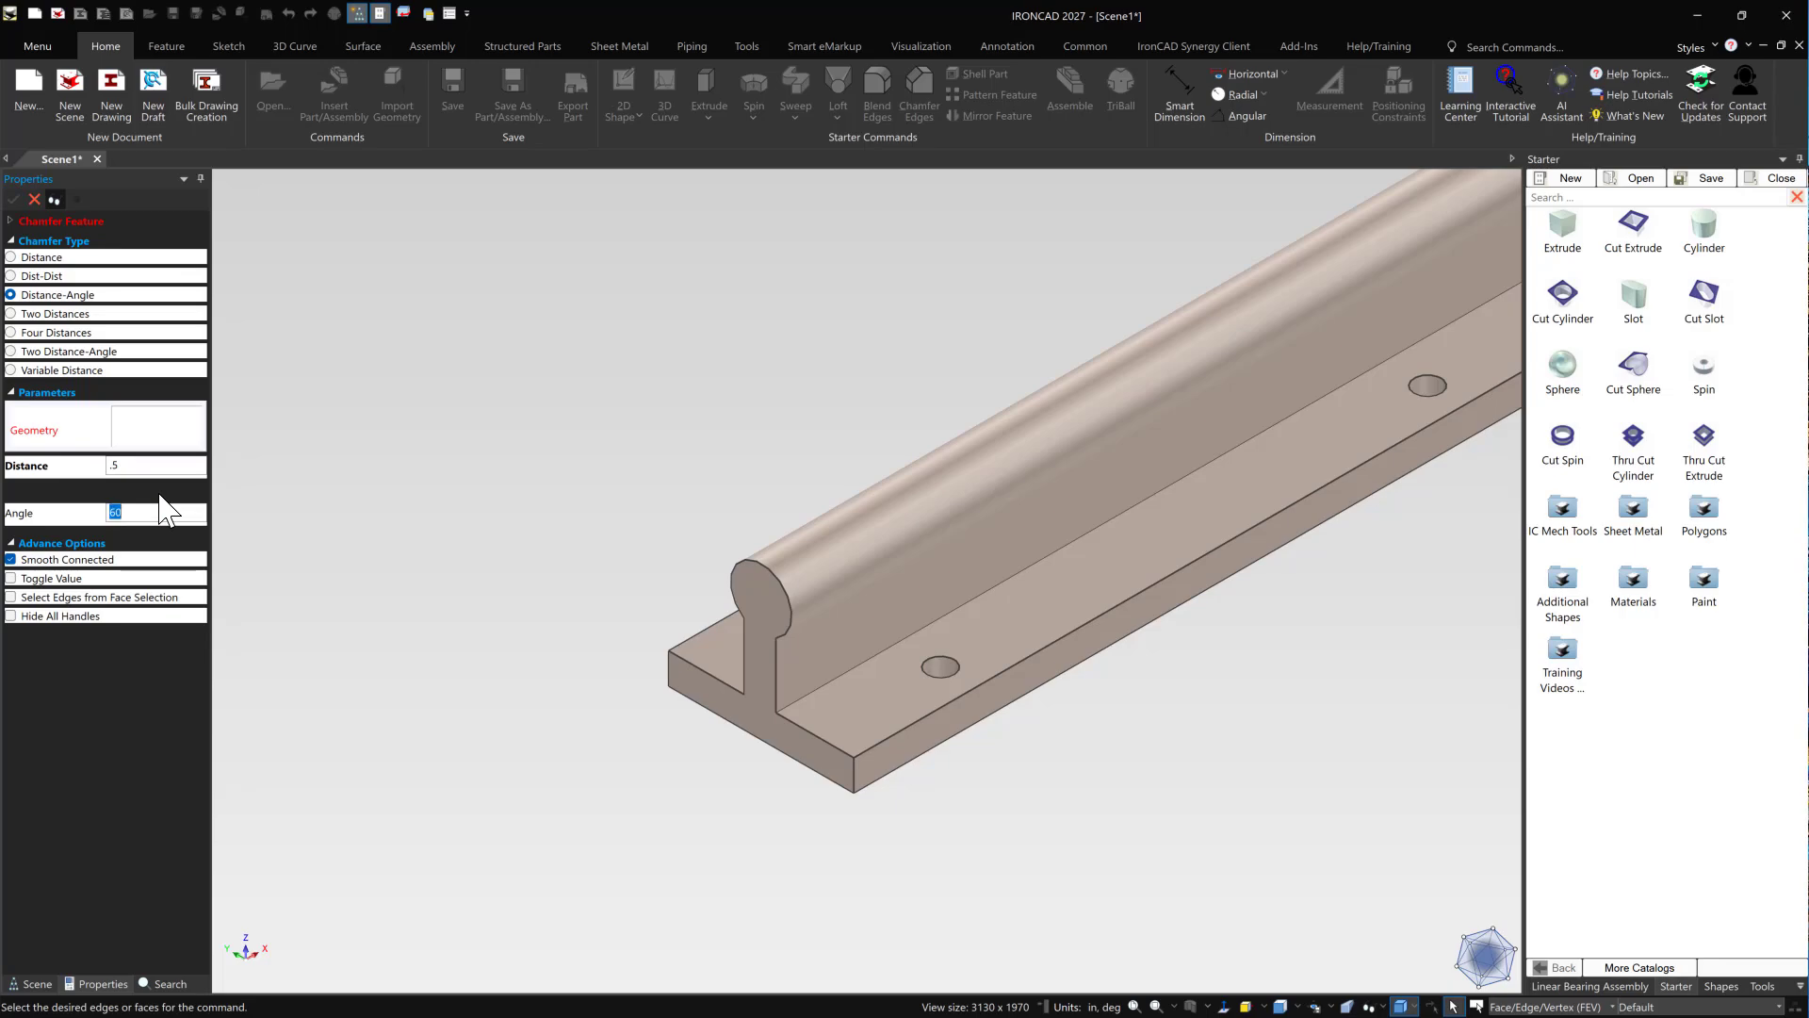
left_click(805, 691)
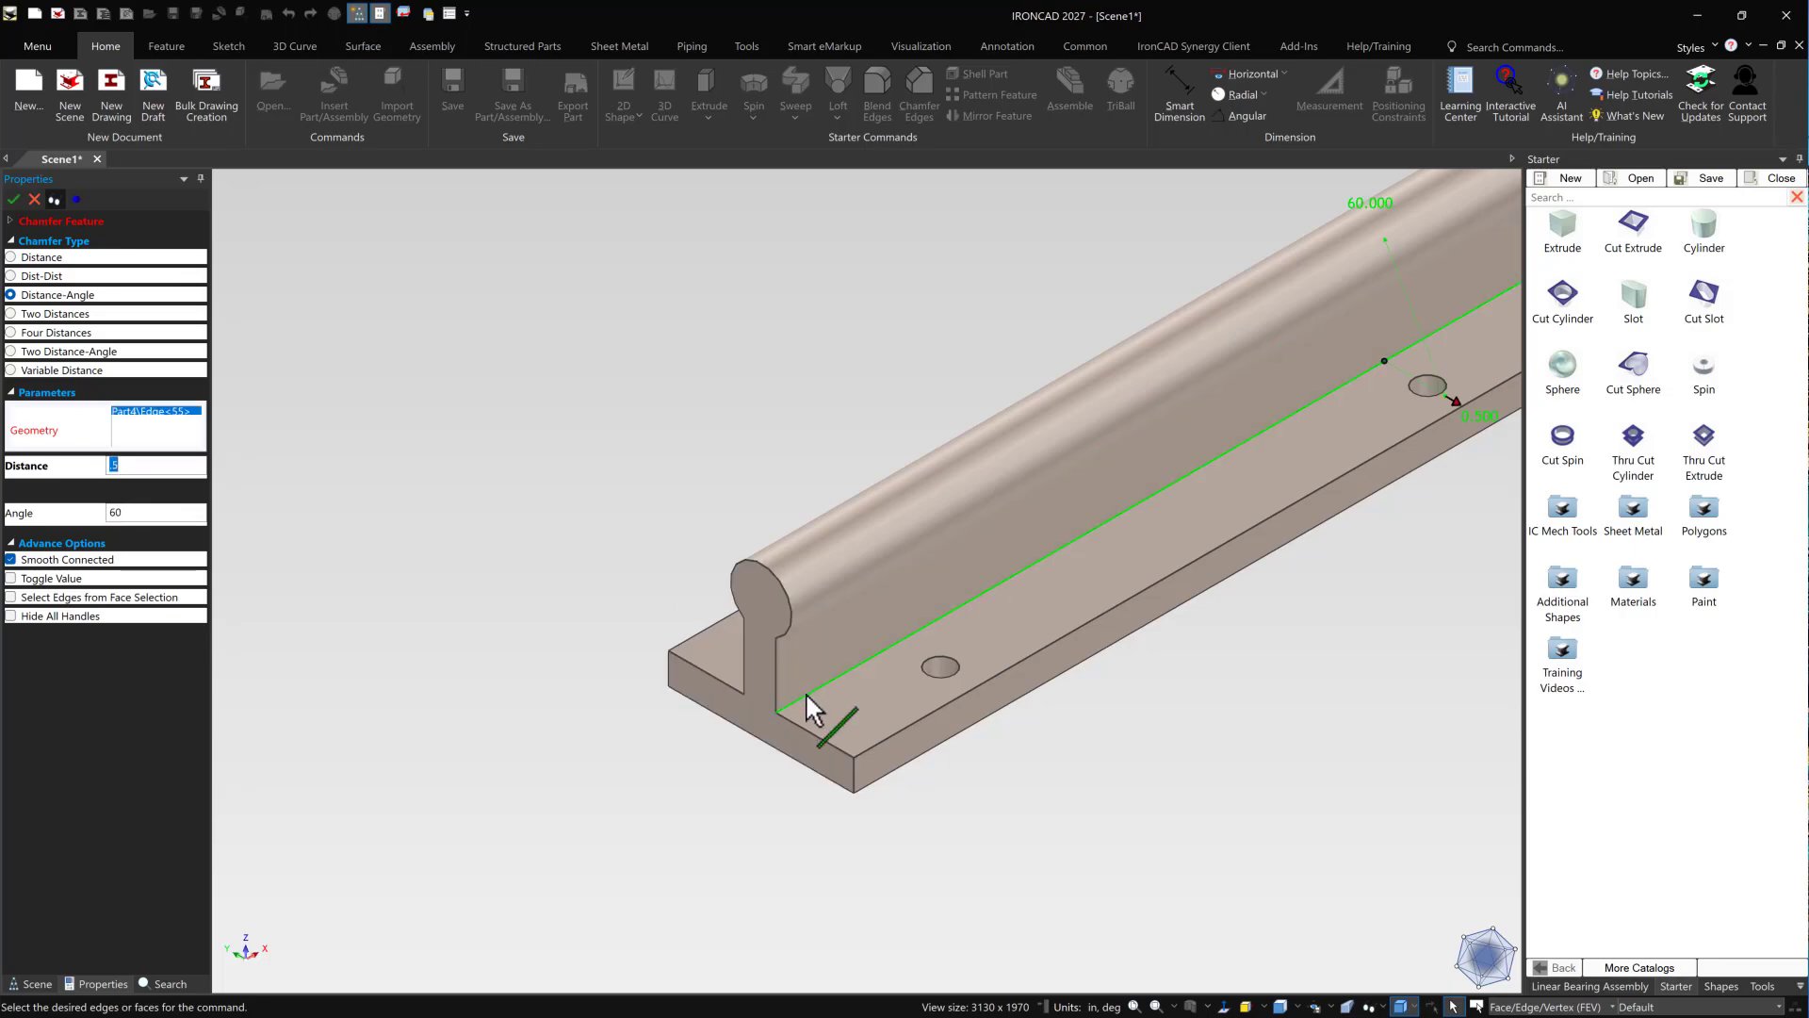
middle_click_drag(679, 664, 823, 580)
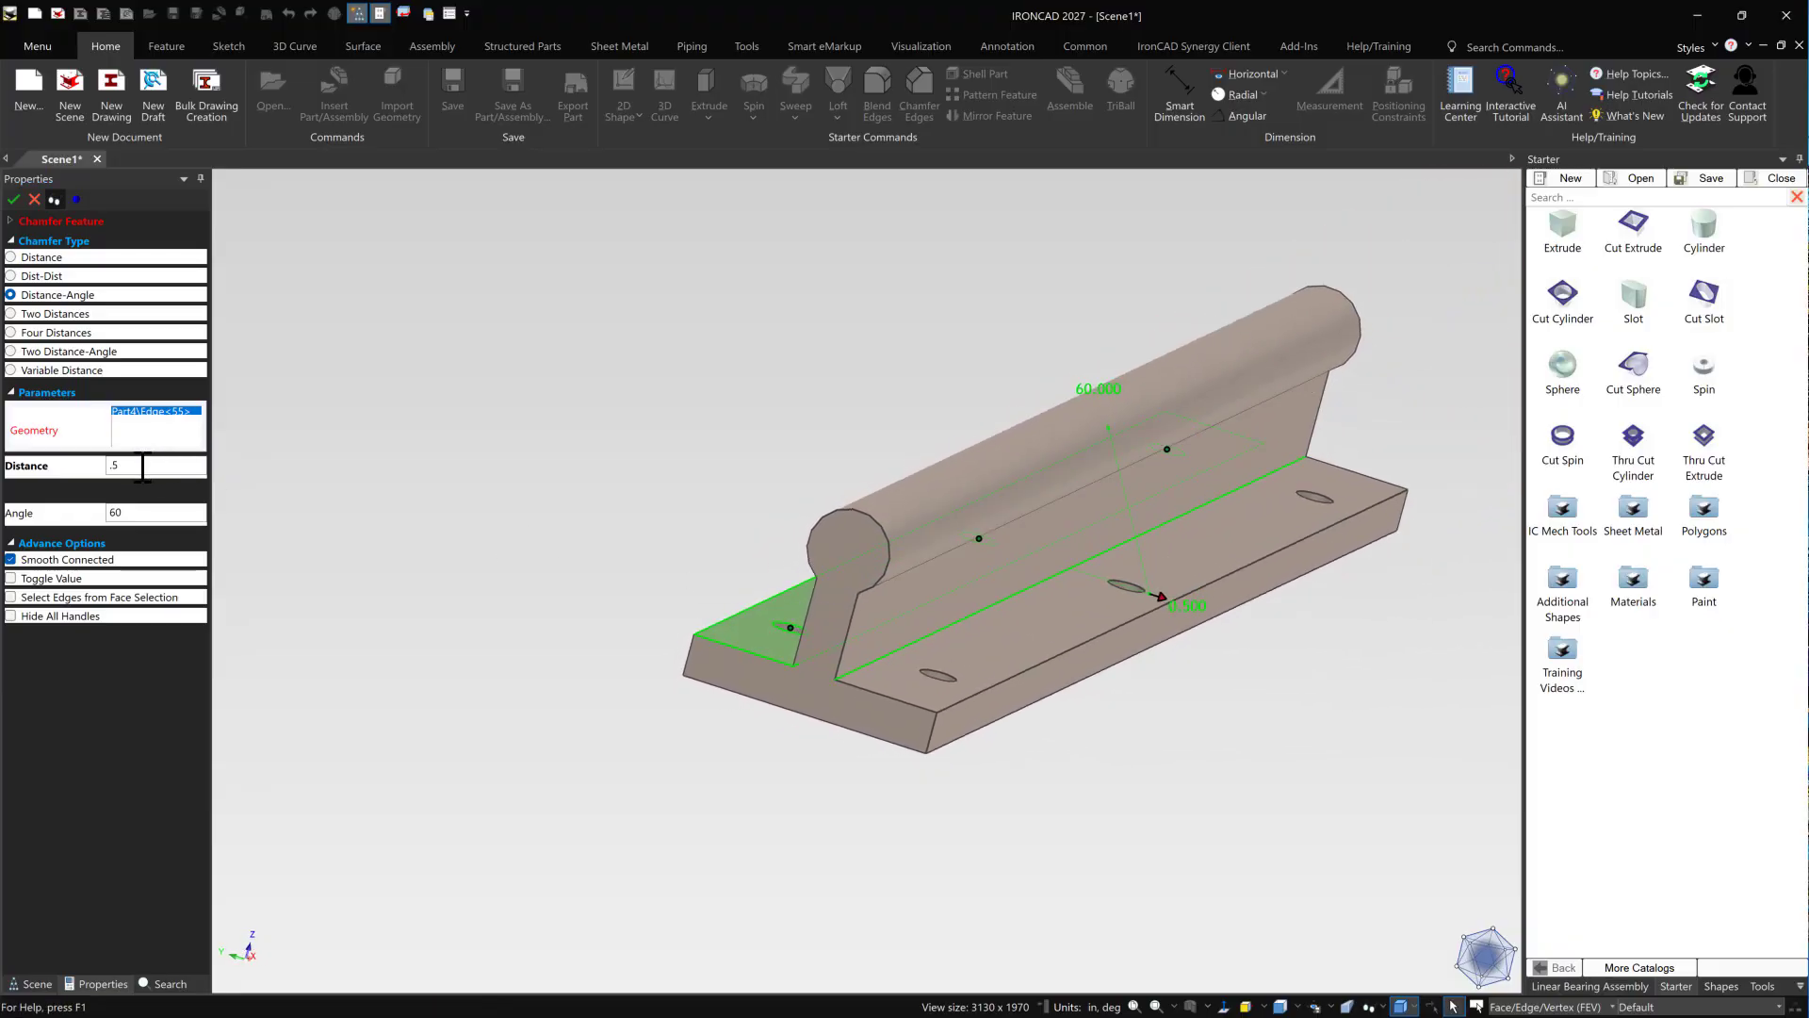
type(".25")
key("Return")
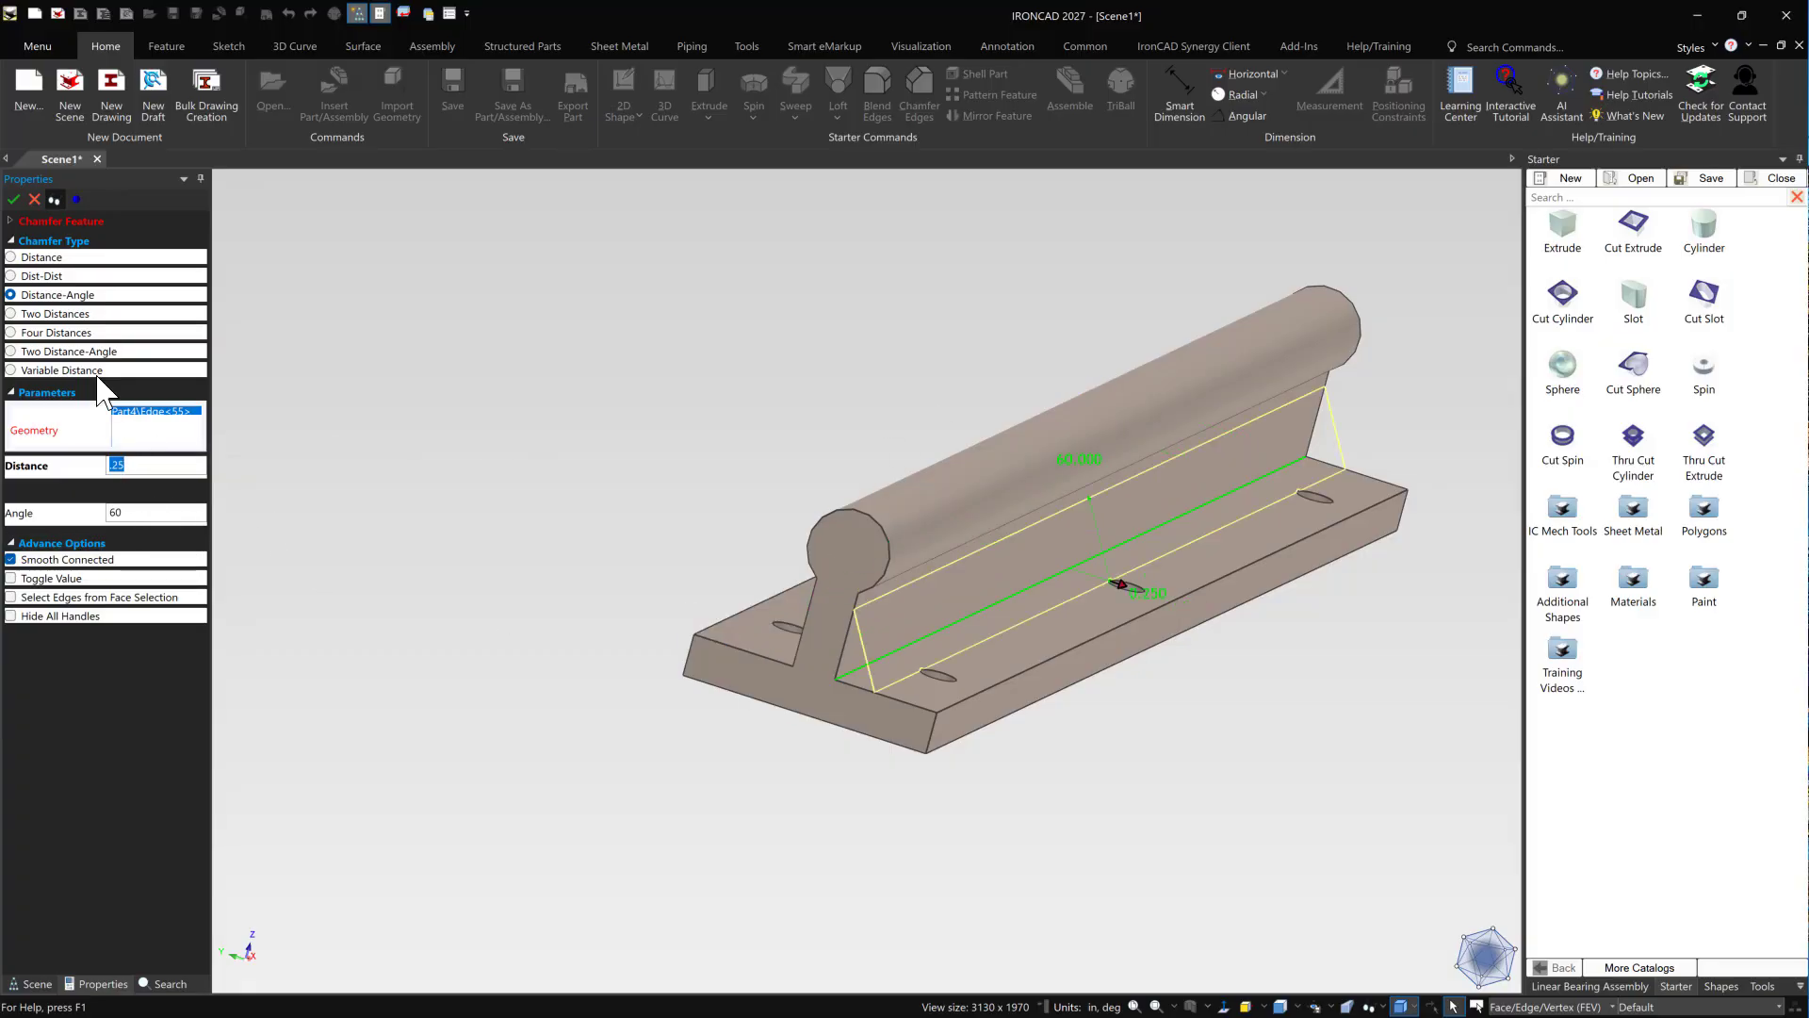
left_click(11, 579)
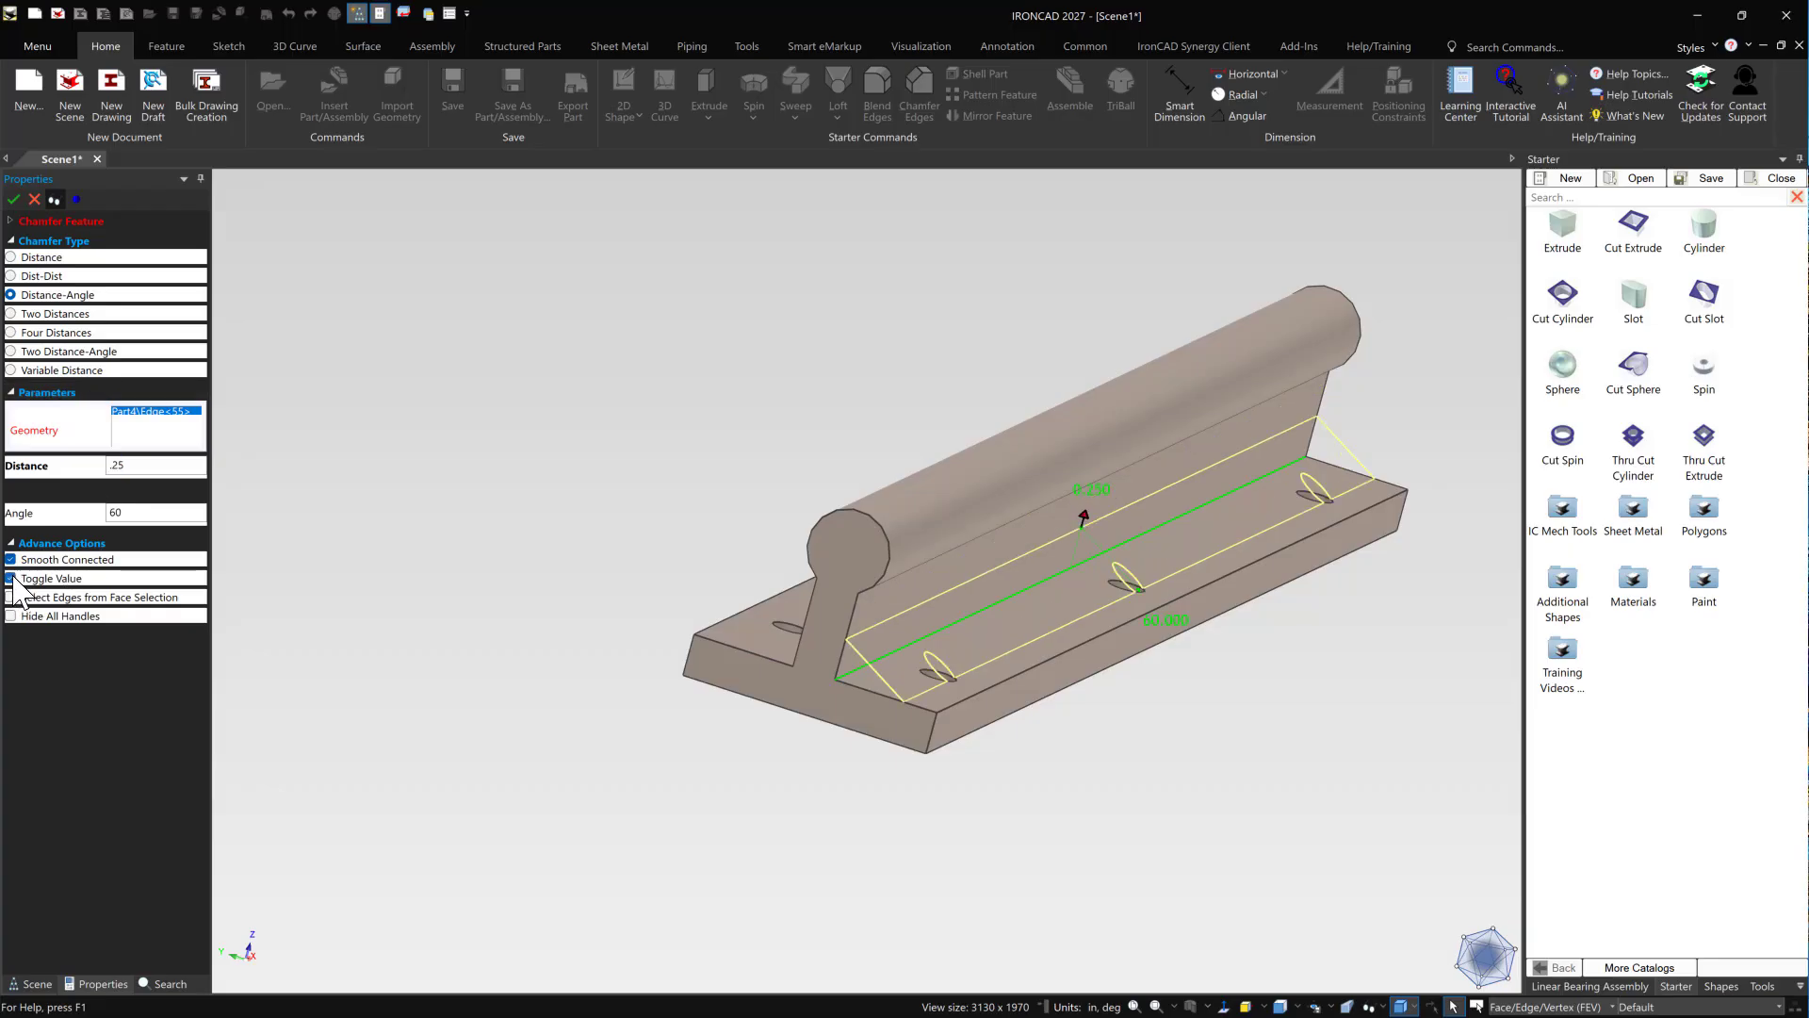
left_click(11, 579)
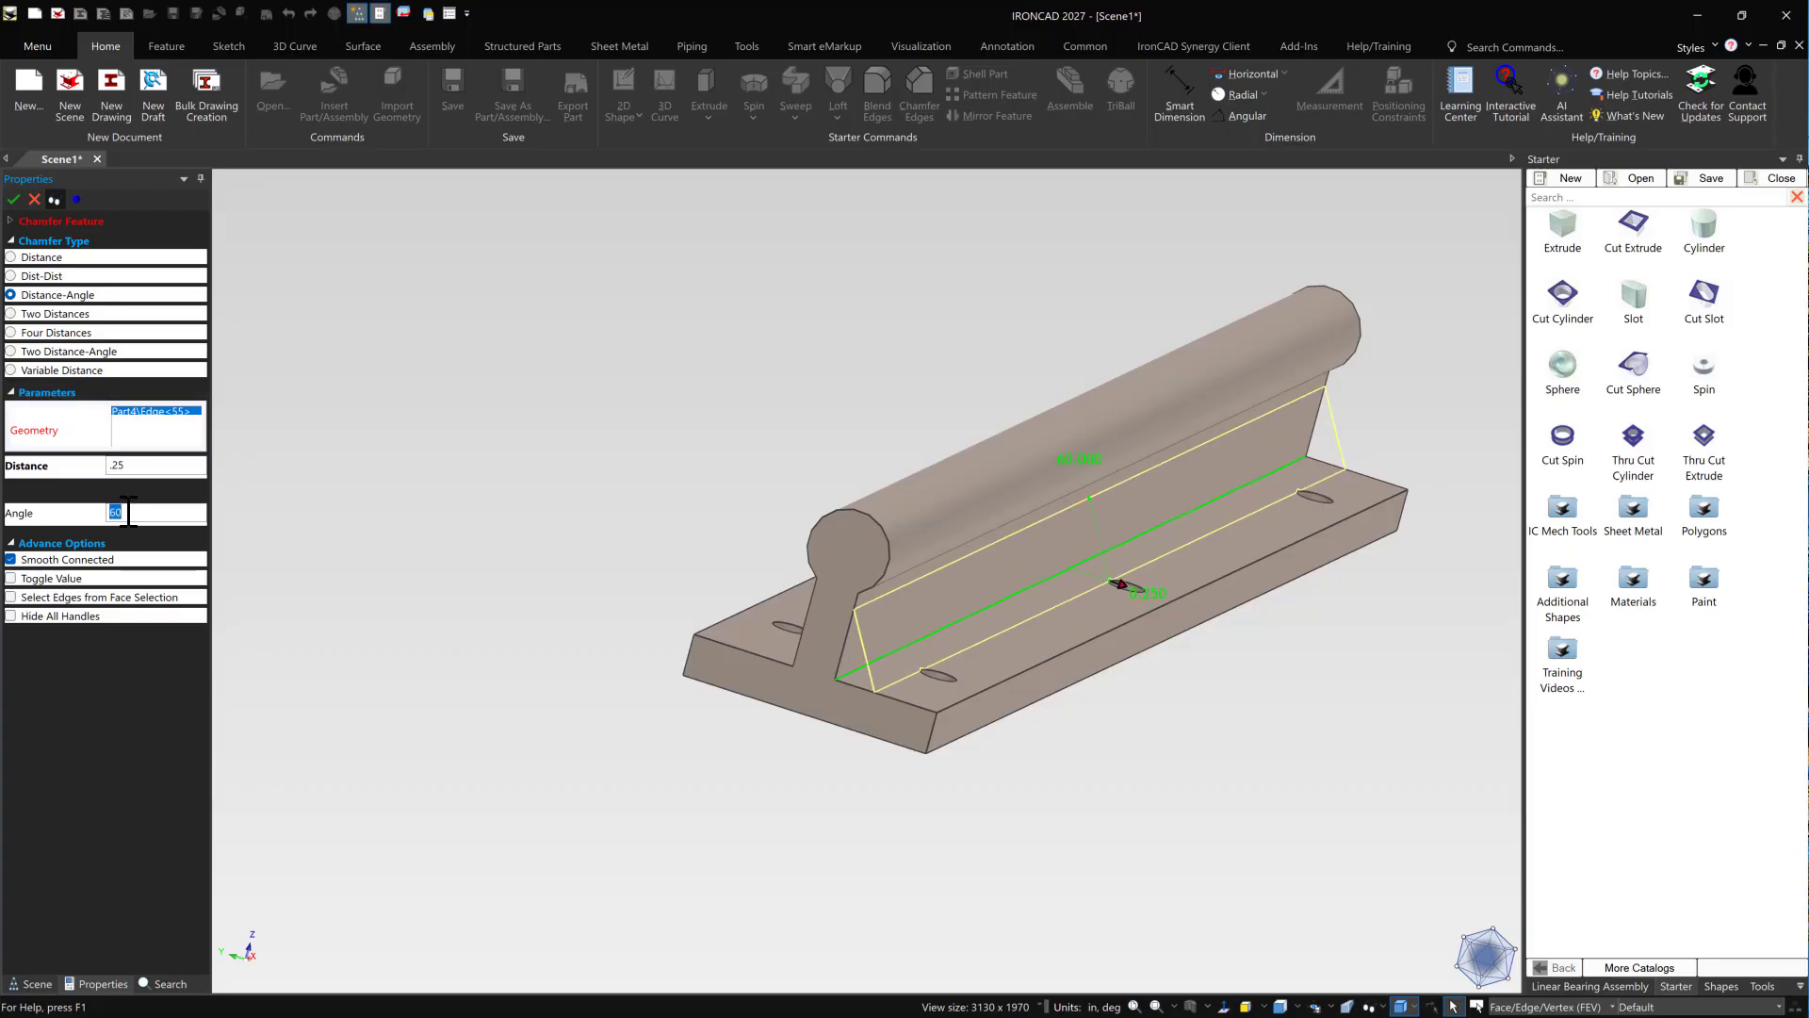
type("45")
key("Return")
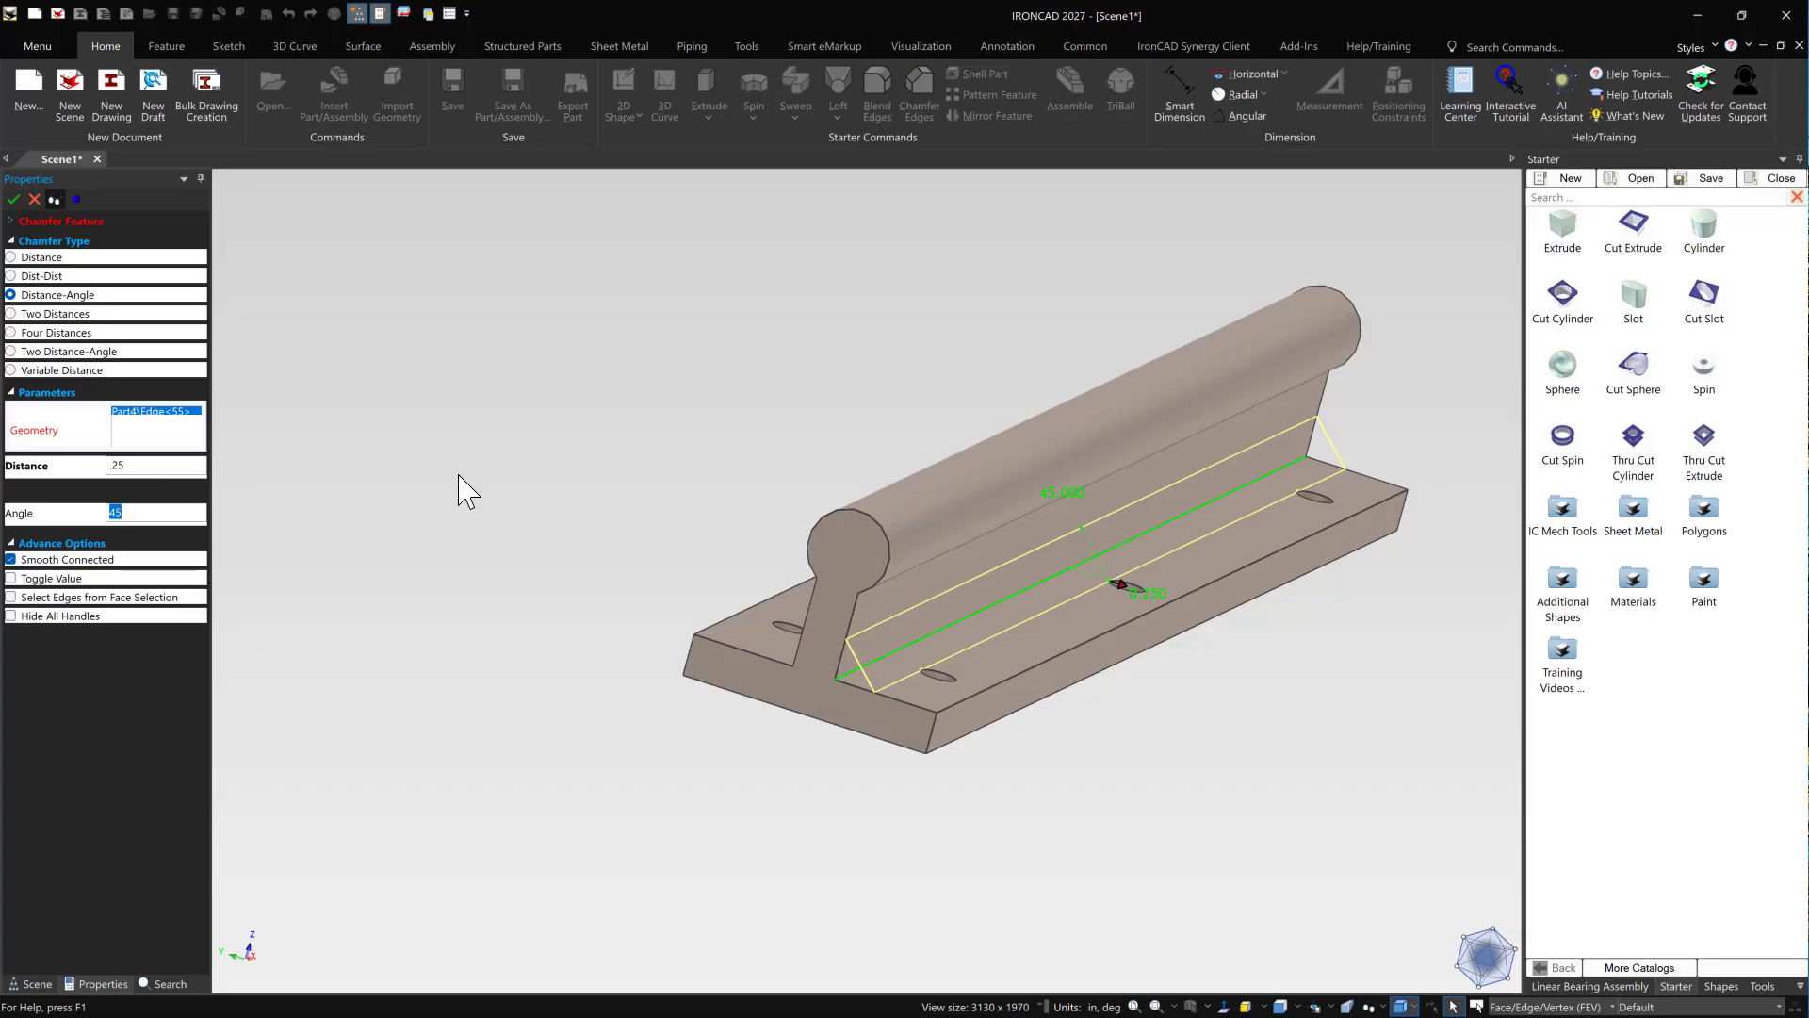
scroll(1006, 517, "up", 3)
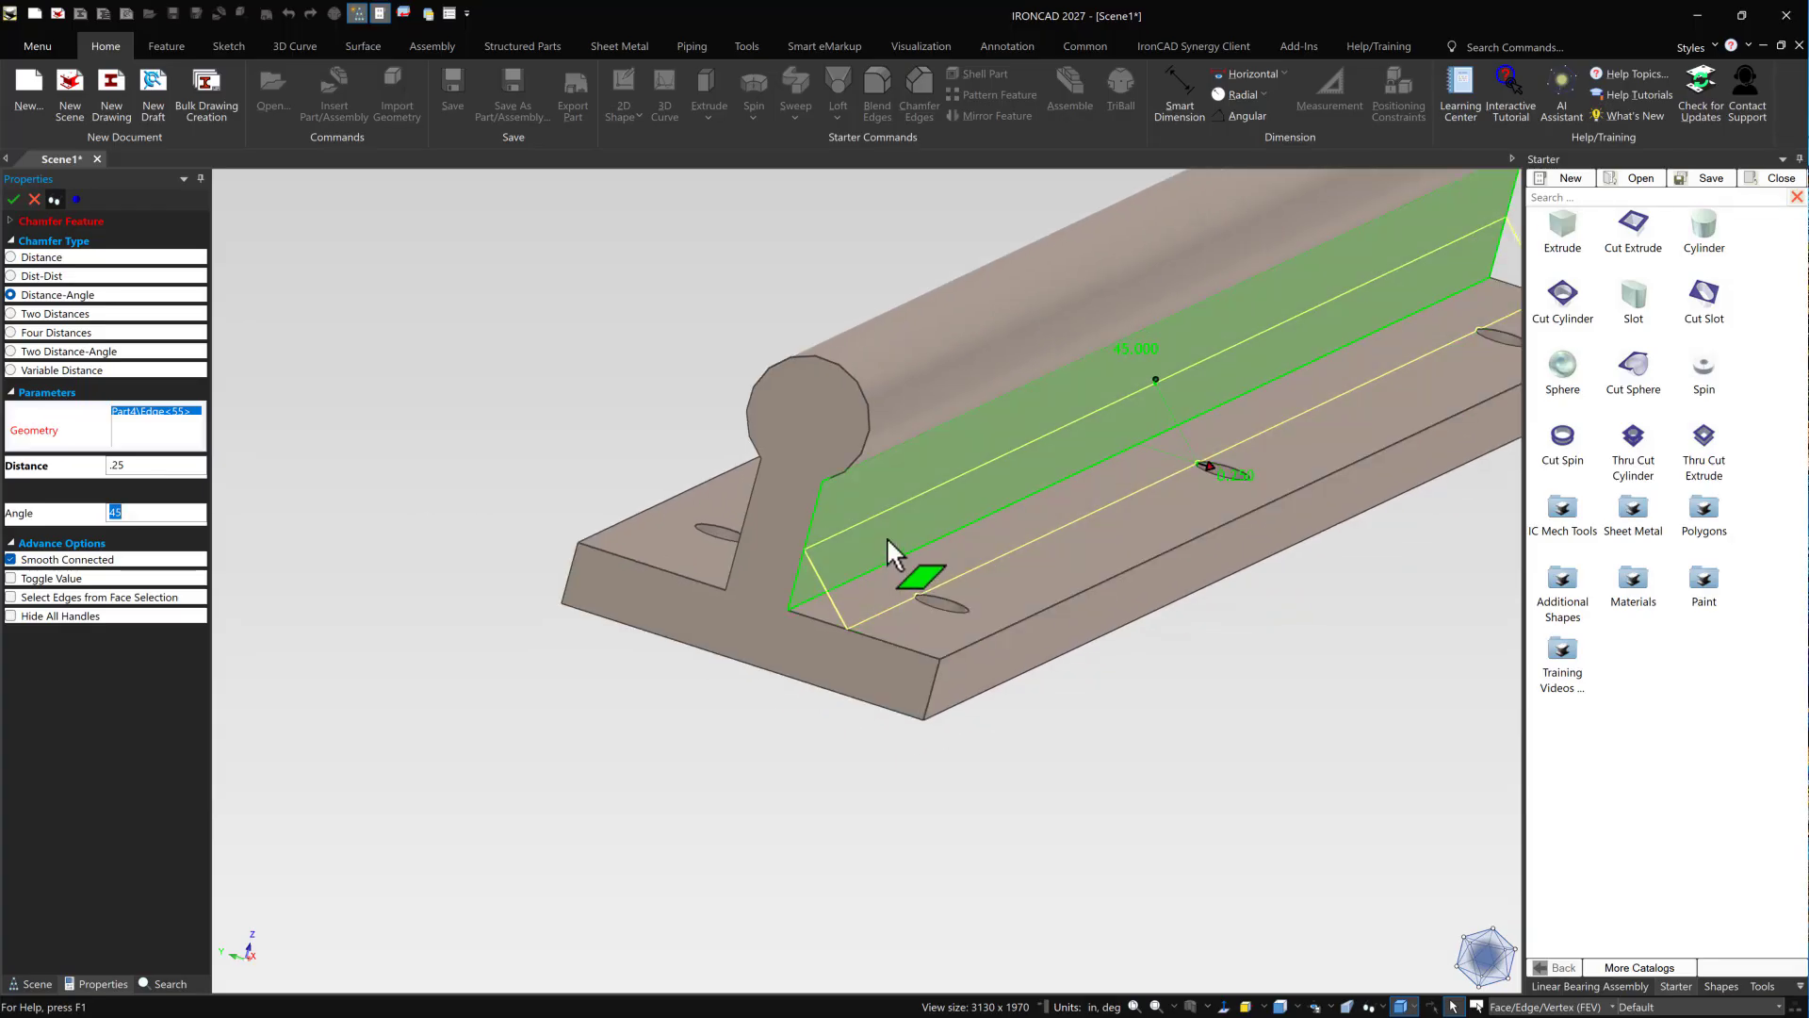
scroll(891, 537, "down", 2)
key("Escape")
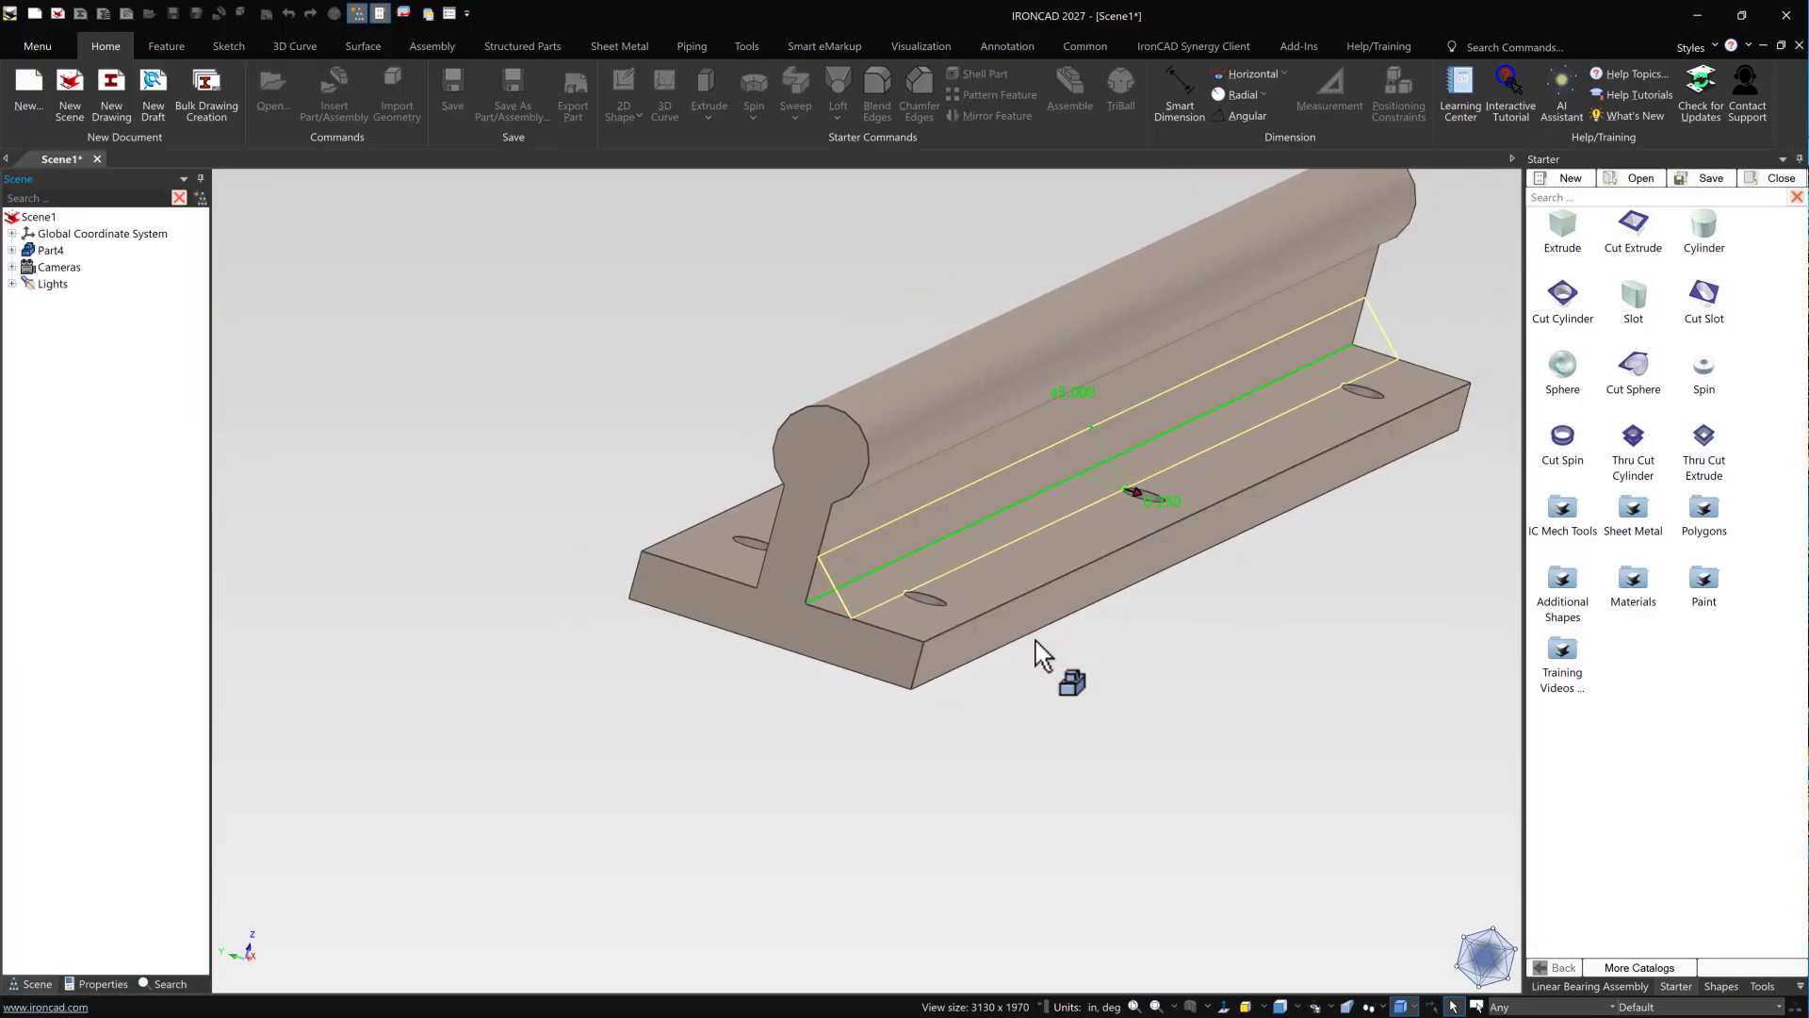
- Select the +X end hole on the plate's +Y side in top view and recentre its TriBall on the hole
middle_click_drag(1037, 647, 957, 818)
scroll(1018, 703, "down", 5)
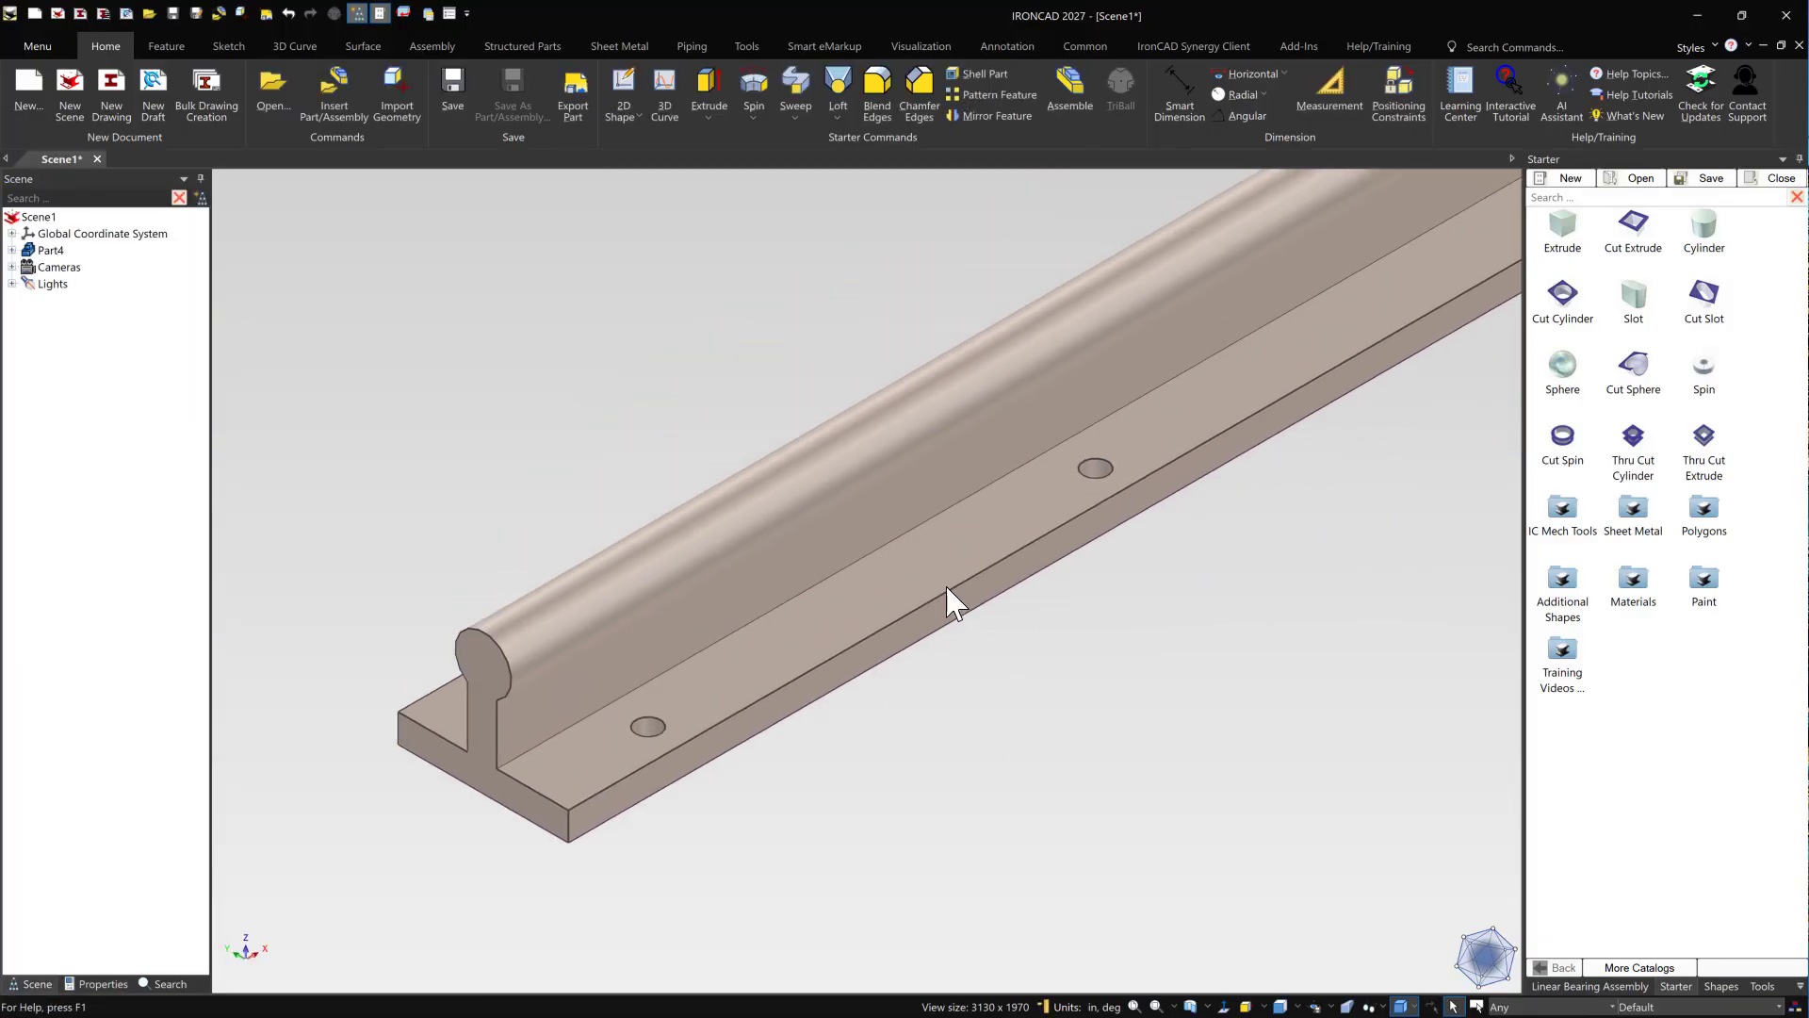
middle_click_drag(997, 660, 1063, 662)
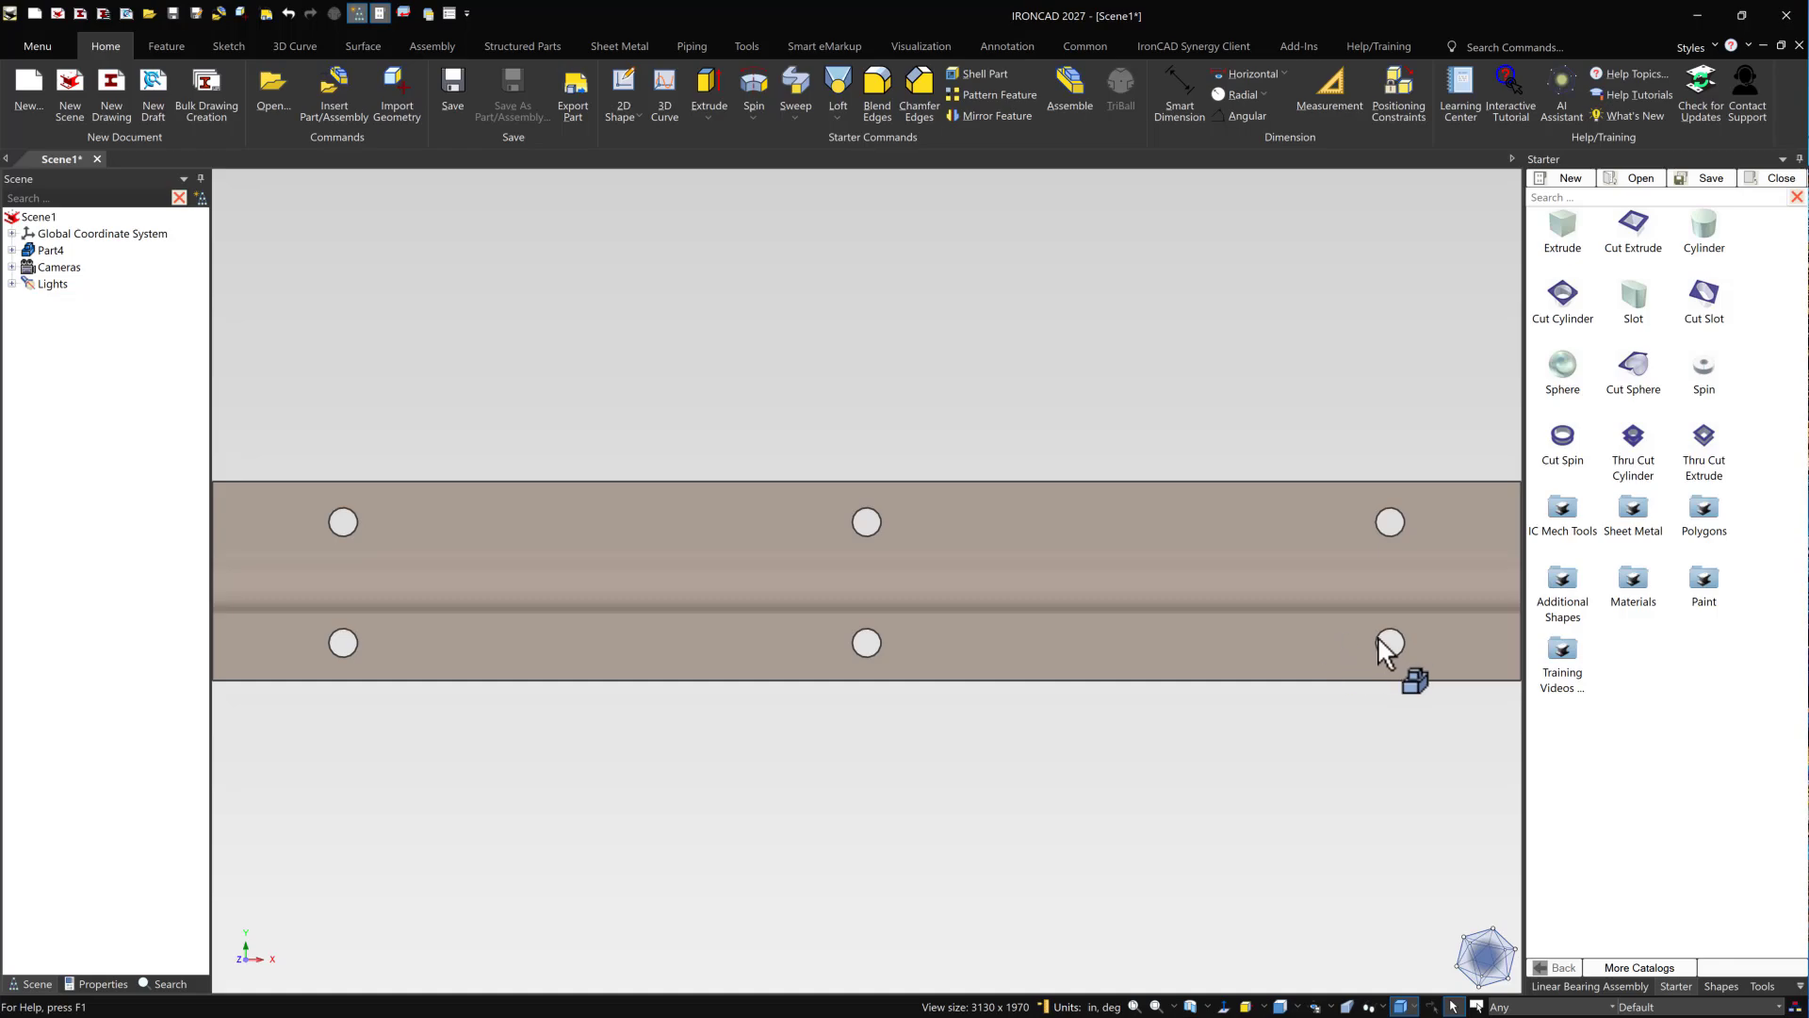
scroll(1385, 649, "down", 2)
left_click(1357, 634)
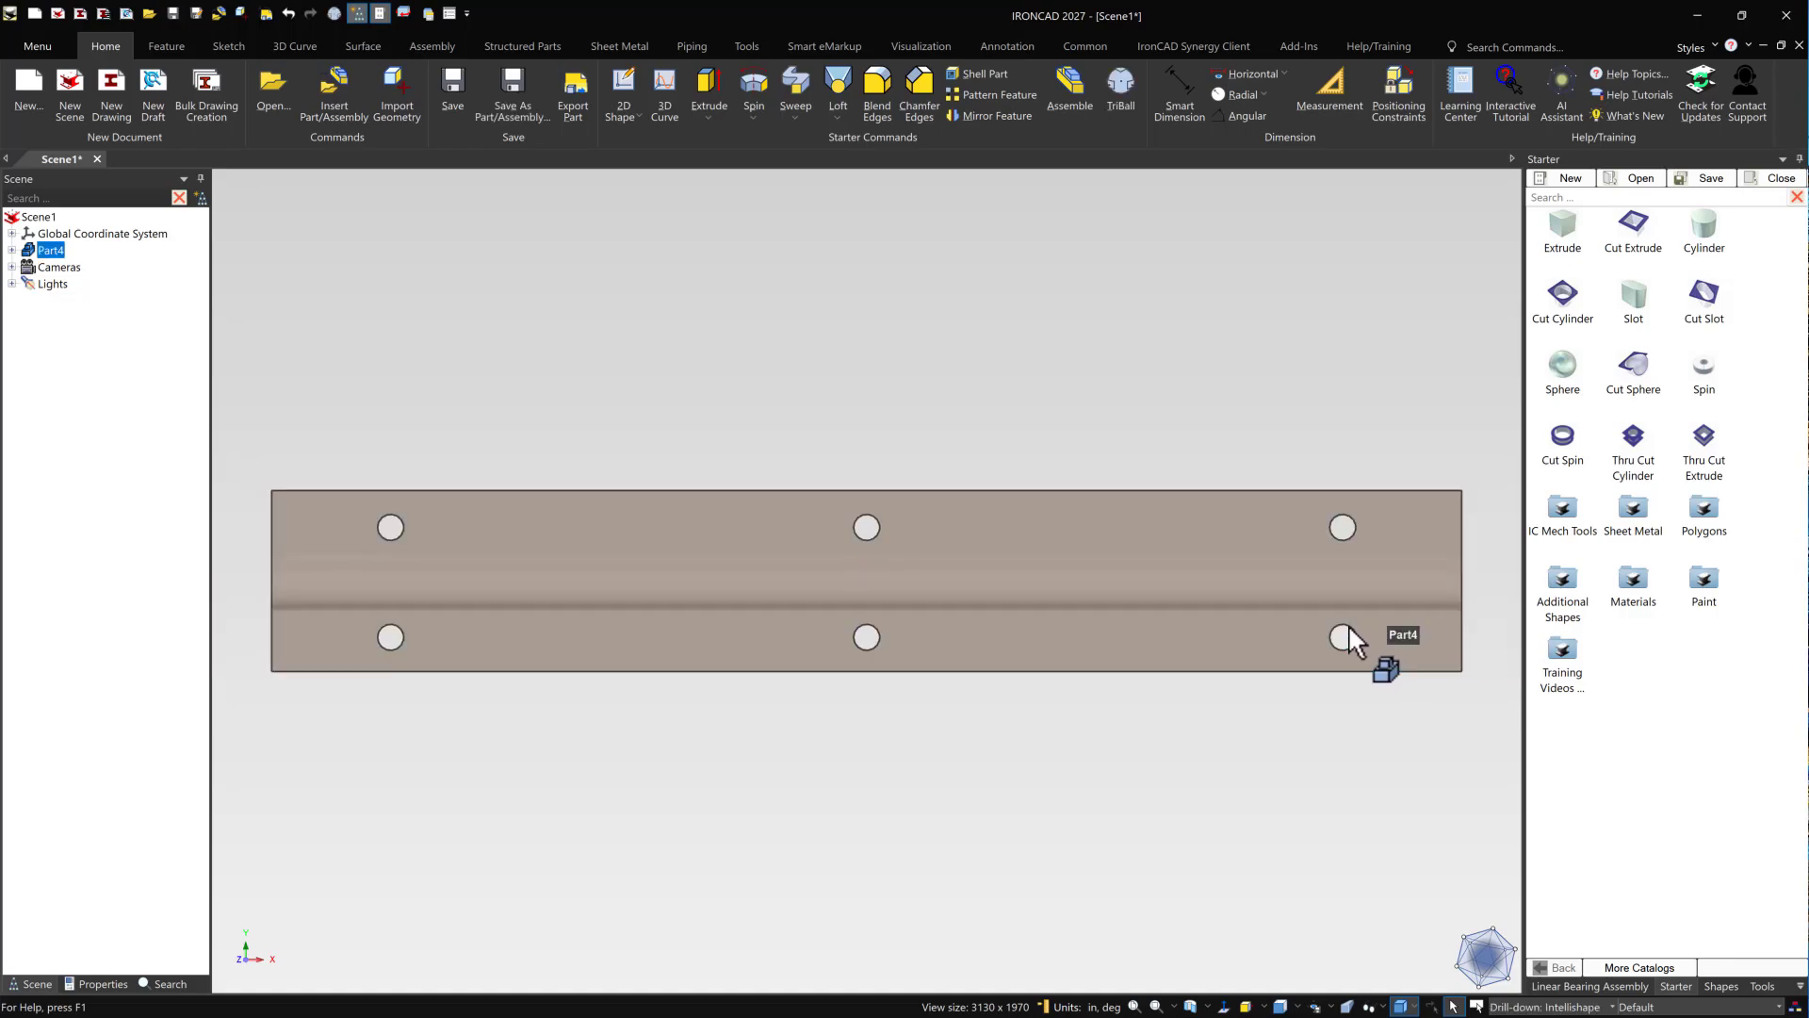
left_click(1349, 626)
left_click(1346, 526)
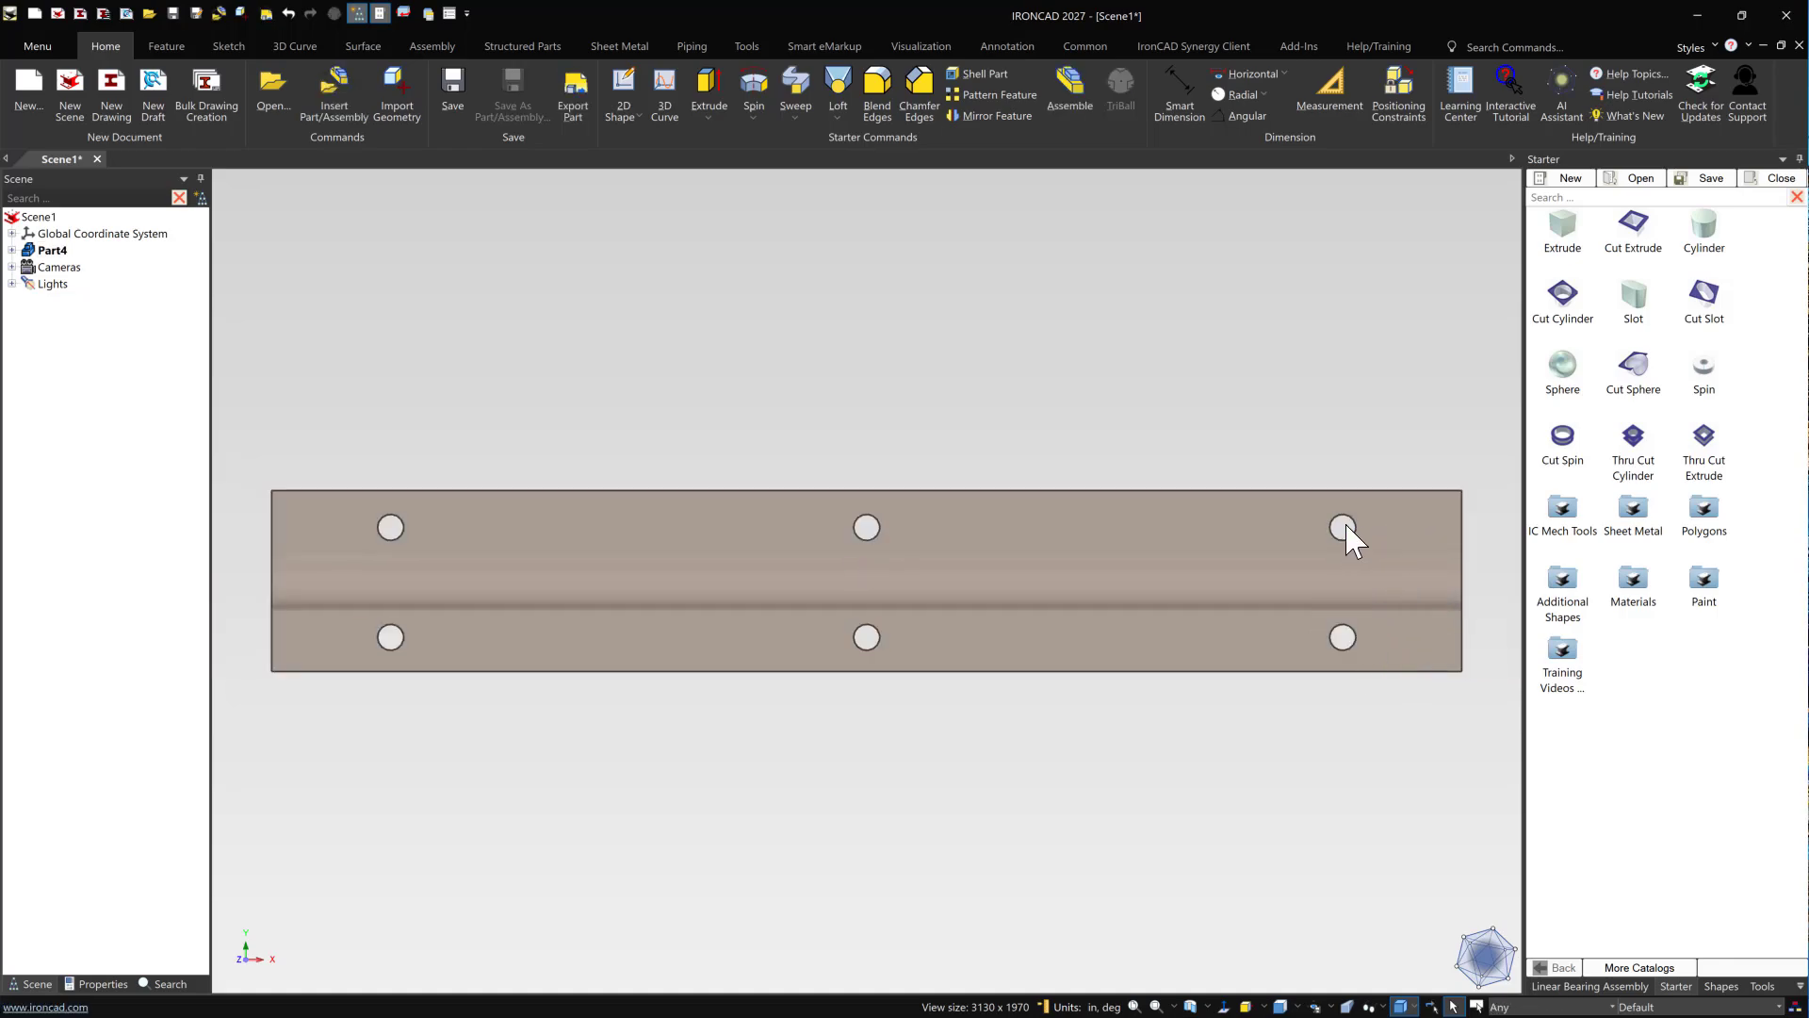
left_click(1348, 526)
left_click(1348, 526)
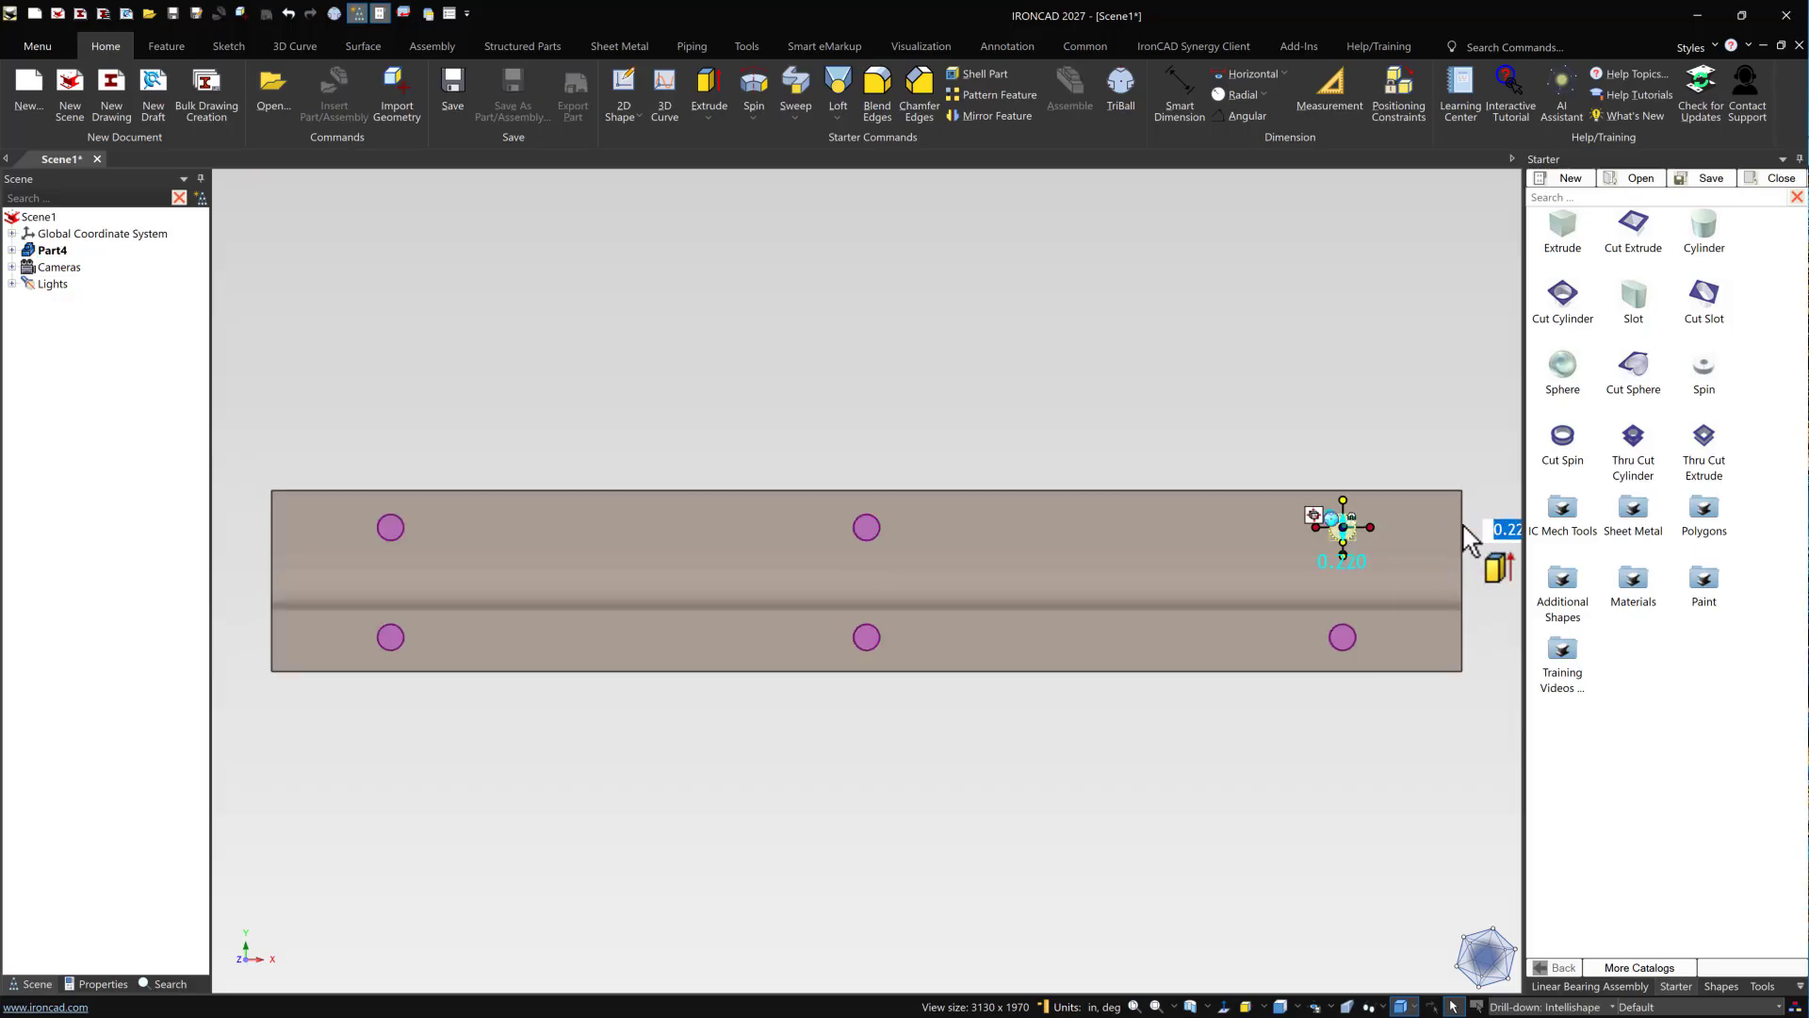
scroll(1400, 570, "up", 1)
middle_click_drag(1401, 570, 1180, 575, "shift")
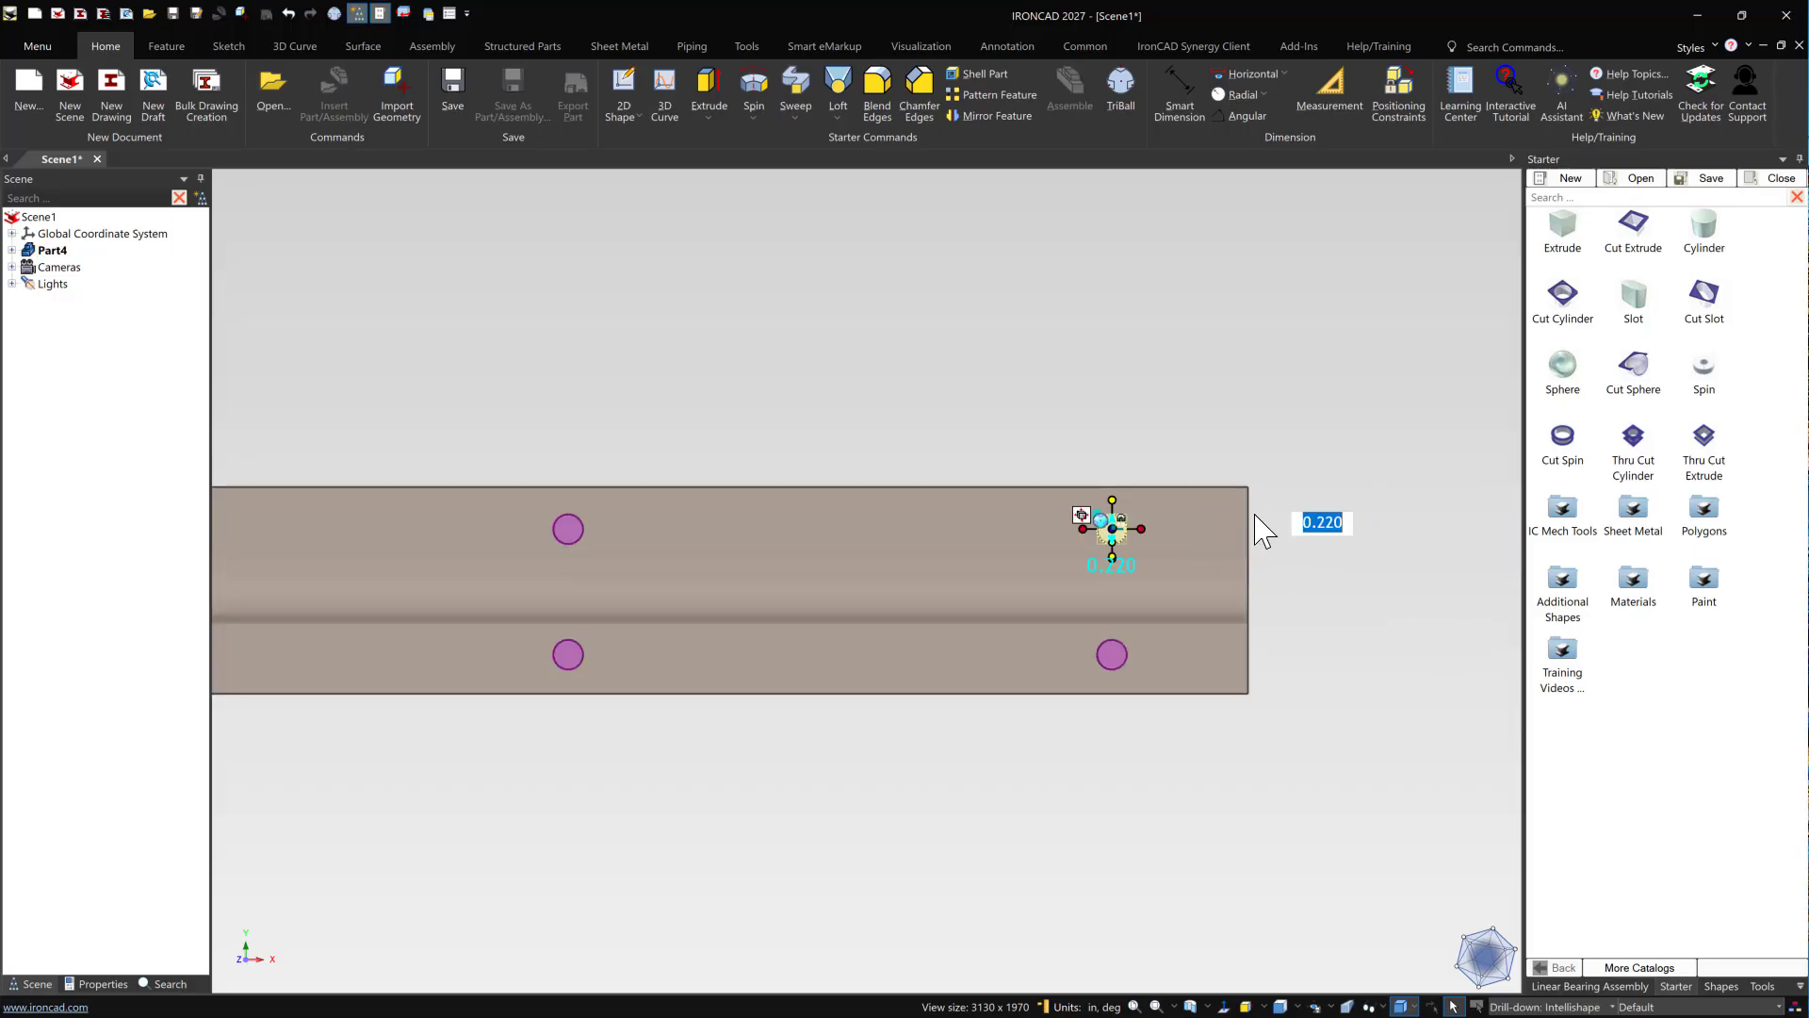
key("F10")
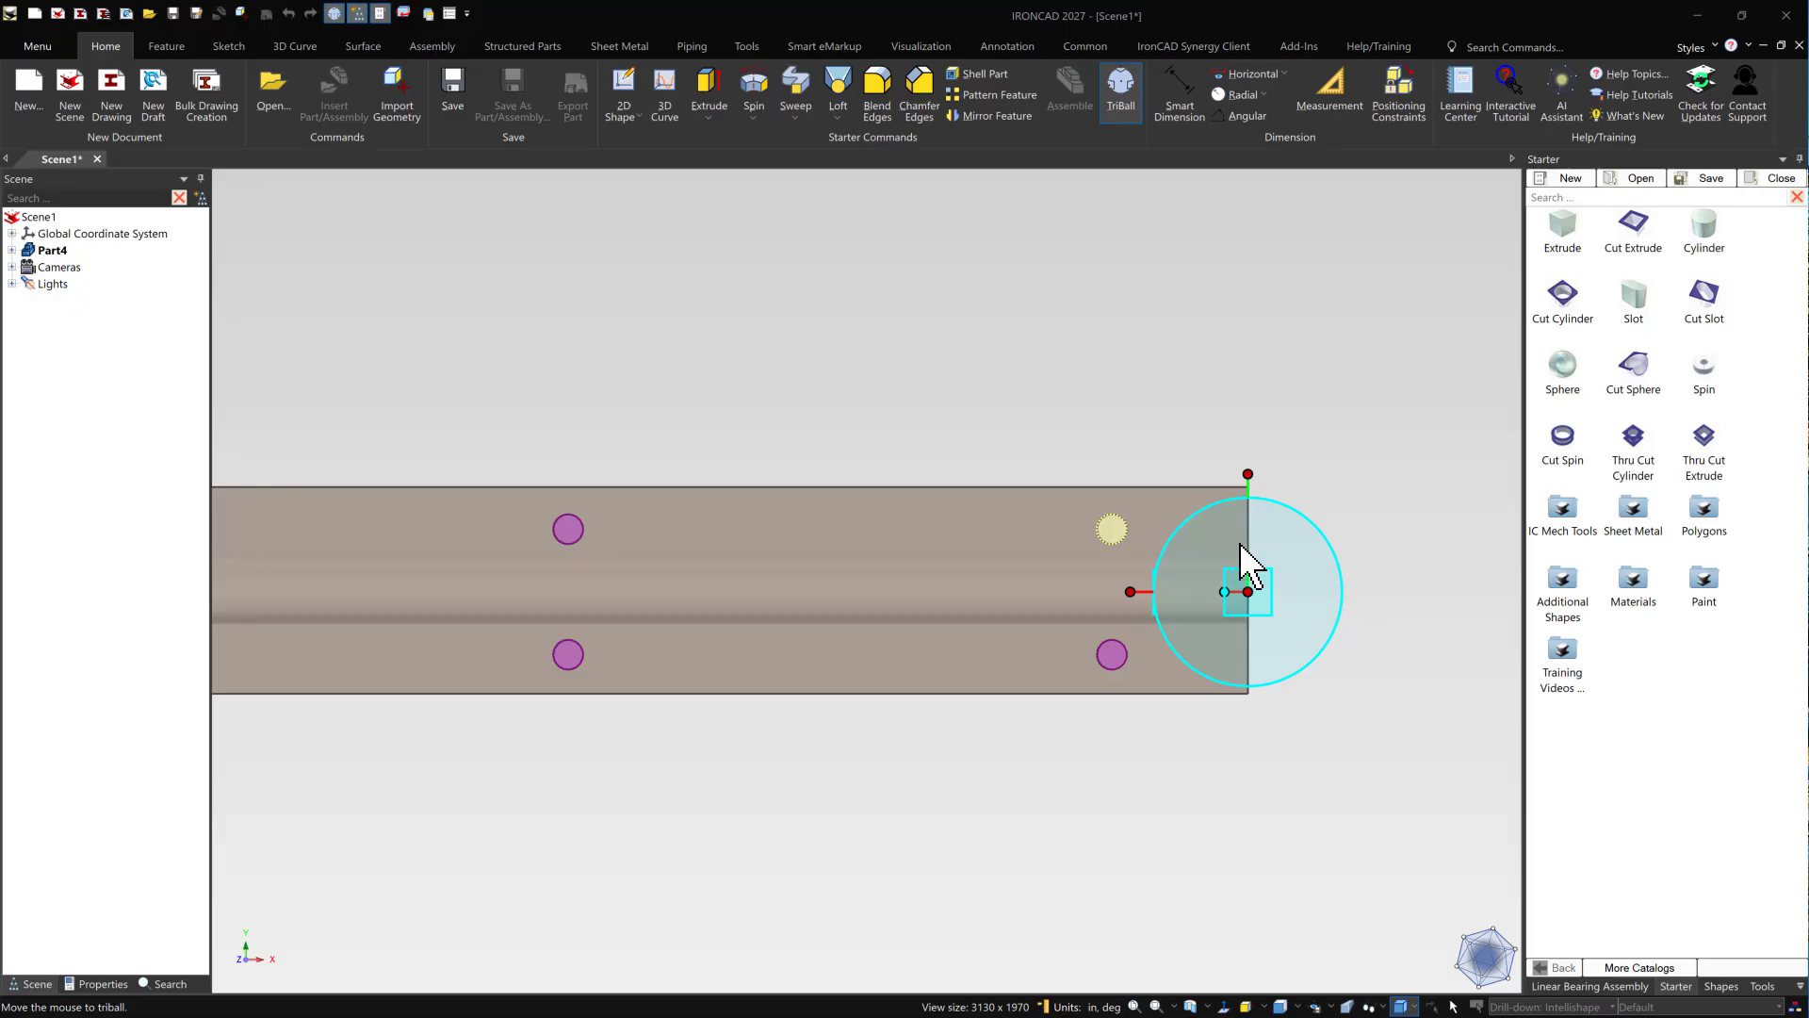
key("space")
left_click_drag(1252, 592, 1121, 528)
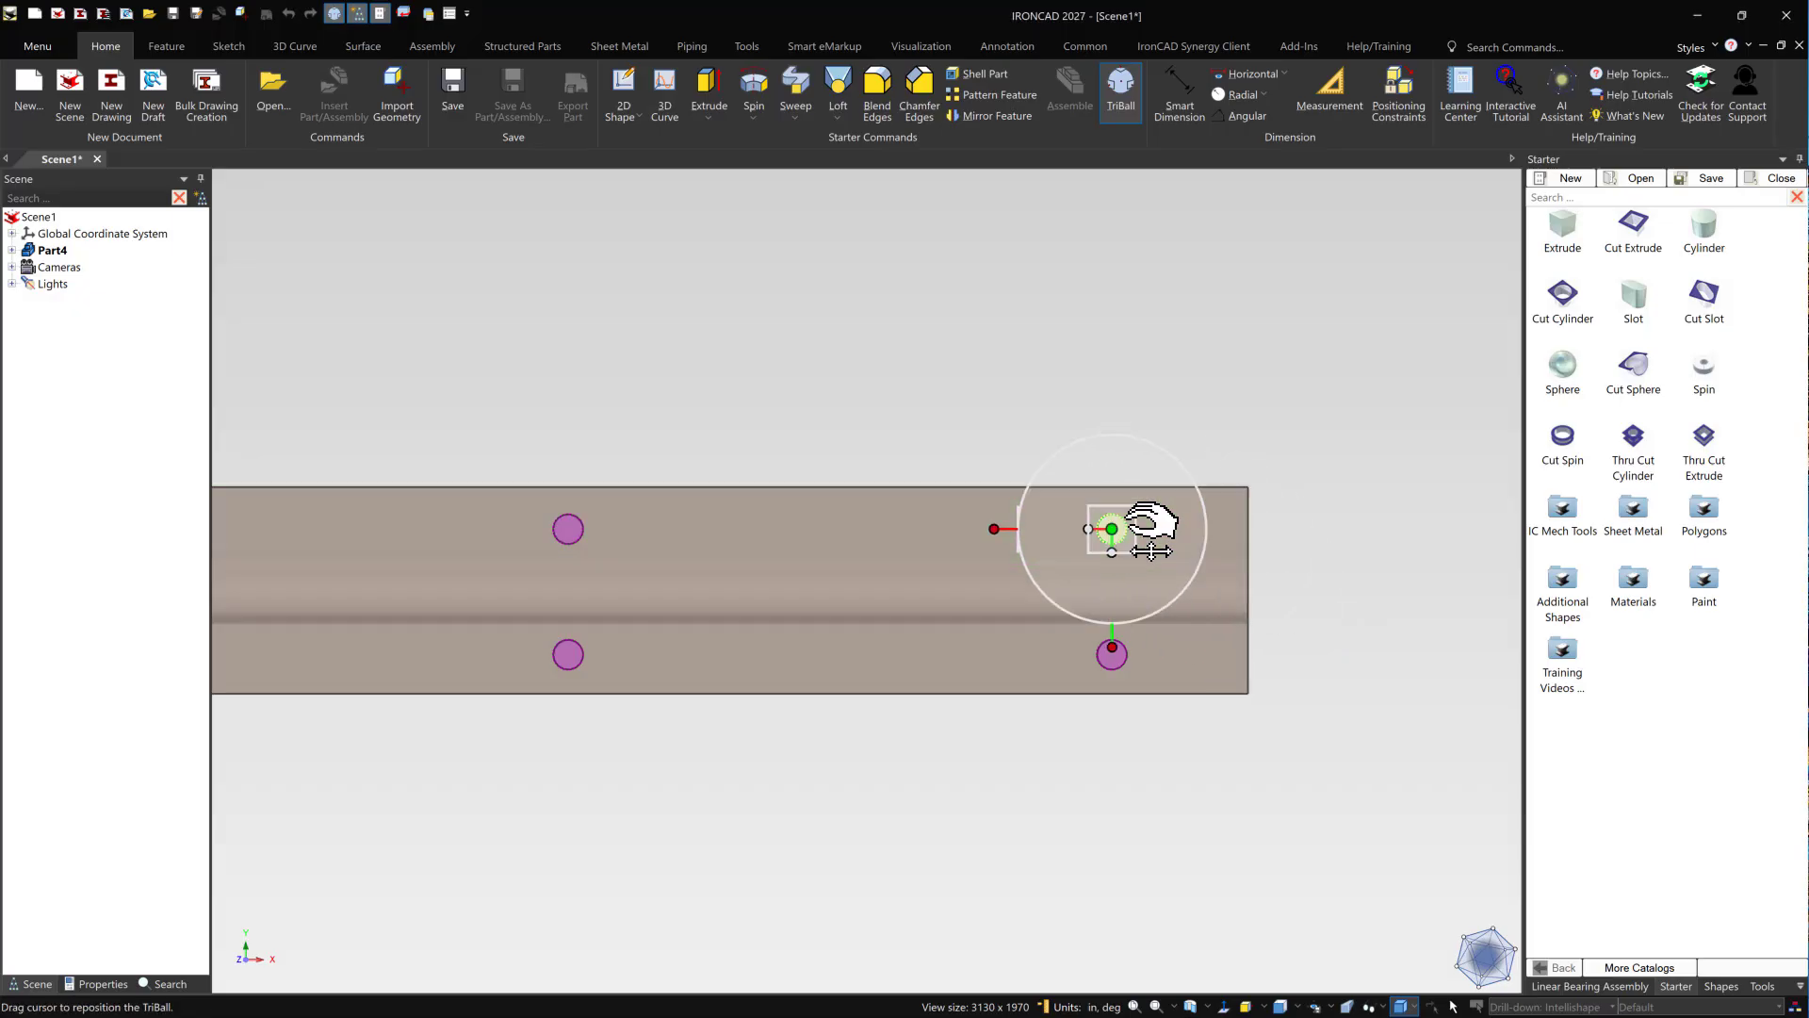
key("space")
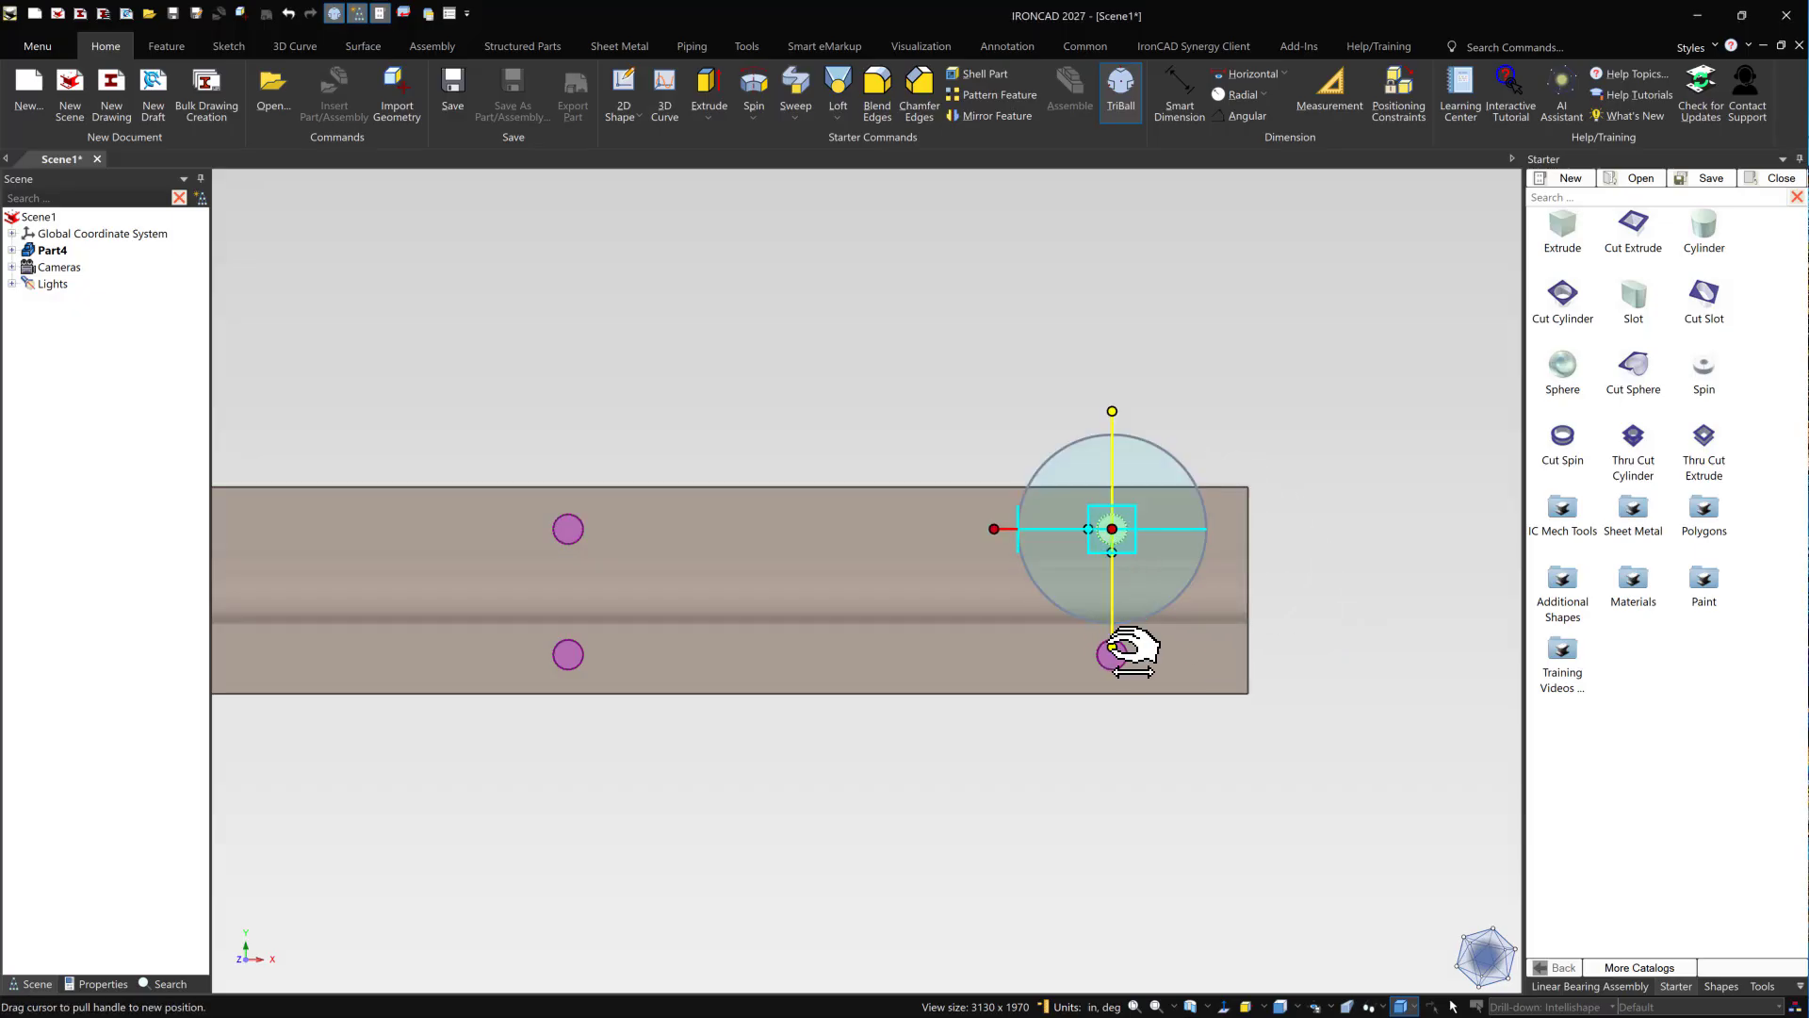
- Set the selected hole's distance from the plate's +Y long edge with the TriBall
right_click(1122, 650)
left_click(1166, 816)
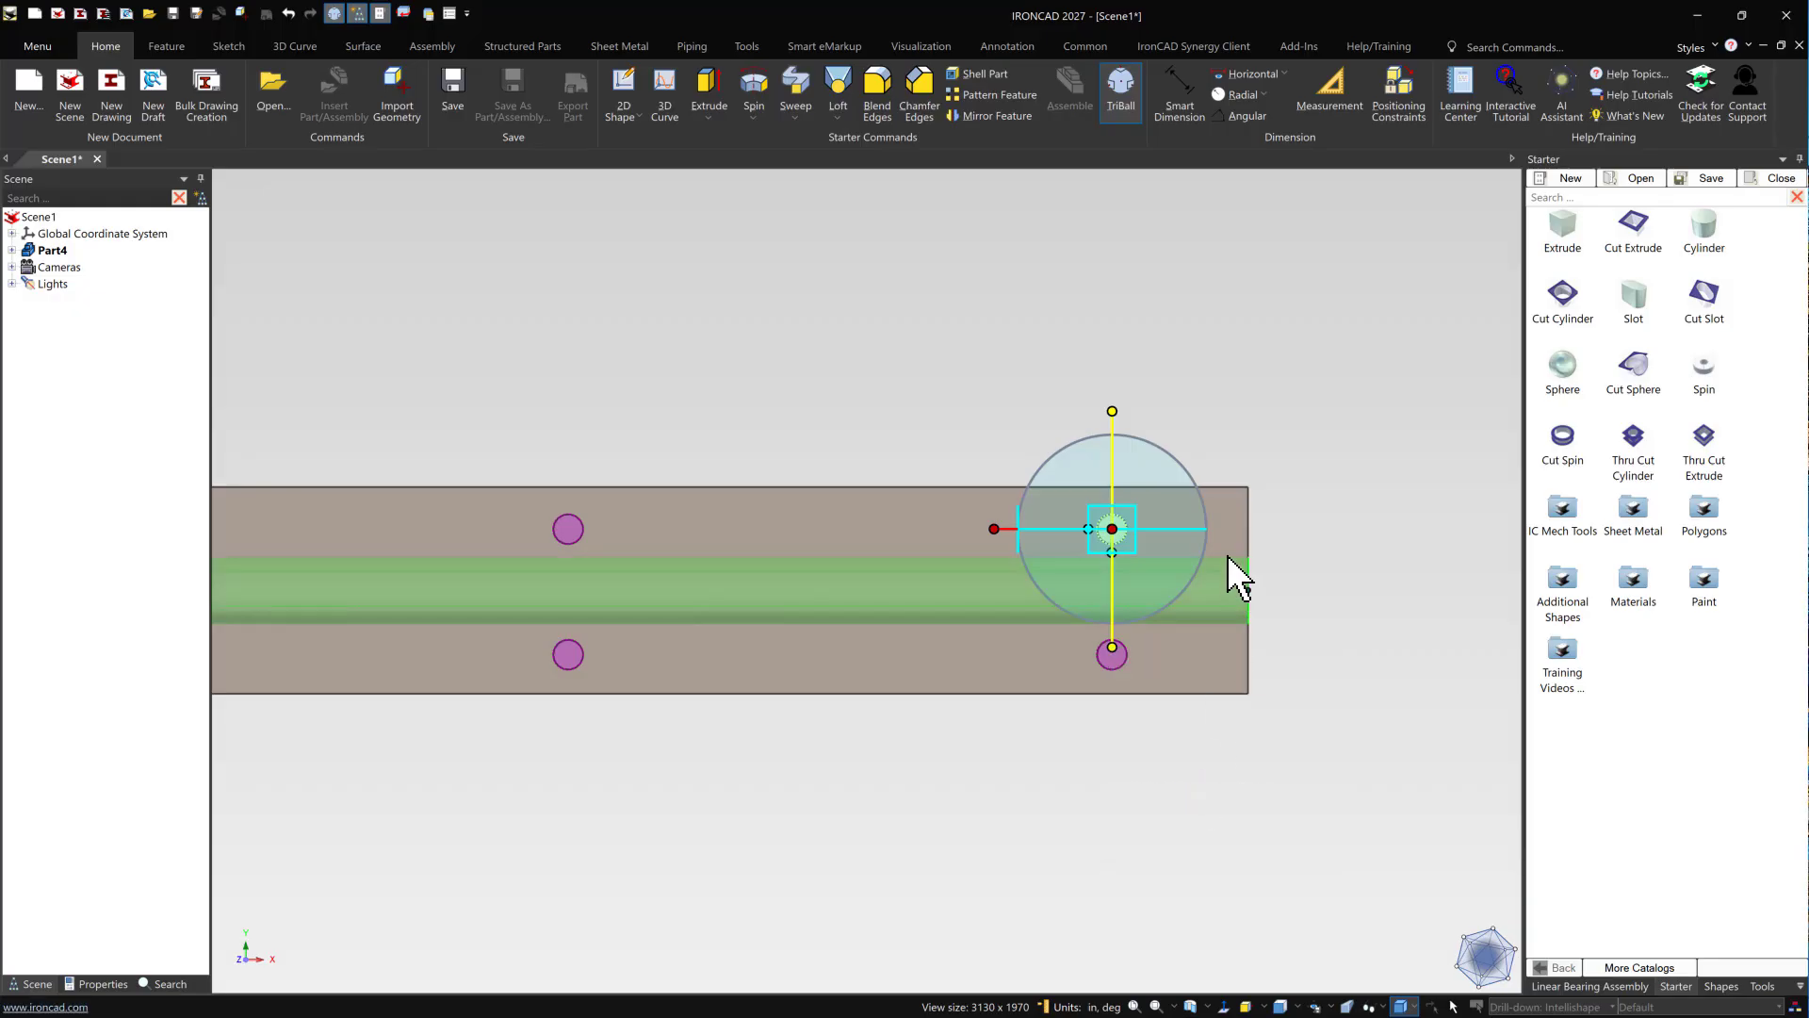
left_click(1207, 488)
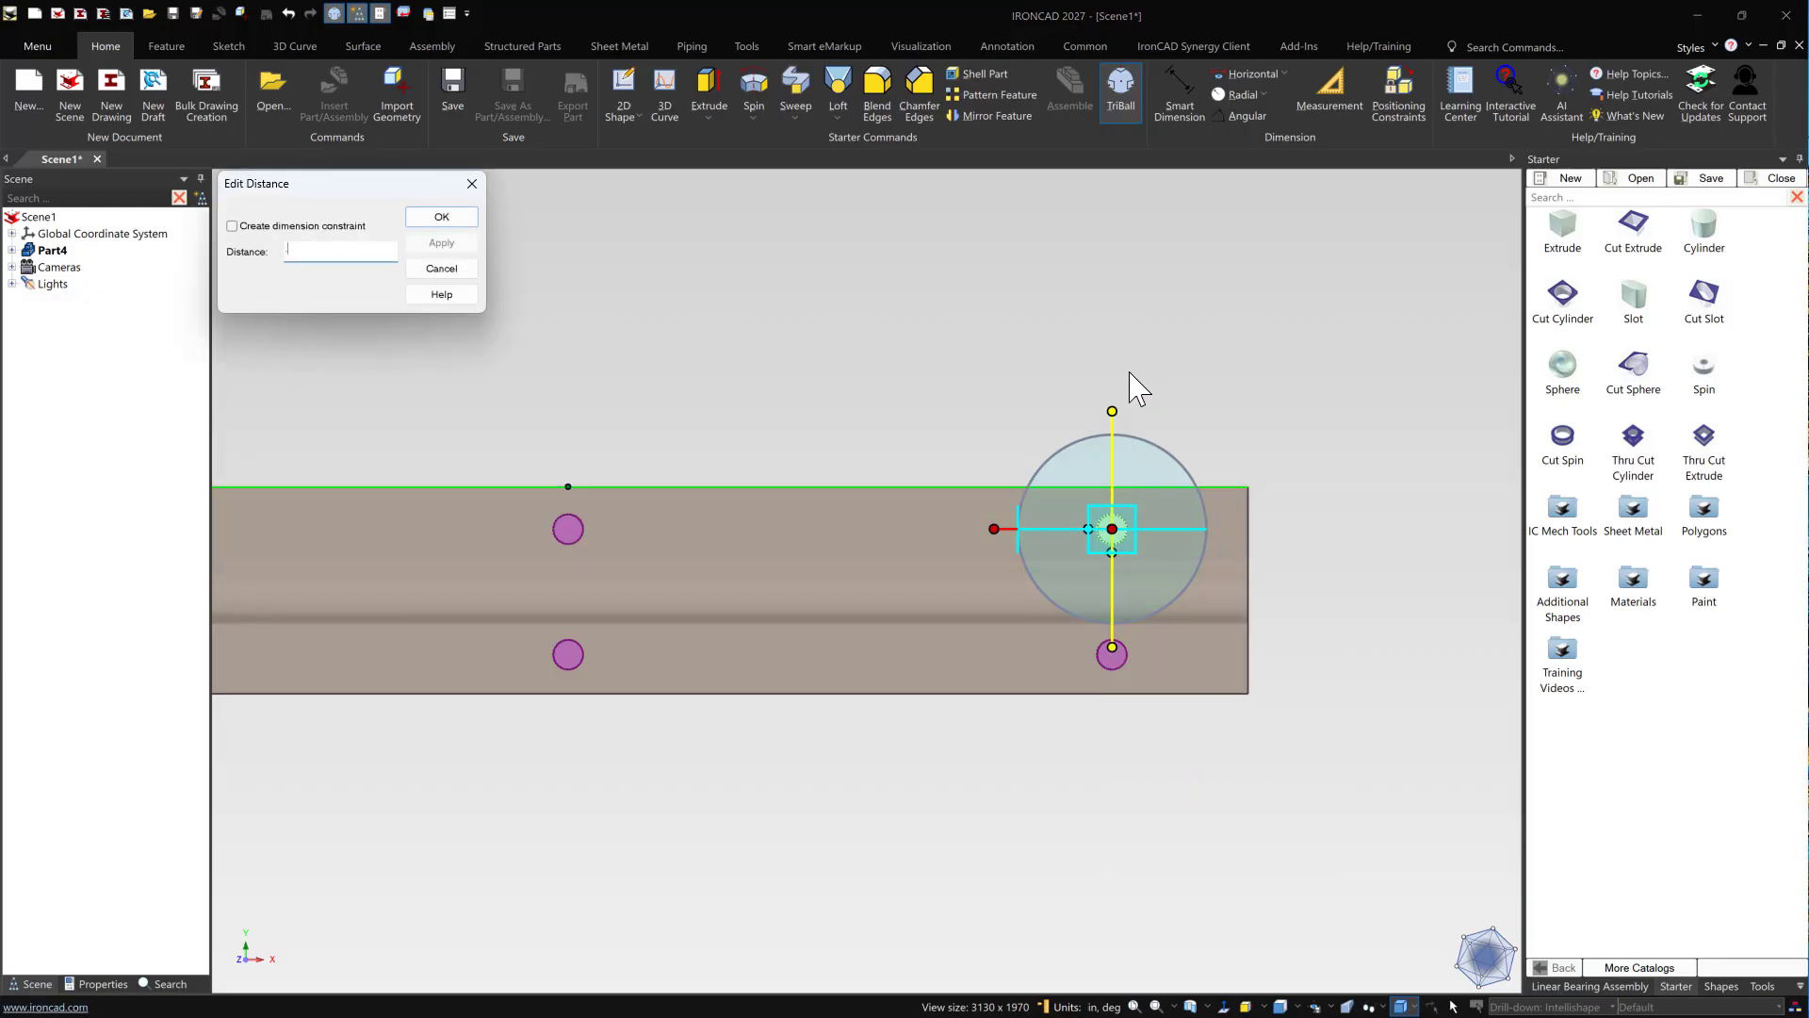
key("Return")
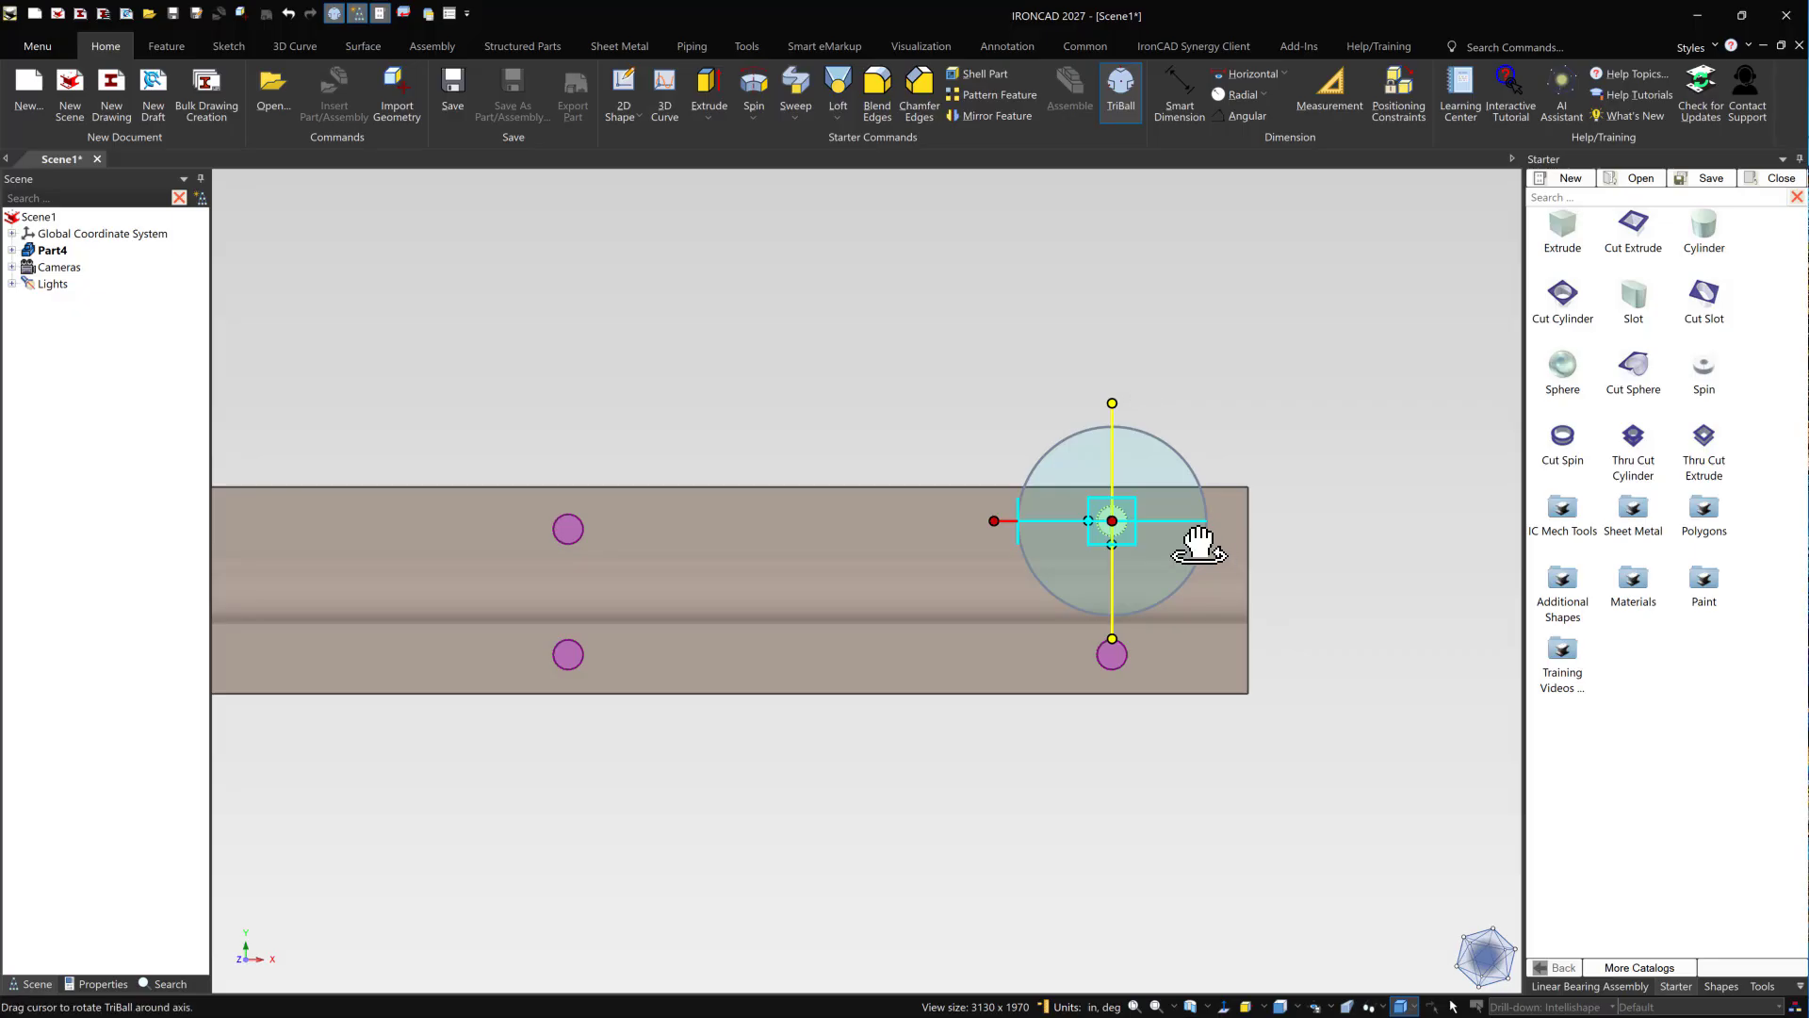
key("F10")
left_click(1212, 779)
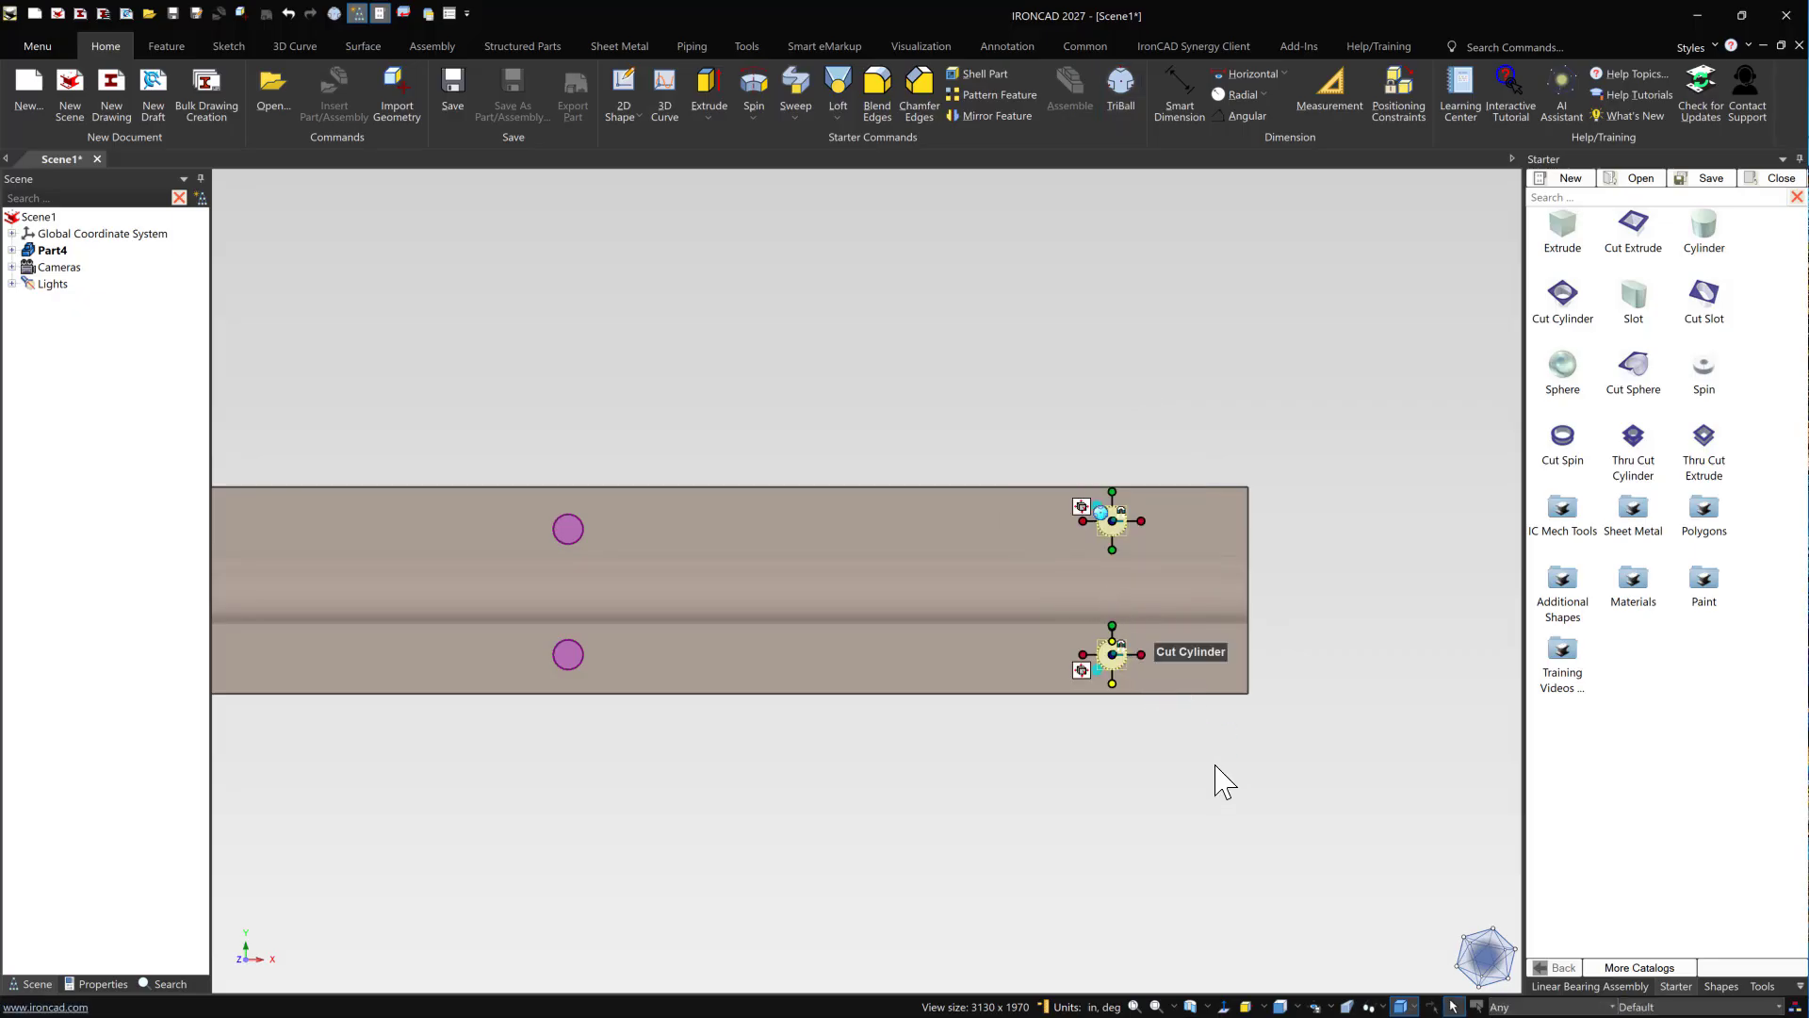
- Set the distance of the +X end hole on the -Y side from its nearest long edge with the TriBall
left_click(1120, 645)
left_click(1118, 642)
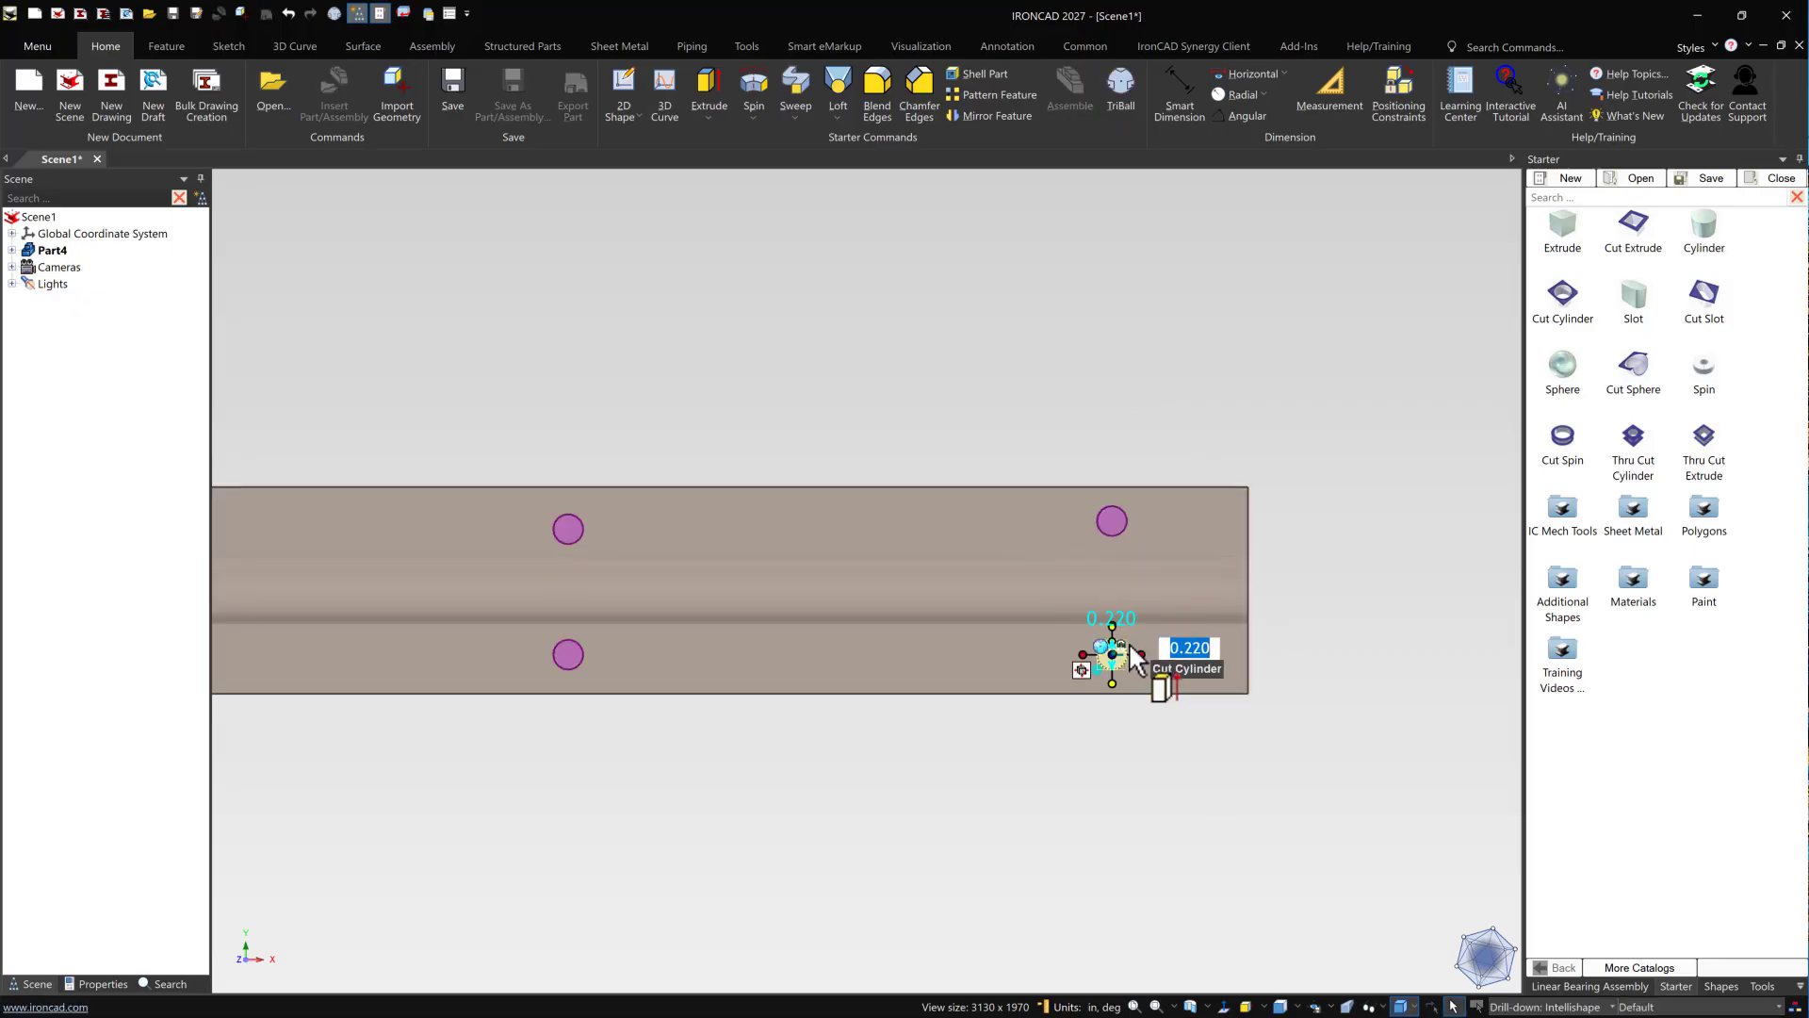
key("F10")
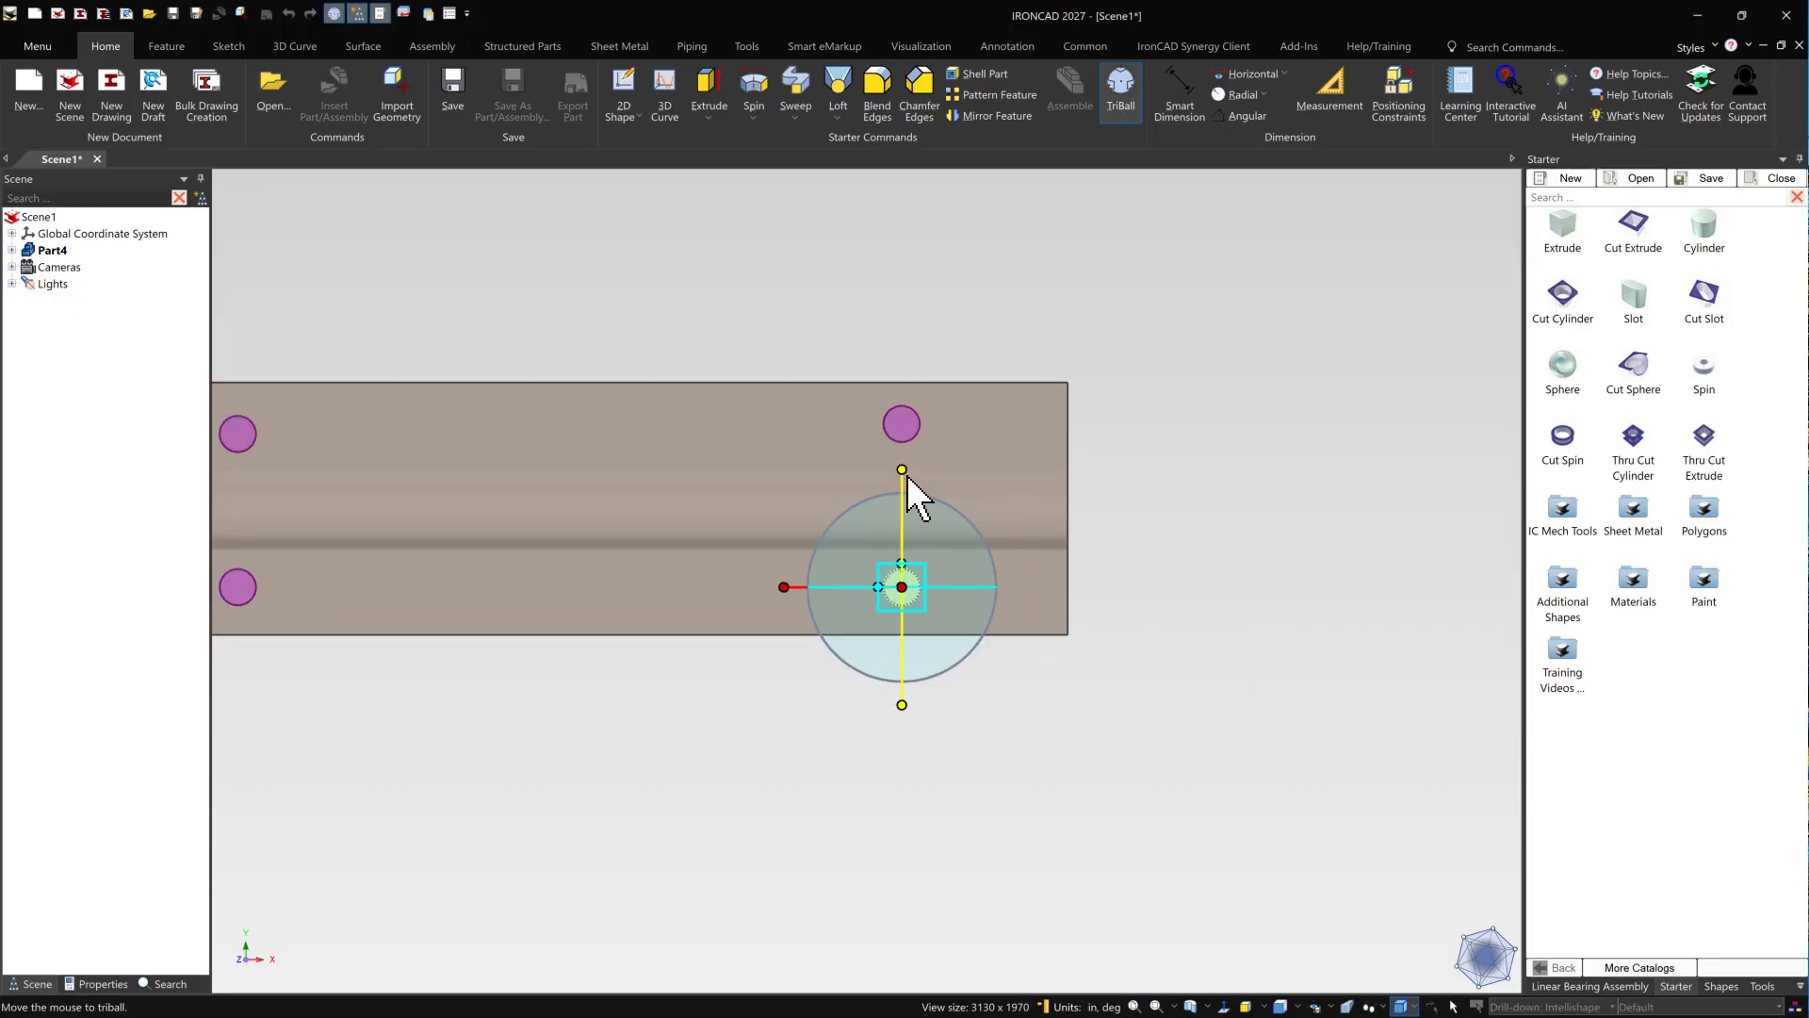
right_click(903, 705)
left_click(990, 853)
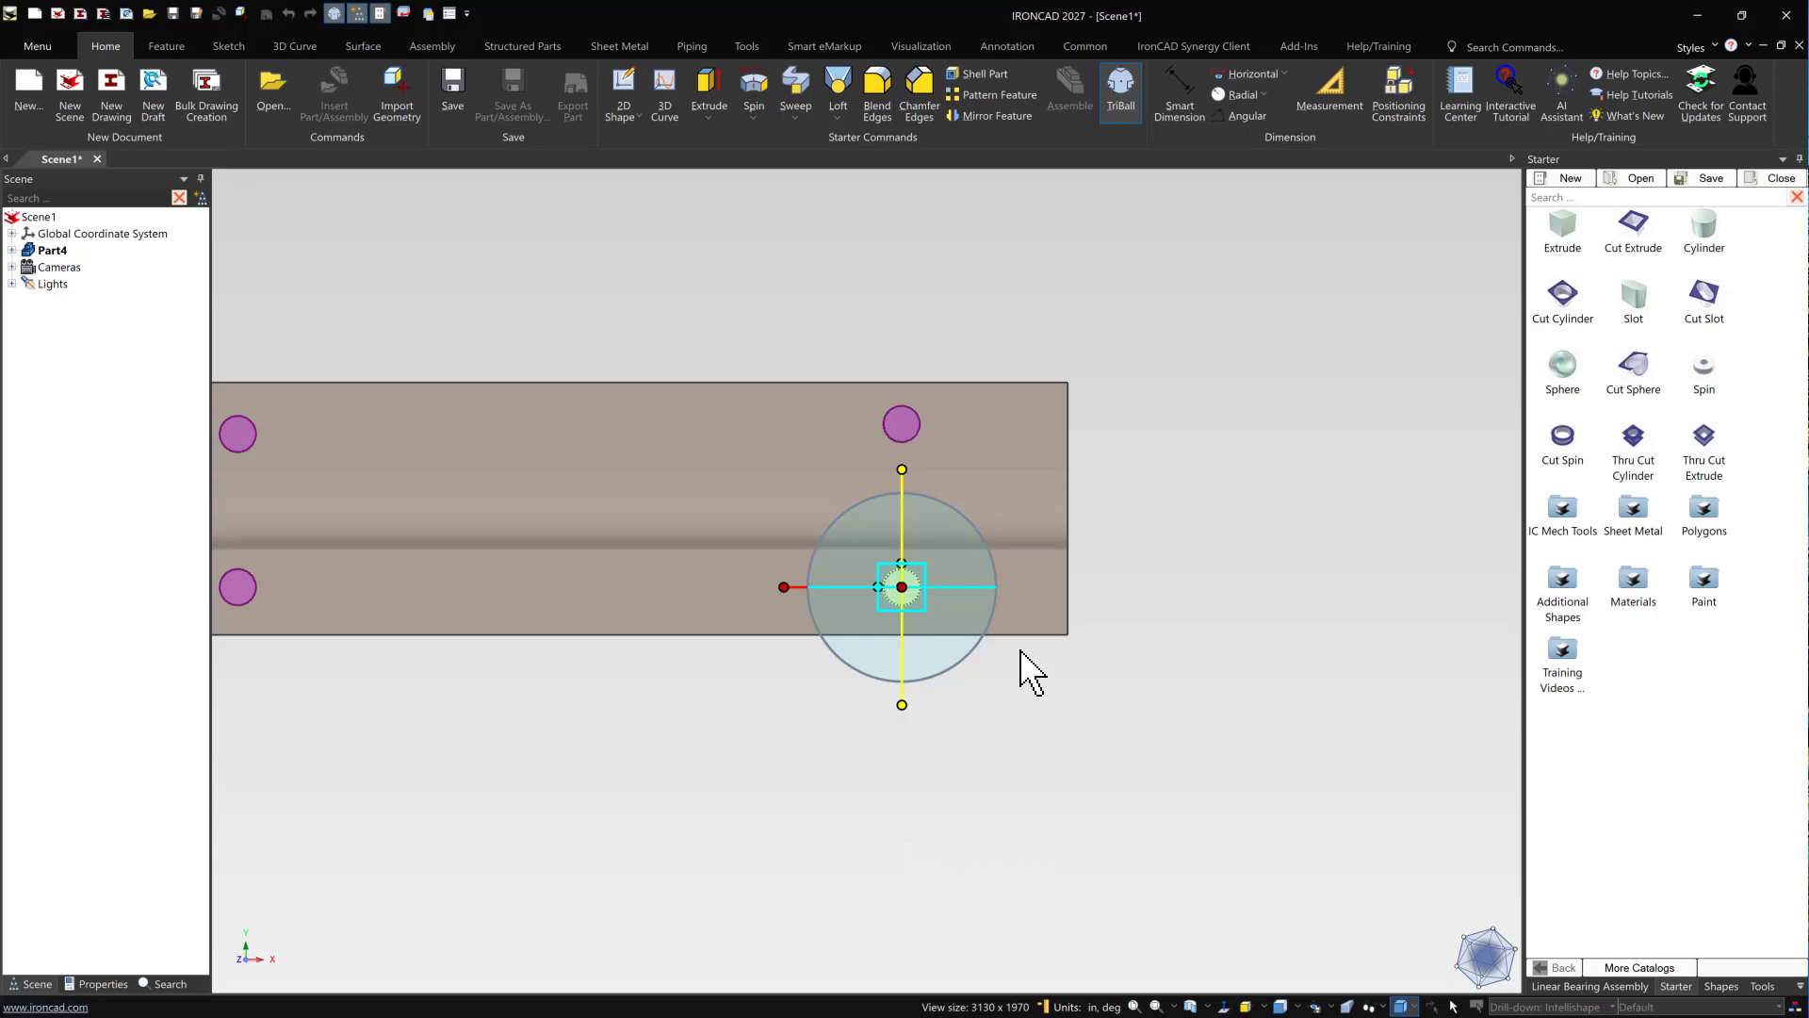
left_click(1021, 636)
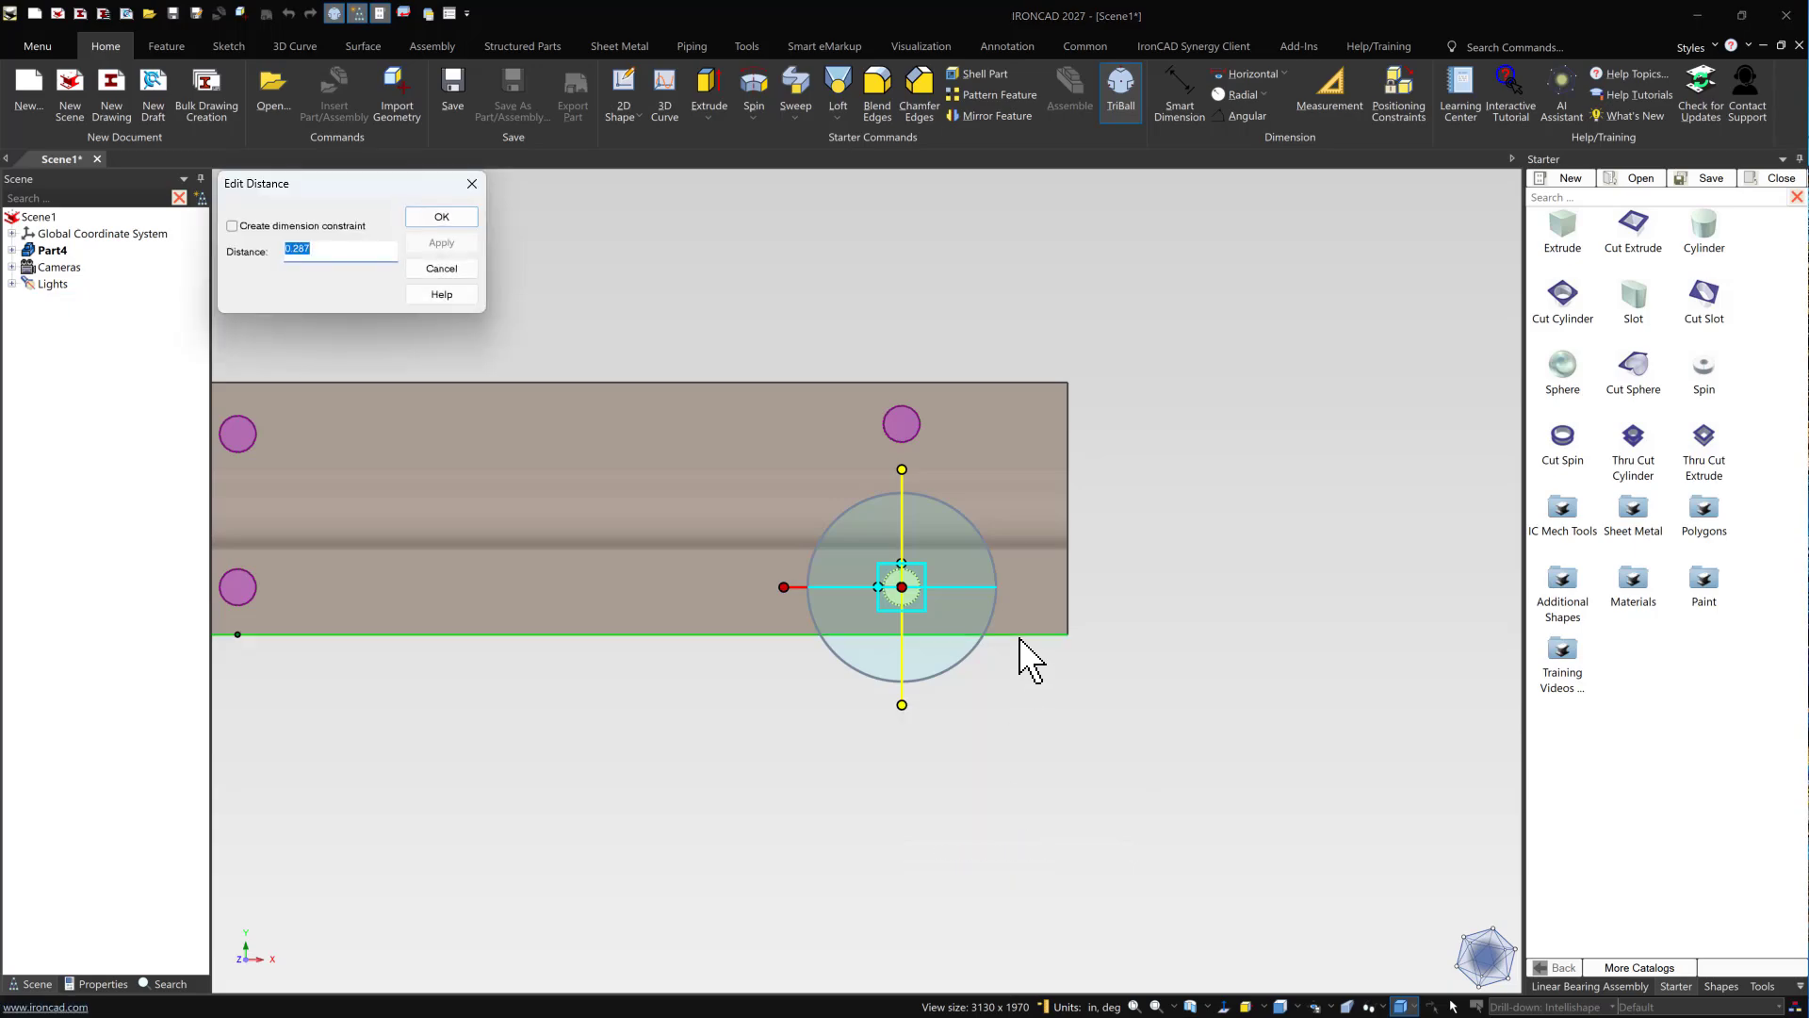
key("Return")
key("F10")
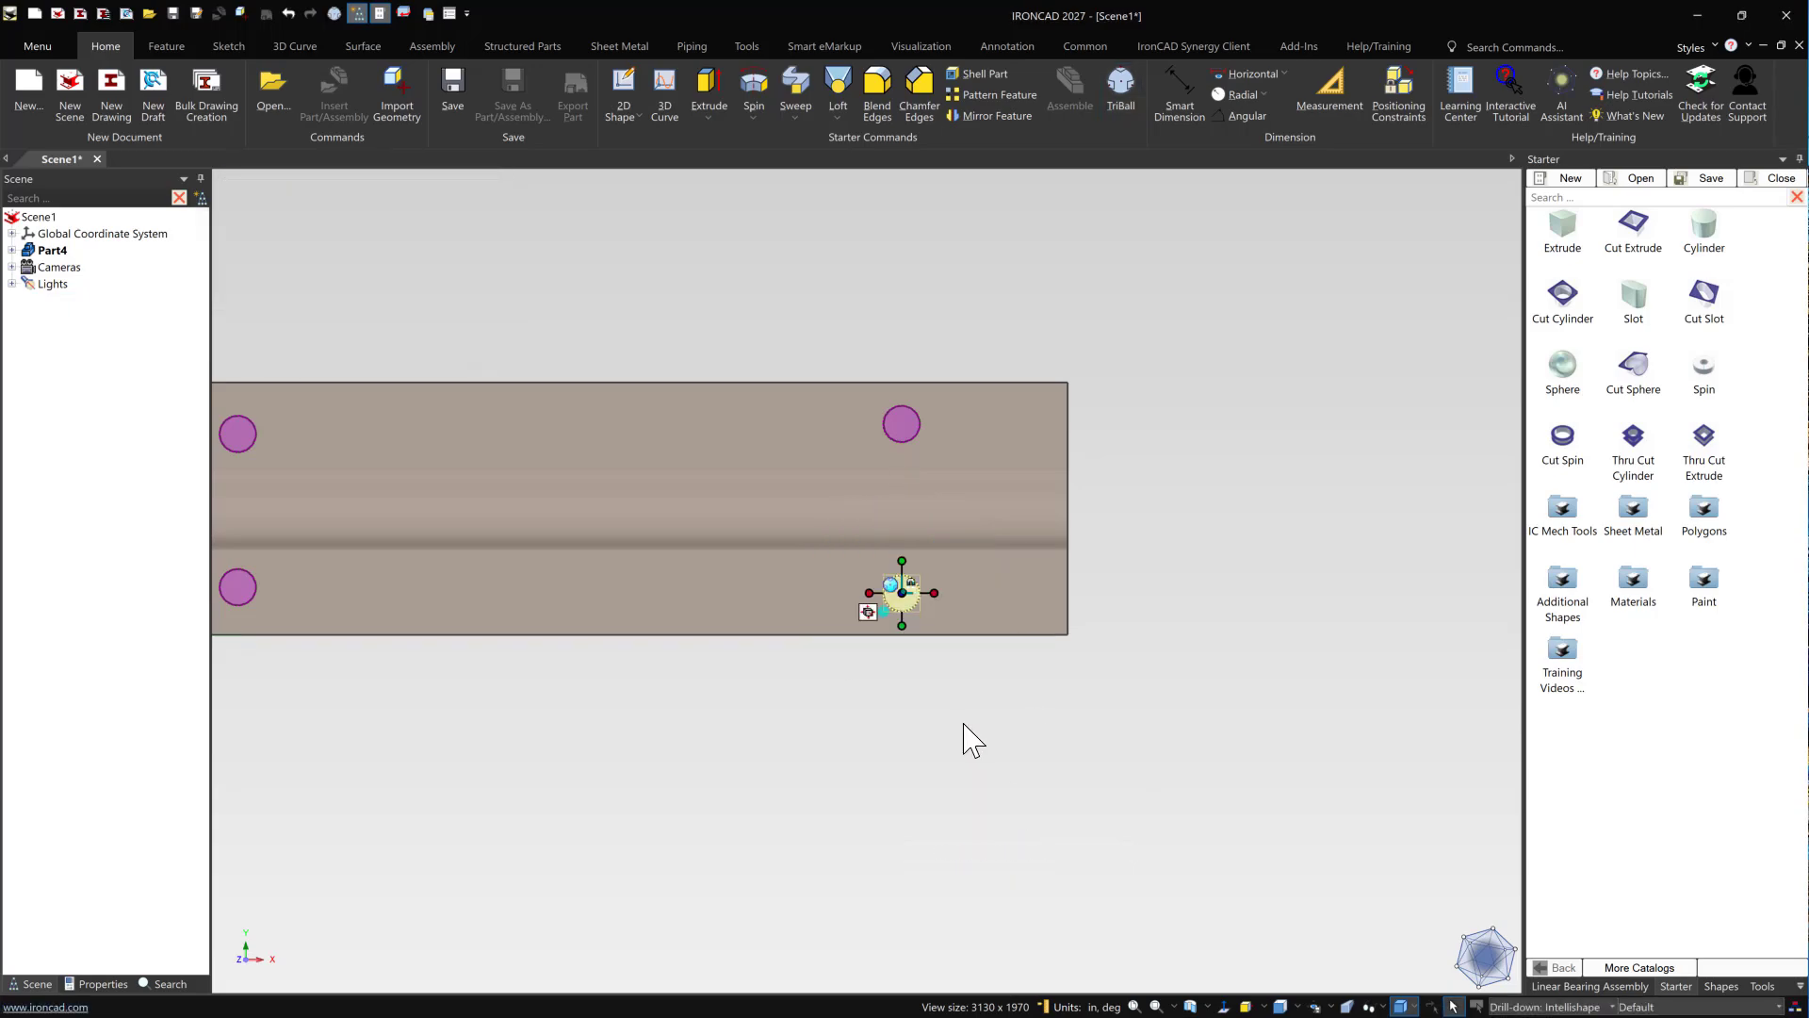
left_click(964, 726)
scroll(550, 668, "down", 5)
left_click(473, 575)
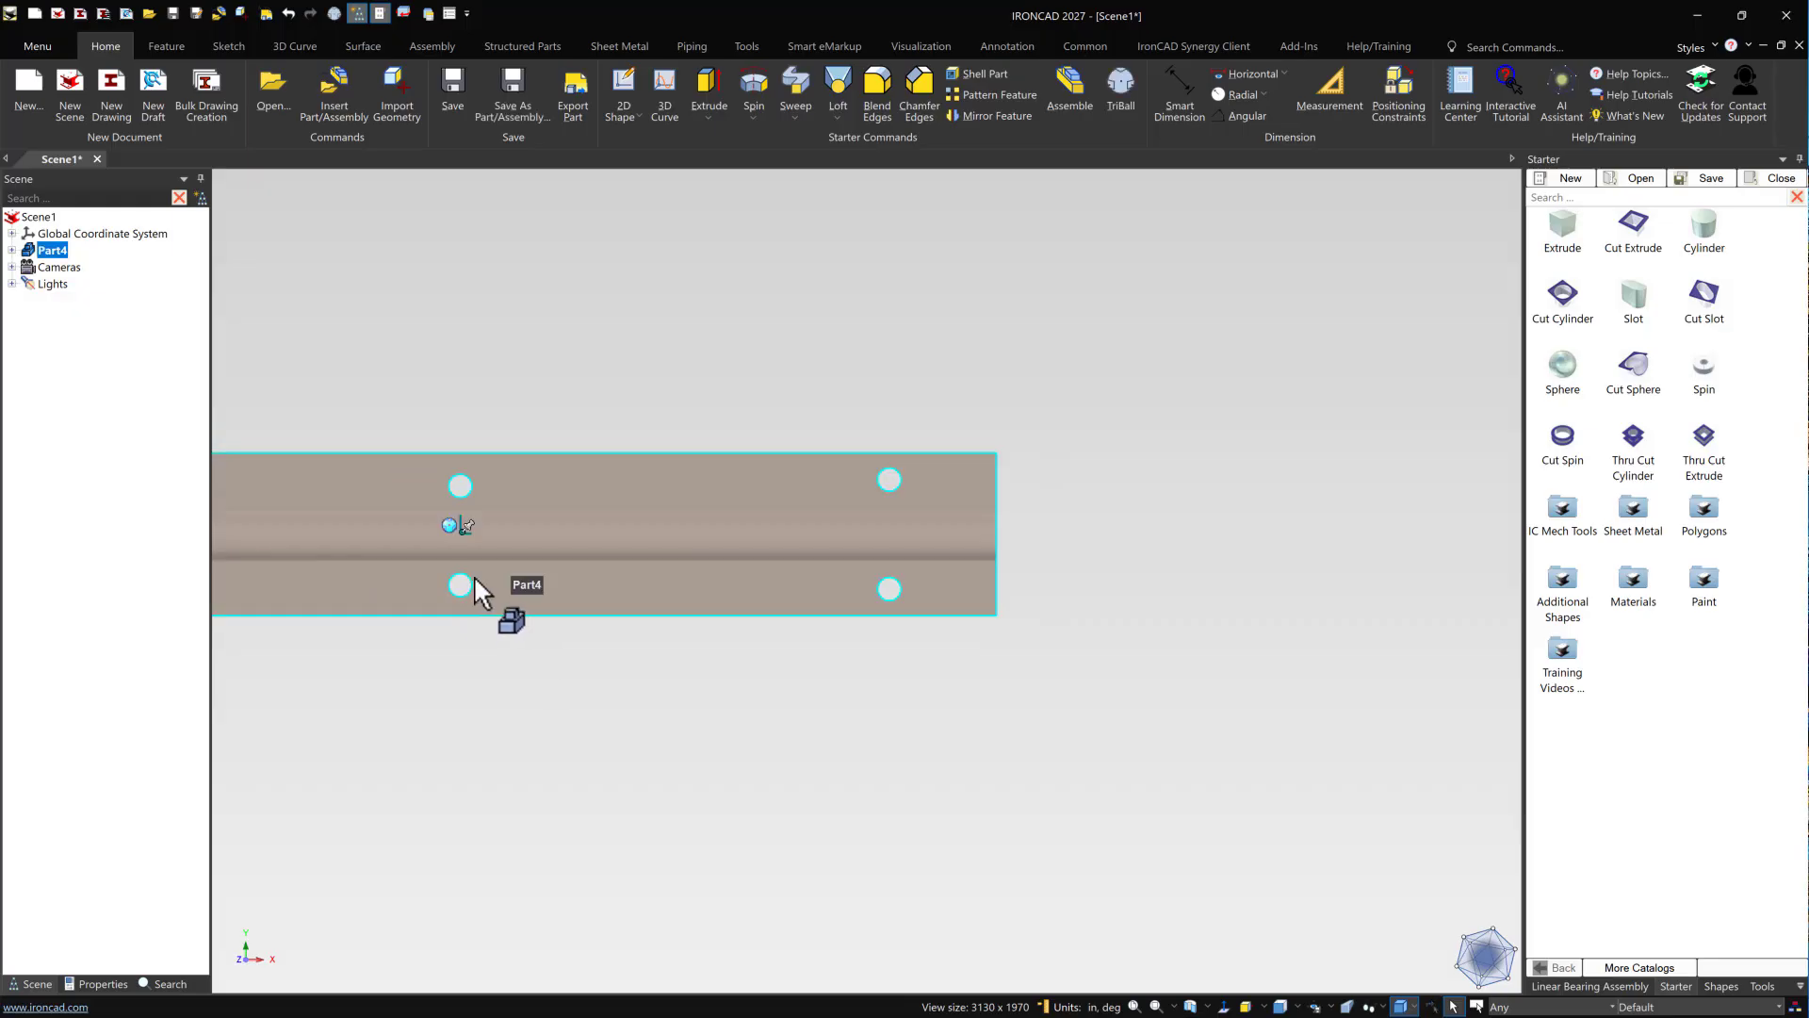
left_click(473, 575)
key("F10")
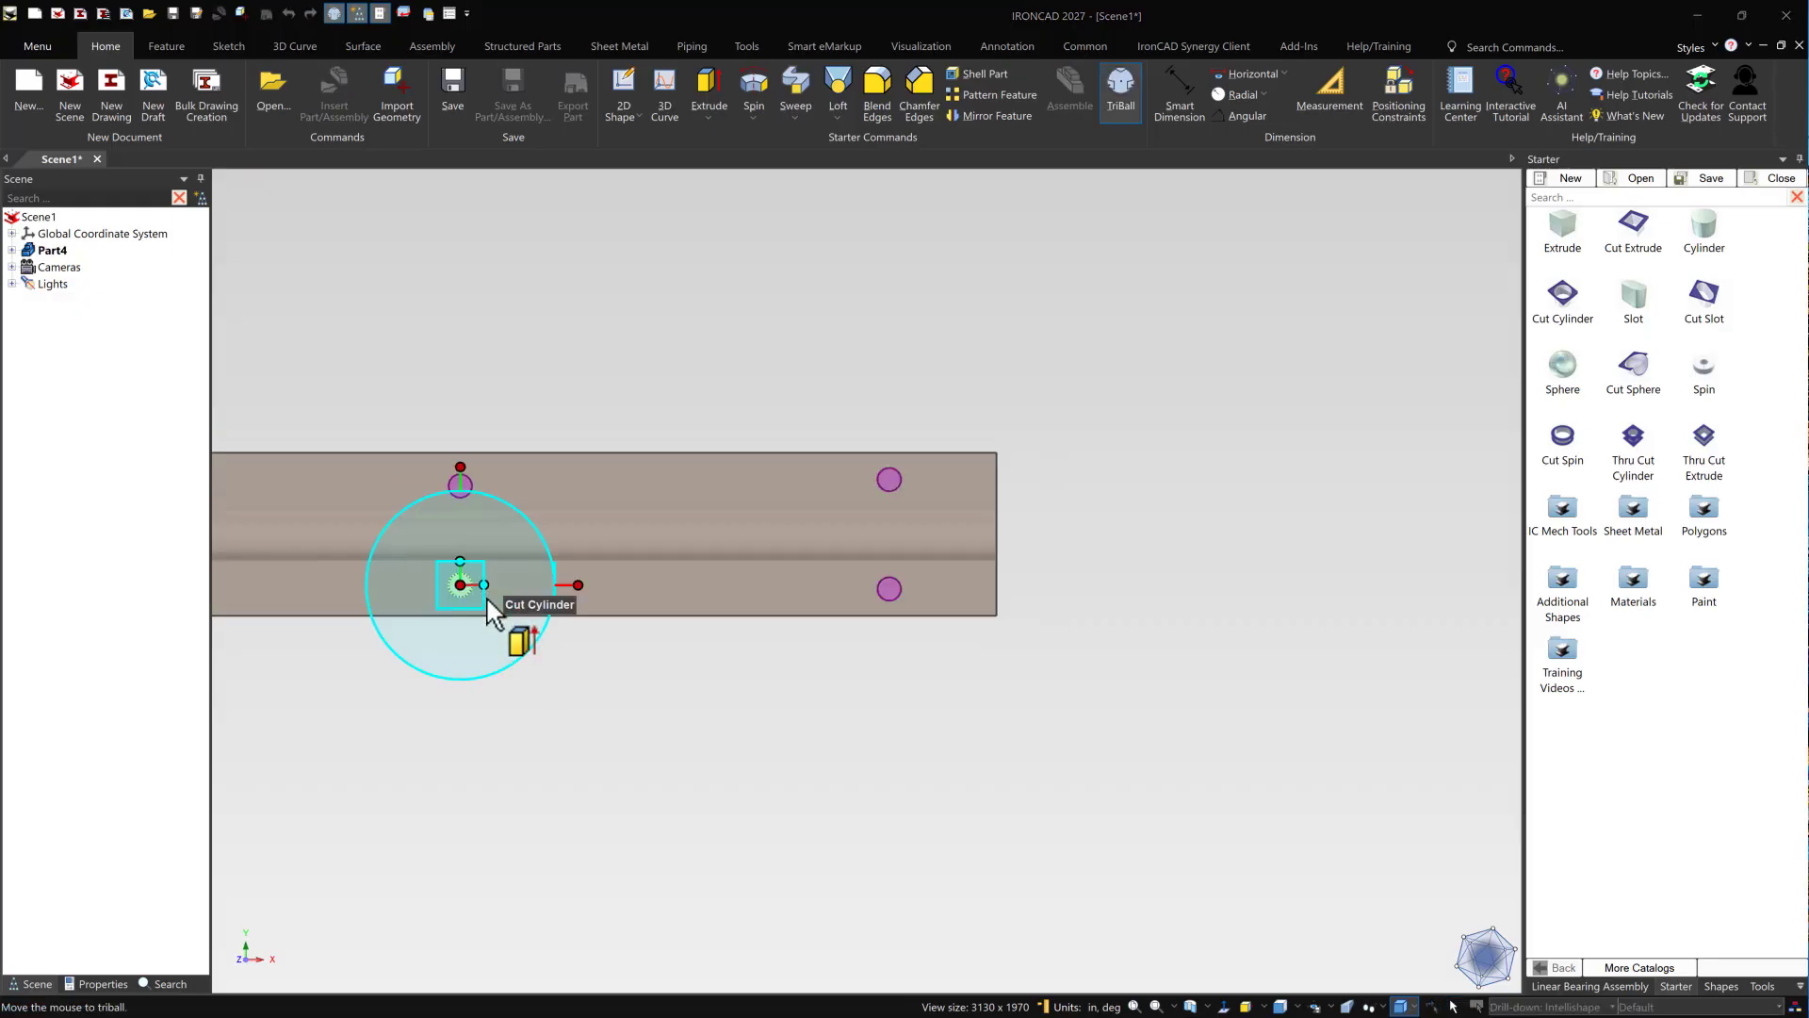
right_click(460, 466)
left_click(569, 613)
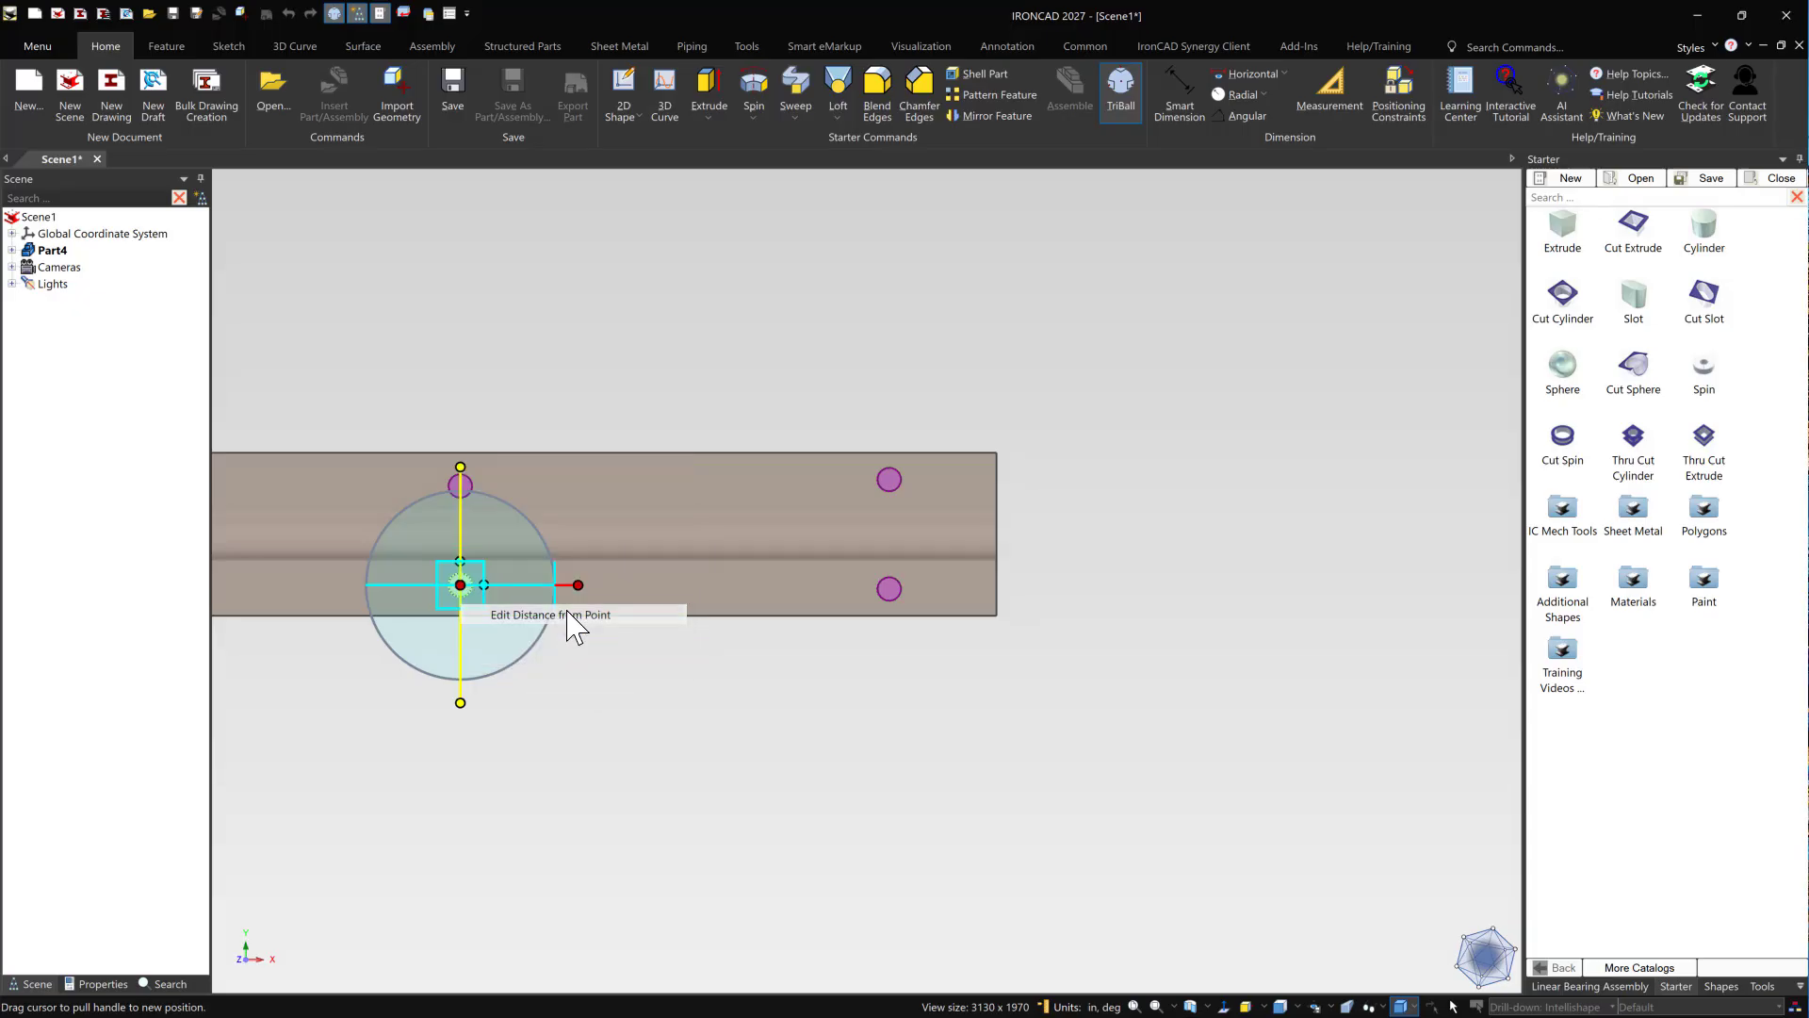
left_click(570, 615)
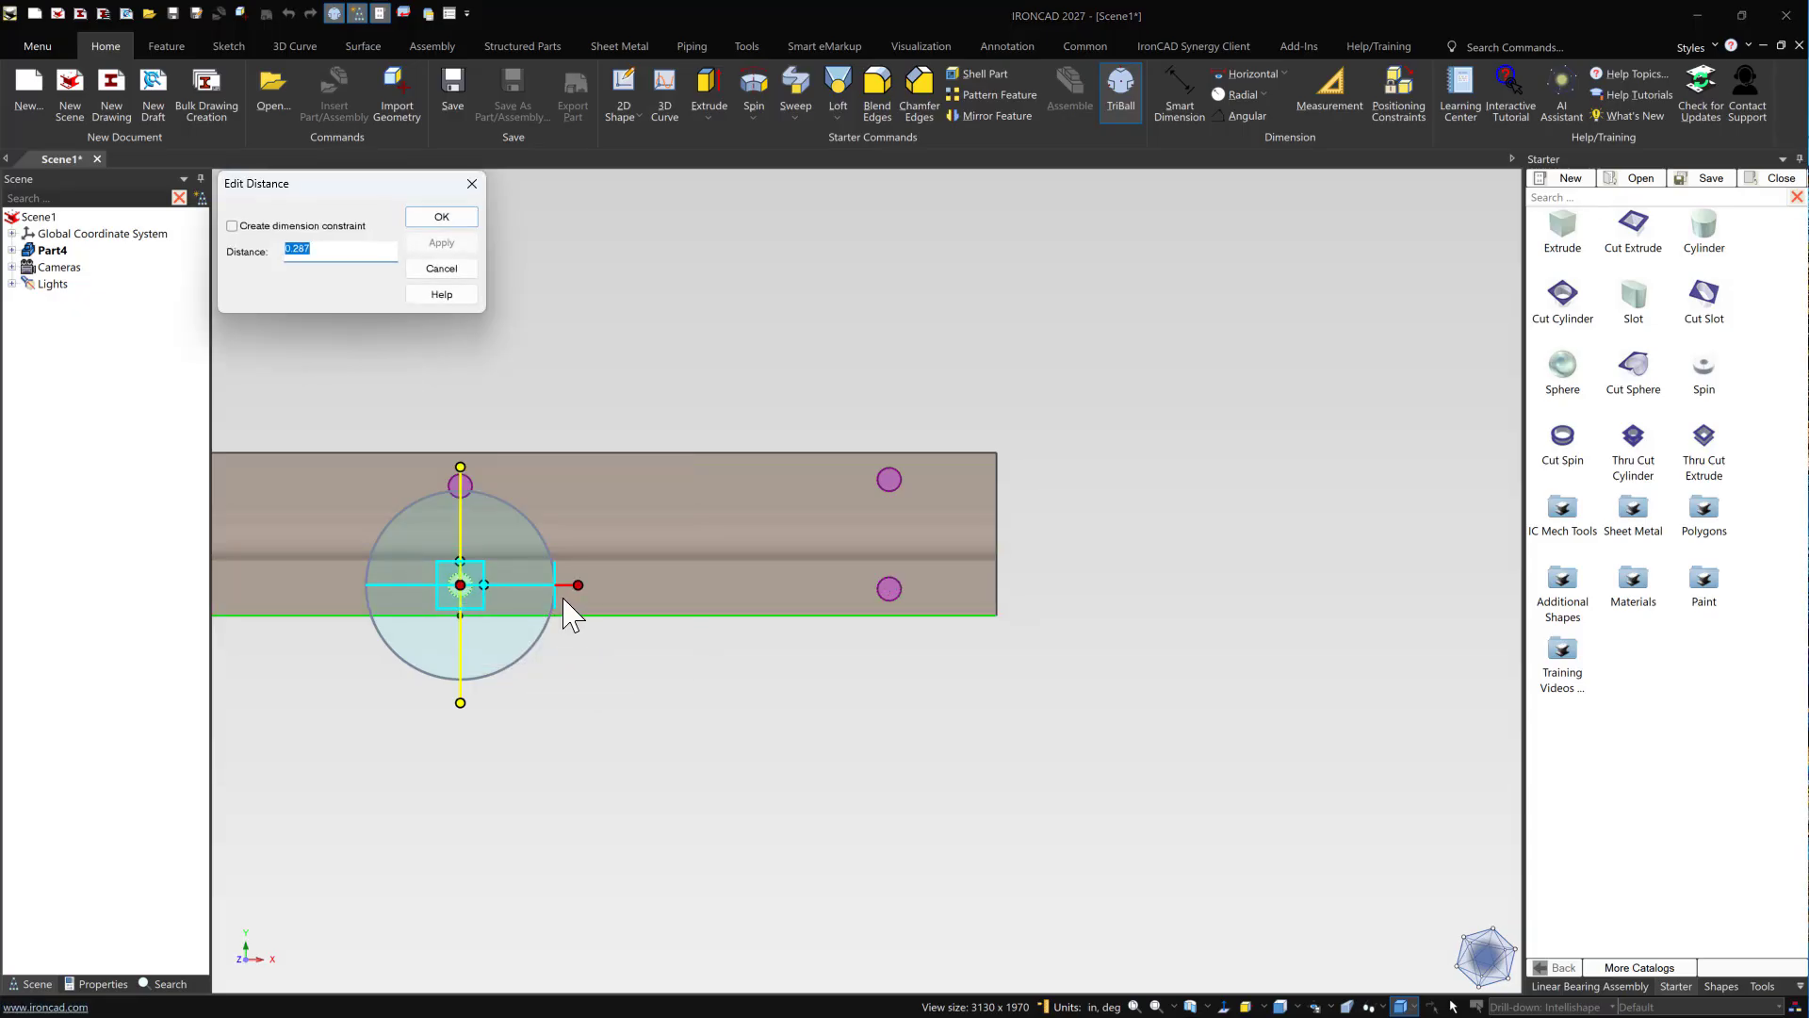
key("Return")
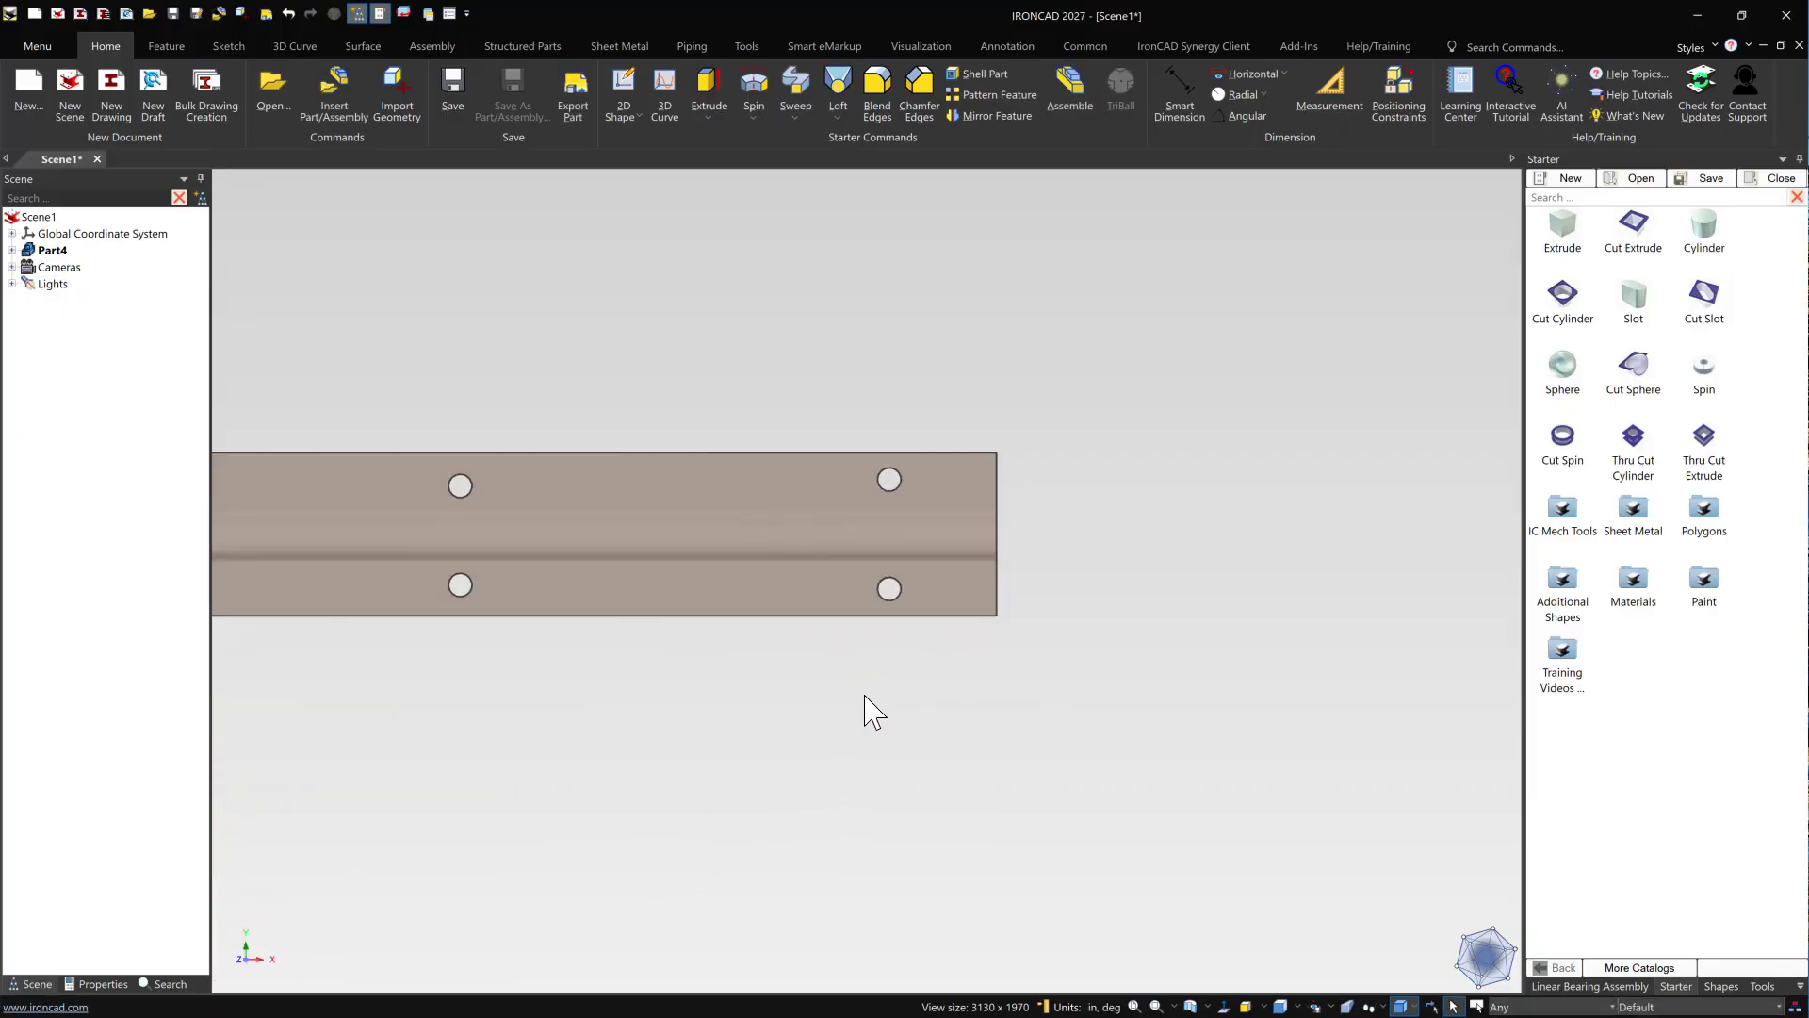
- Align the middle and -X end holes on the -Y side with that row's +X end hole, using the TriBall constrained across the plate
key("F8")
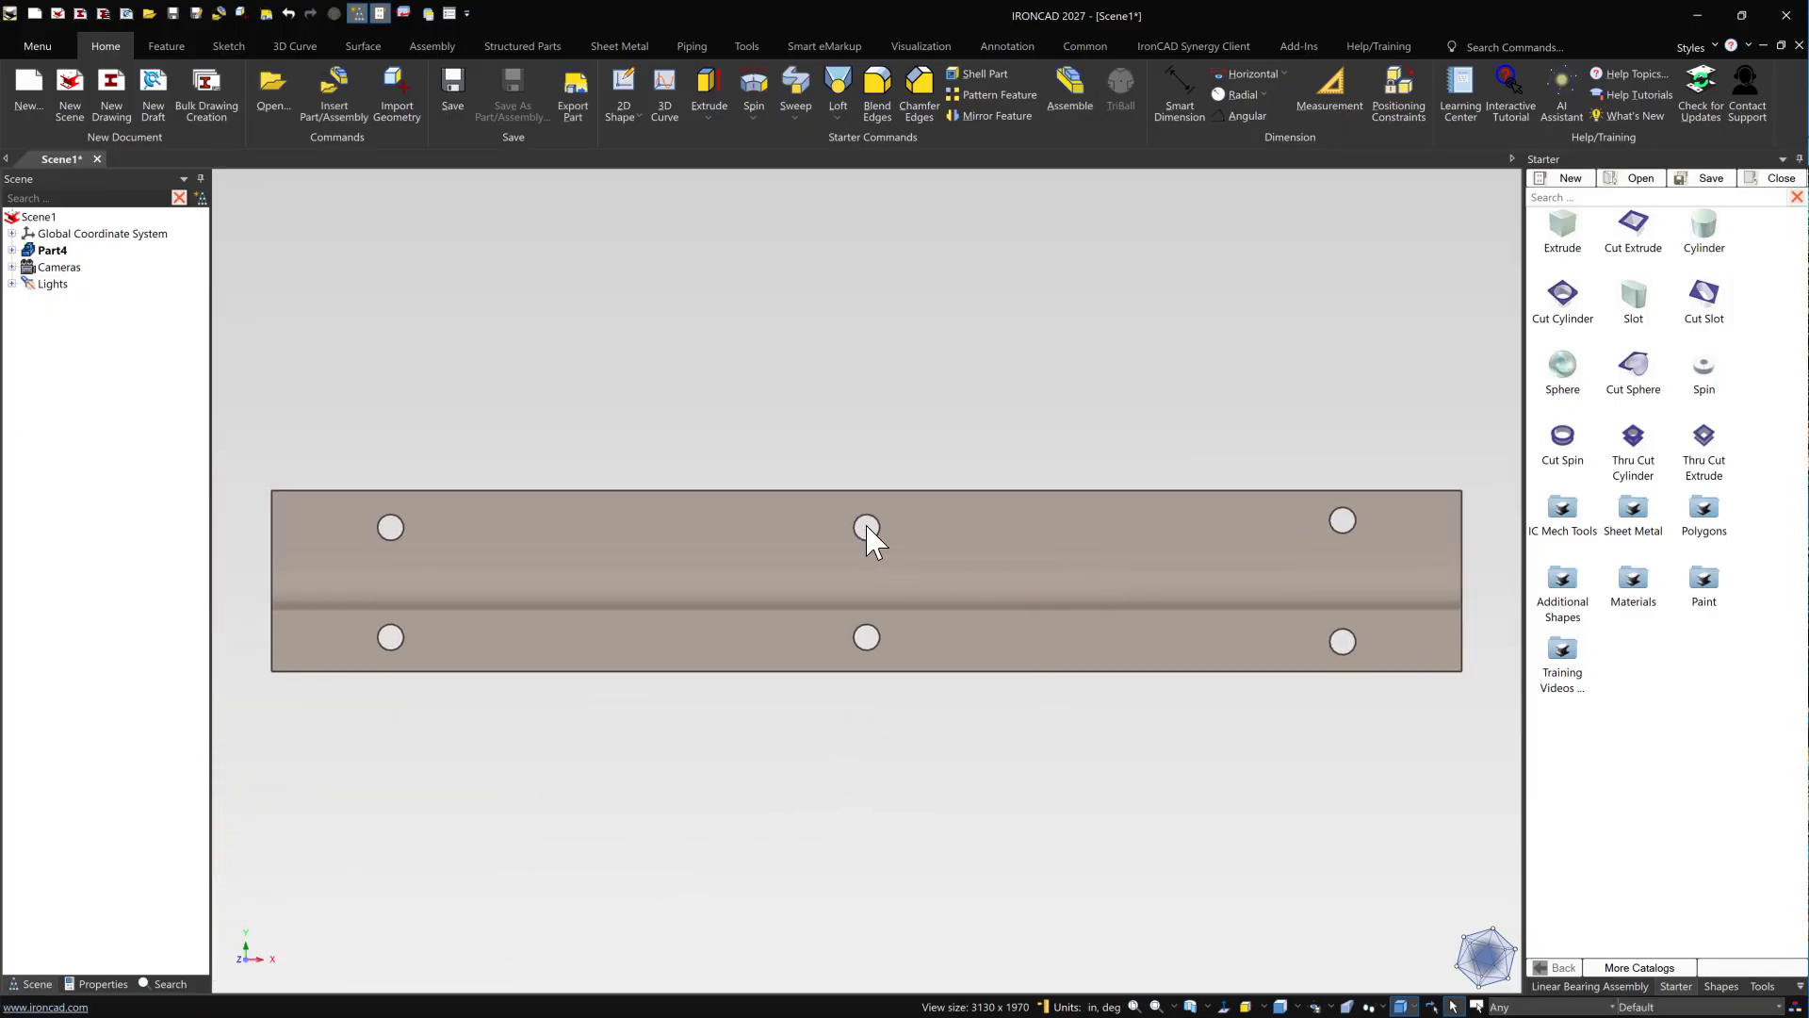
left_click_drag(1354, 514, 872, 524)
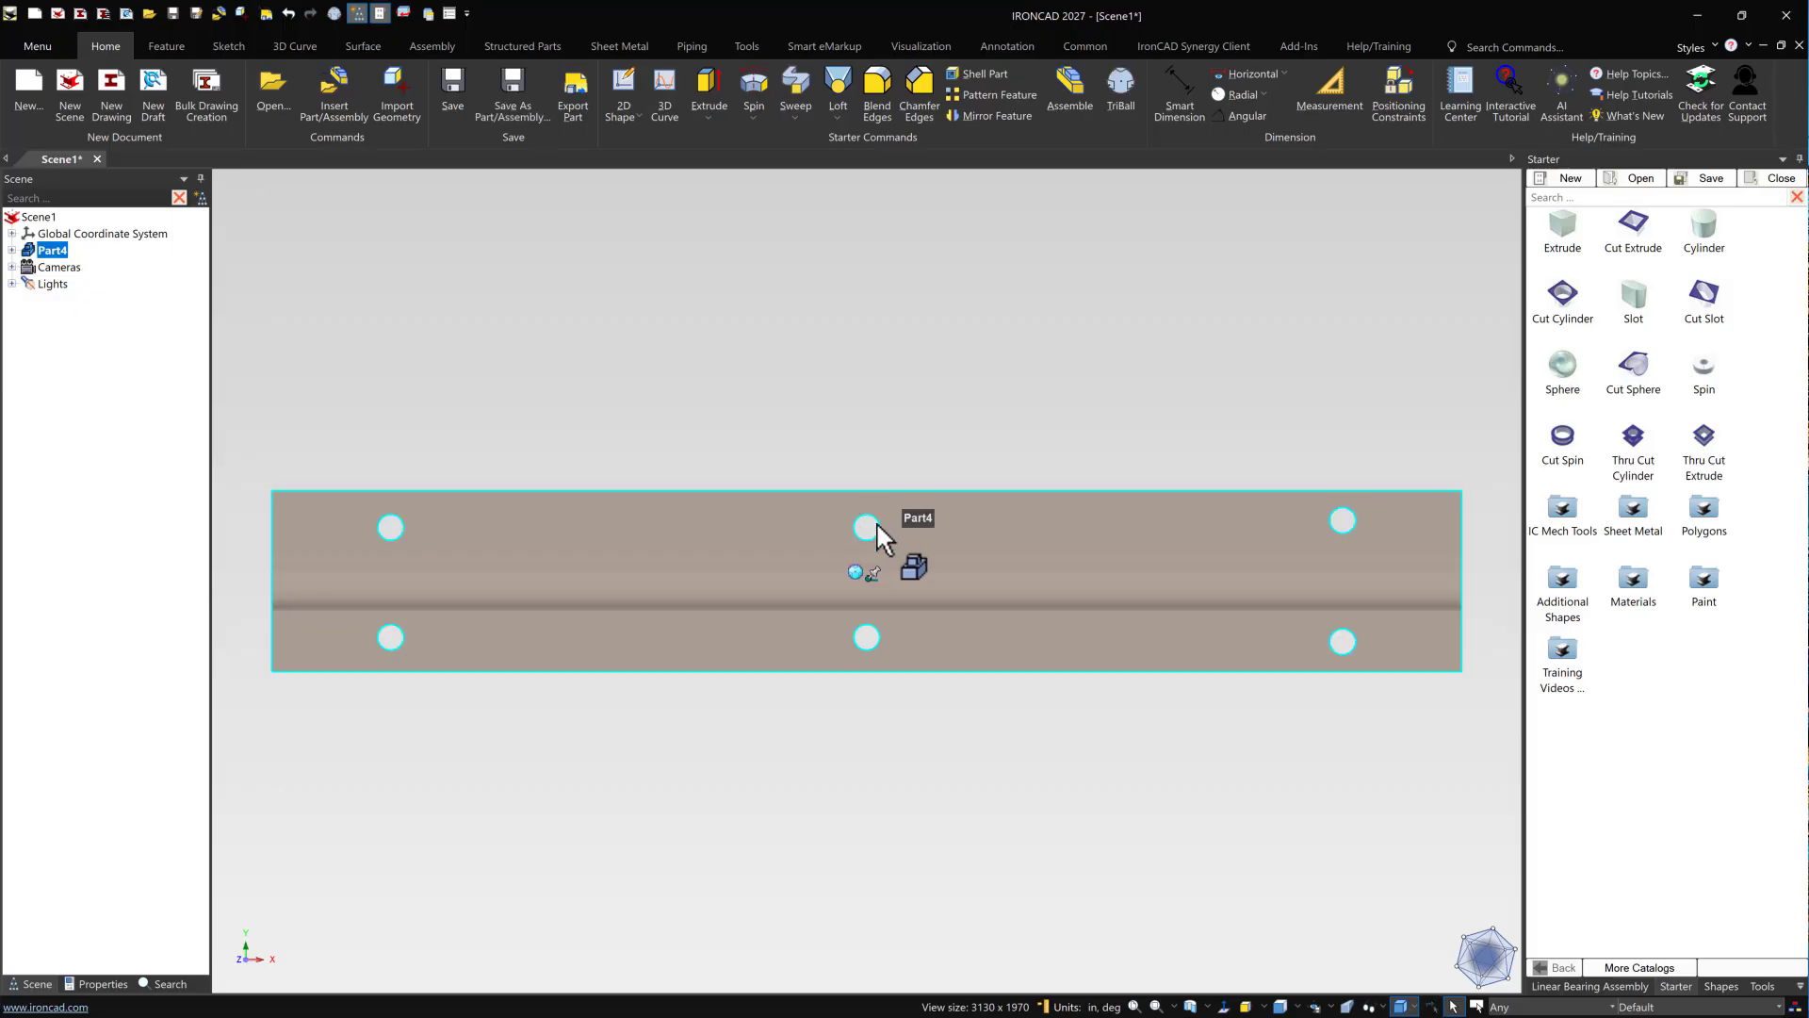
left_click(872, 627, "shift")
left_click(387, 636, "shift")
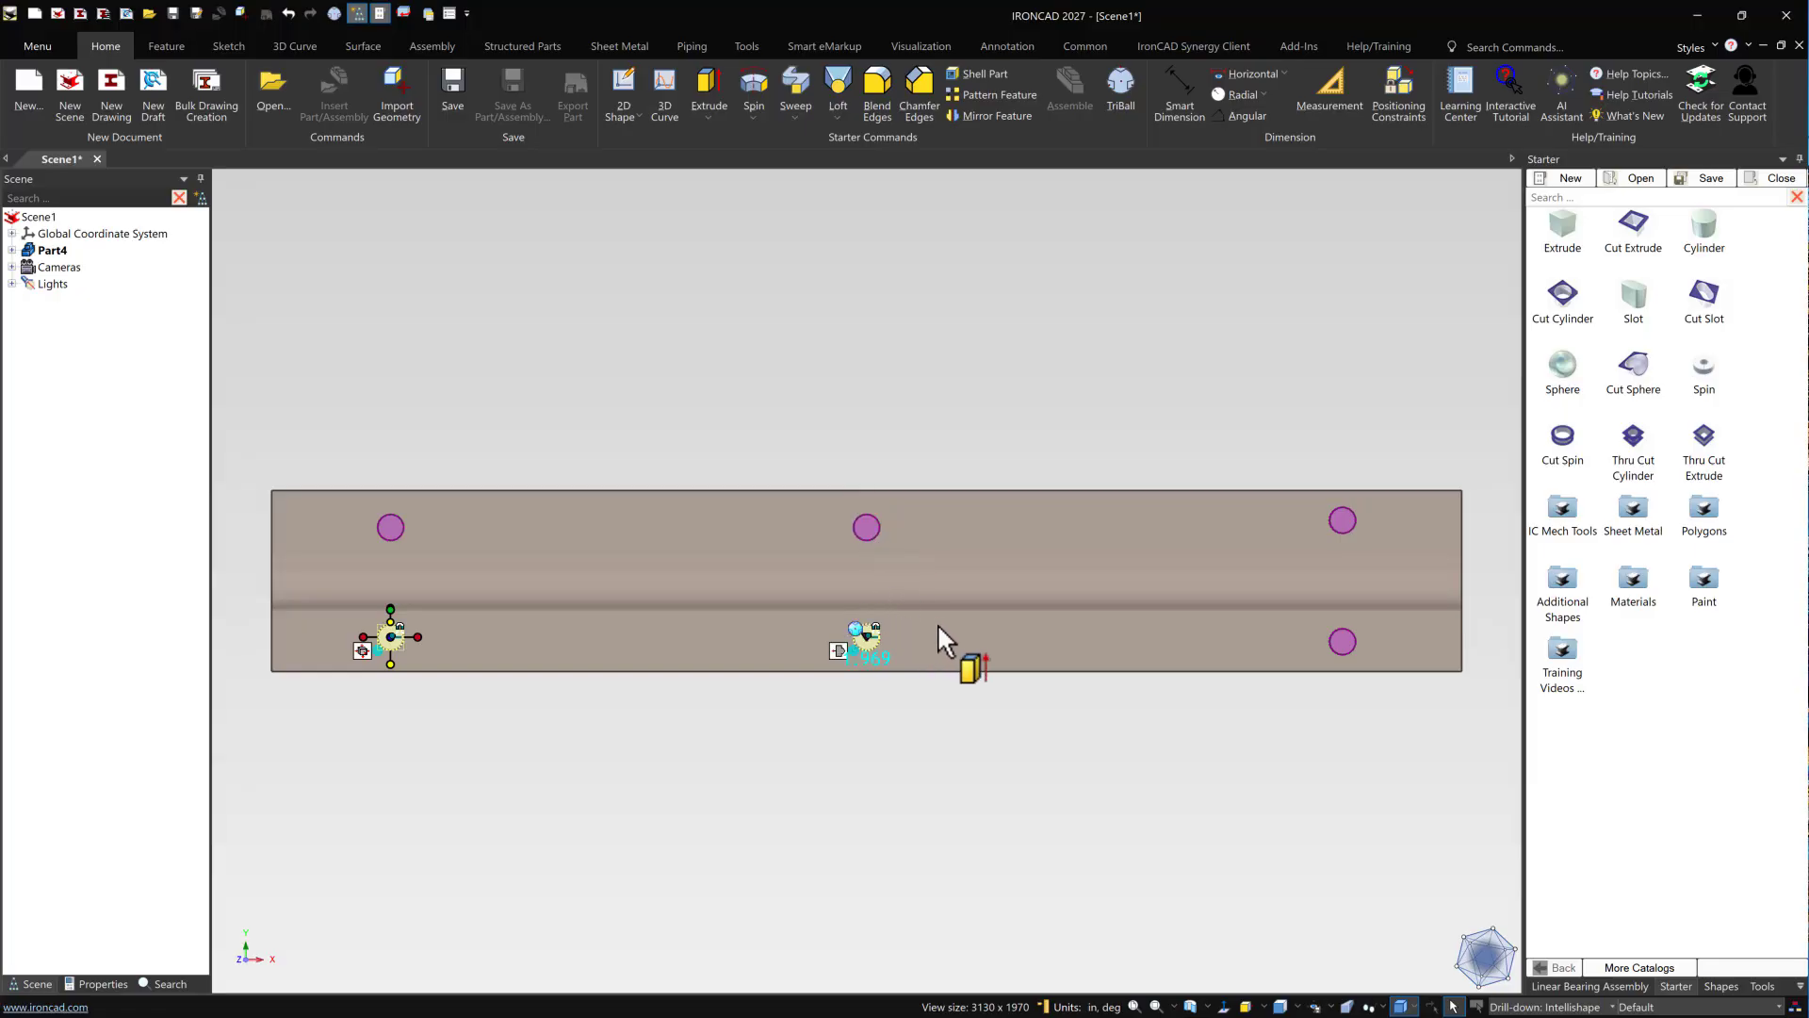
key("F10")
left_click(866, 521)
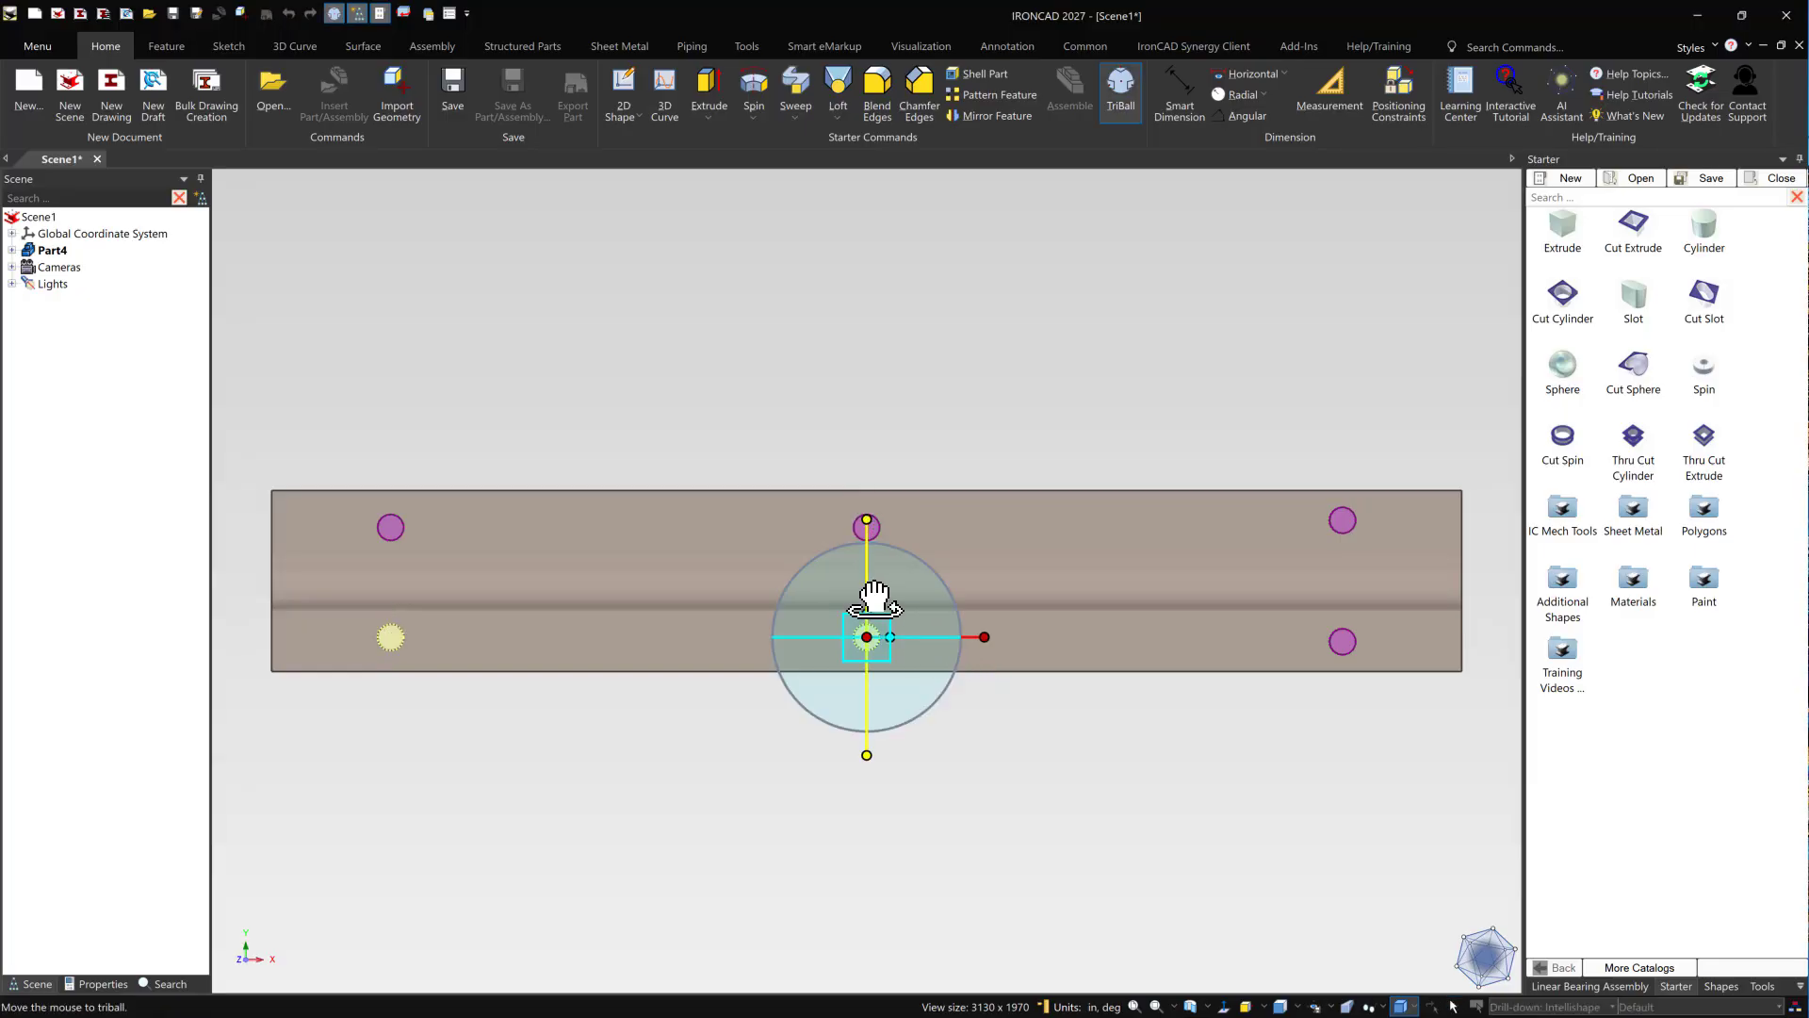
left_click_drag(867, 637, 1371, 638)
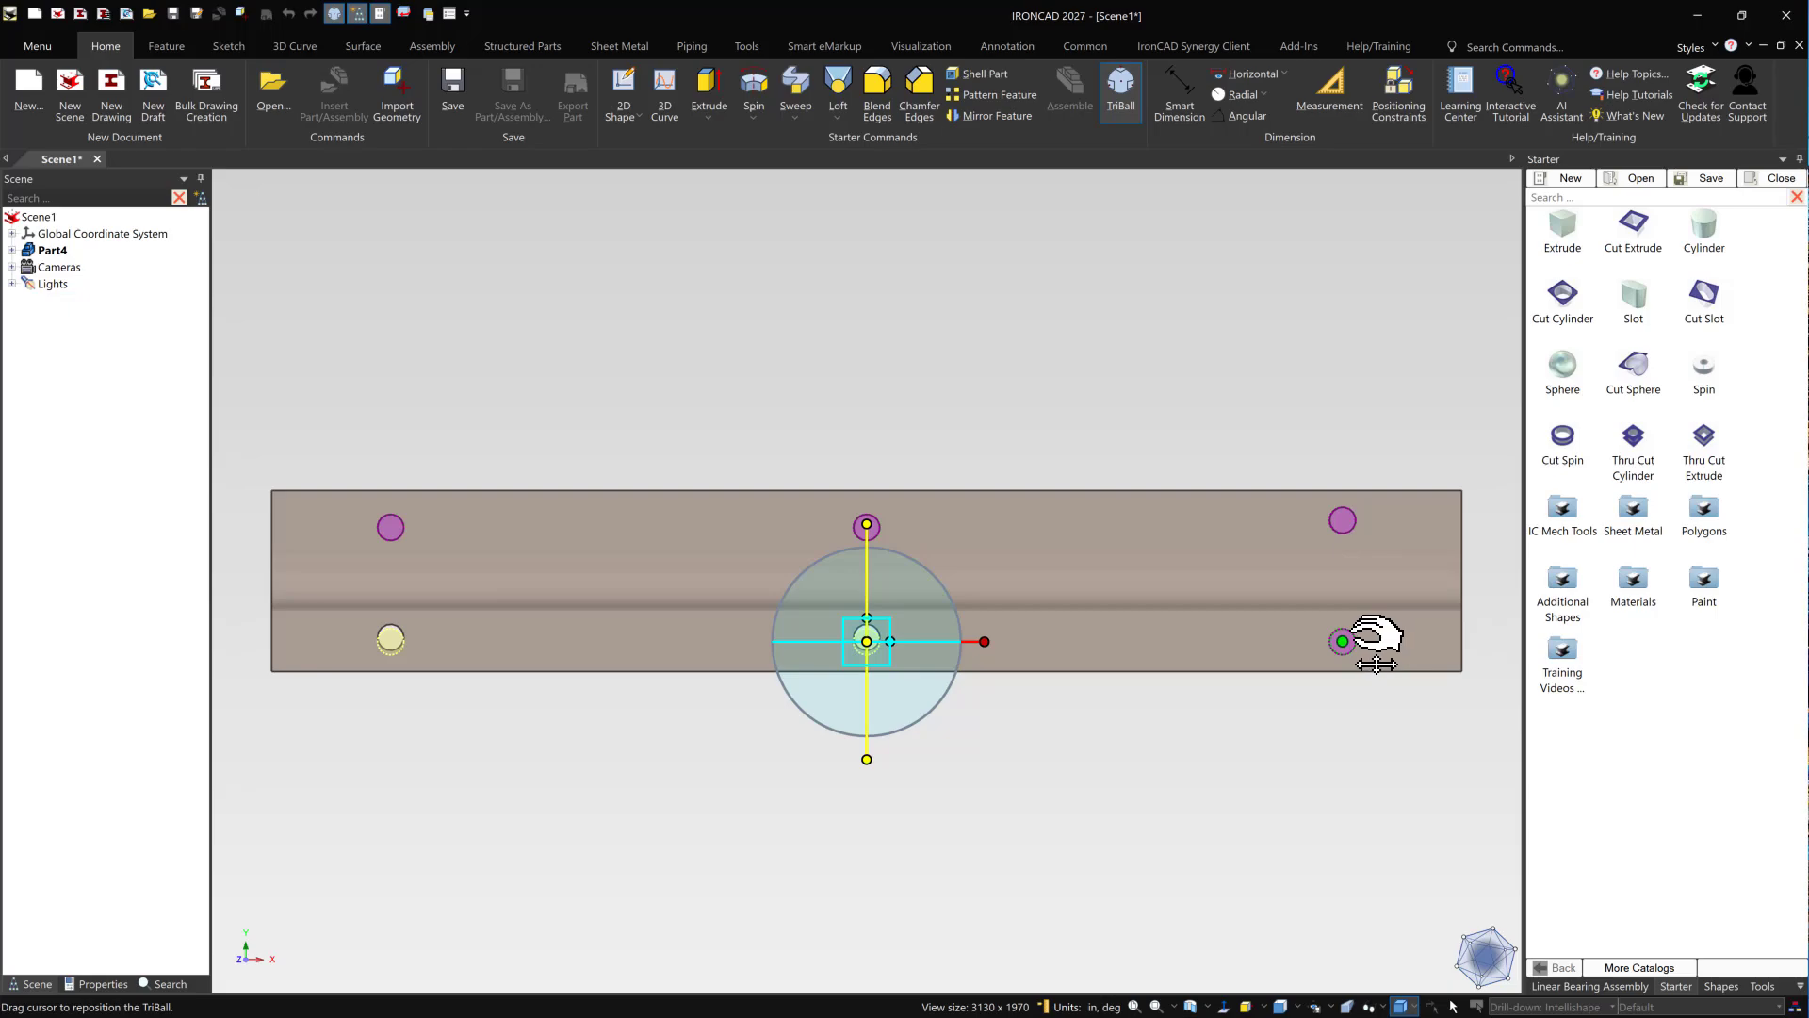
key("F10")
- Align the middle and -X end holes on the +Y side with that row's +X end hole, using the TriBall constrained across the plate
left_click(871, 517)
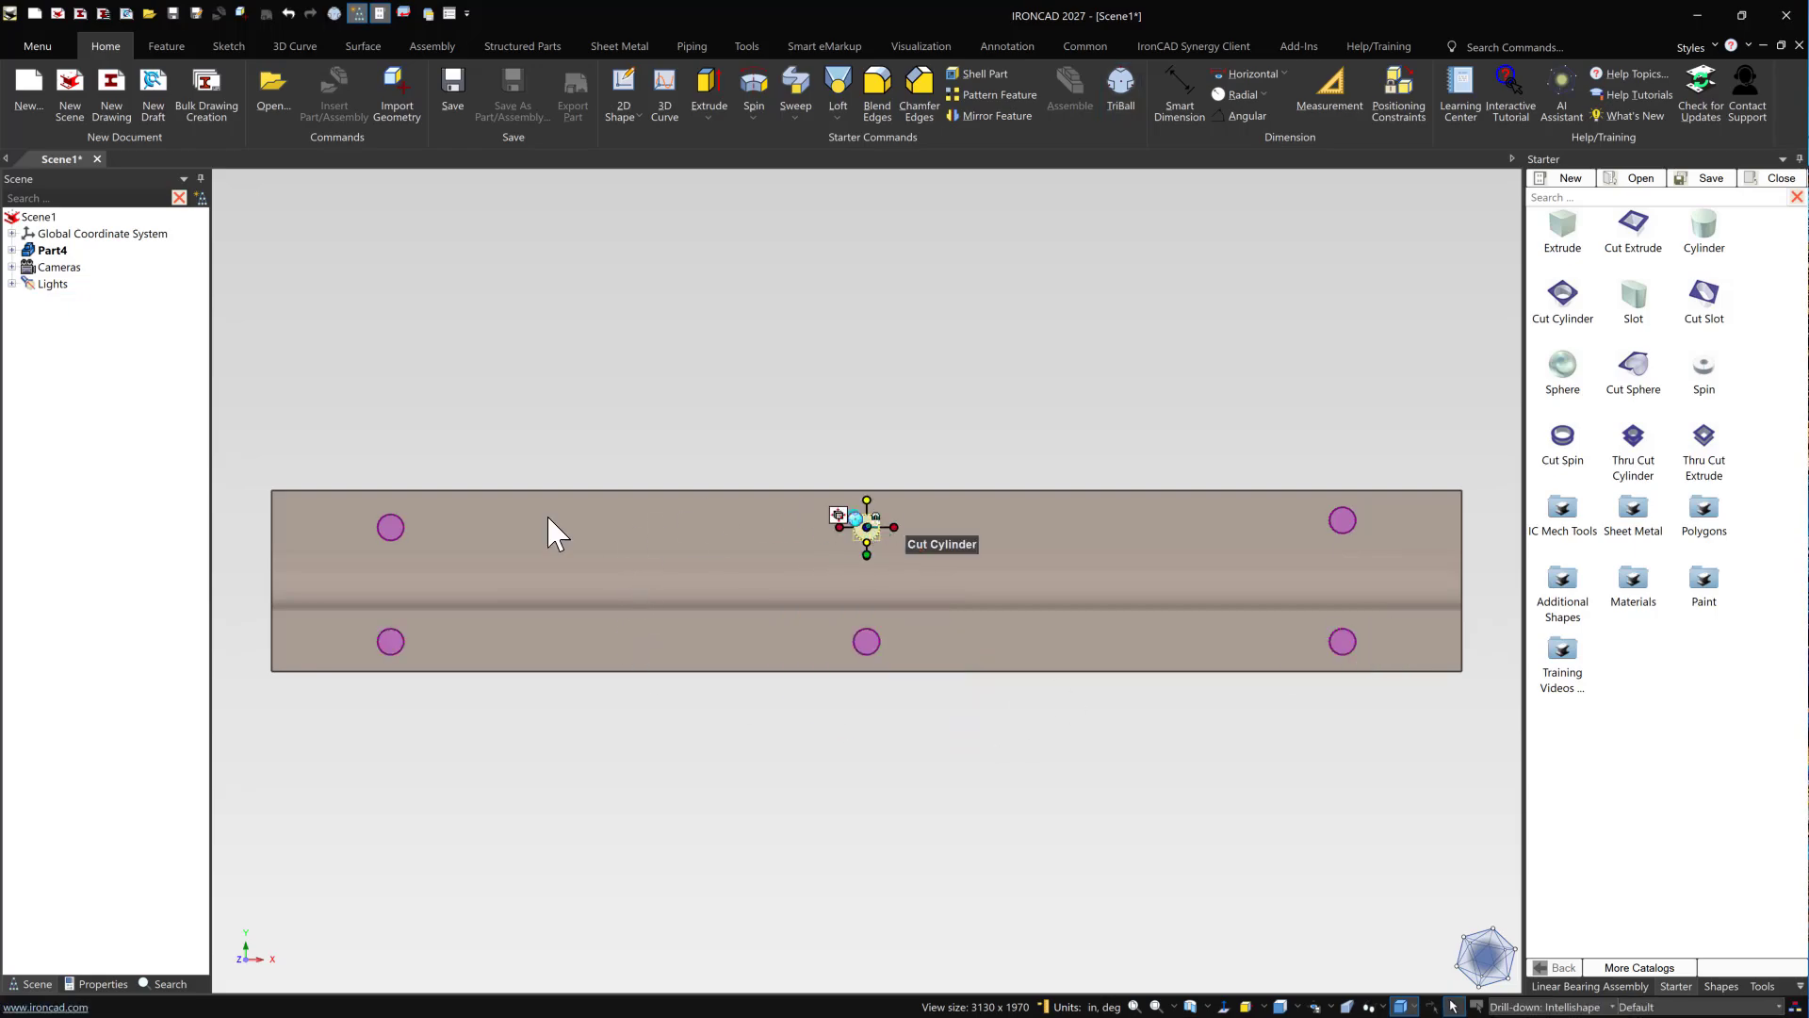
left_click(402, 518, "shift")
key("F10")
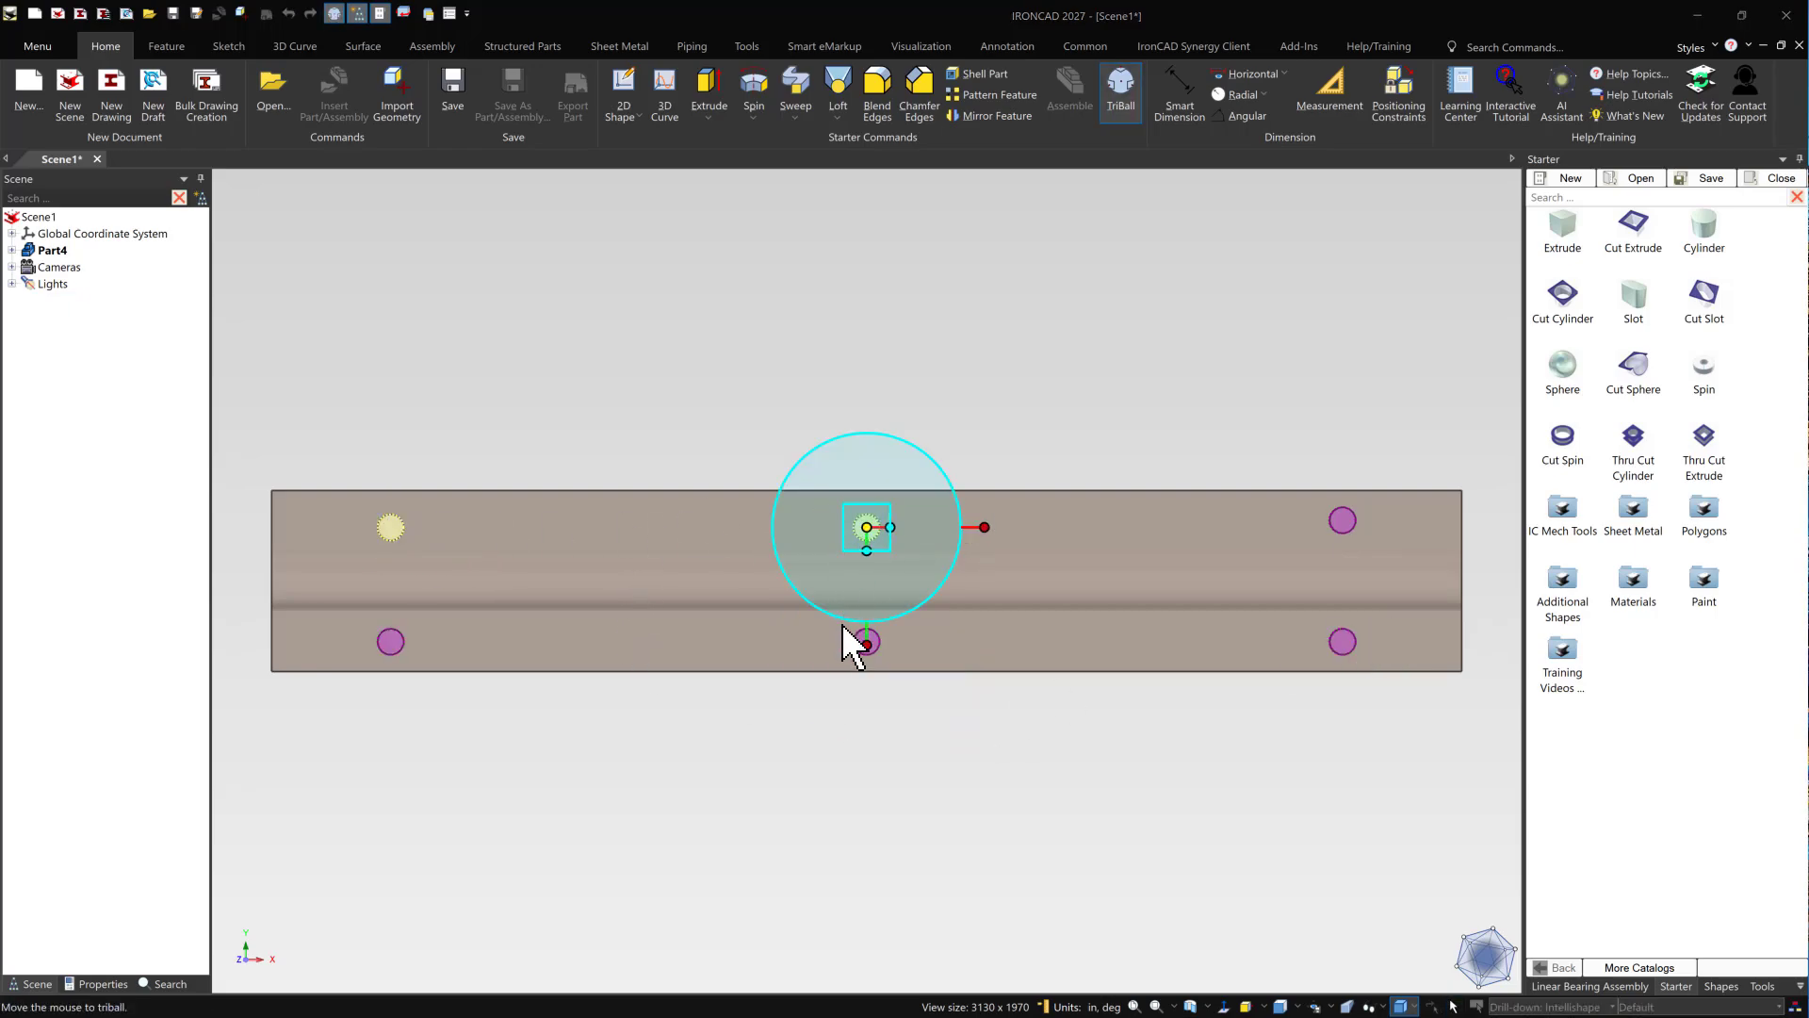
left_click(866, 641)
left_click_drag(867, 527, 1342, 515)
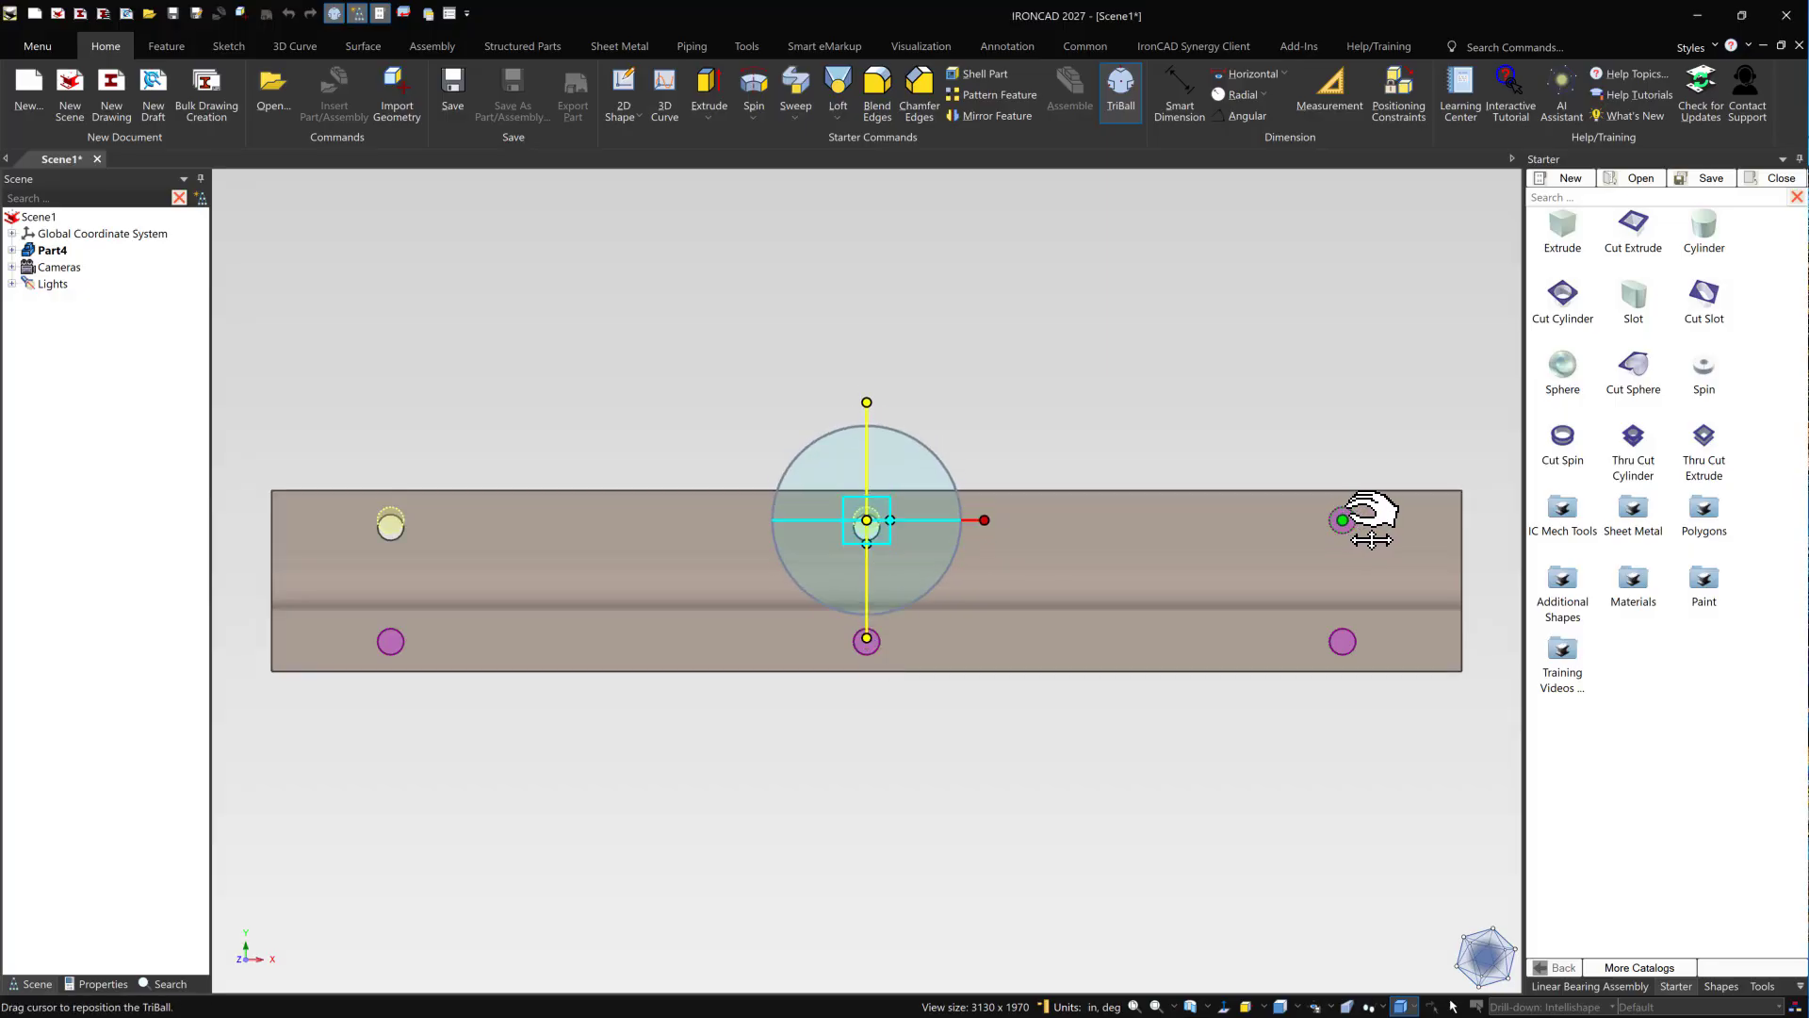
key("F10")
left_click(1049, 415)
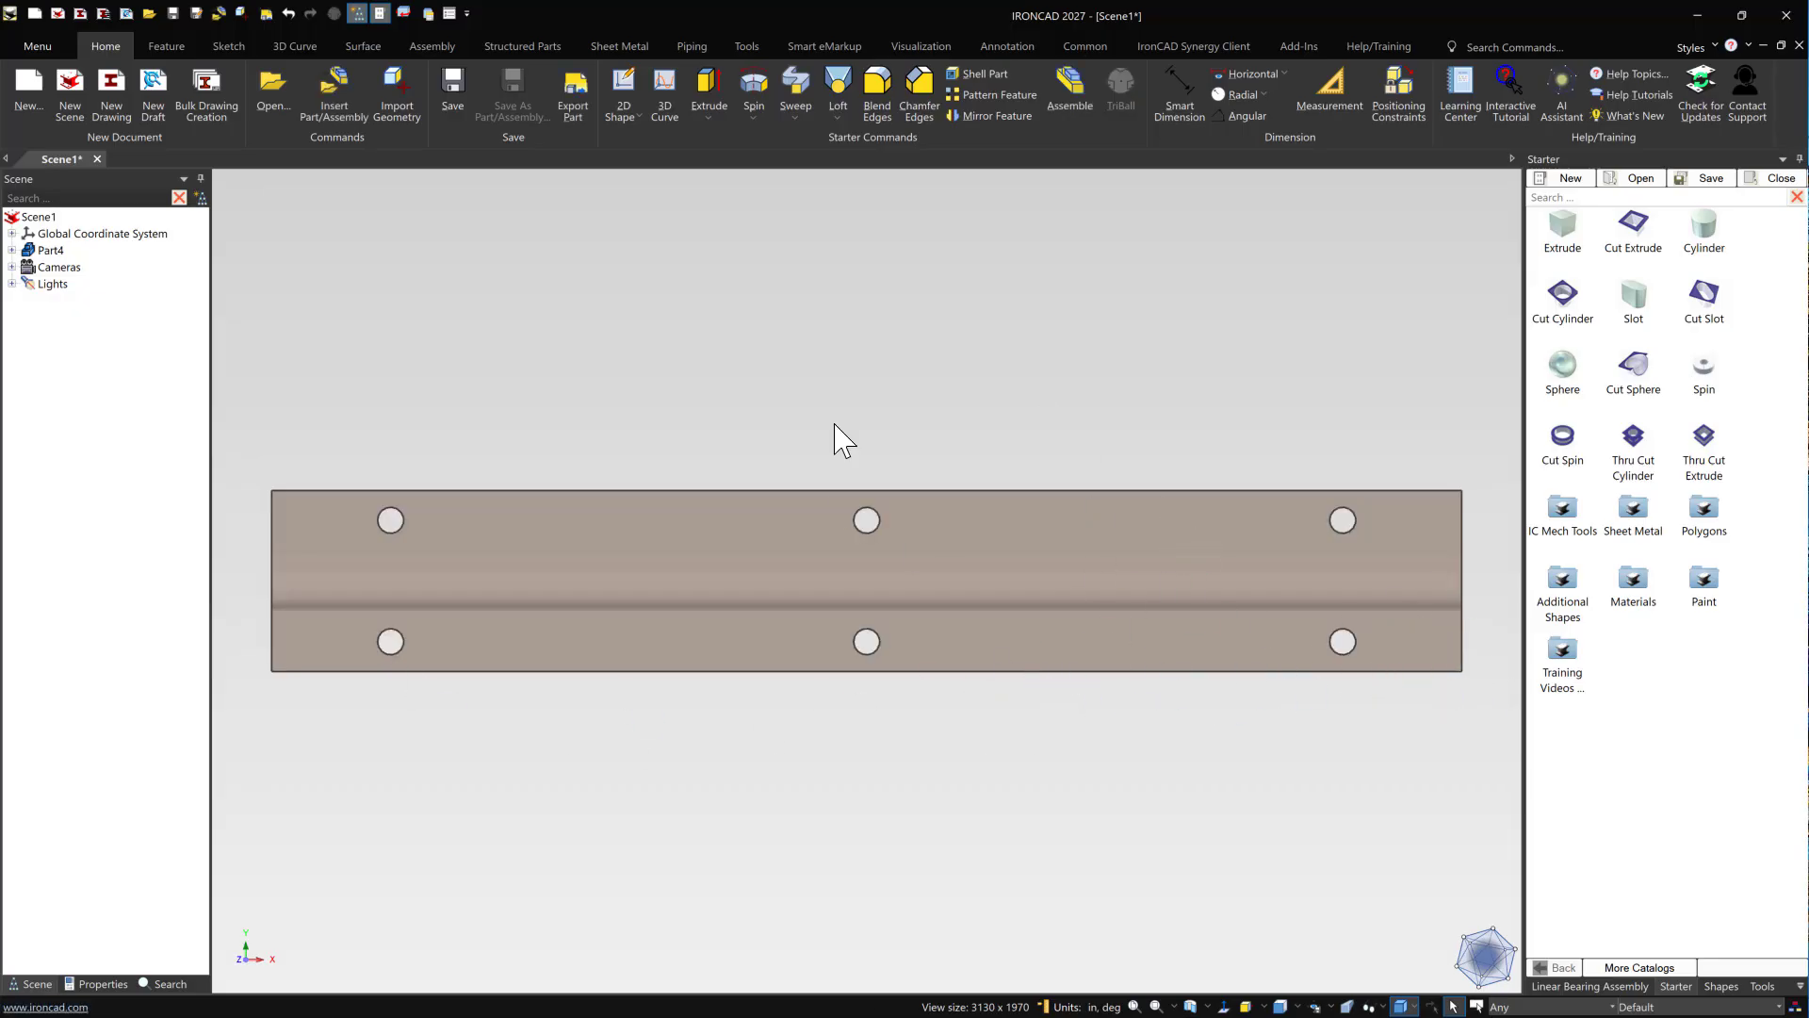
- Start a Distance-Angle chamfer on the -Y side edge where the web meets the base plate, with distance 0.25 in and angle 60°
key("F8")
left_click(619, 496)
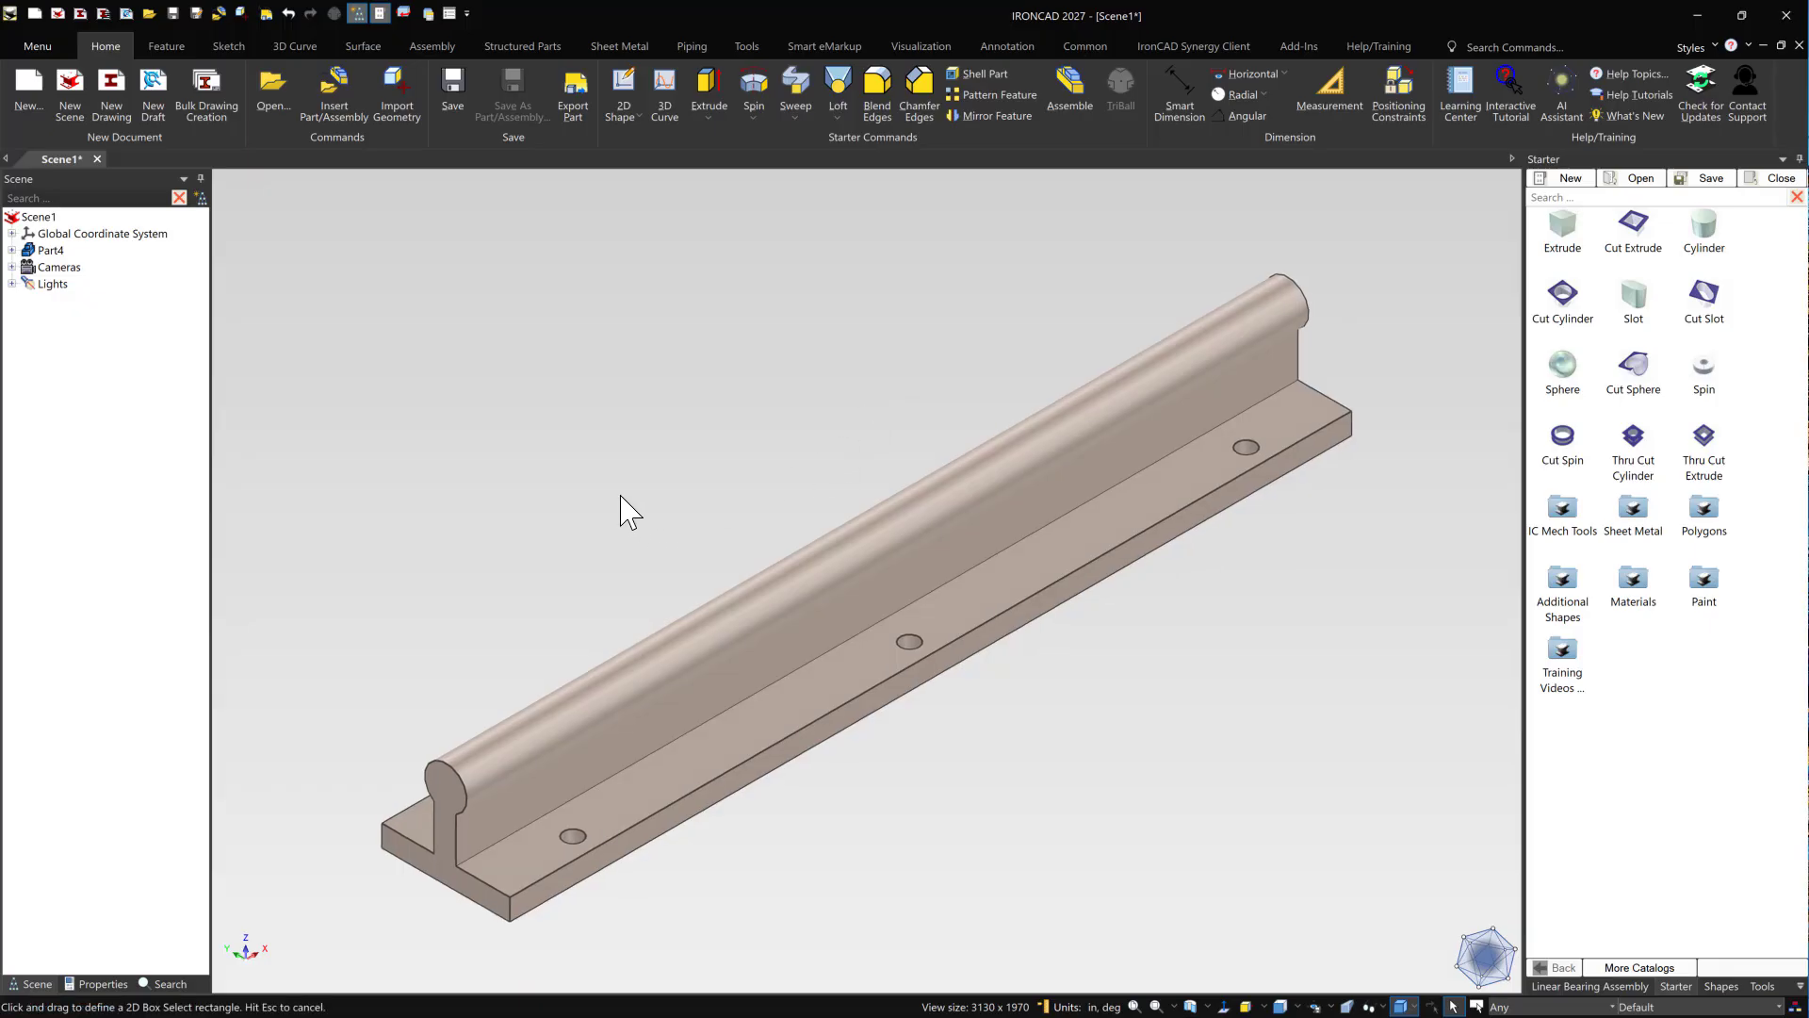
left_click(916, 90)
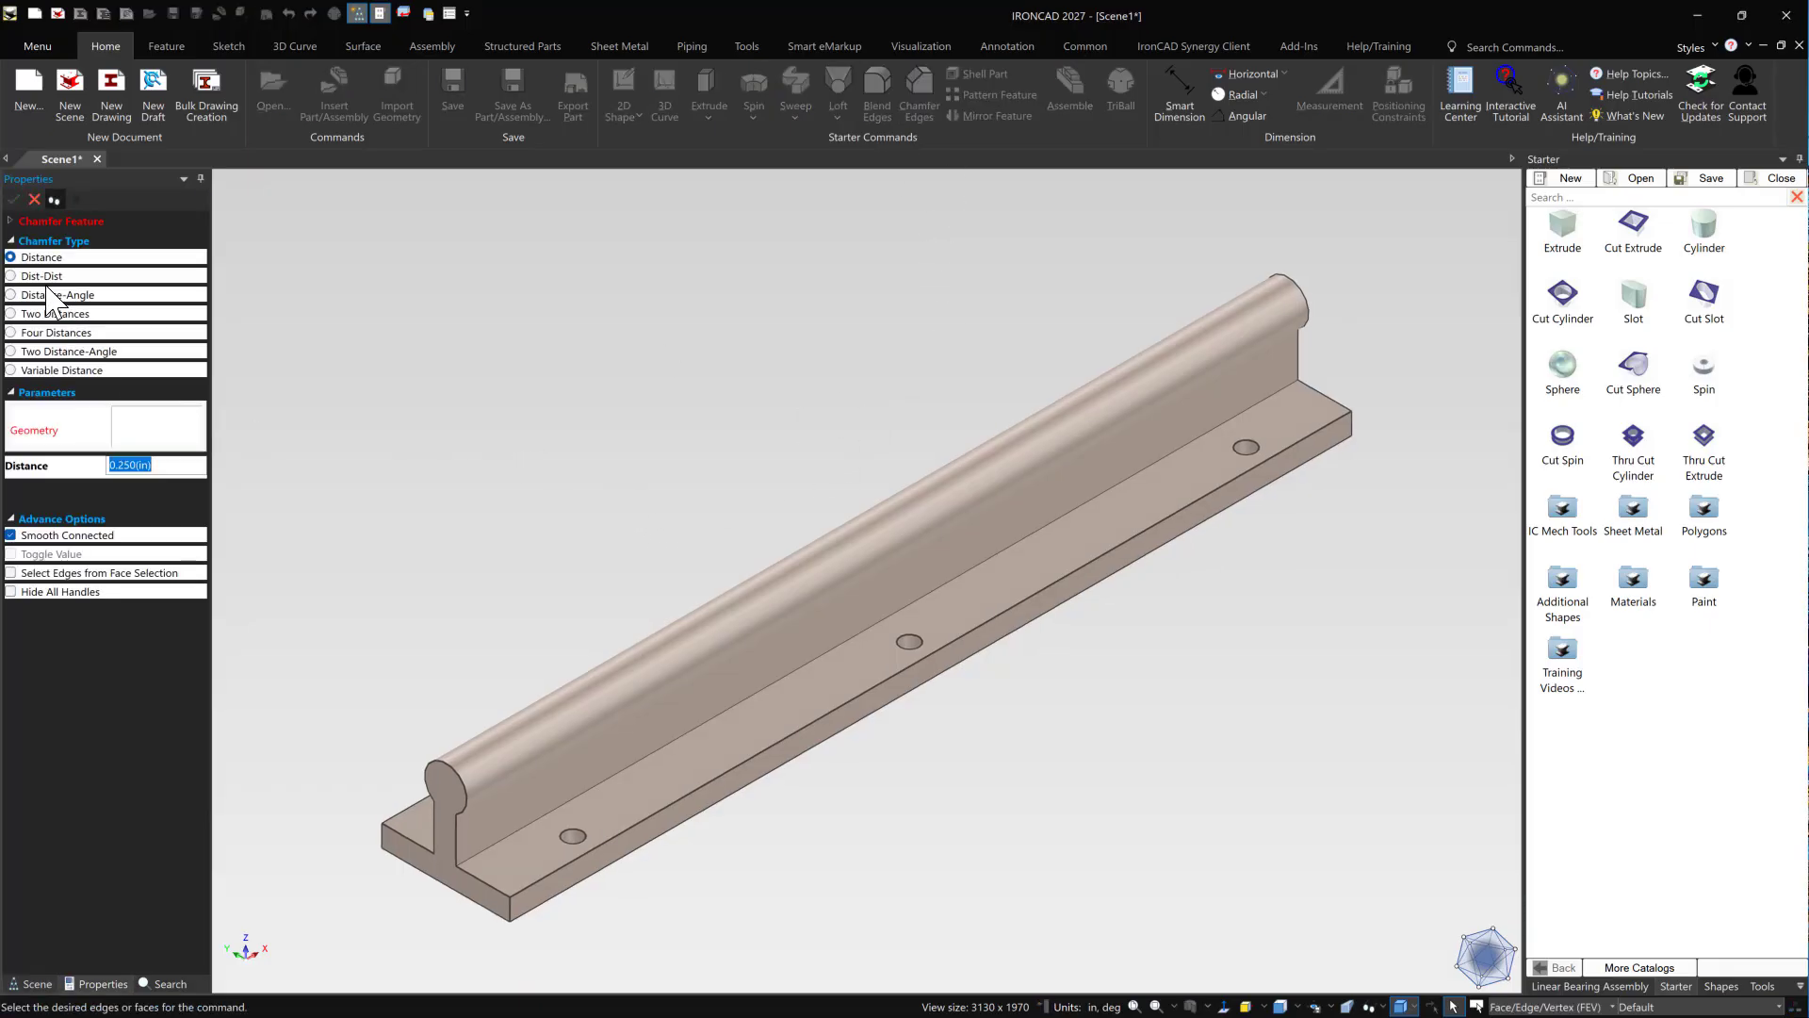
left_click(51, 295)
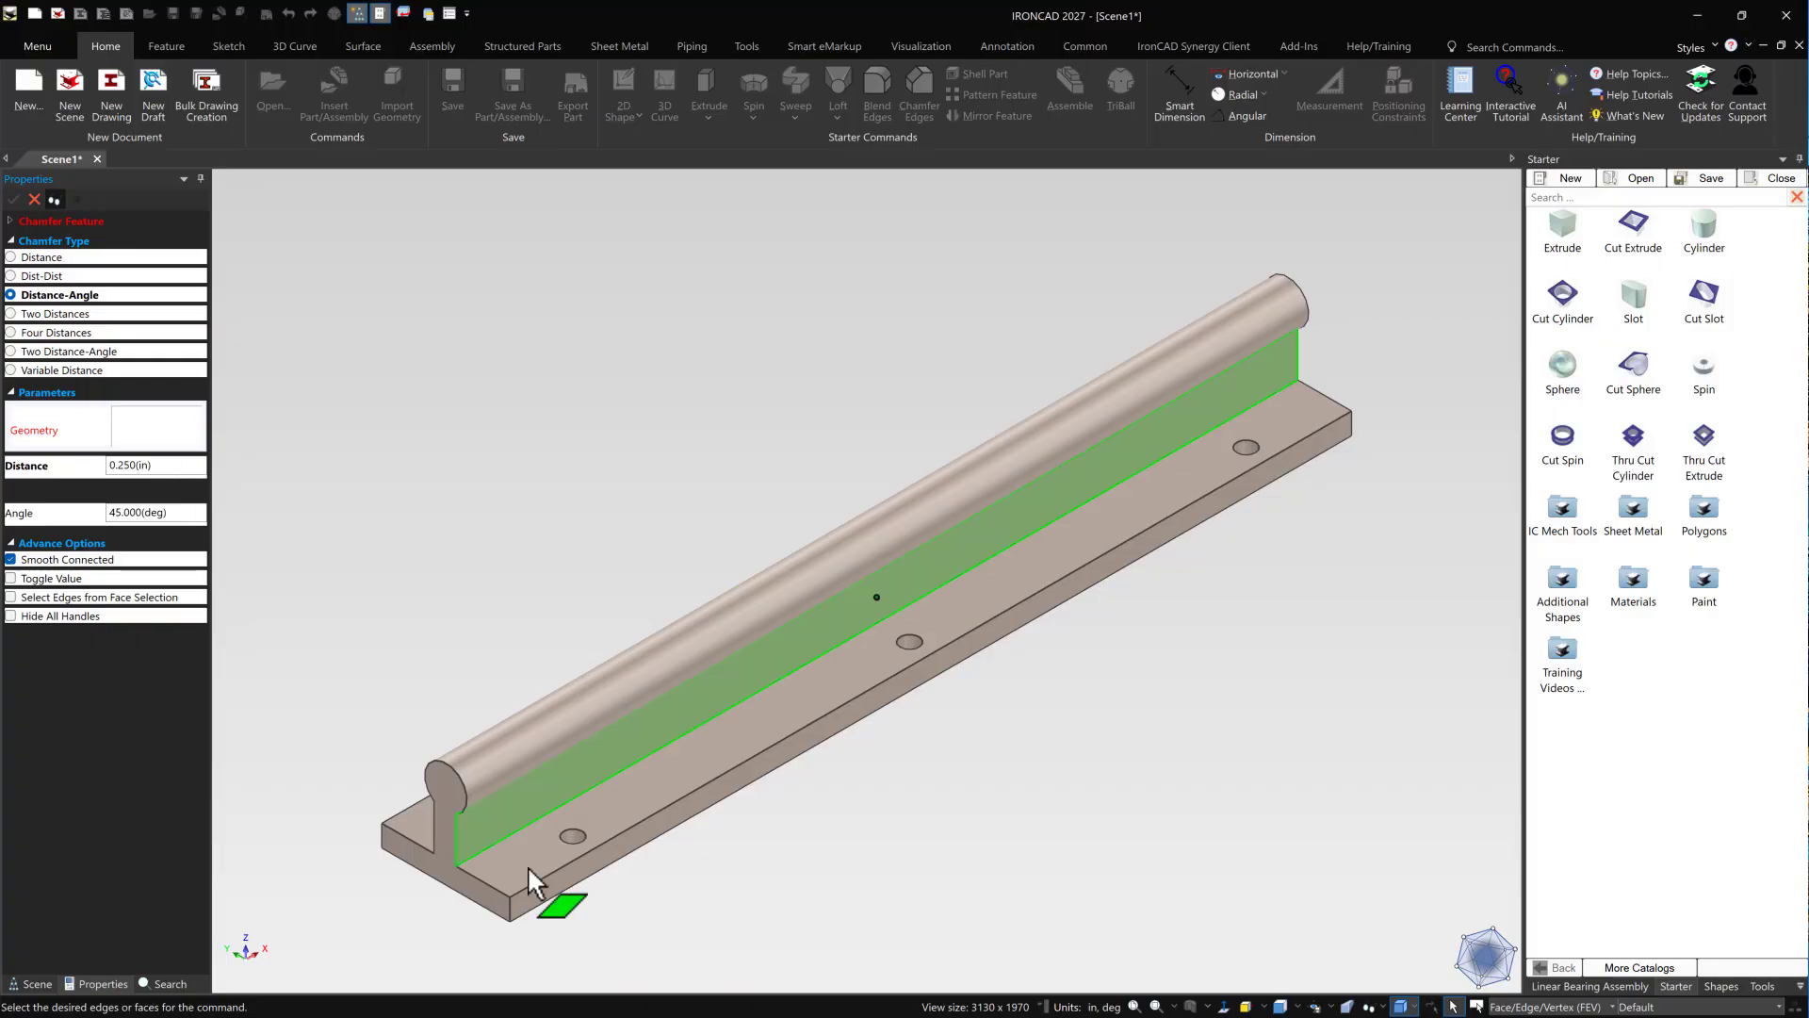
left_click(500, 839)
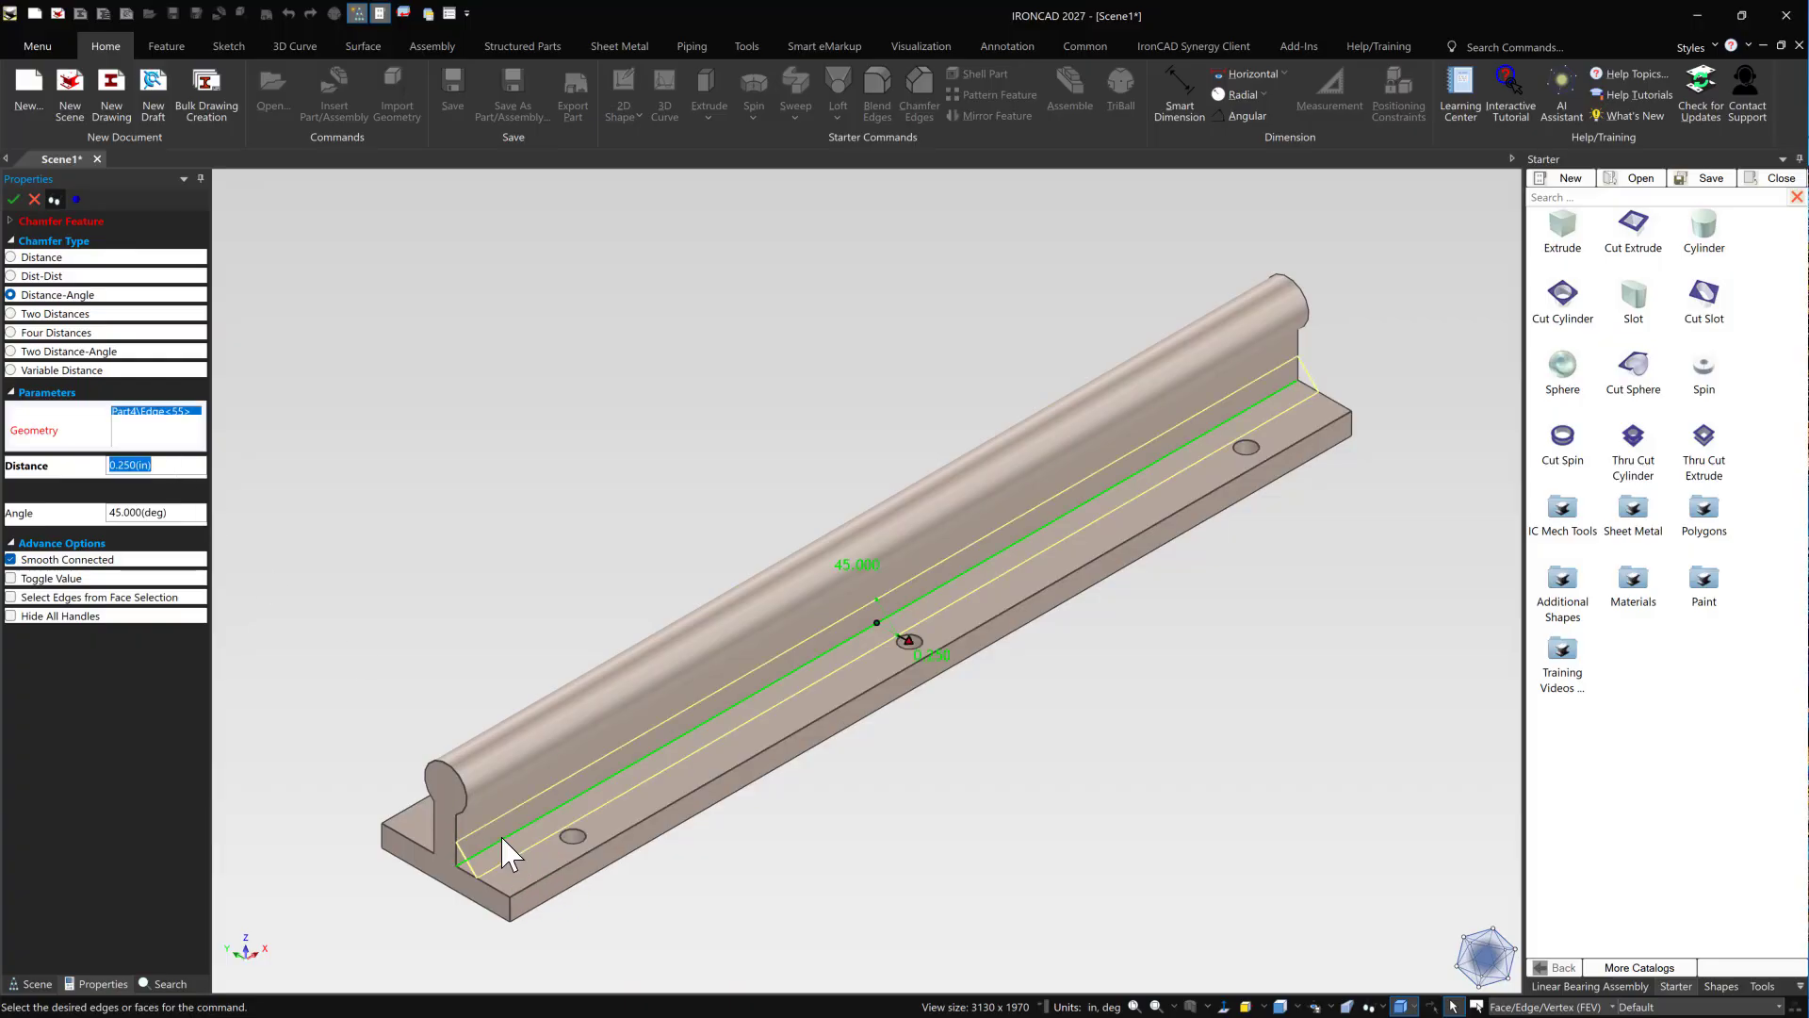
type("d")
middle_click_drag(375, 596, 420, 614)
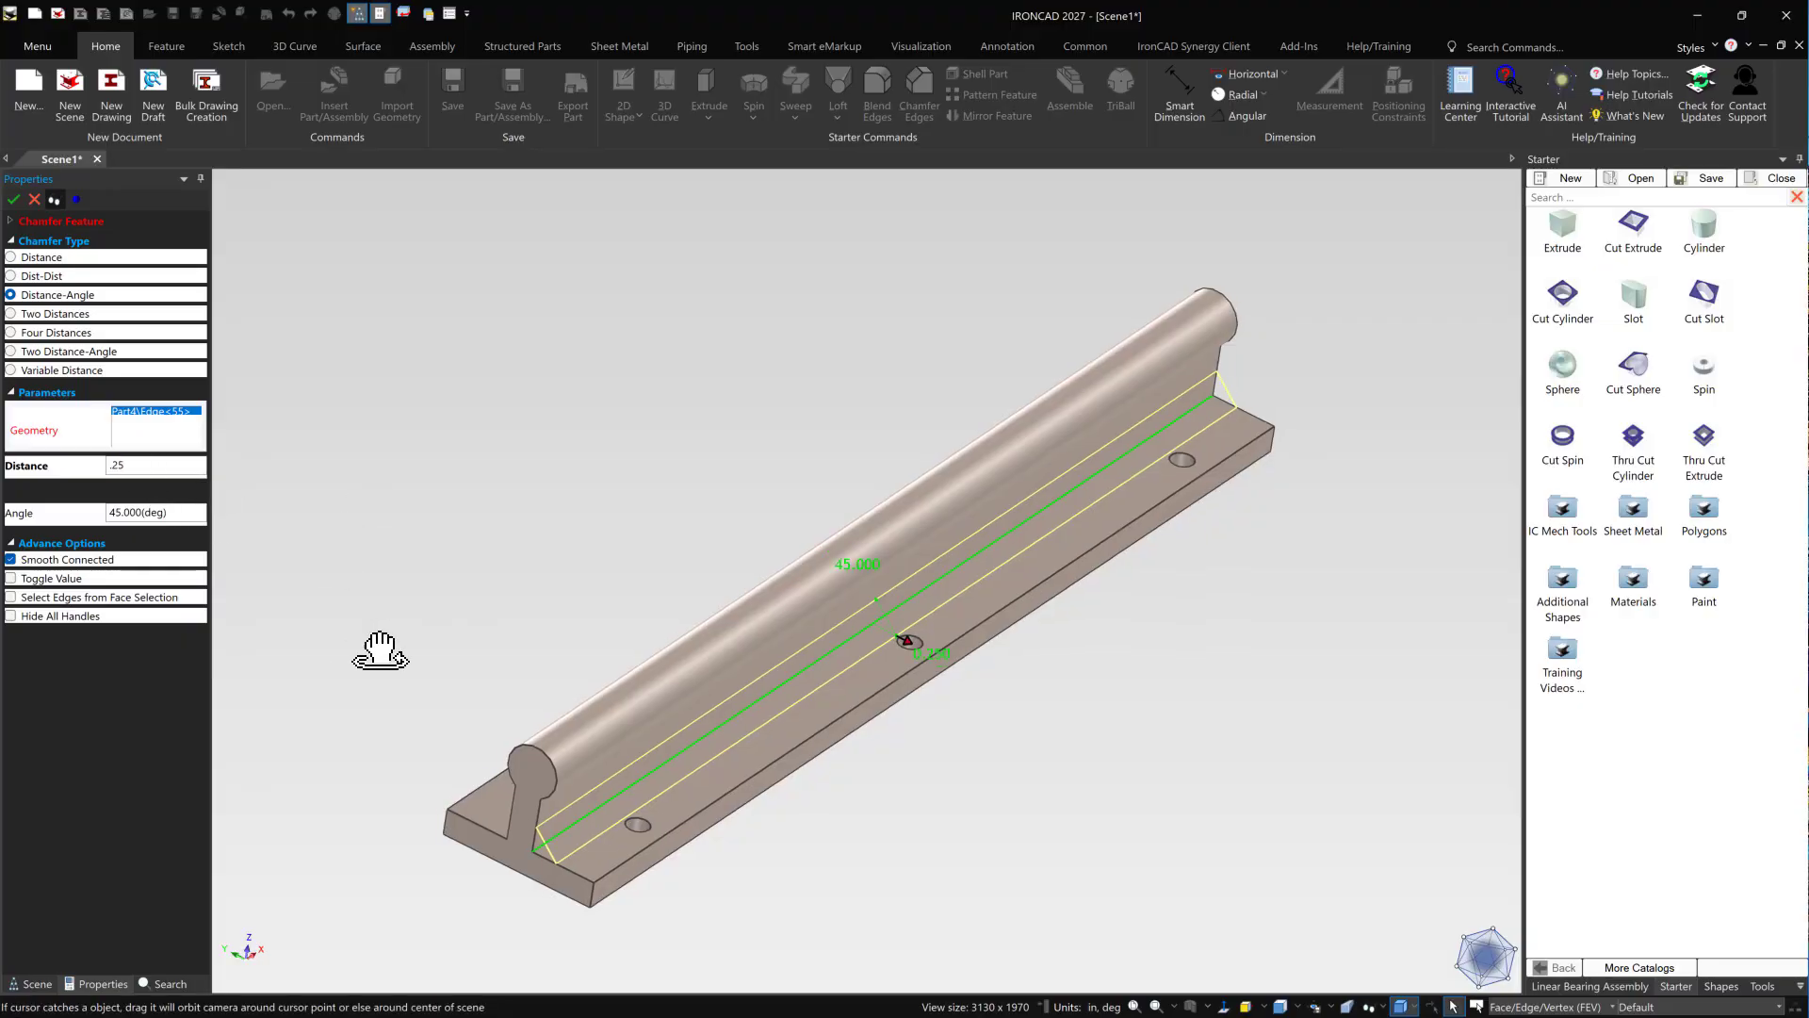
middle_click_drag(376, 647, 255, 513)
left_click(98, 513)
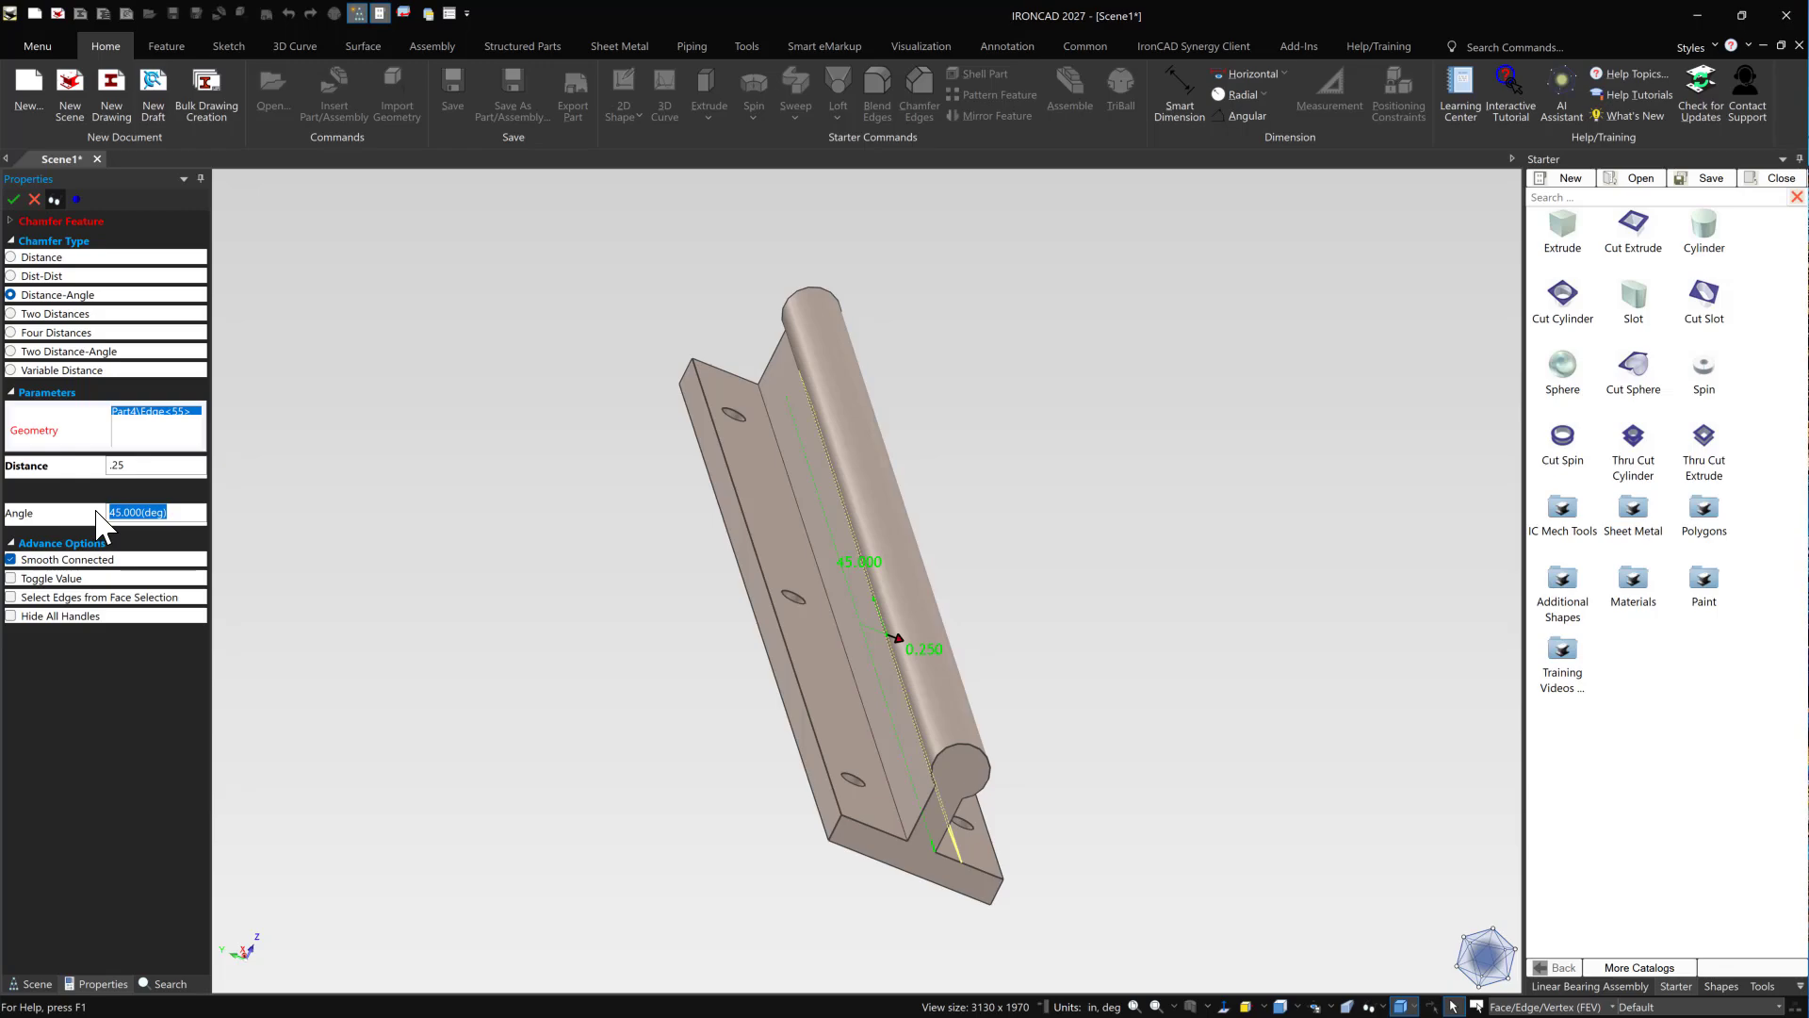
key("Return")
- Add the opposite web-to-base edge on the +Y side to the chamfer and set its angle to 45°
middle_click_drag(986, 670, 1037, 790)
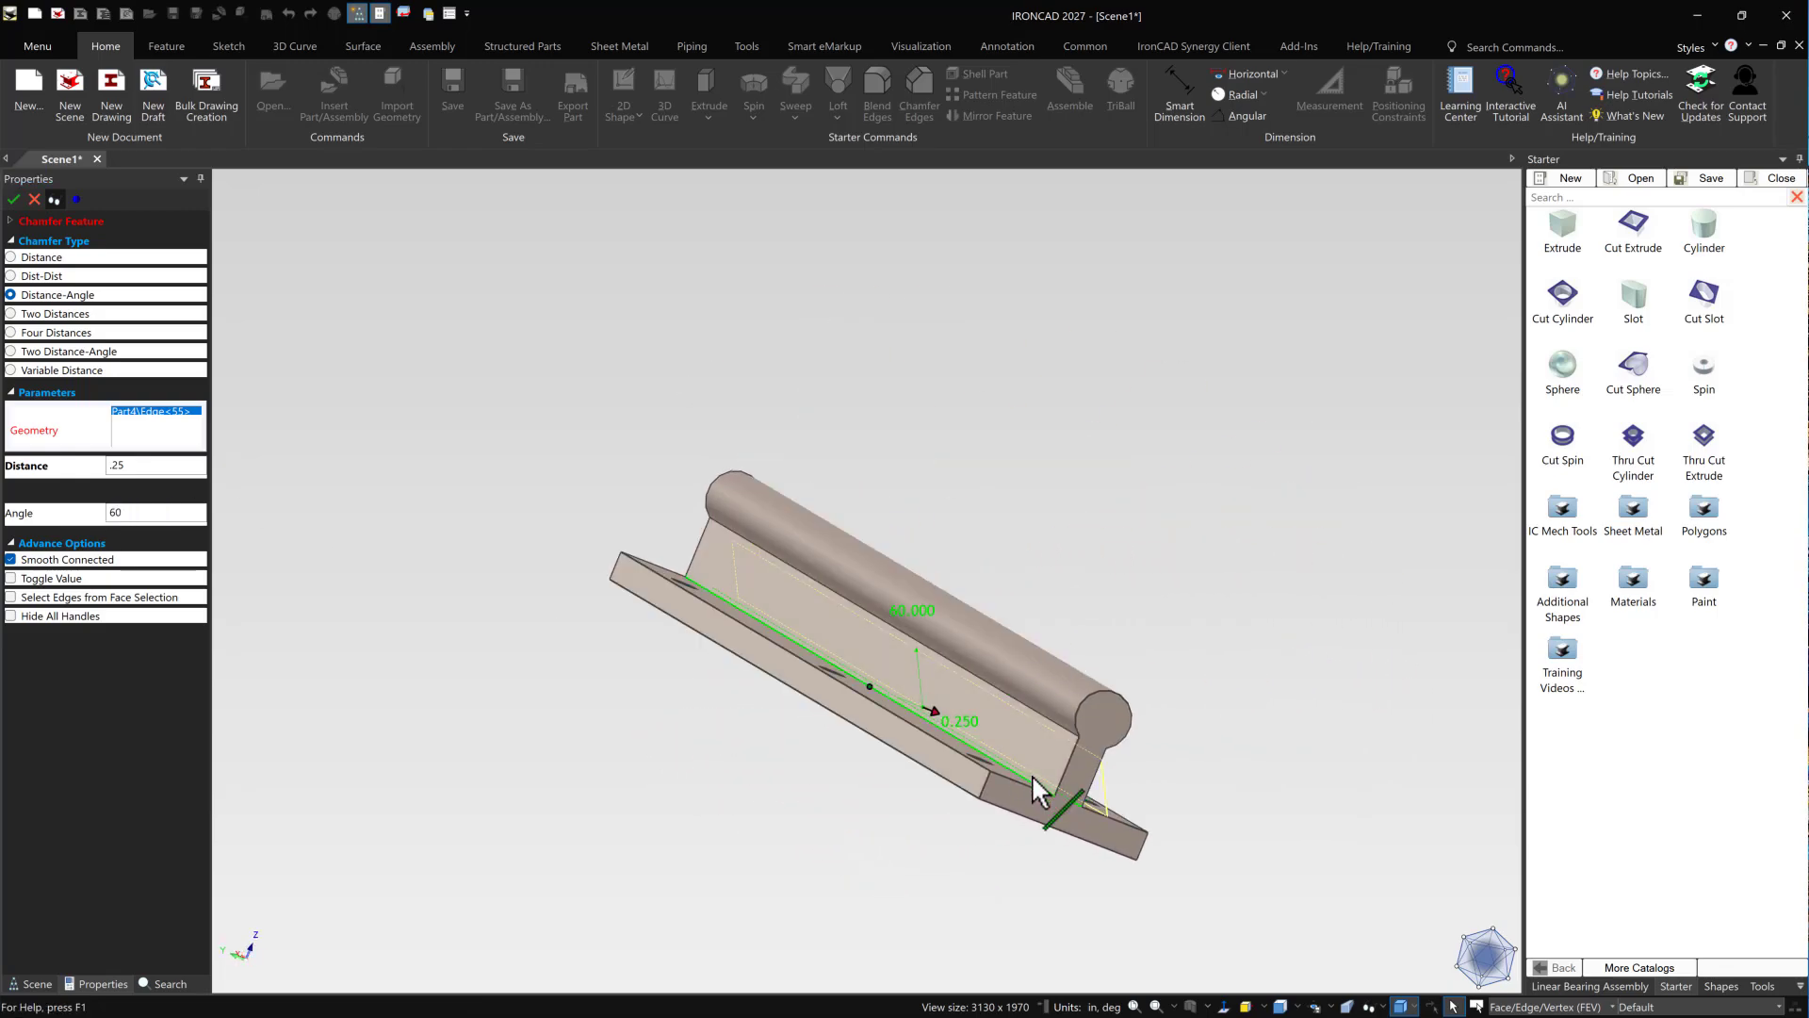
left_click(1031, 781)
middle_click_drag(1042, 631, 888, 609)
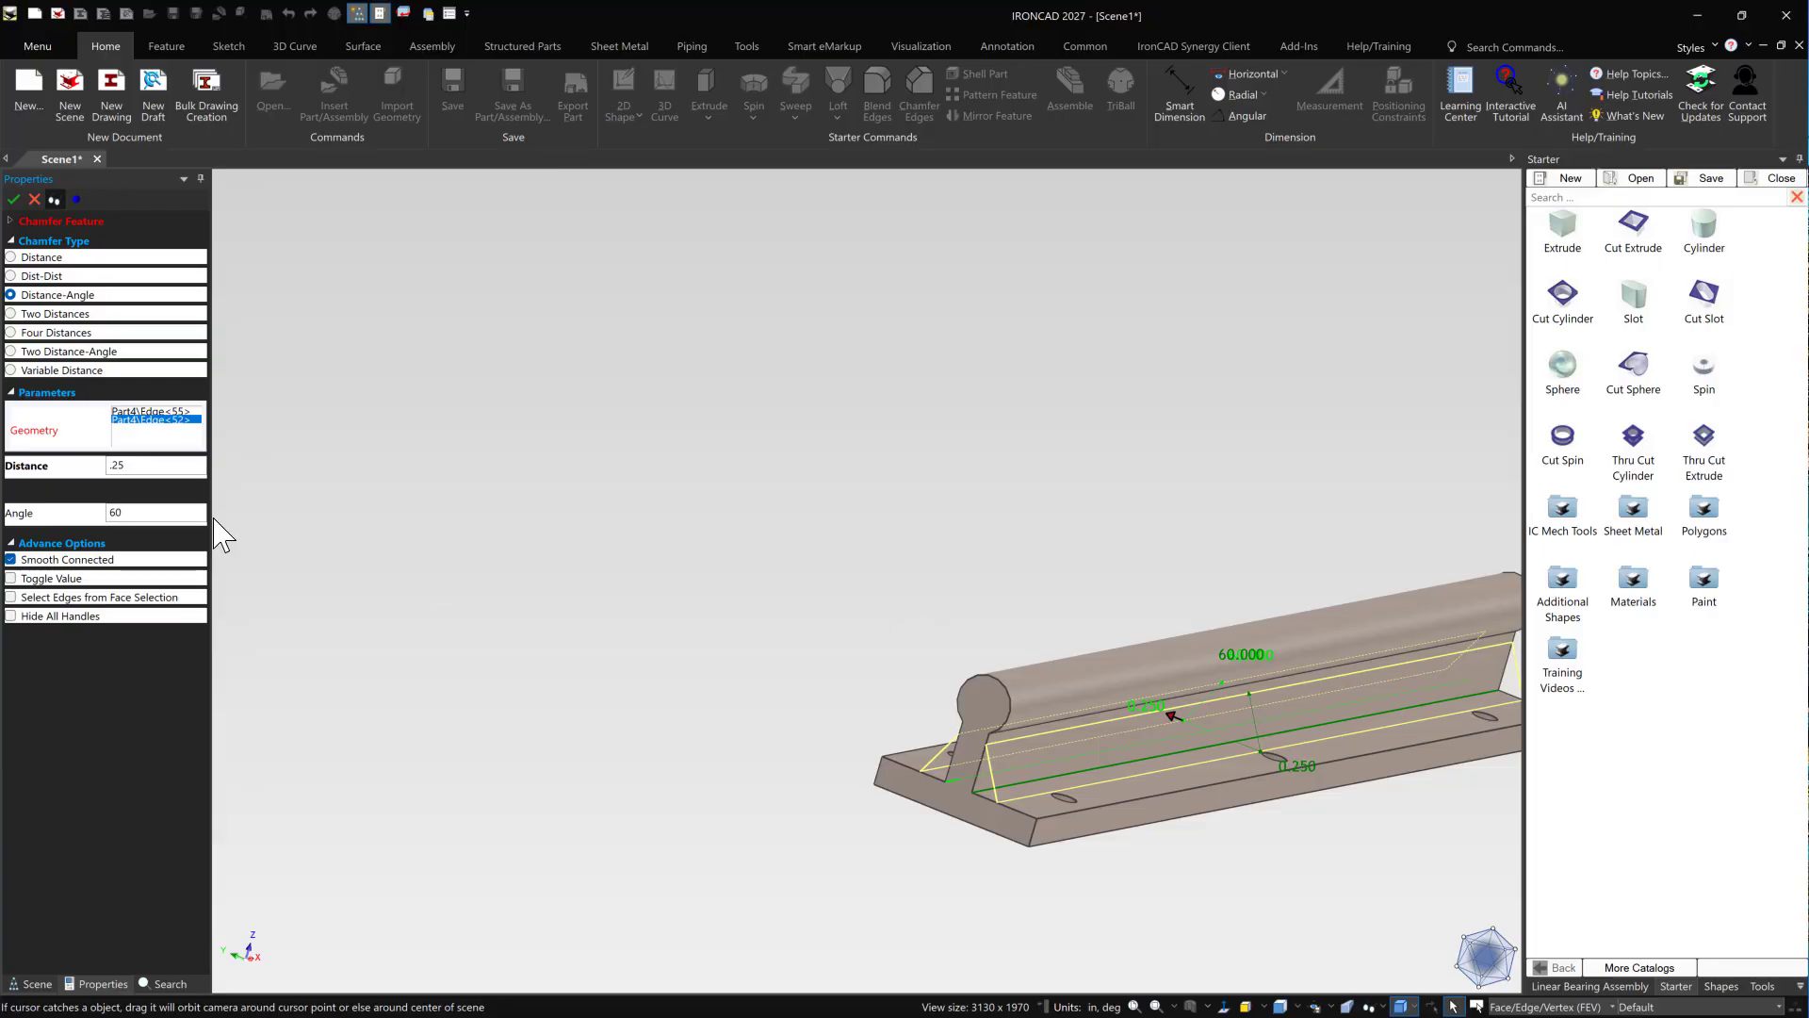
left_click(80, 515)
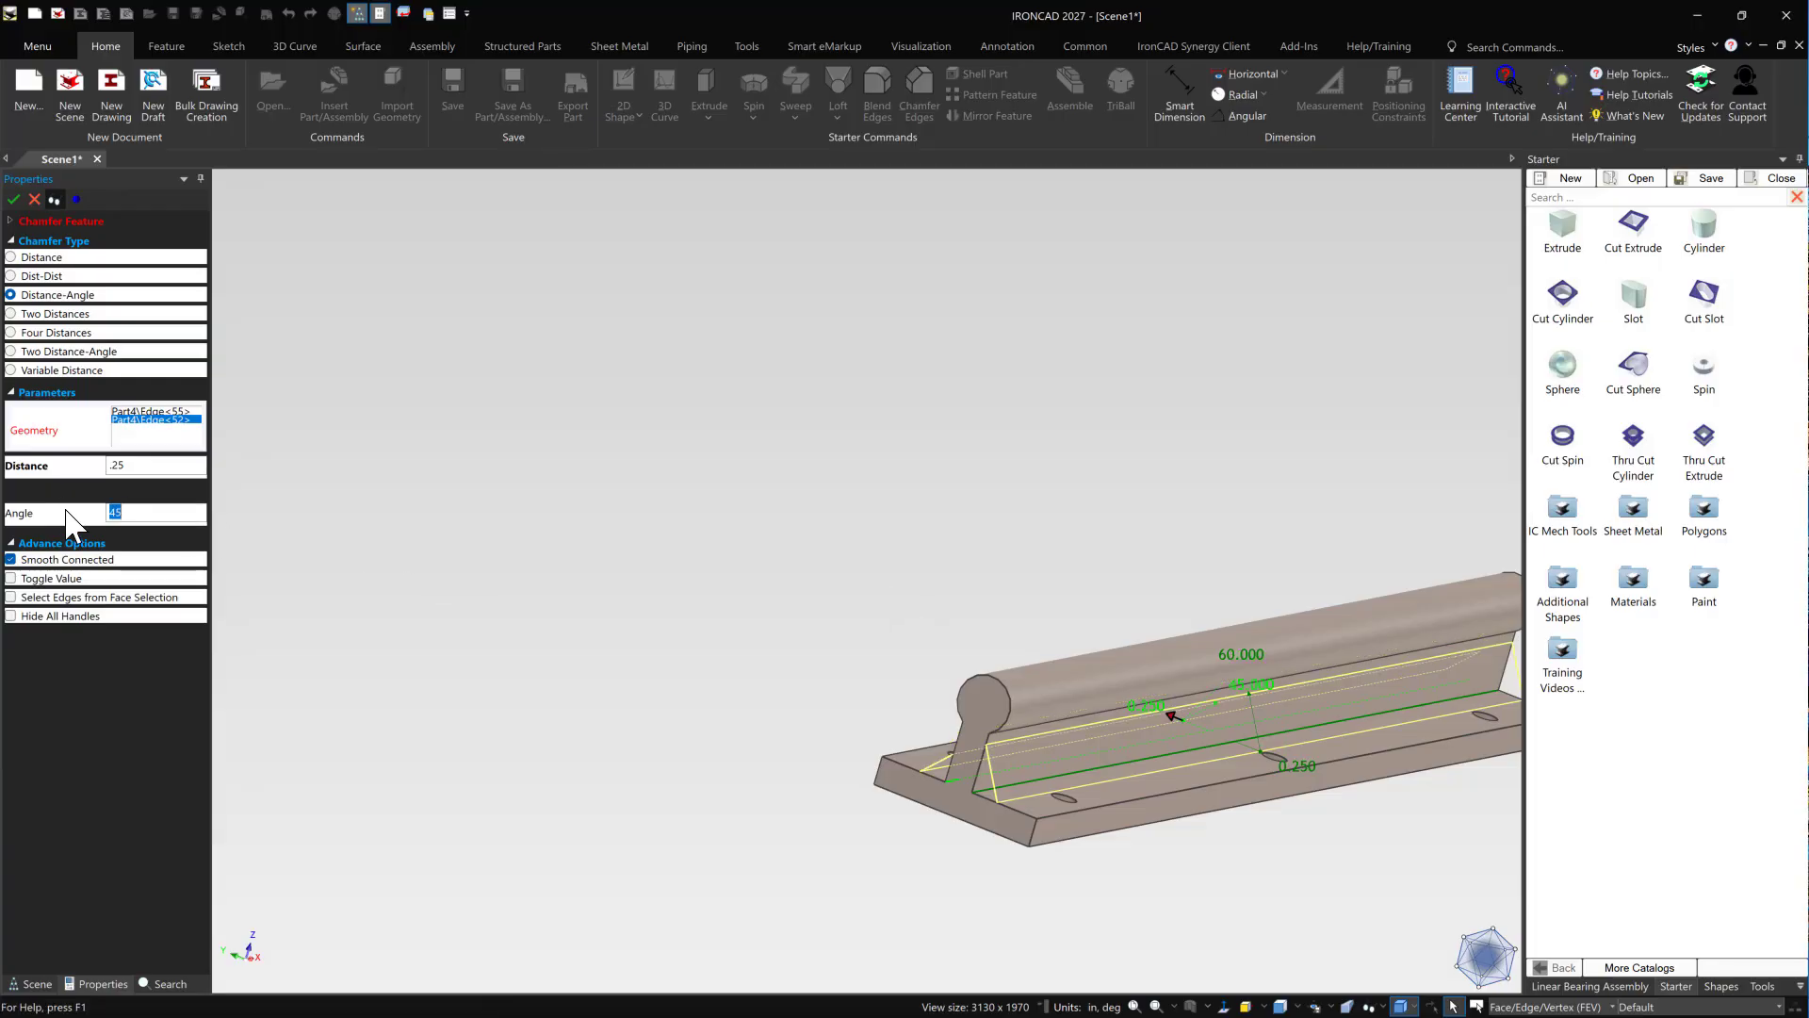
- Set the first selected edge's chamfer angle to 45° and apply the chamfer to both web-to-base edges
left_click(150, 412)
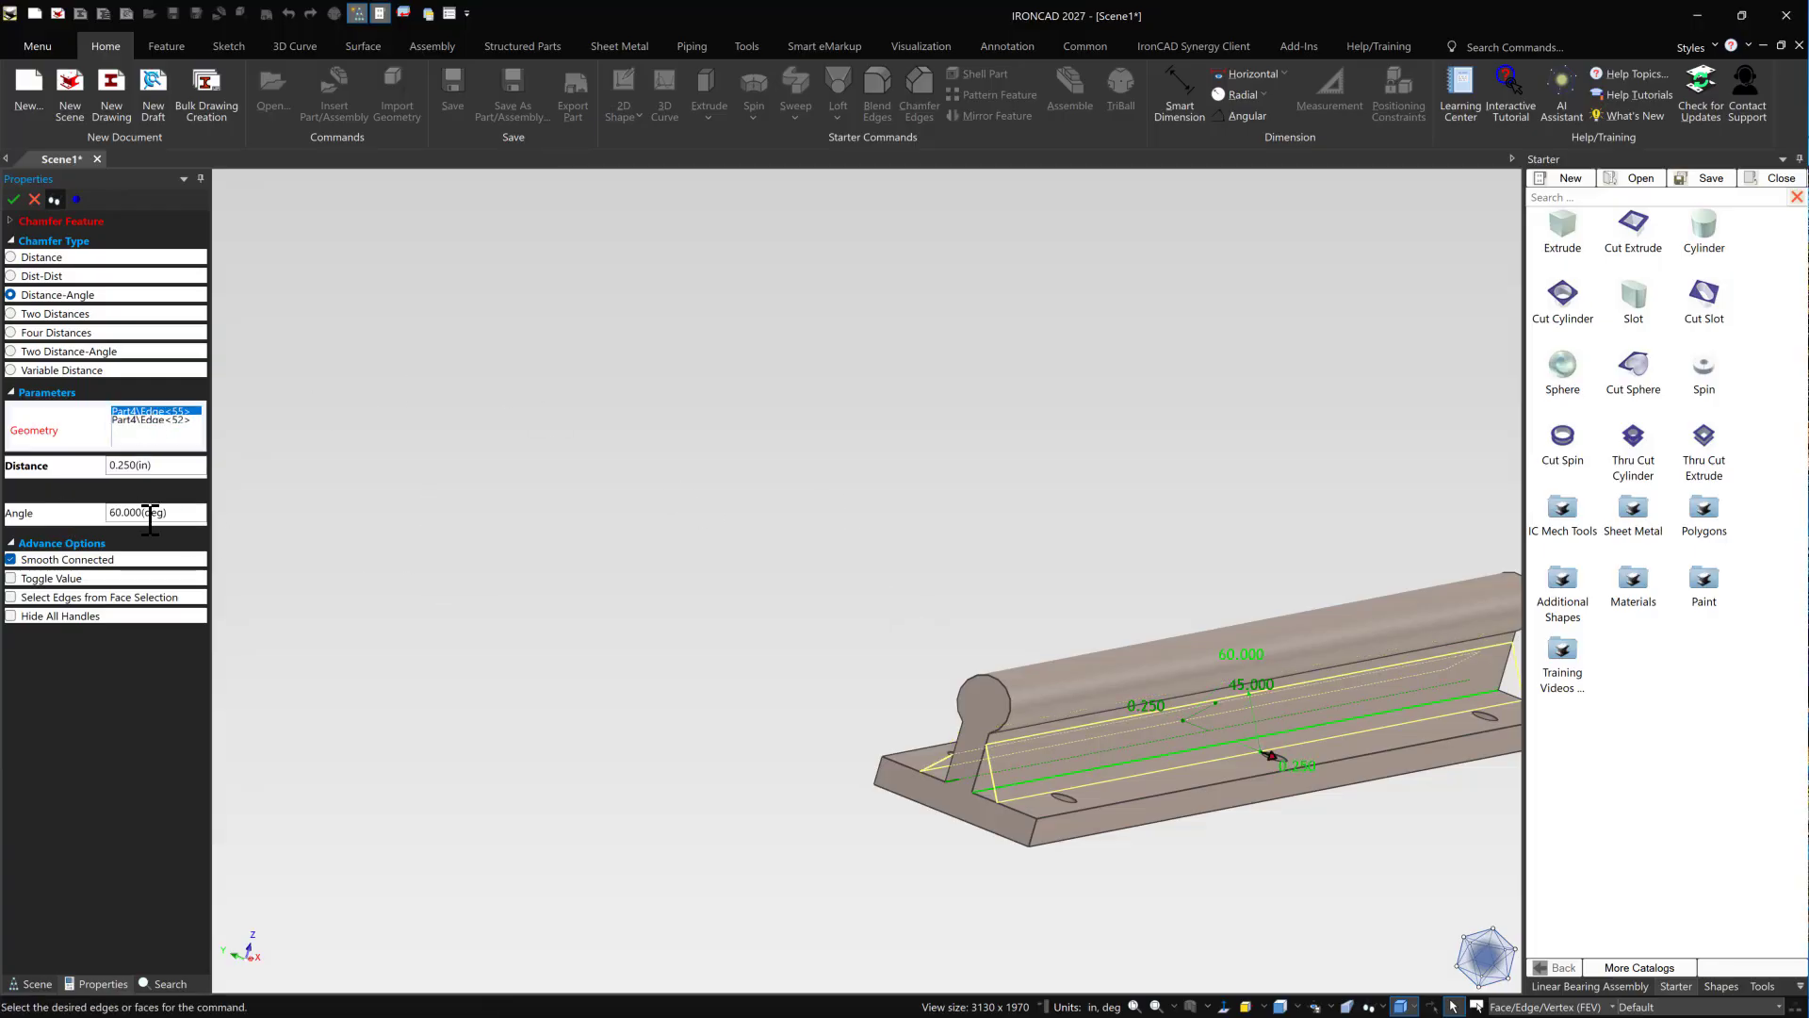
left_click(150, 516)
key("Return")
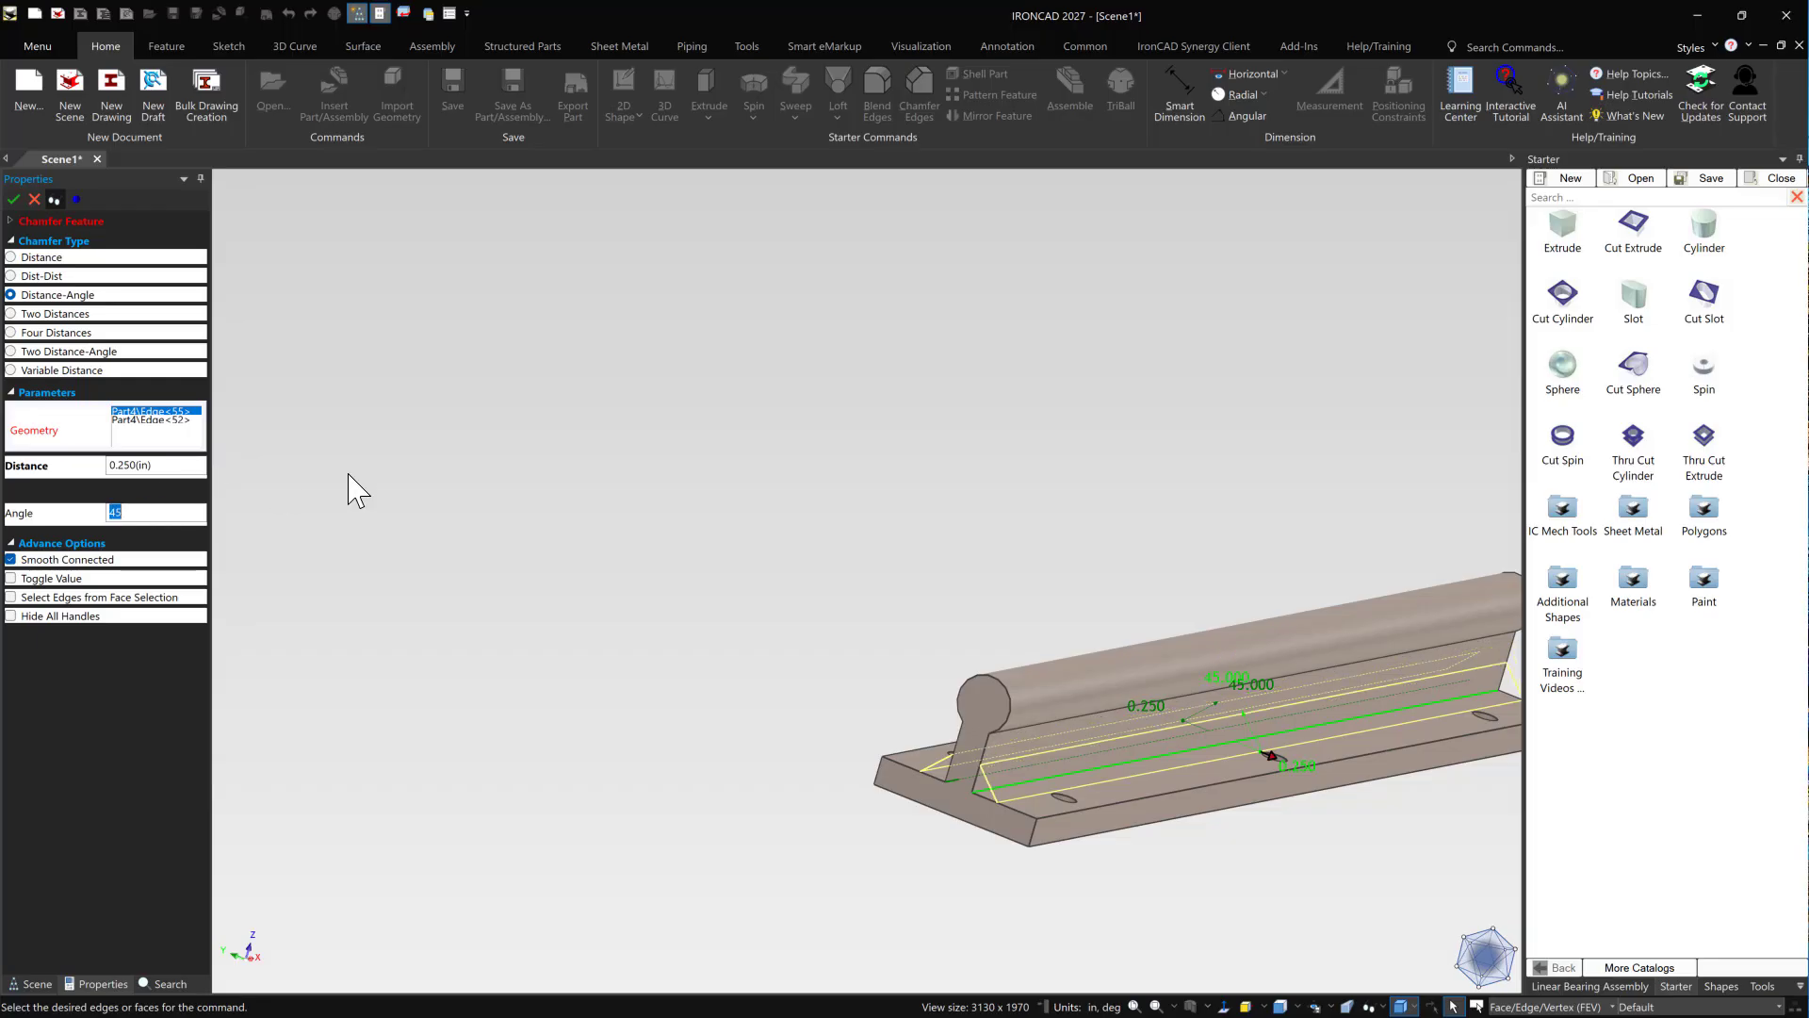
middle_click_drag(1121, 693, 1206, 740)
scroll(1211, 721, "down", 2)
key("F8")
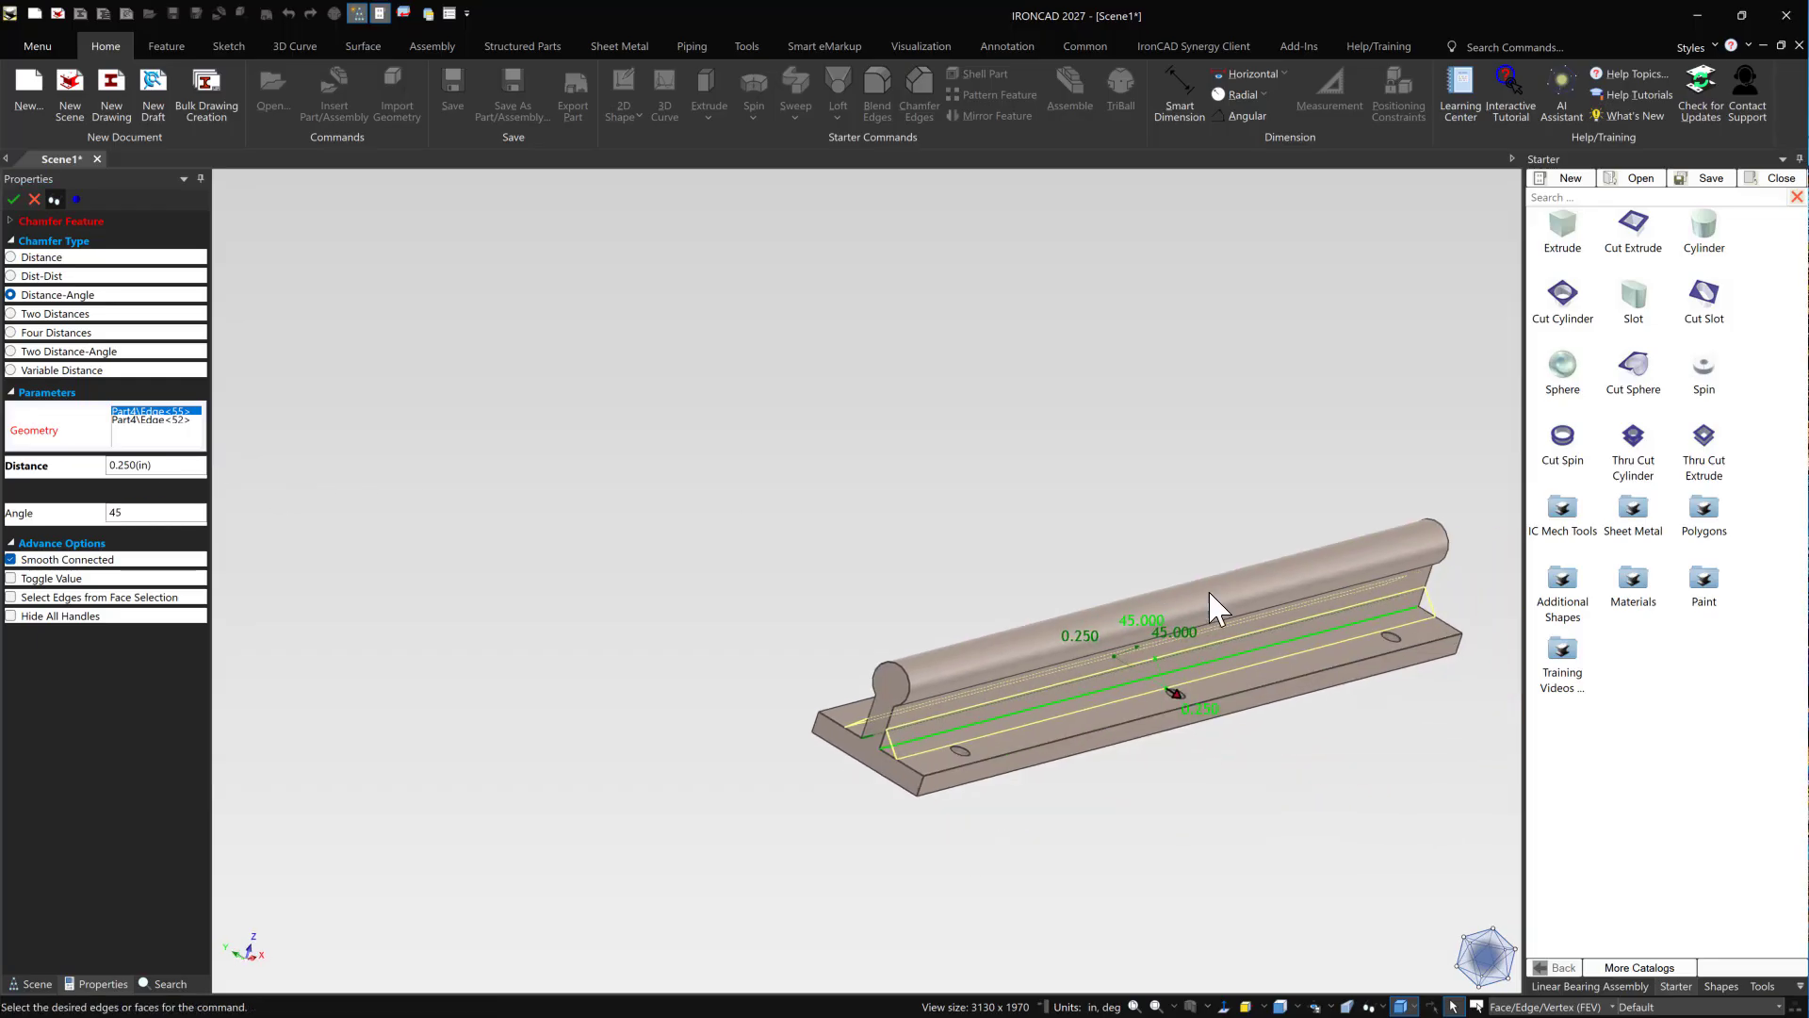
left_click(15, 200)
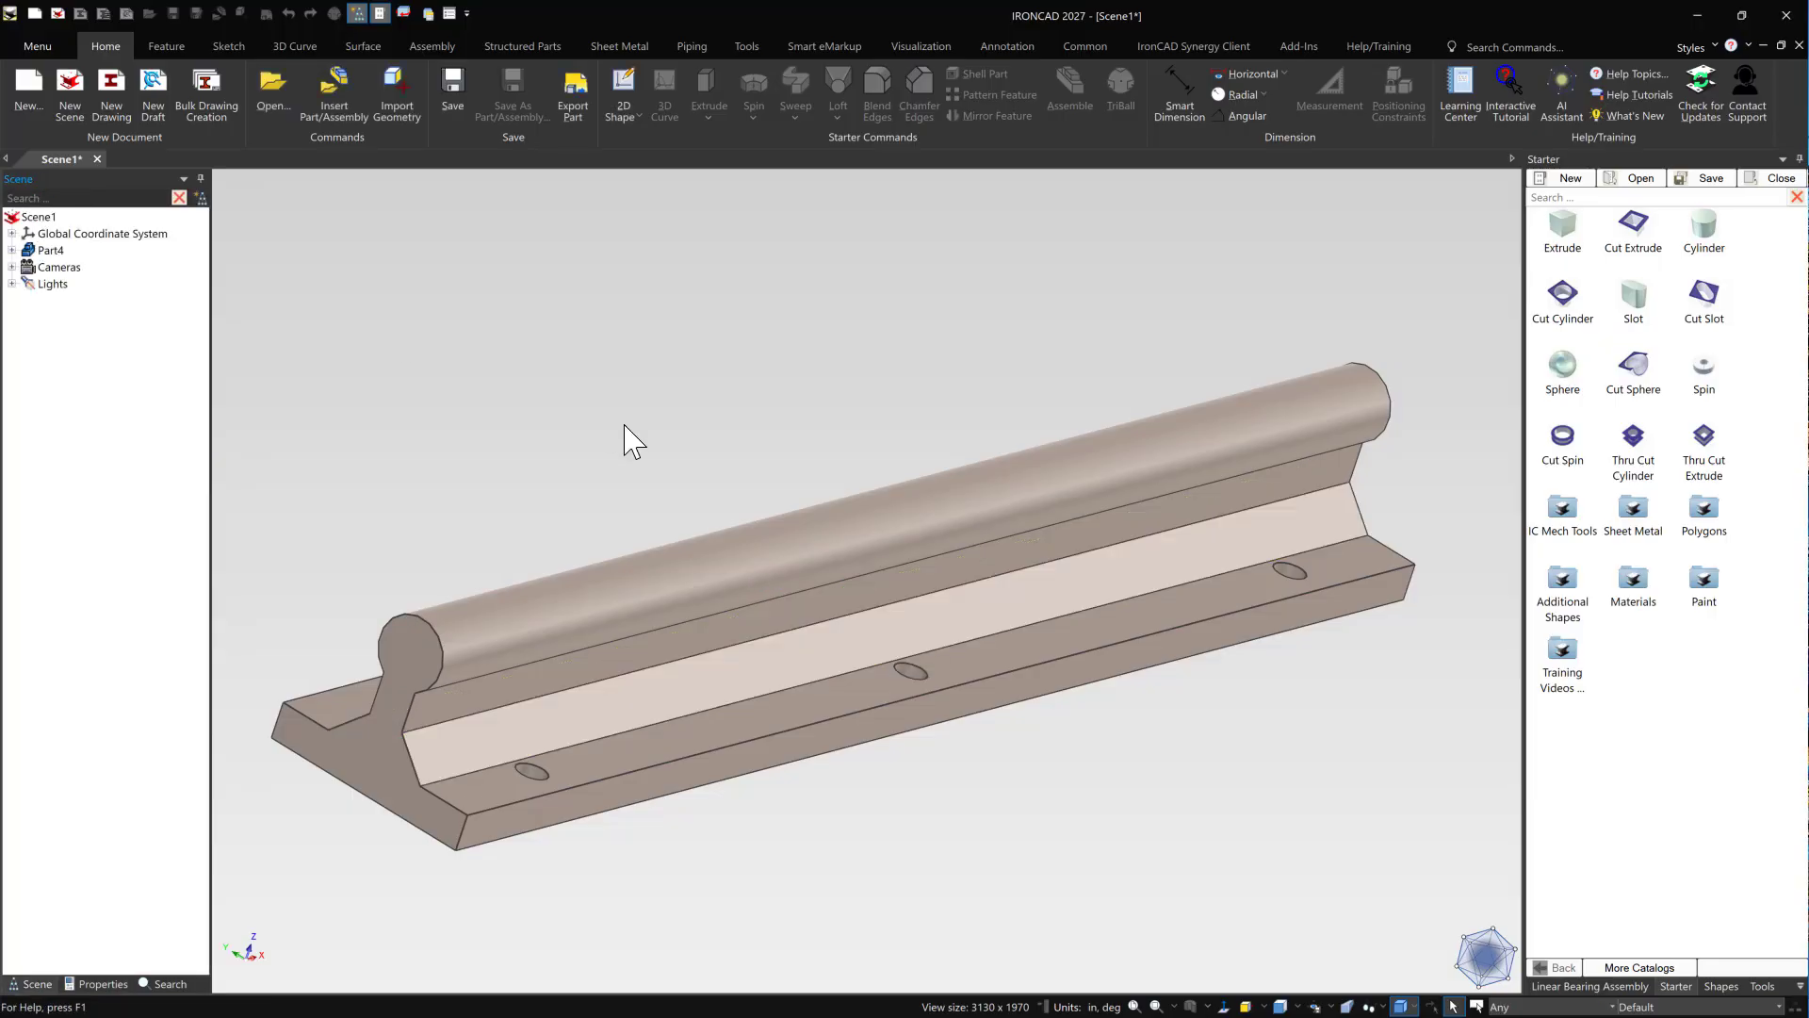
scroll(578, 420, "up", 3)
key("F8")
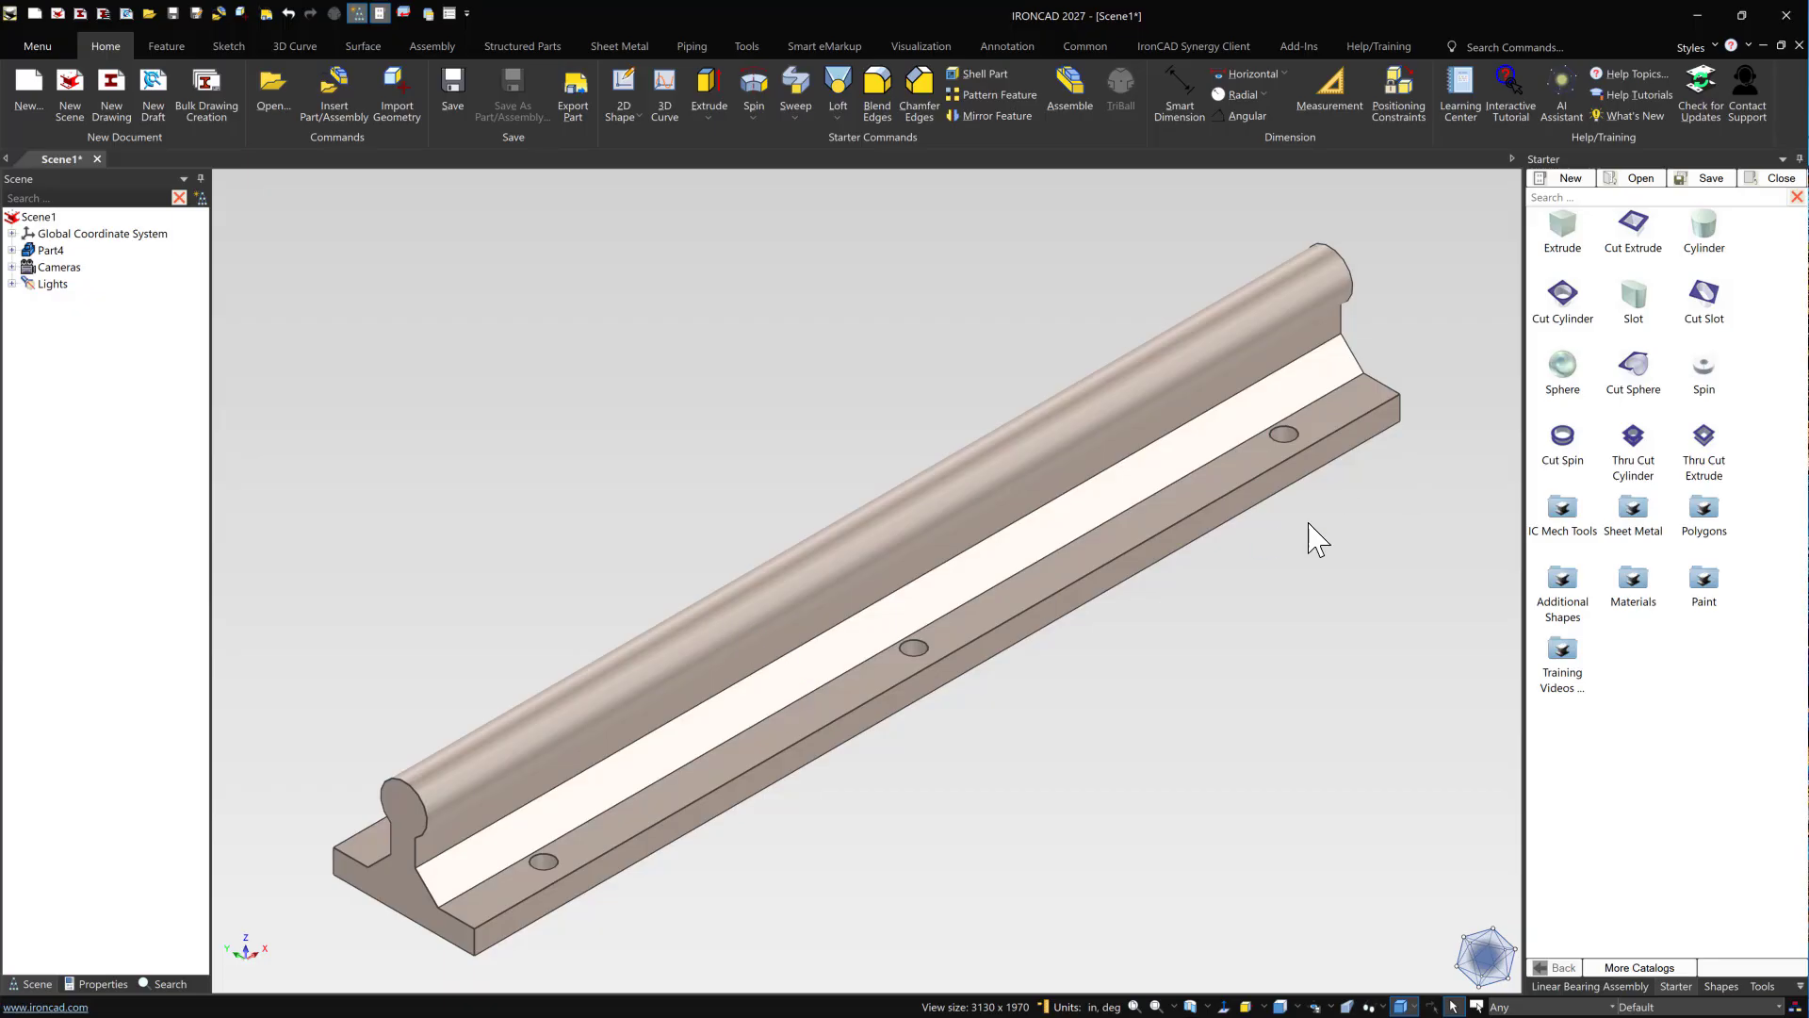
- Apply an aluminum material from the Materials catalog to the rail part
left_click(1800, 986)
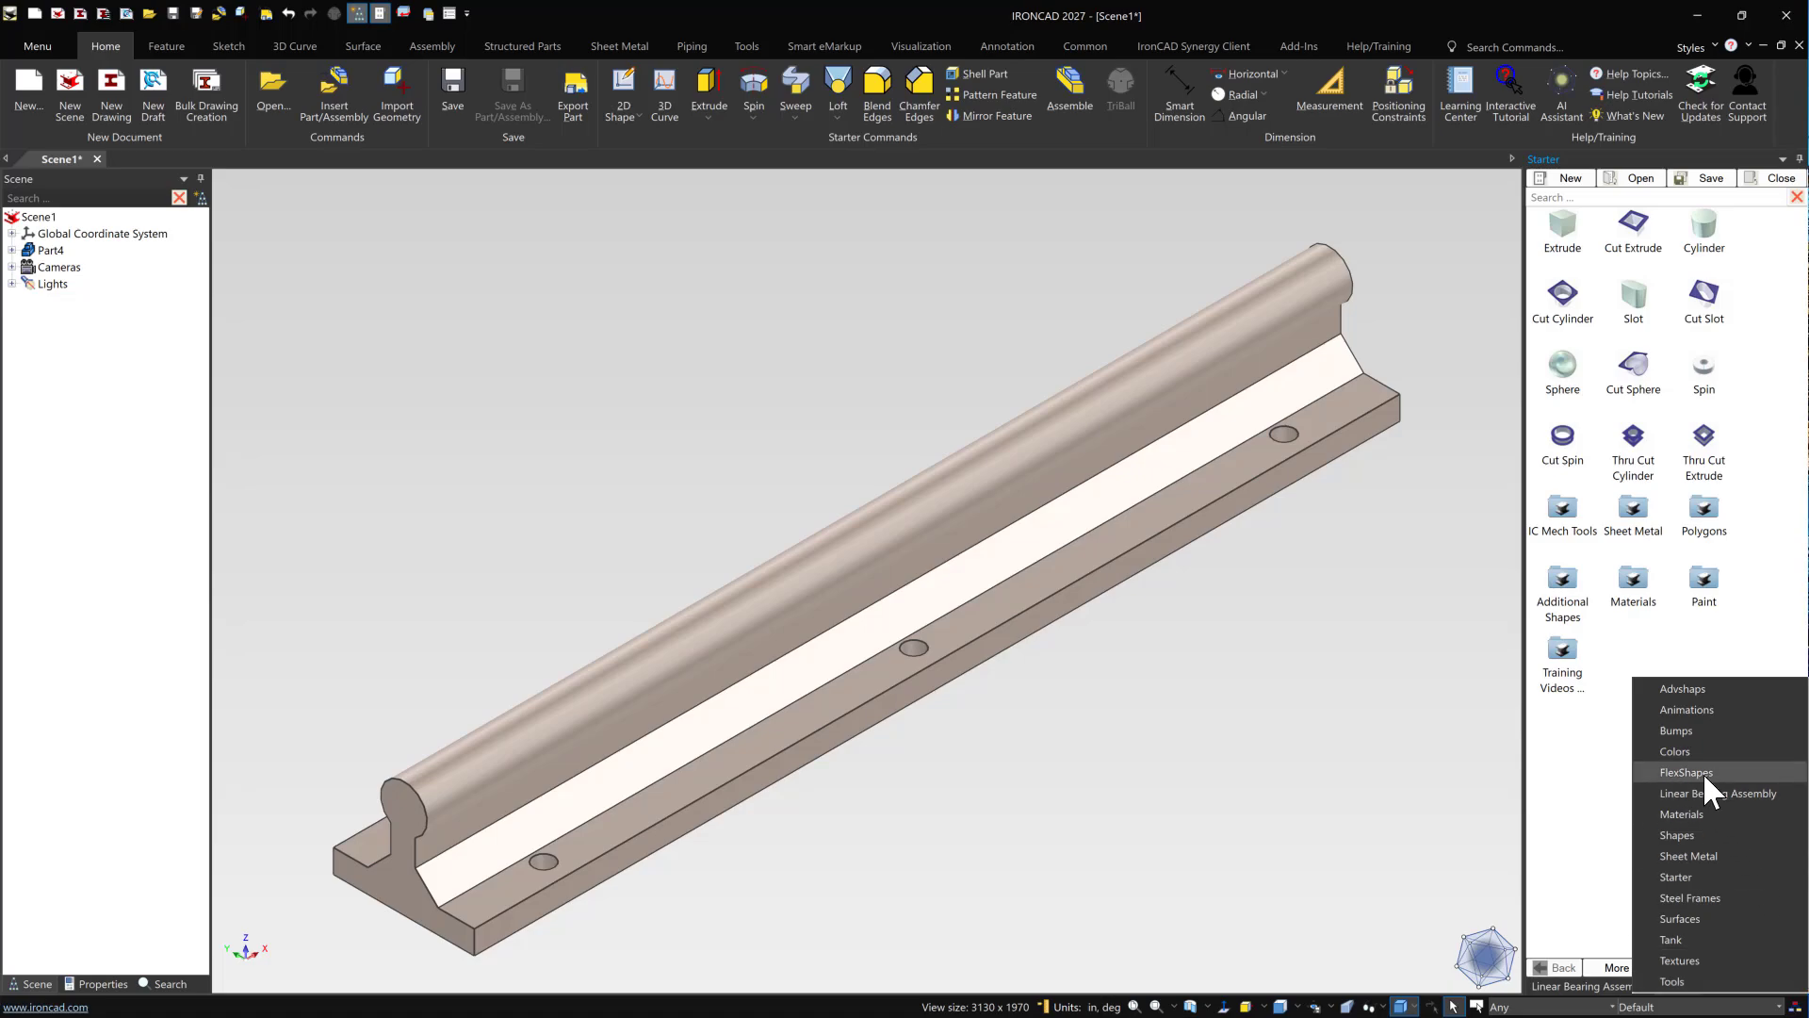
left_click(1683, 814)
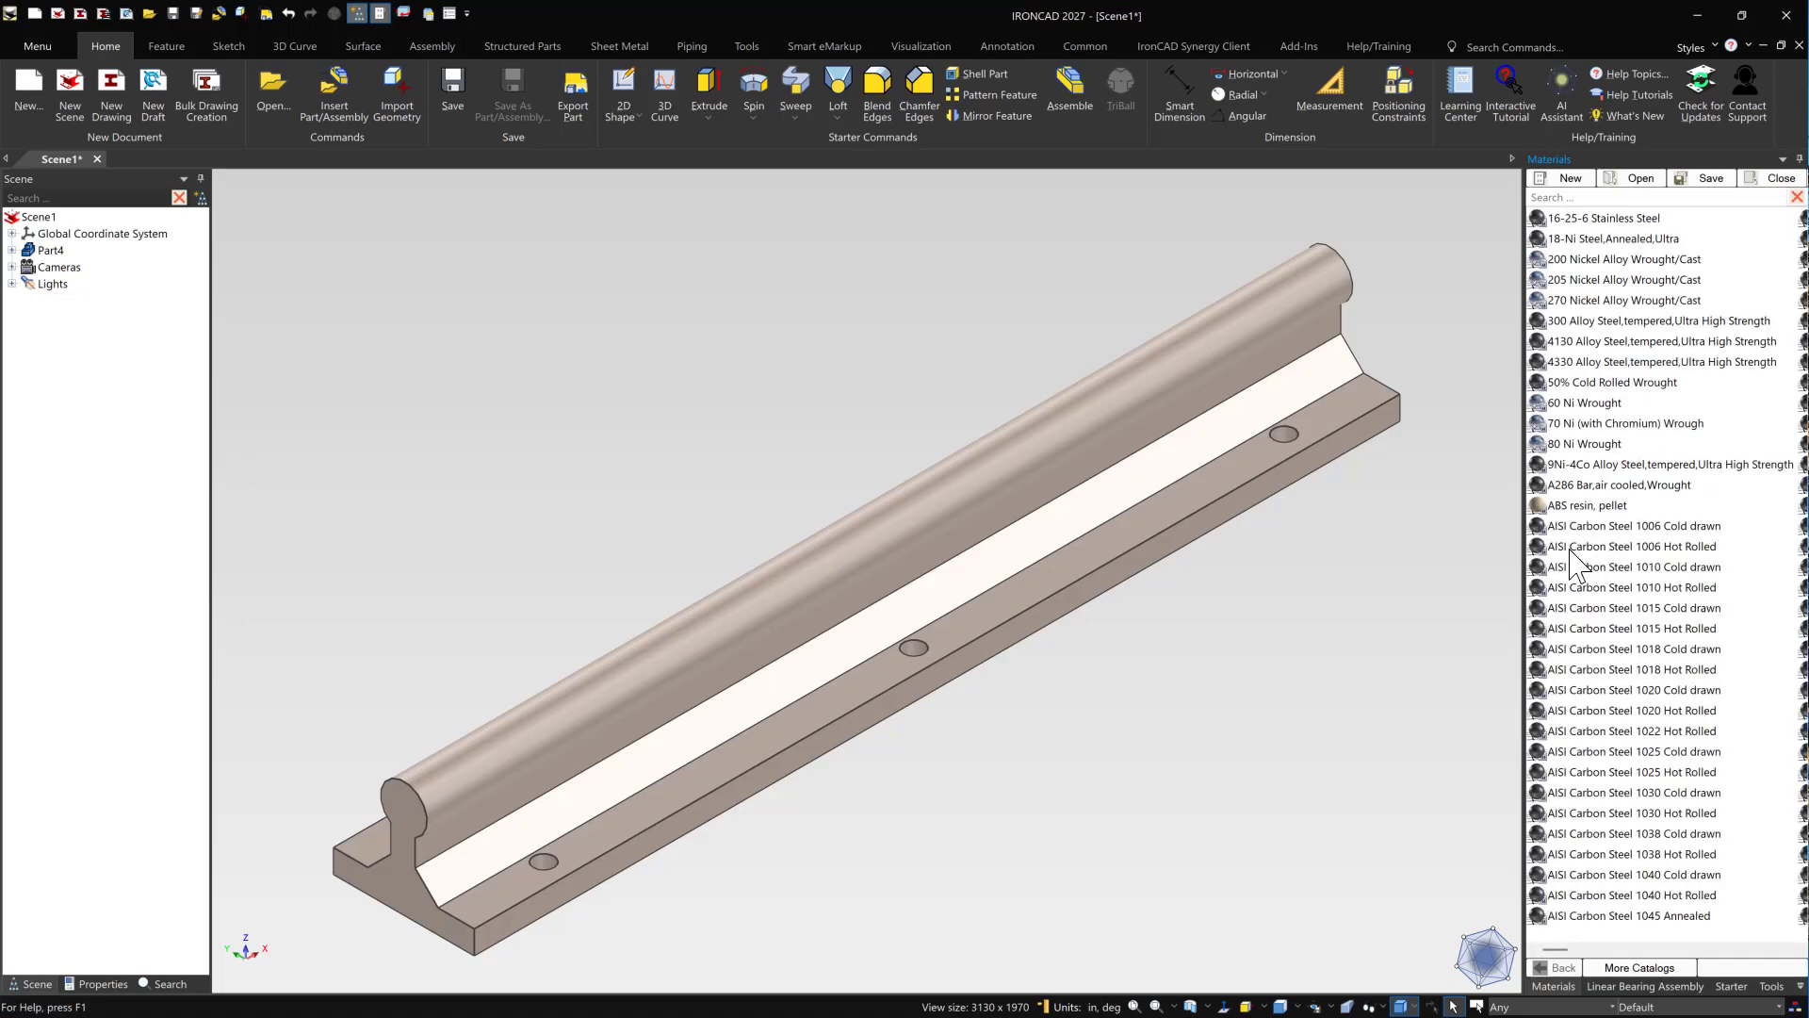
scroll(1572, 564, "down", 10)
scroll(1637, 537, "down", 10)
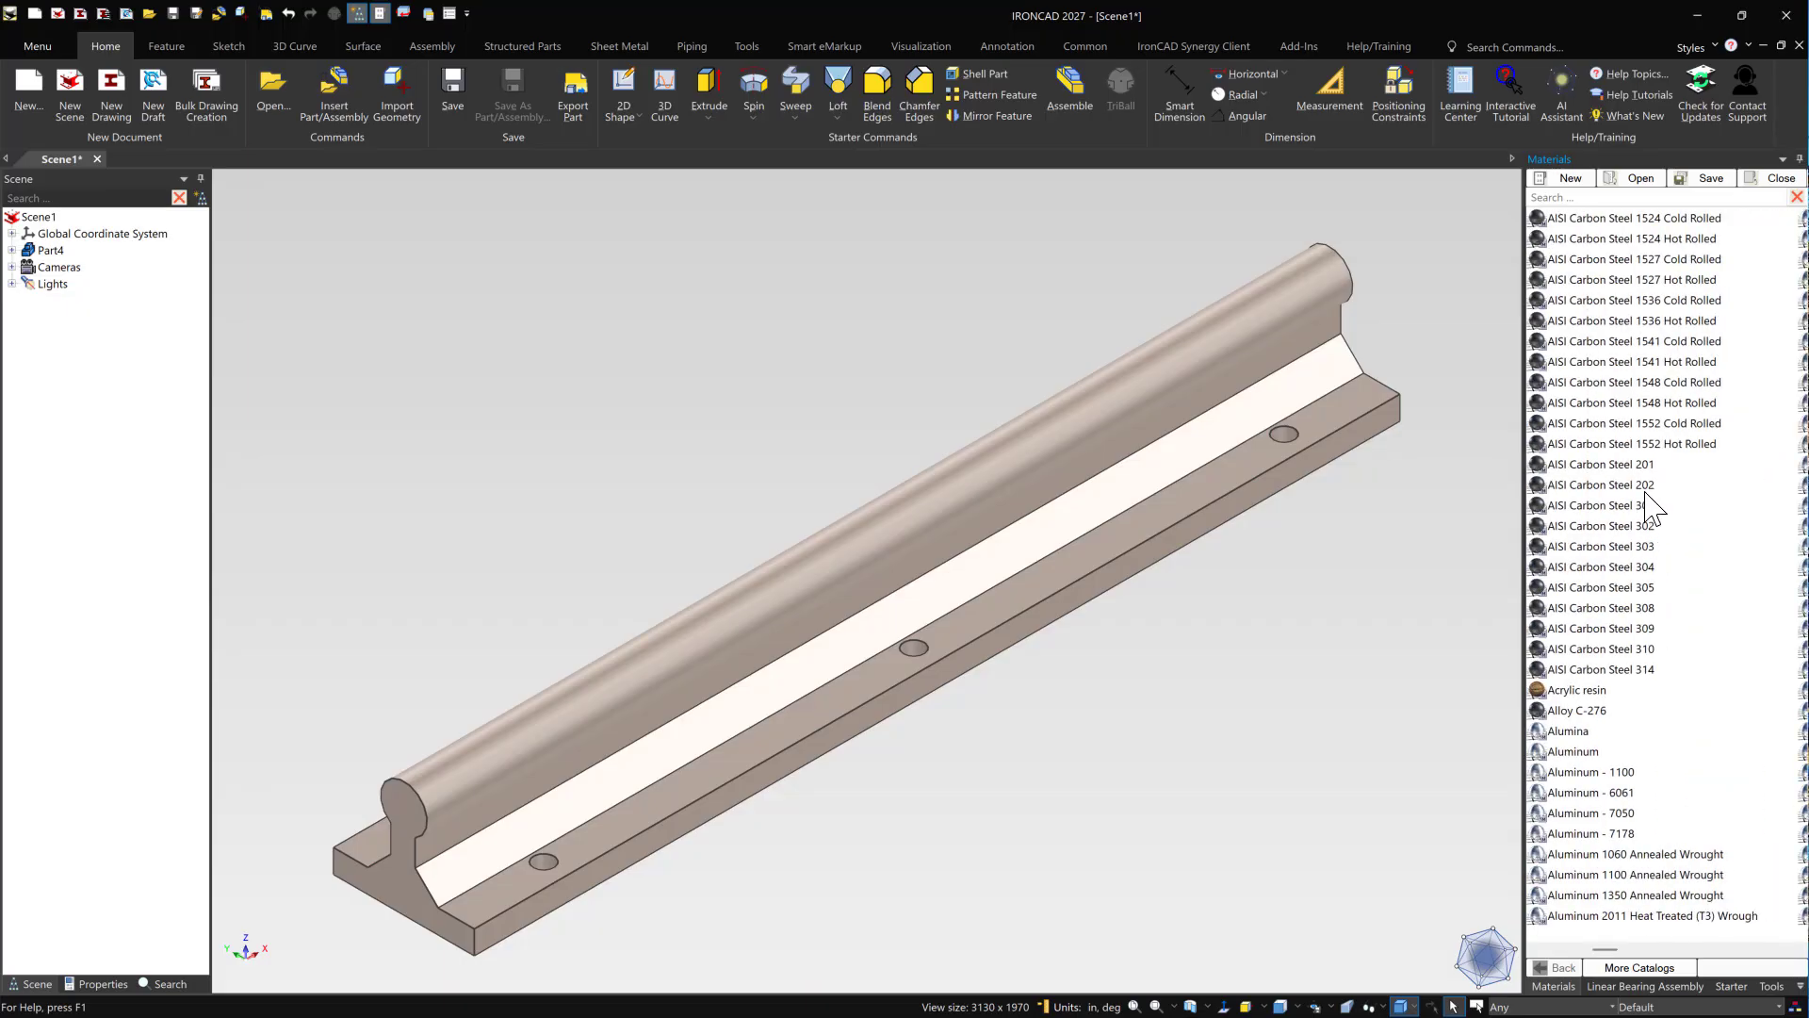
scroll(1648, 506, "down", 10)
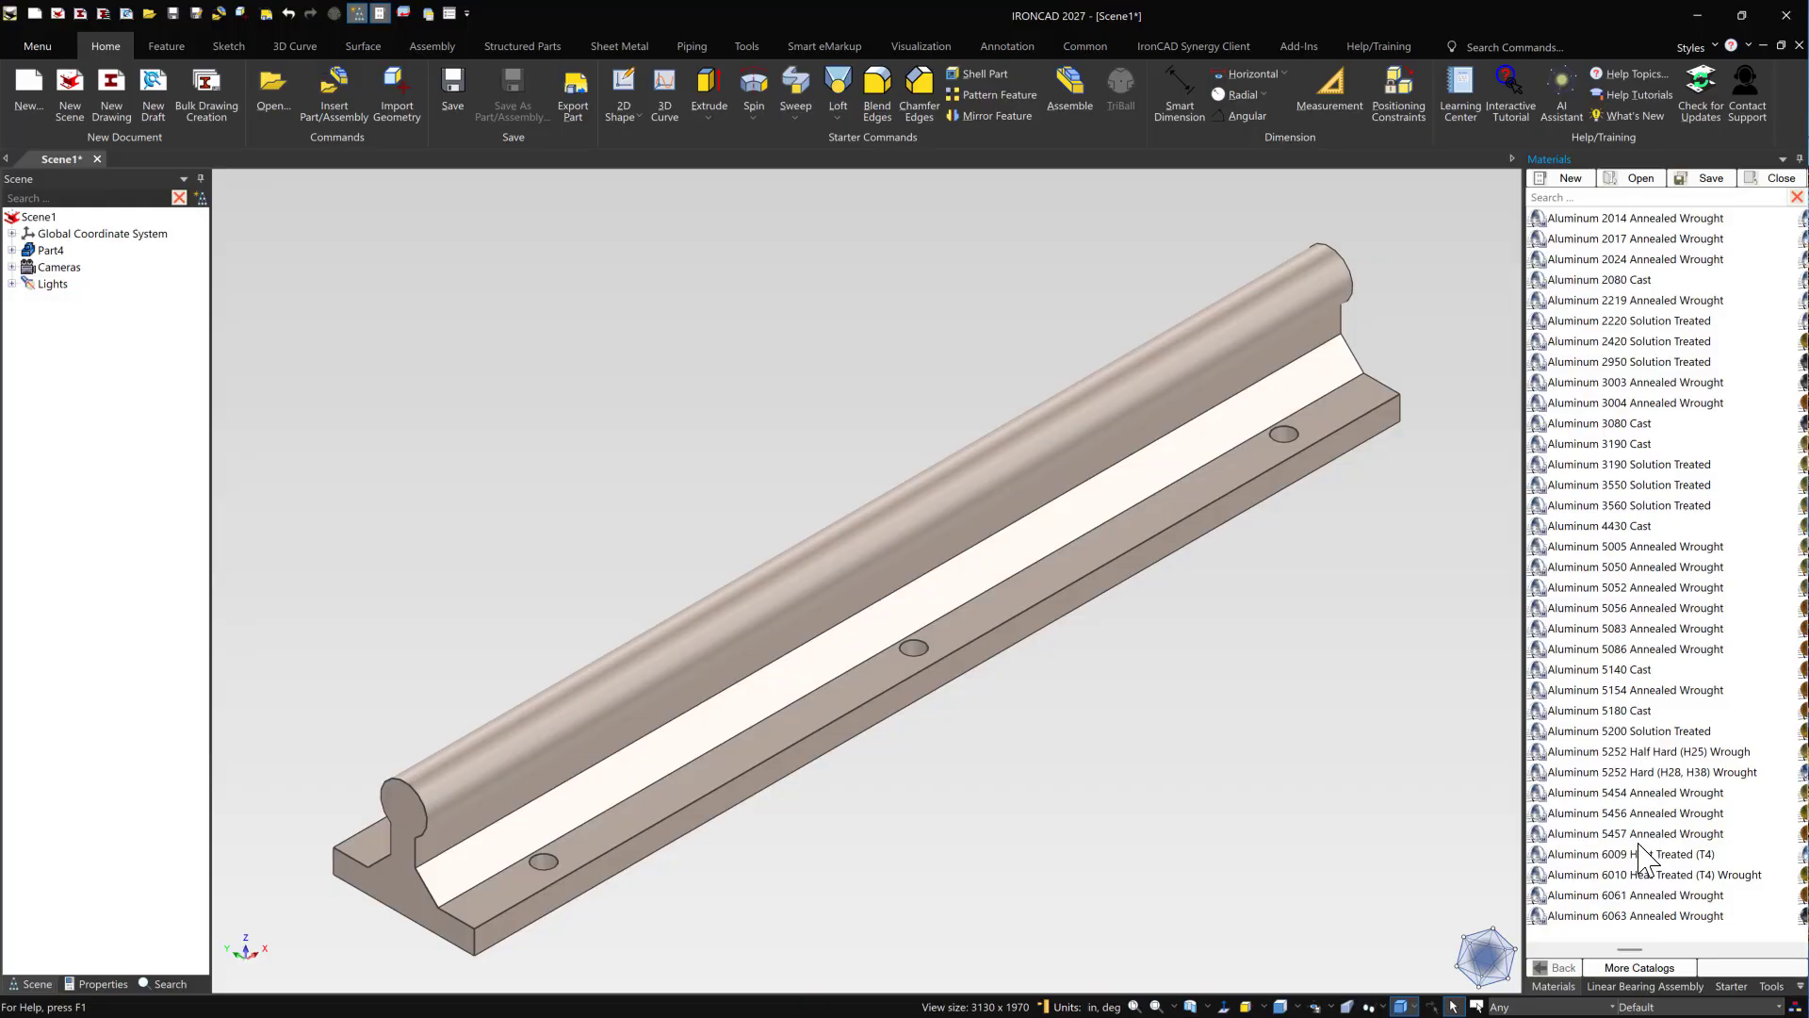
left_click_drag(1633, 895, 1596, 893)
scroll(1641, 467, "up", 10)
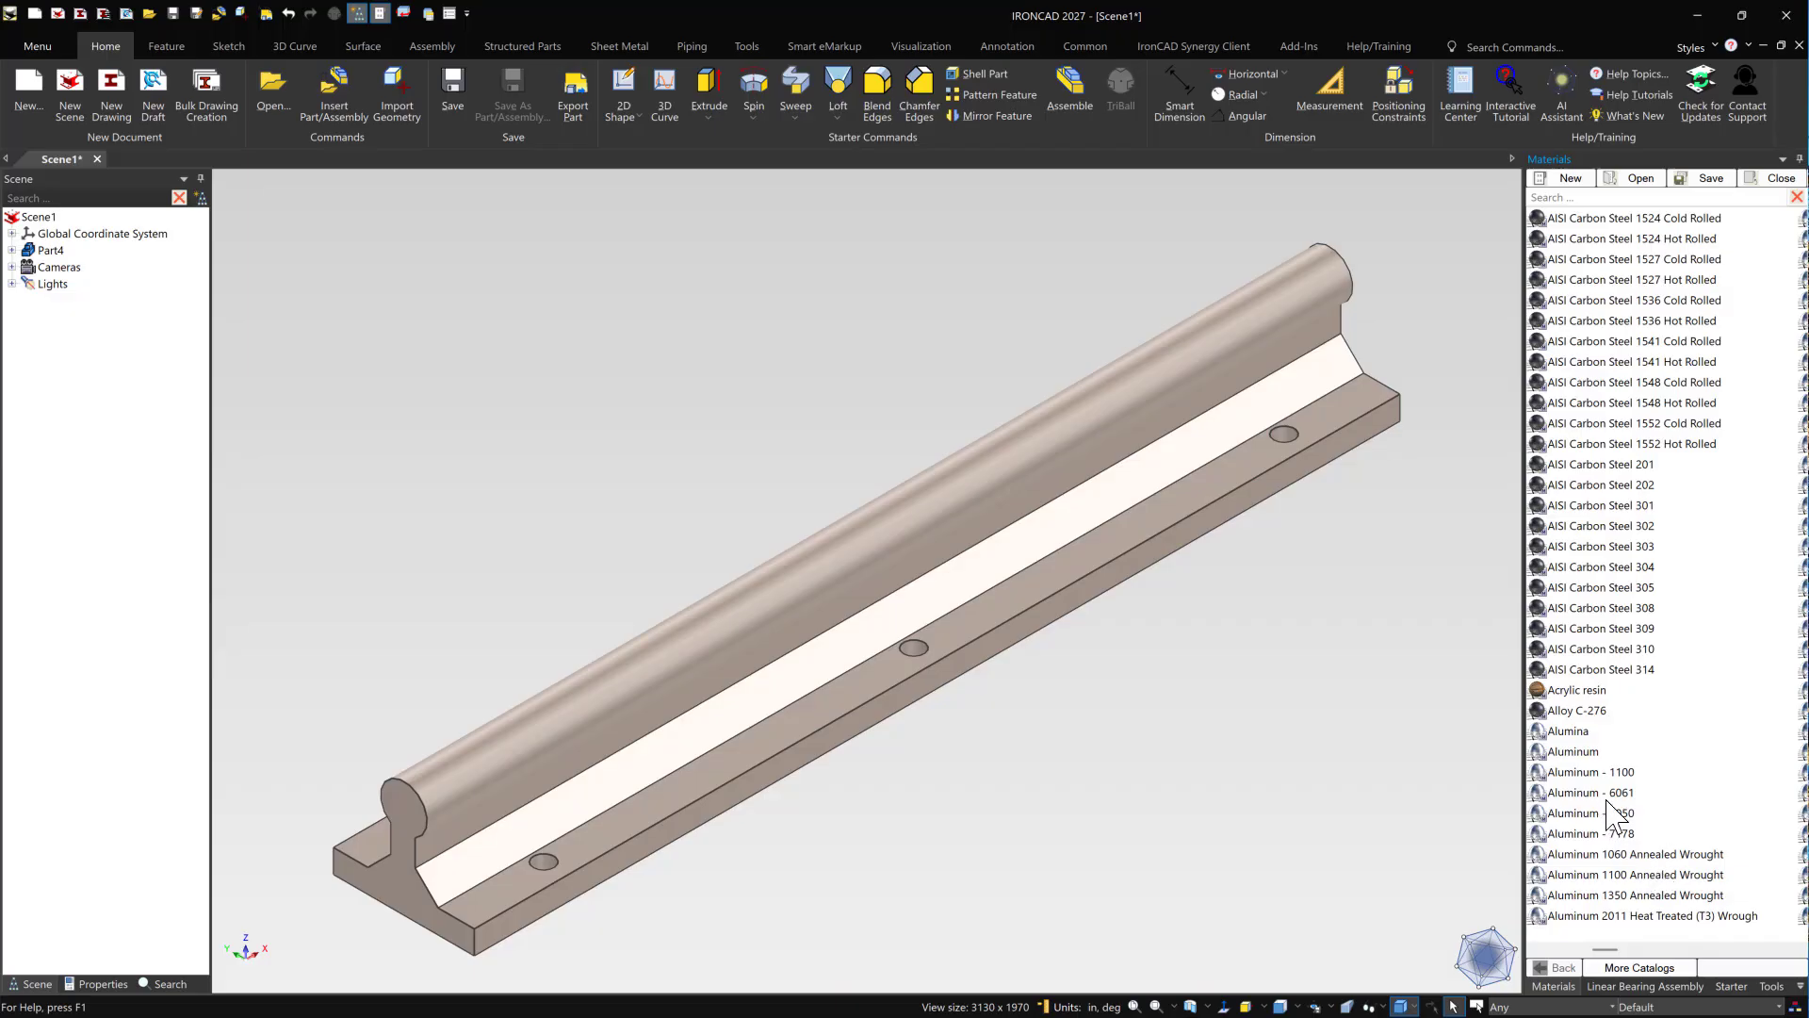
scroll(1613, 812, "down", 15)
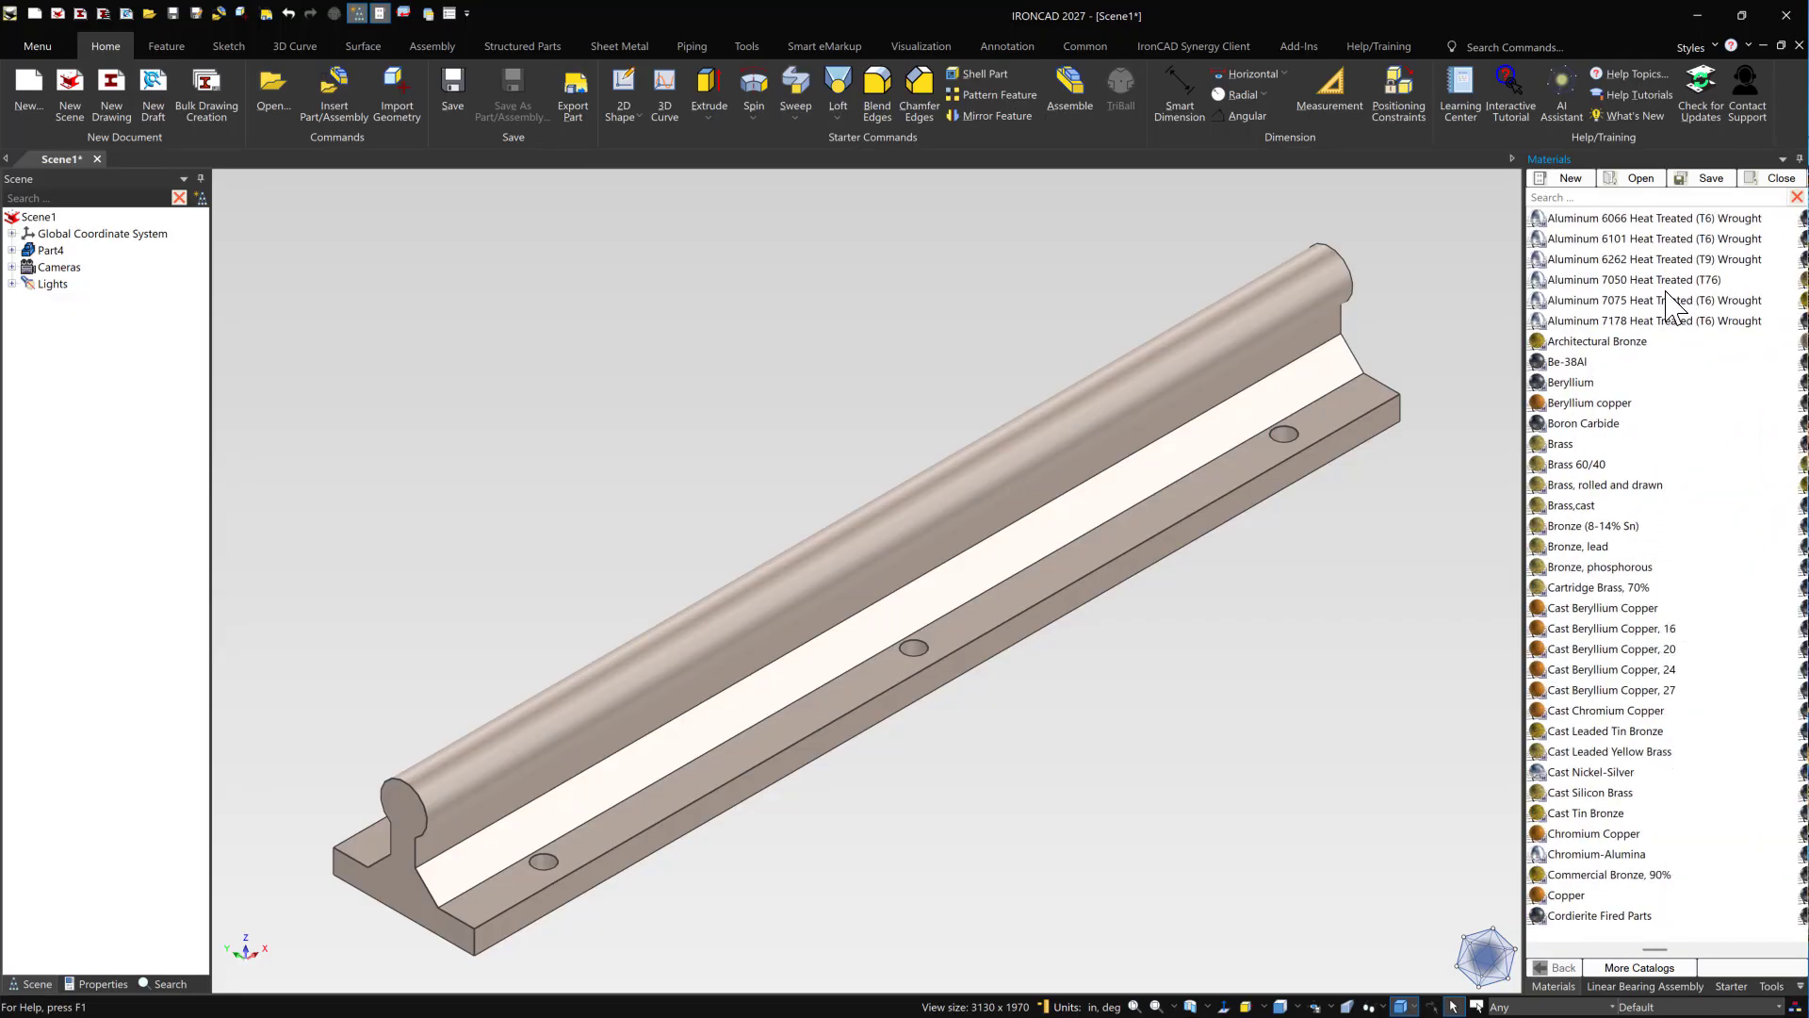
scroll(1668, 307, "up", 10)
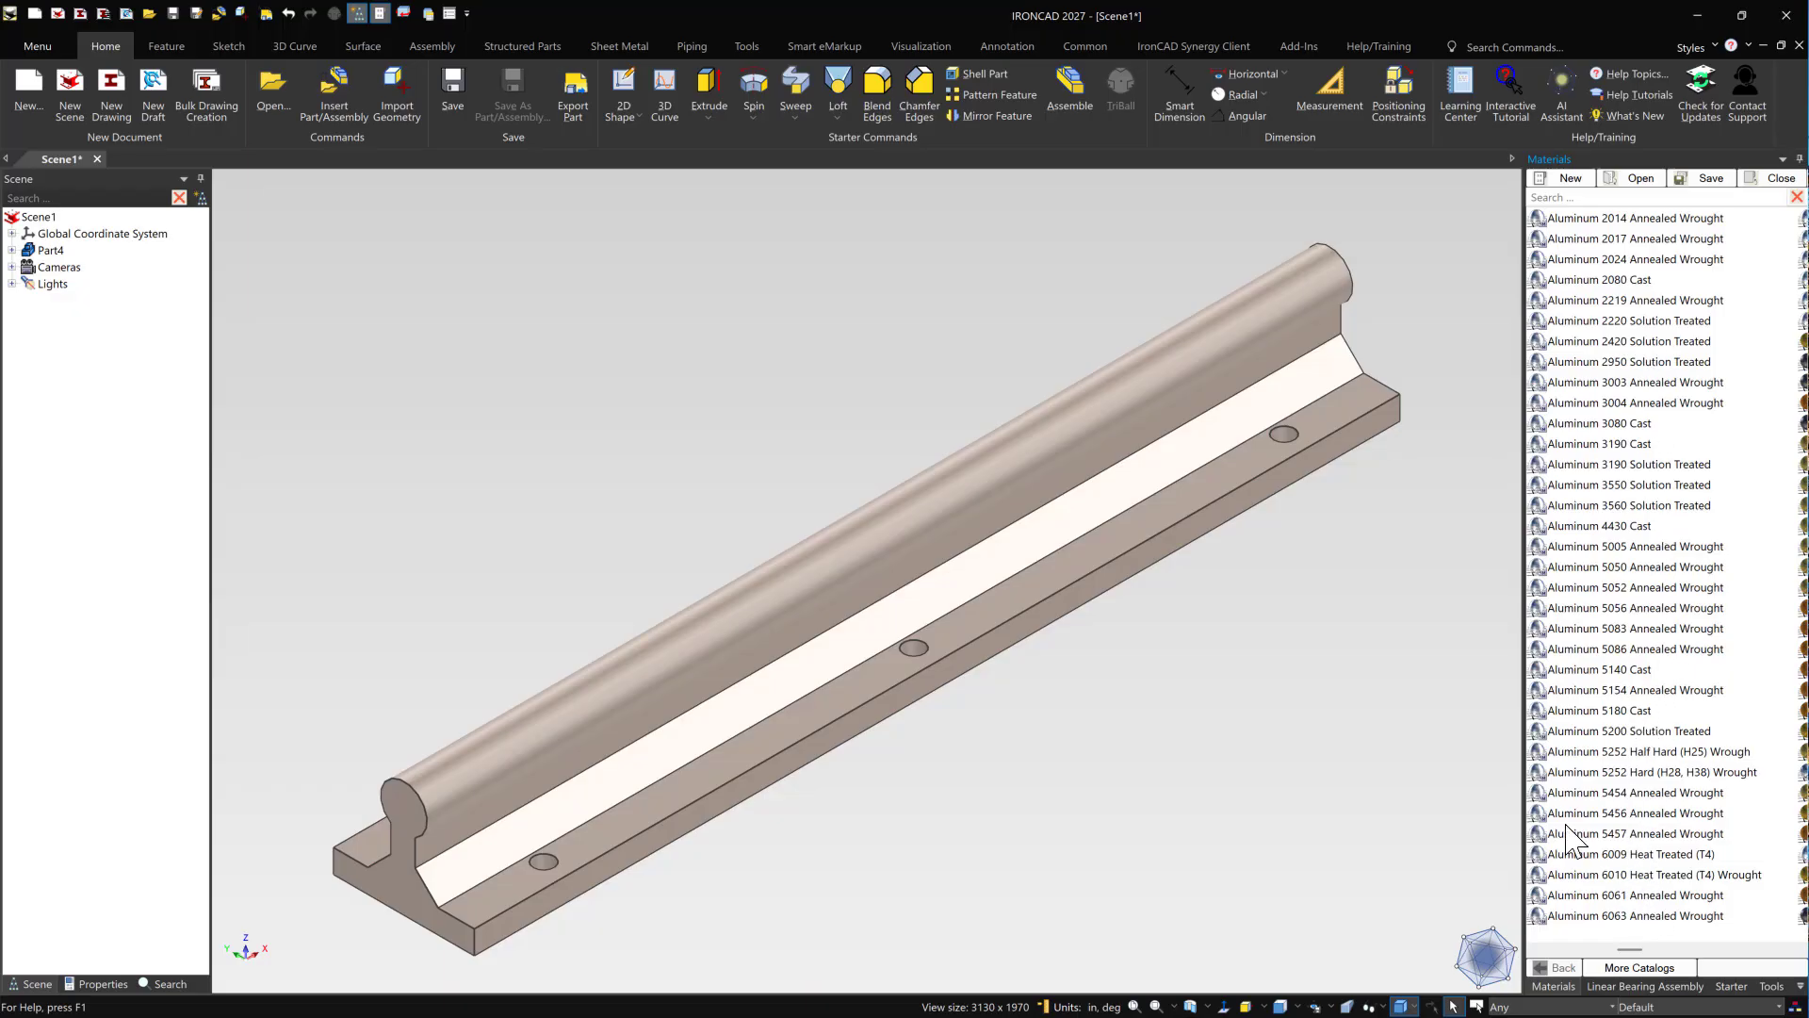
left_click_drag(1524, 719, 1473, 719)
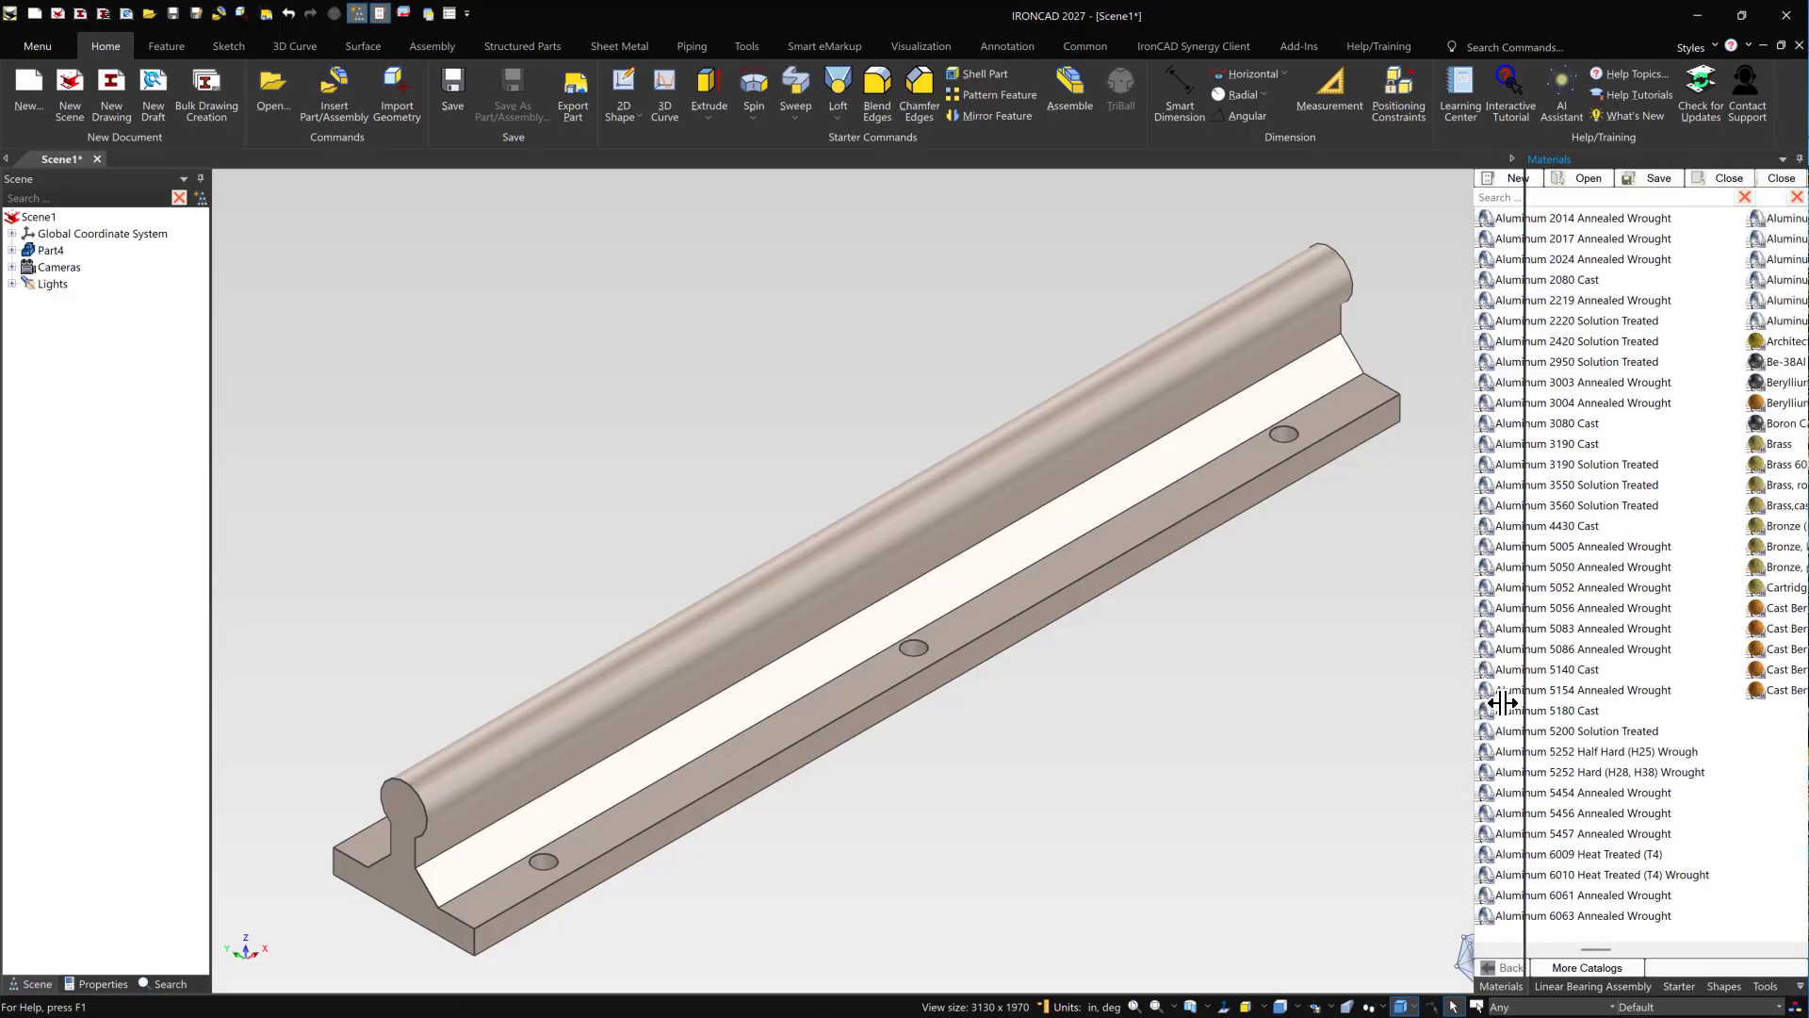
scroll(1494, 513, "up", 5)
scroll(1627, 407, "up", 3)
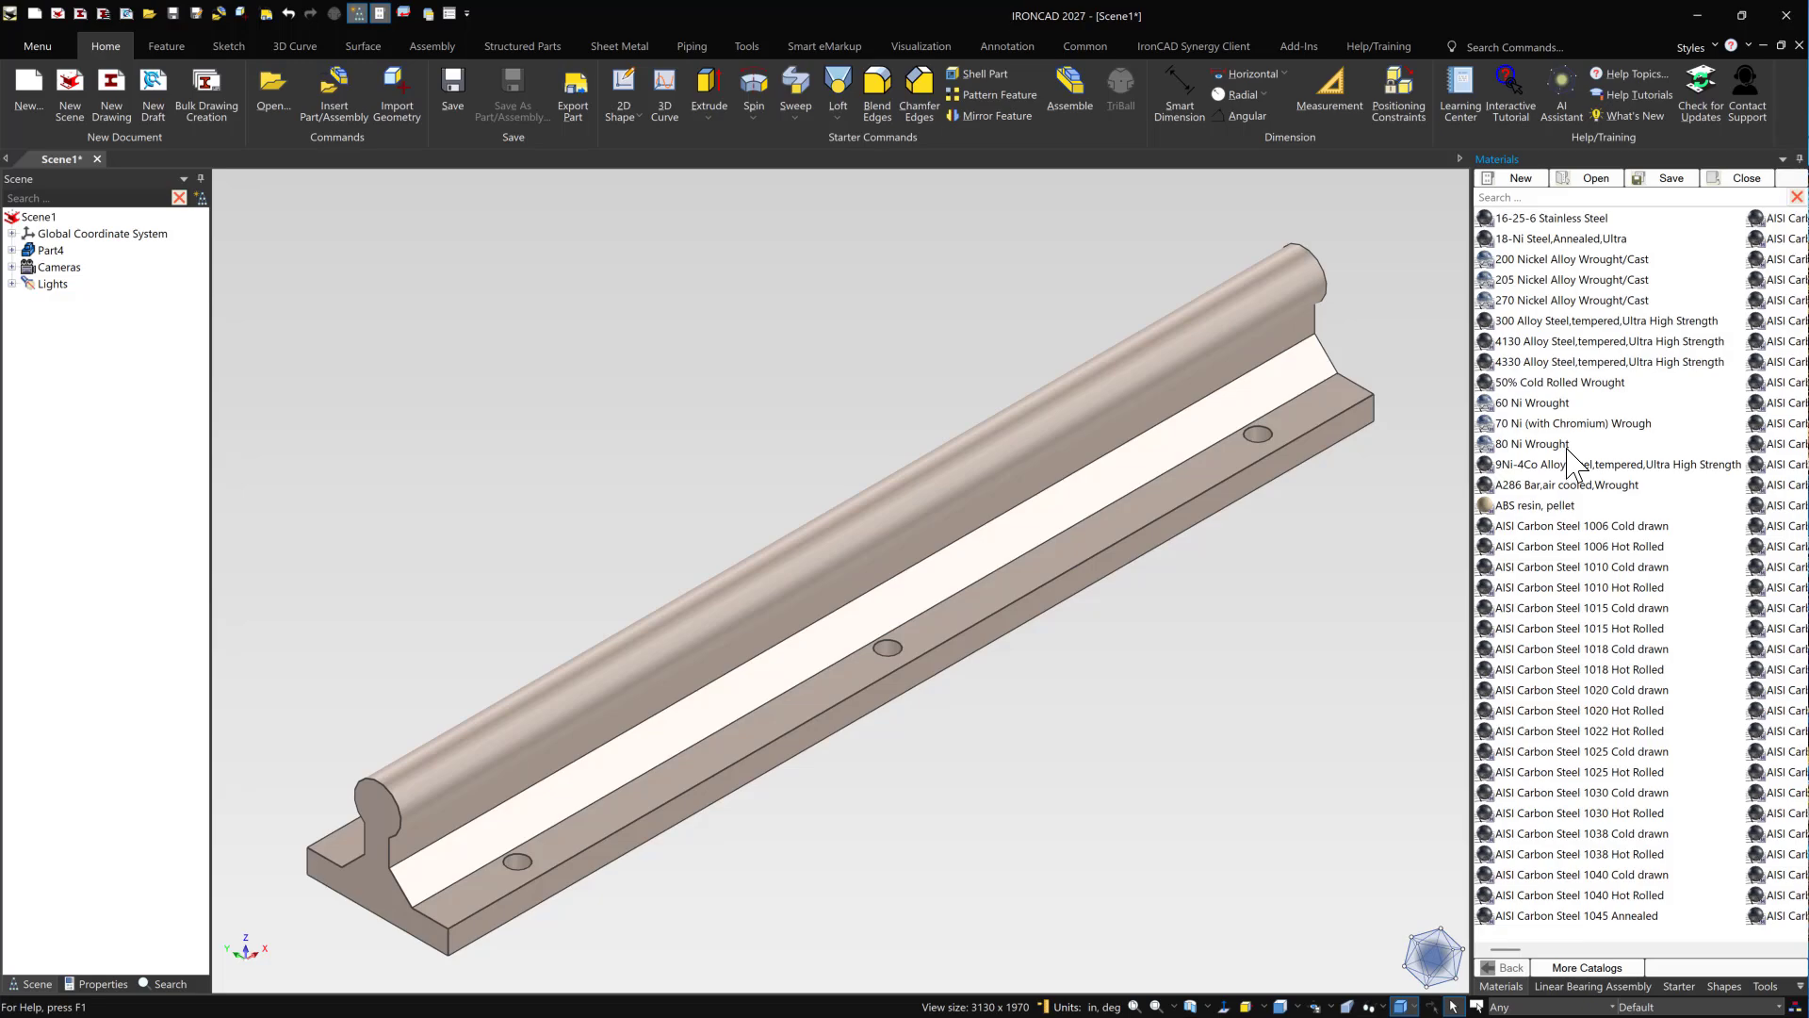
scroll(1550, 429, "down", 3)
scroll(1588, 759, "down", 3)
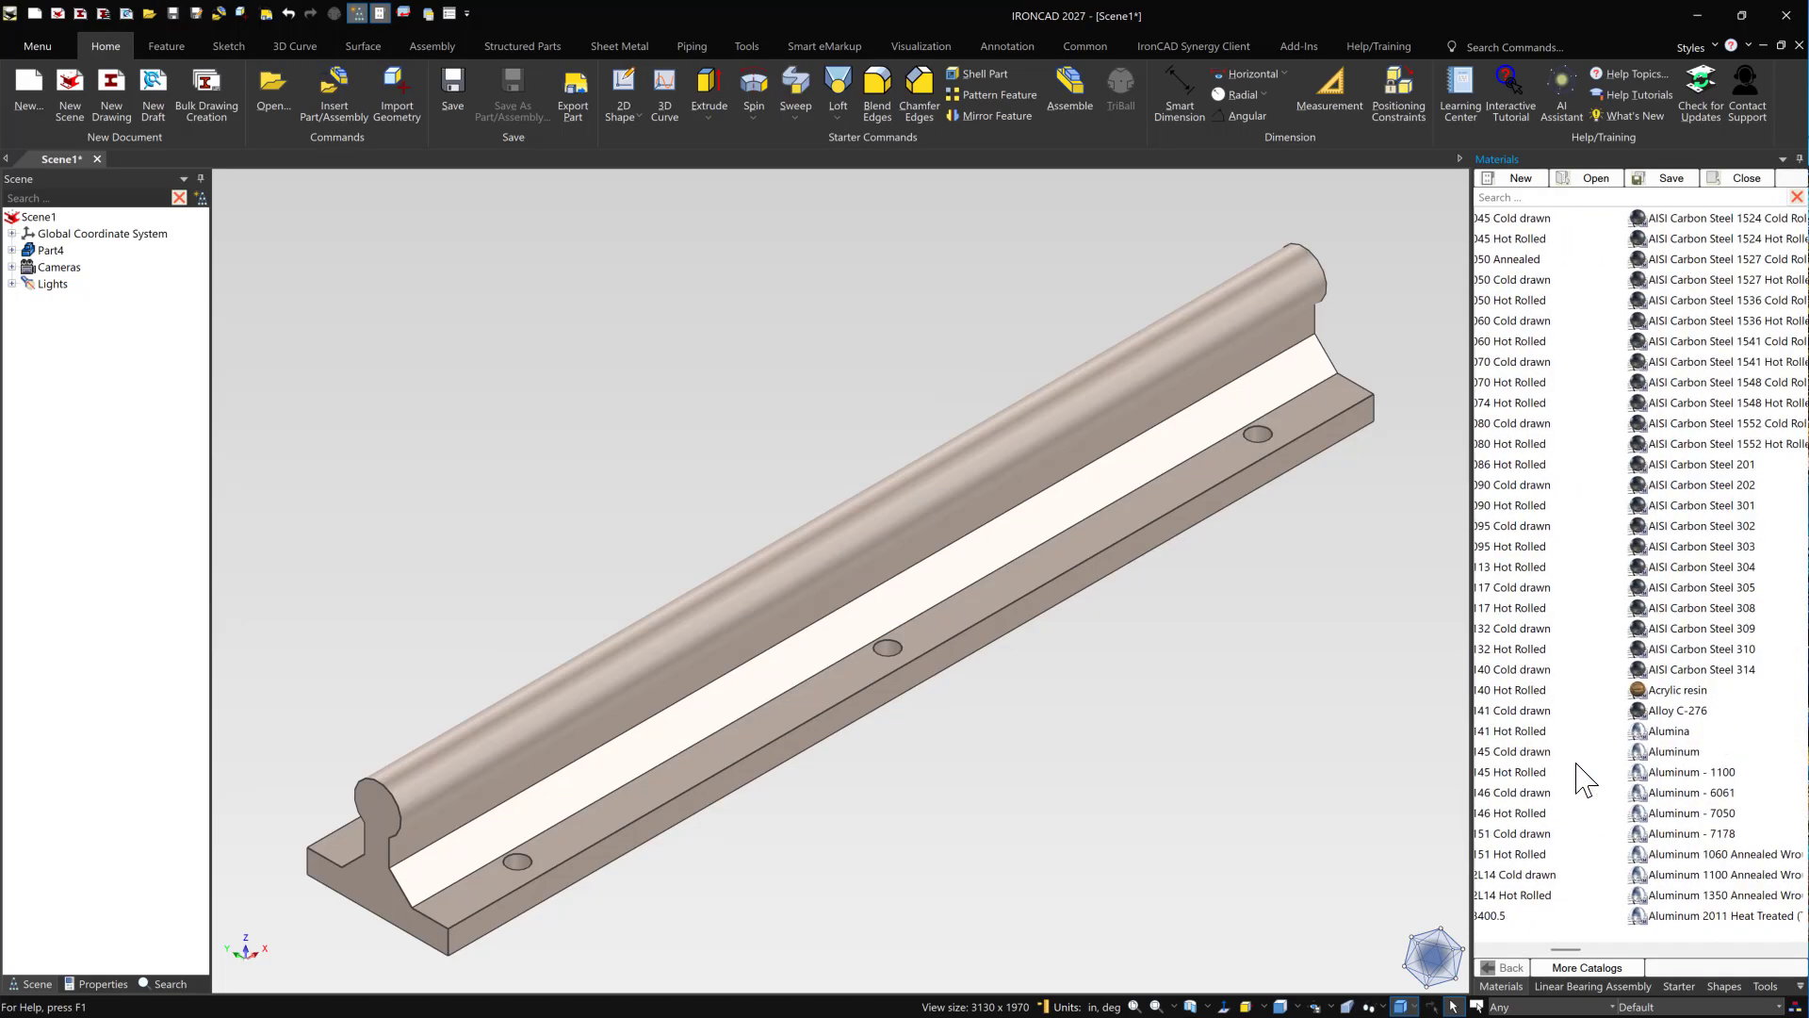
left_click_drag(1590, 816, 1134, 593)
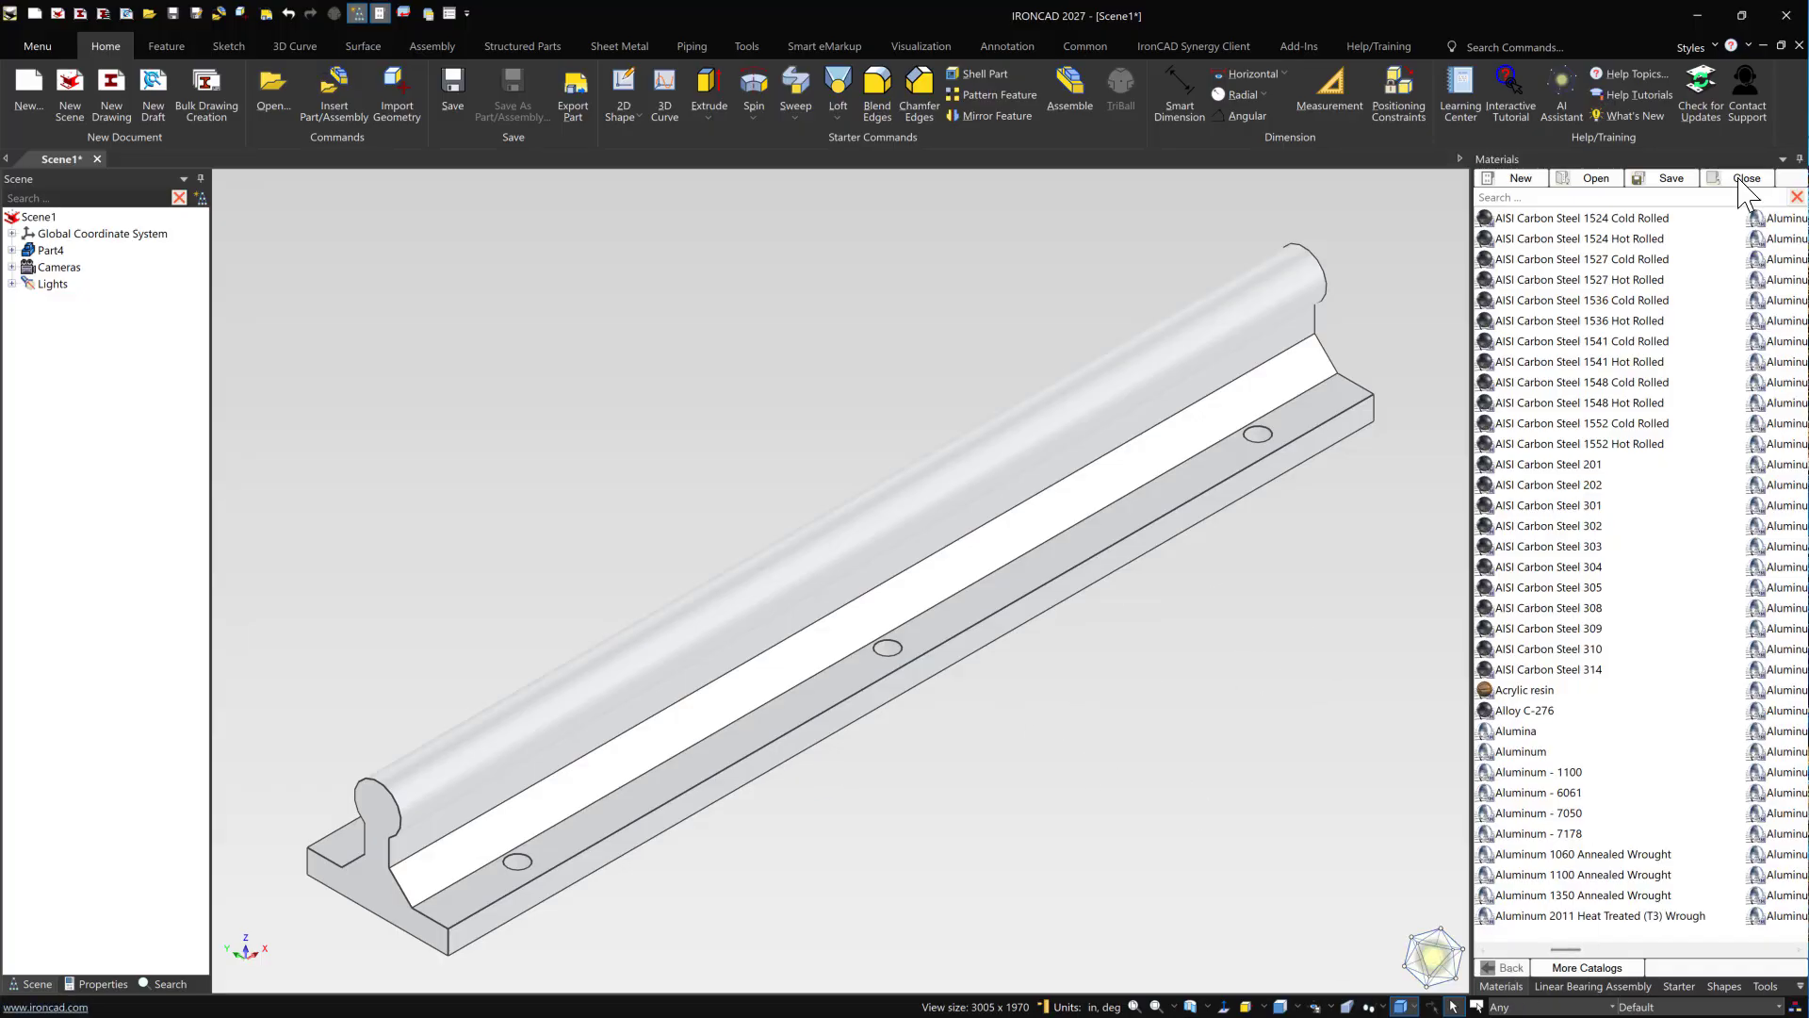
- Show the Linear Bearing Assembly catalog and rename the rail part as Guide Shaft in the scene tree
left_click(1592, 986)
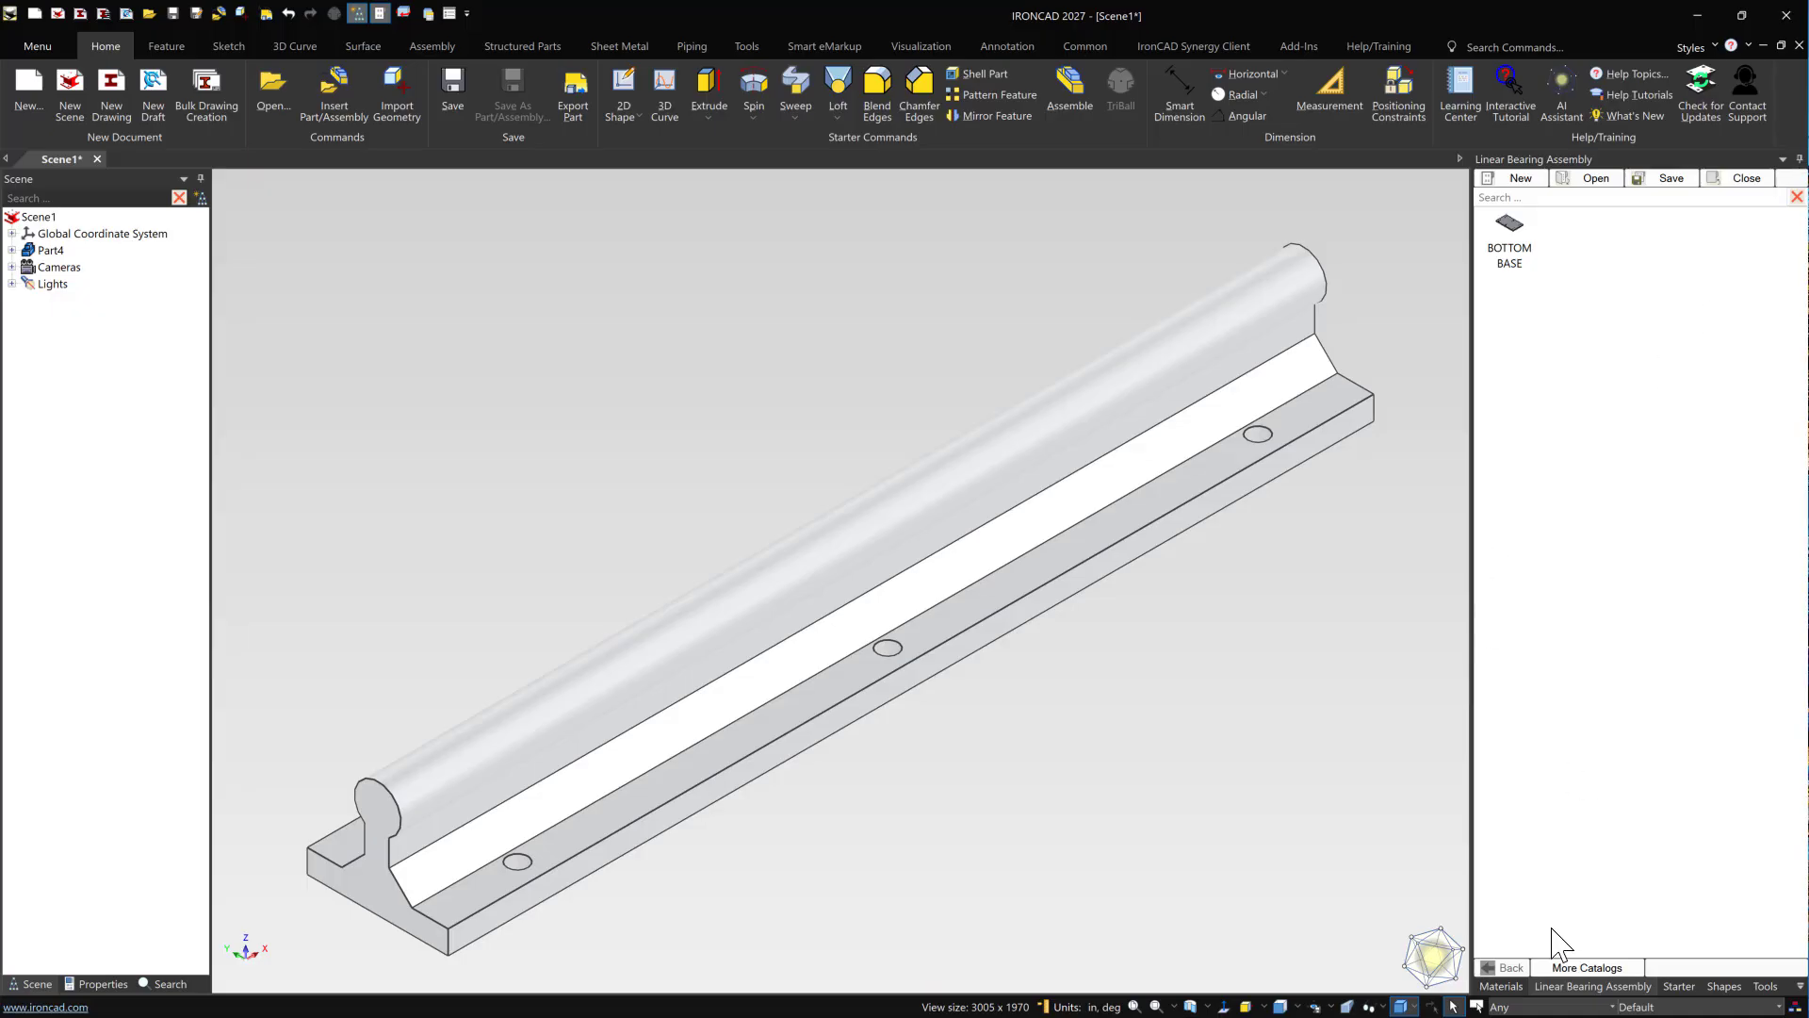
left_click(50, 251)
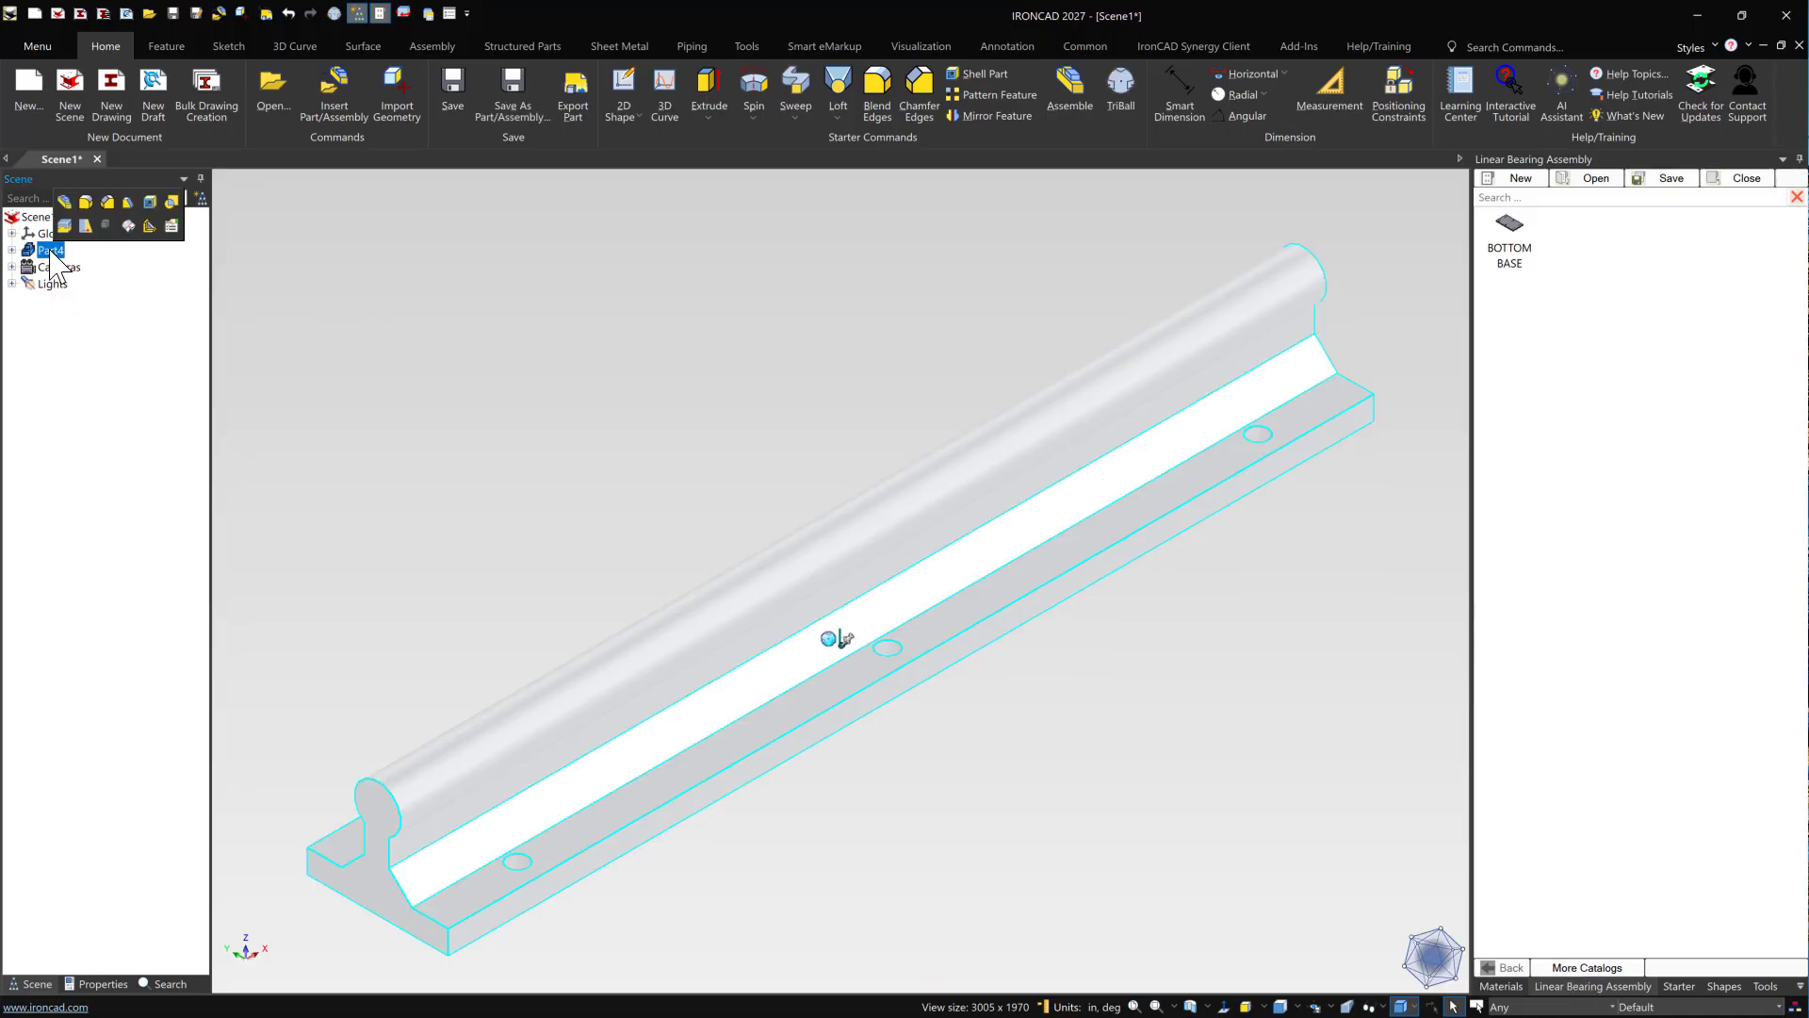
double_click(51, 251)
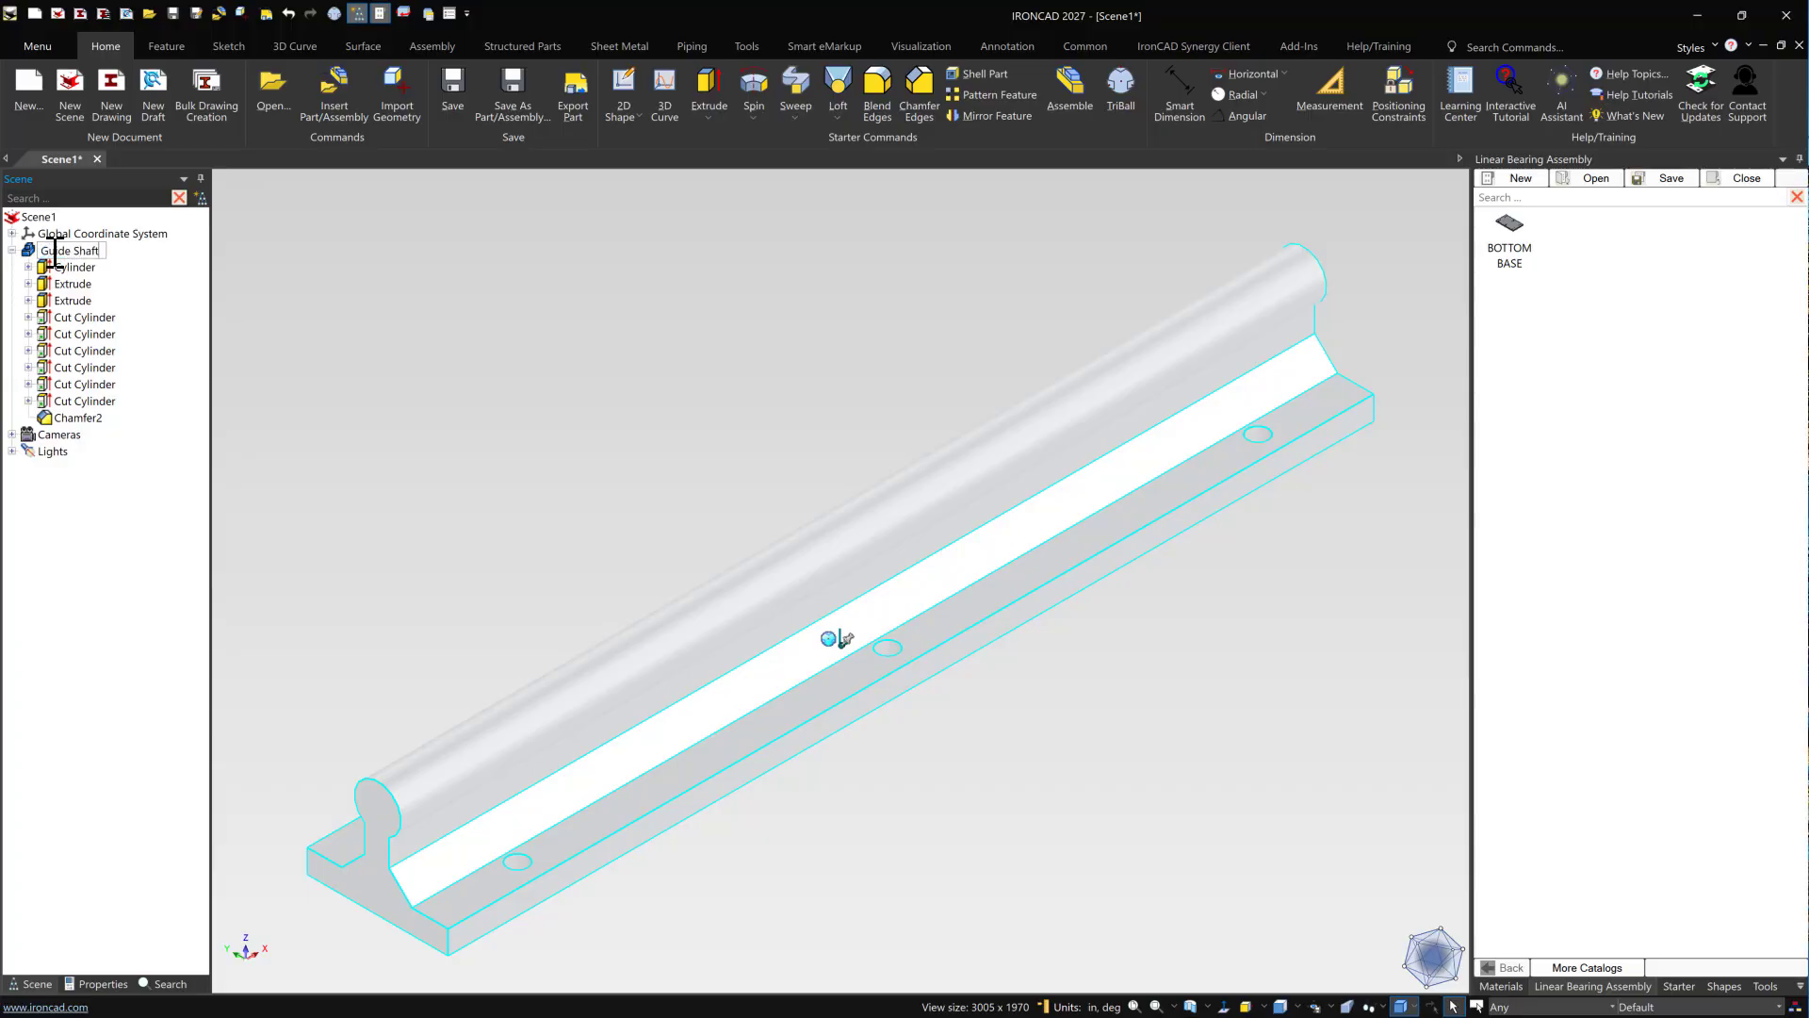
key("Return")
left_click(382, 414)
left_click(12, 250)
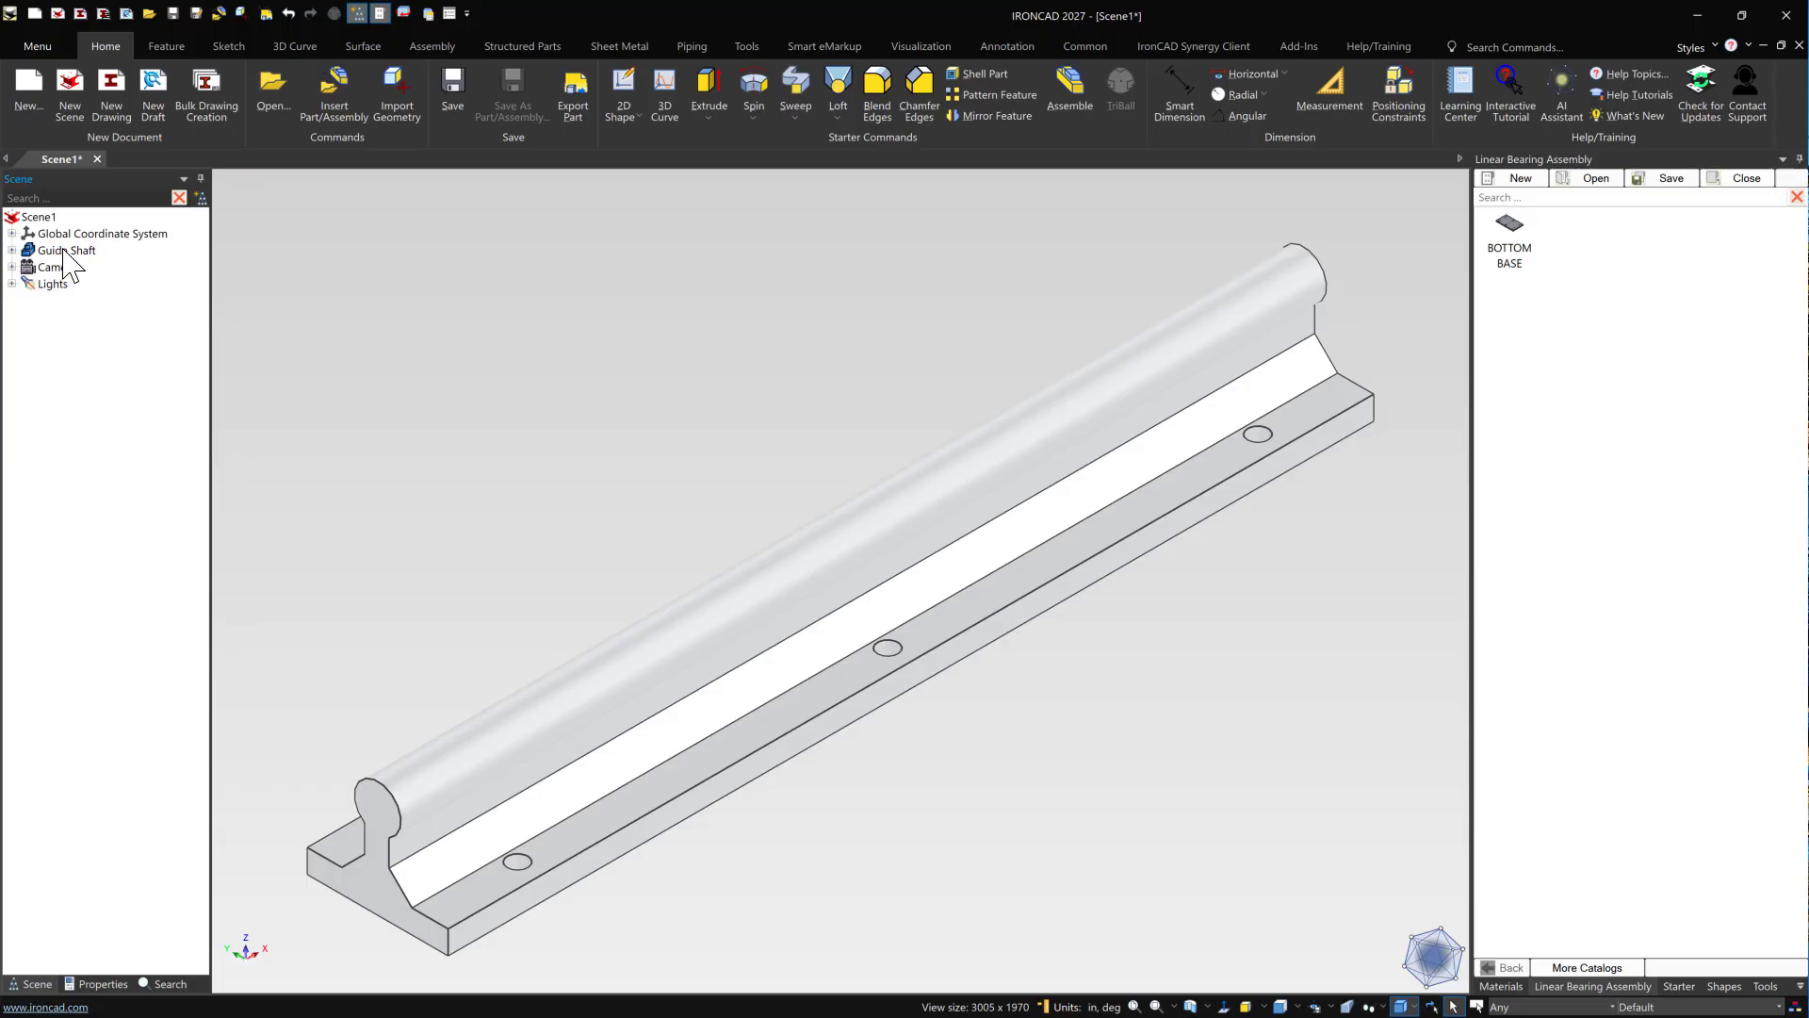
- Add the Guide Shaft part to the Linear Bearing Assembly catalog and save the scene as Guide Shaft in the Linear Bearing folder
left_click_drag(72, 243, 1591, 301)
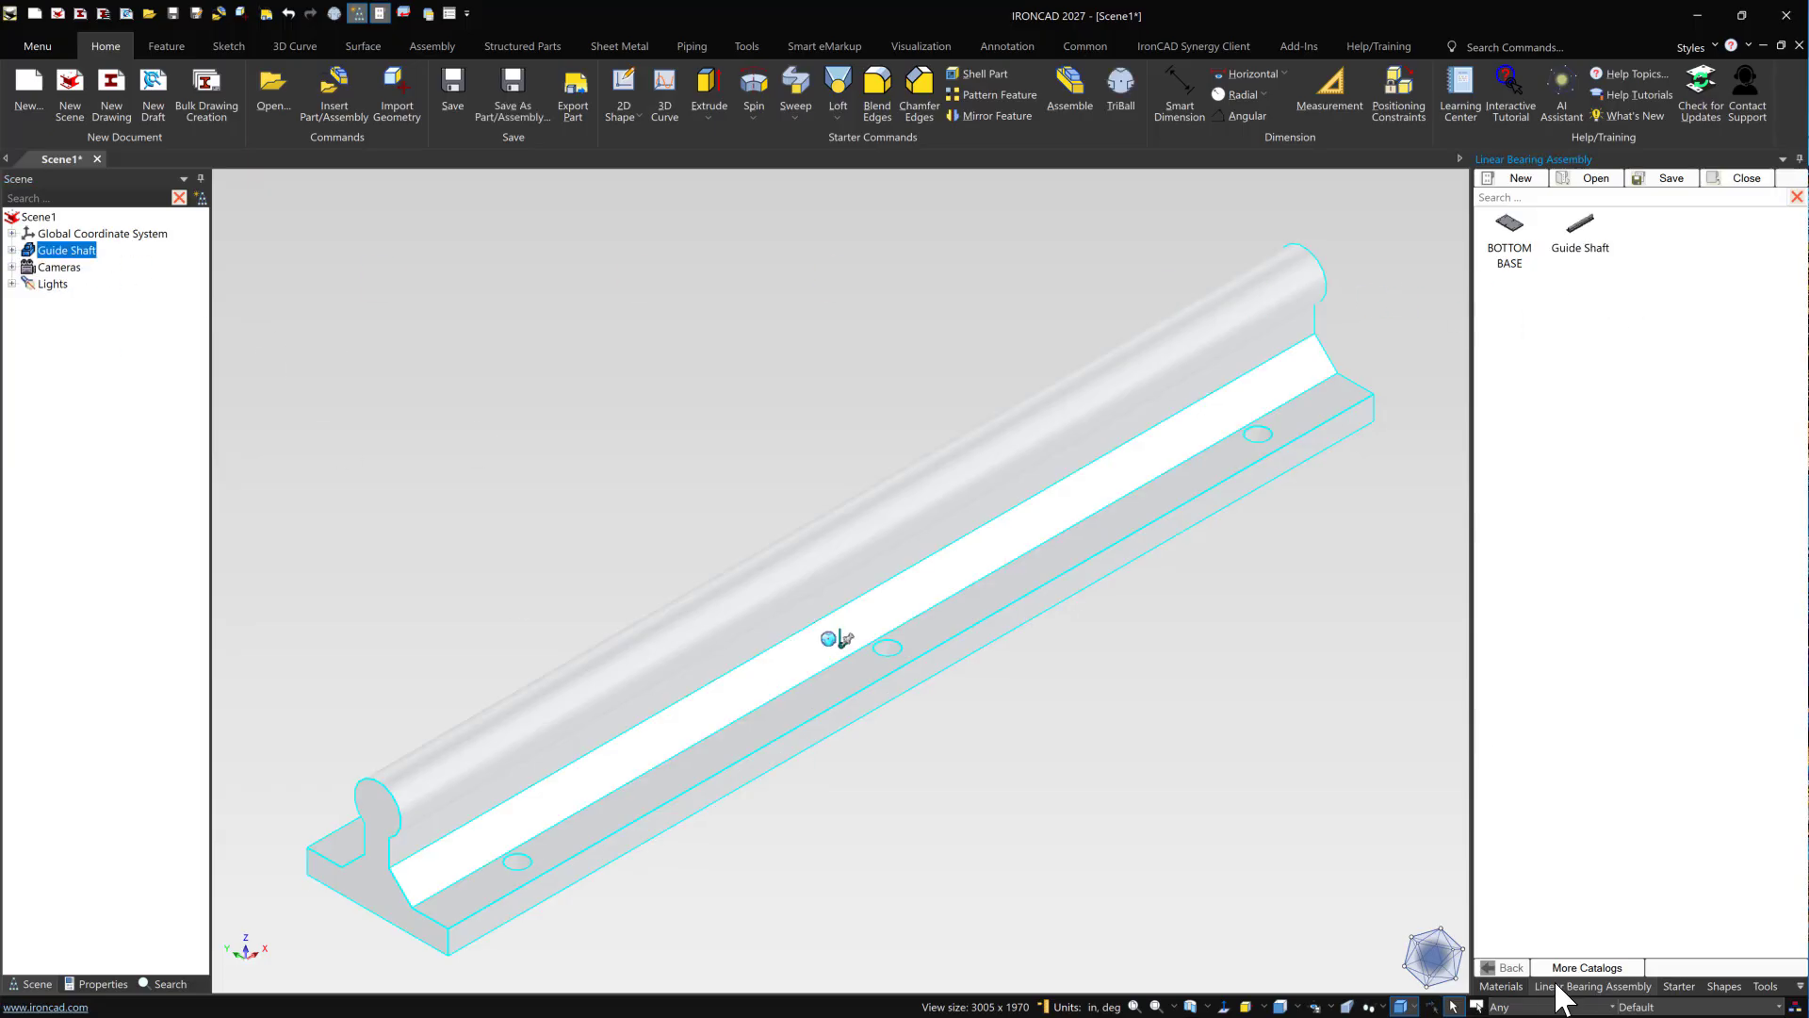
left_click(1301, 666)
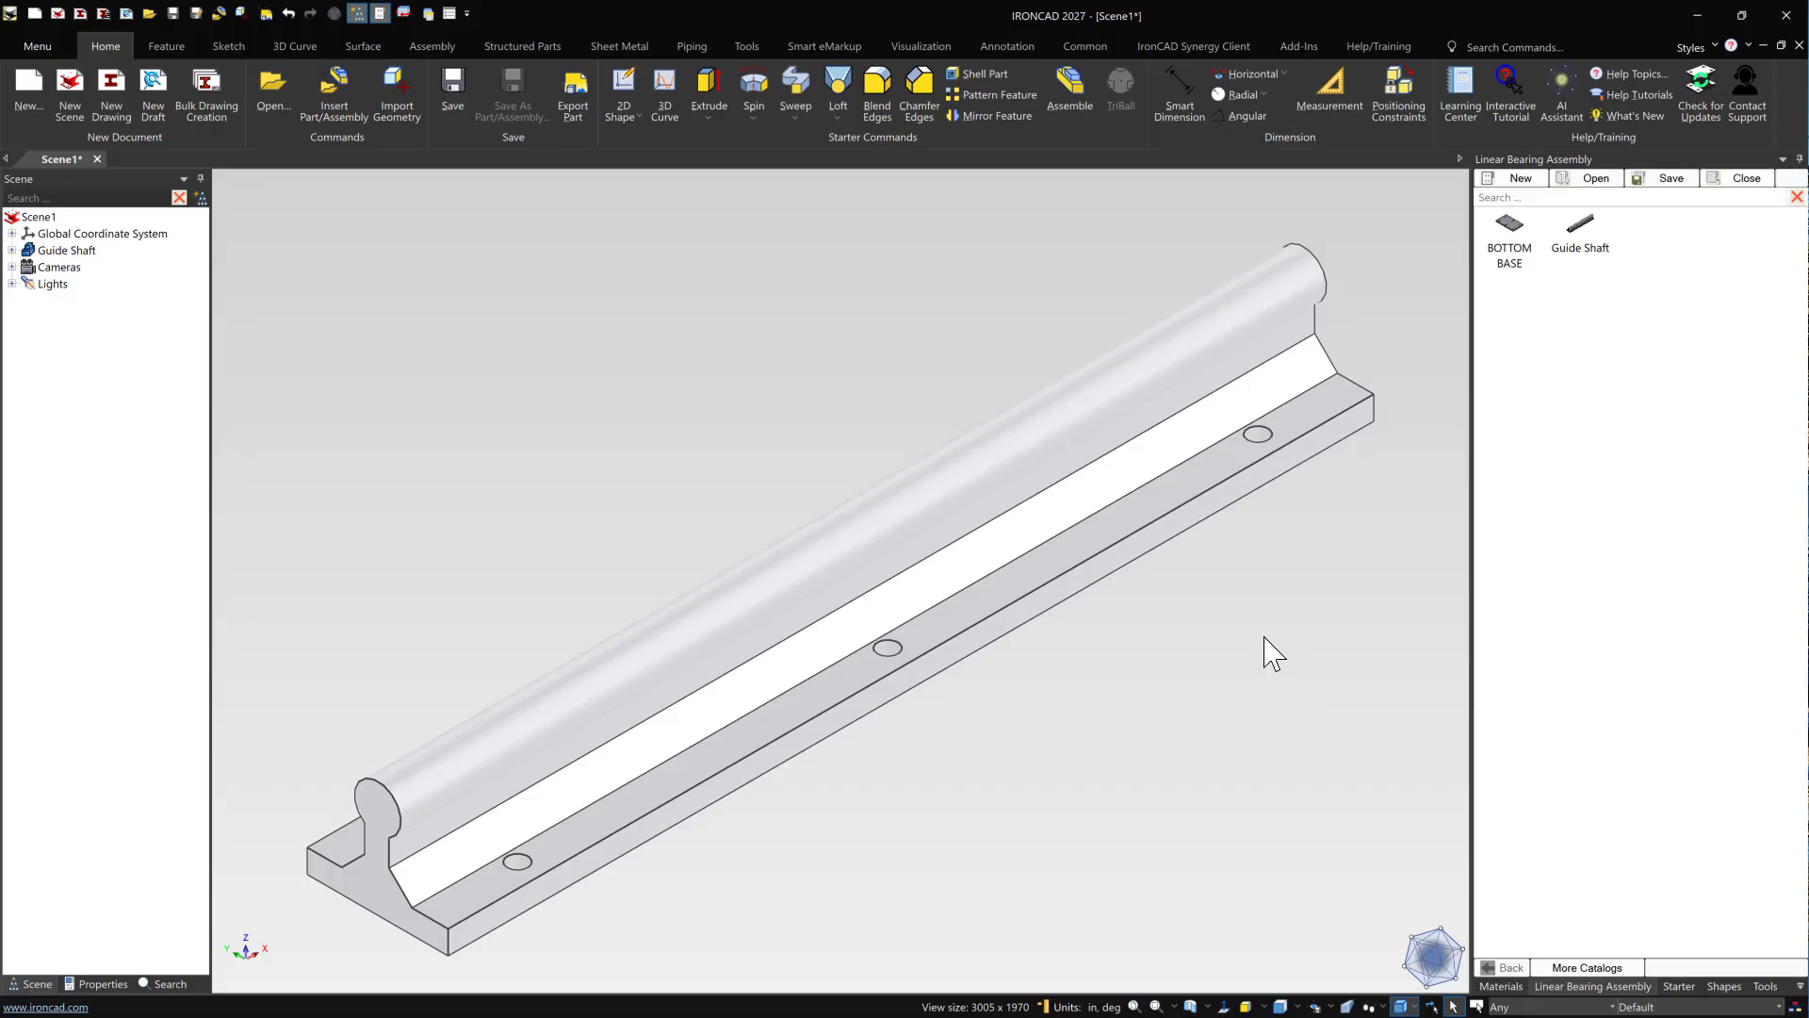
key("ctrl+s")
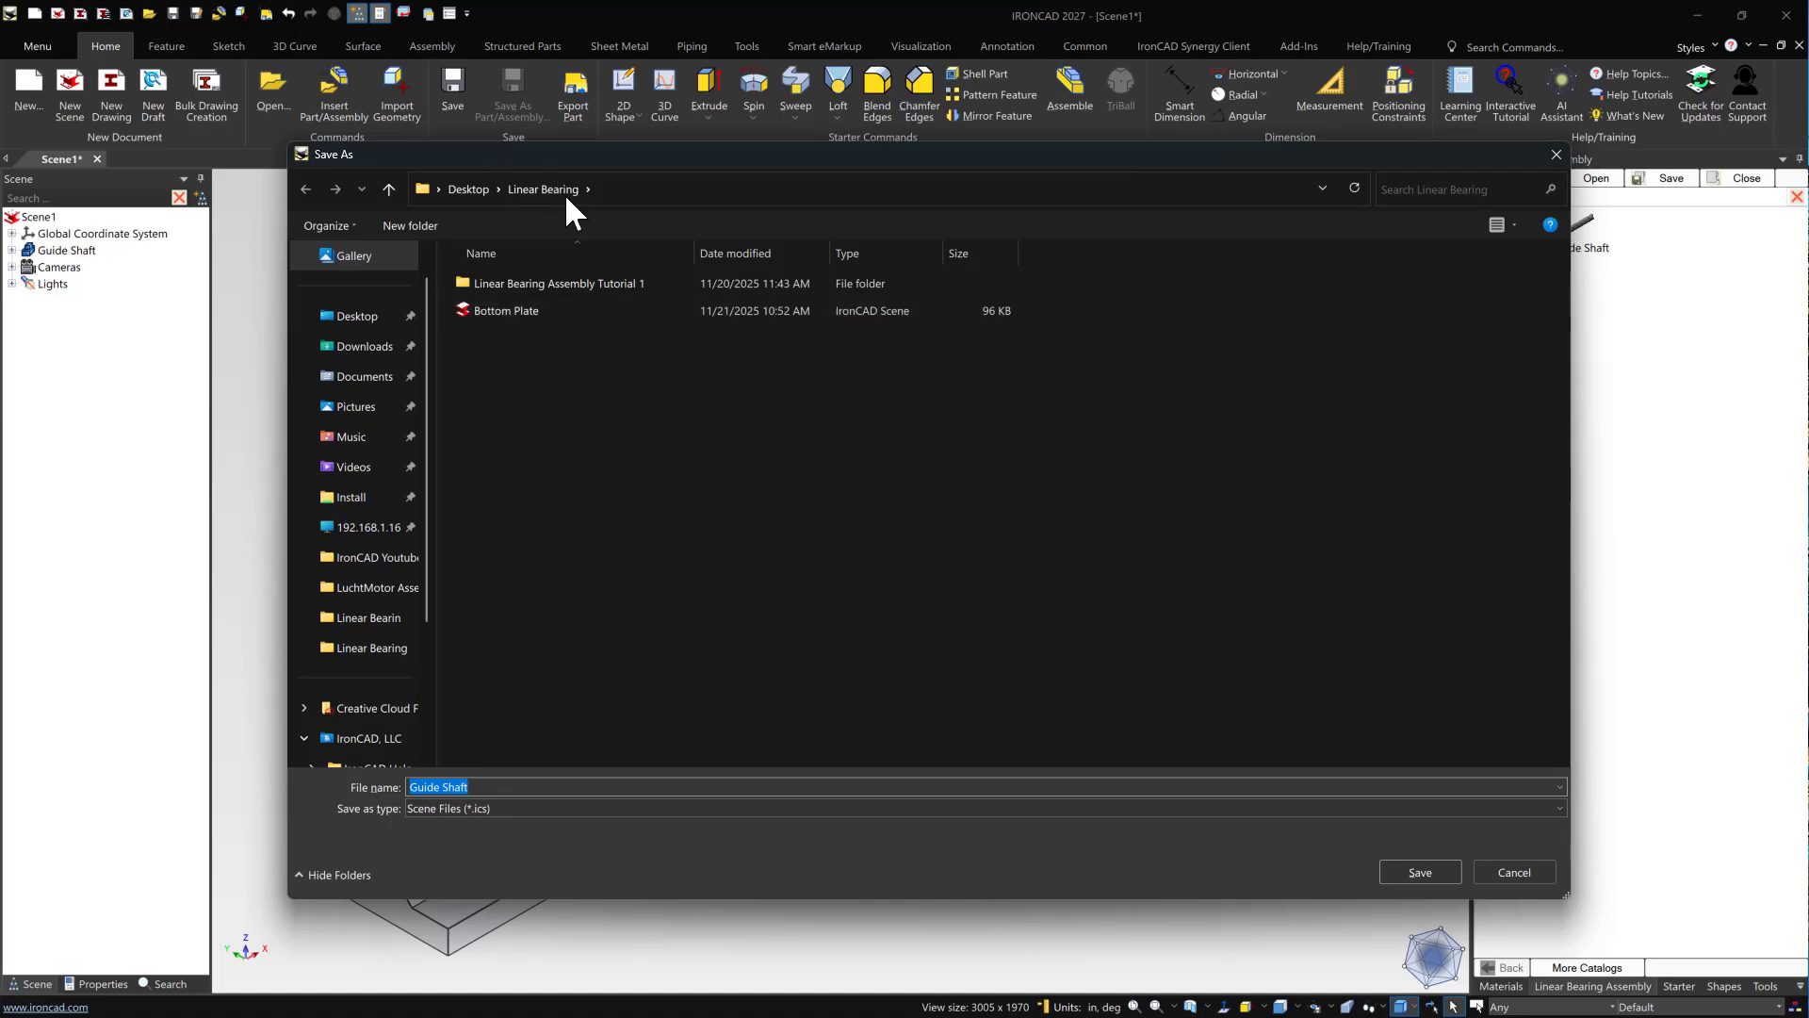
left_click(1412, 878)
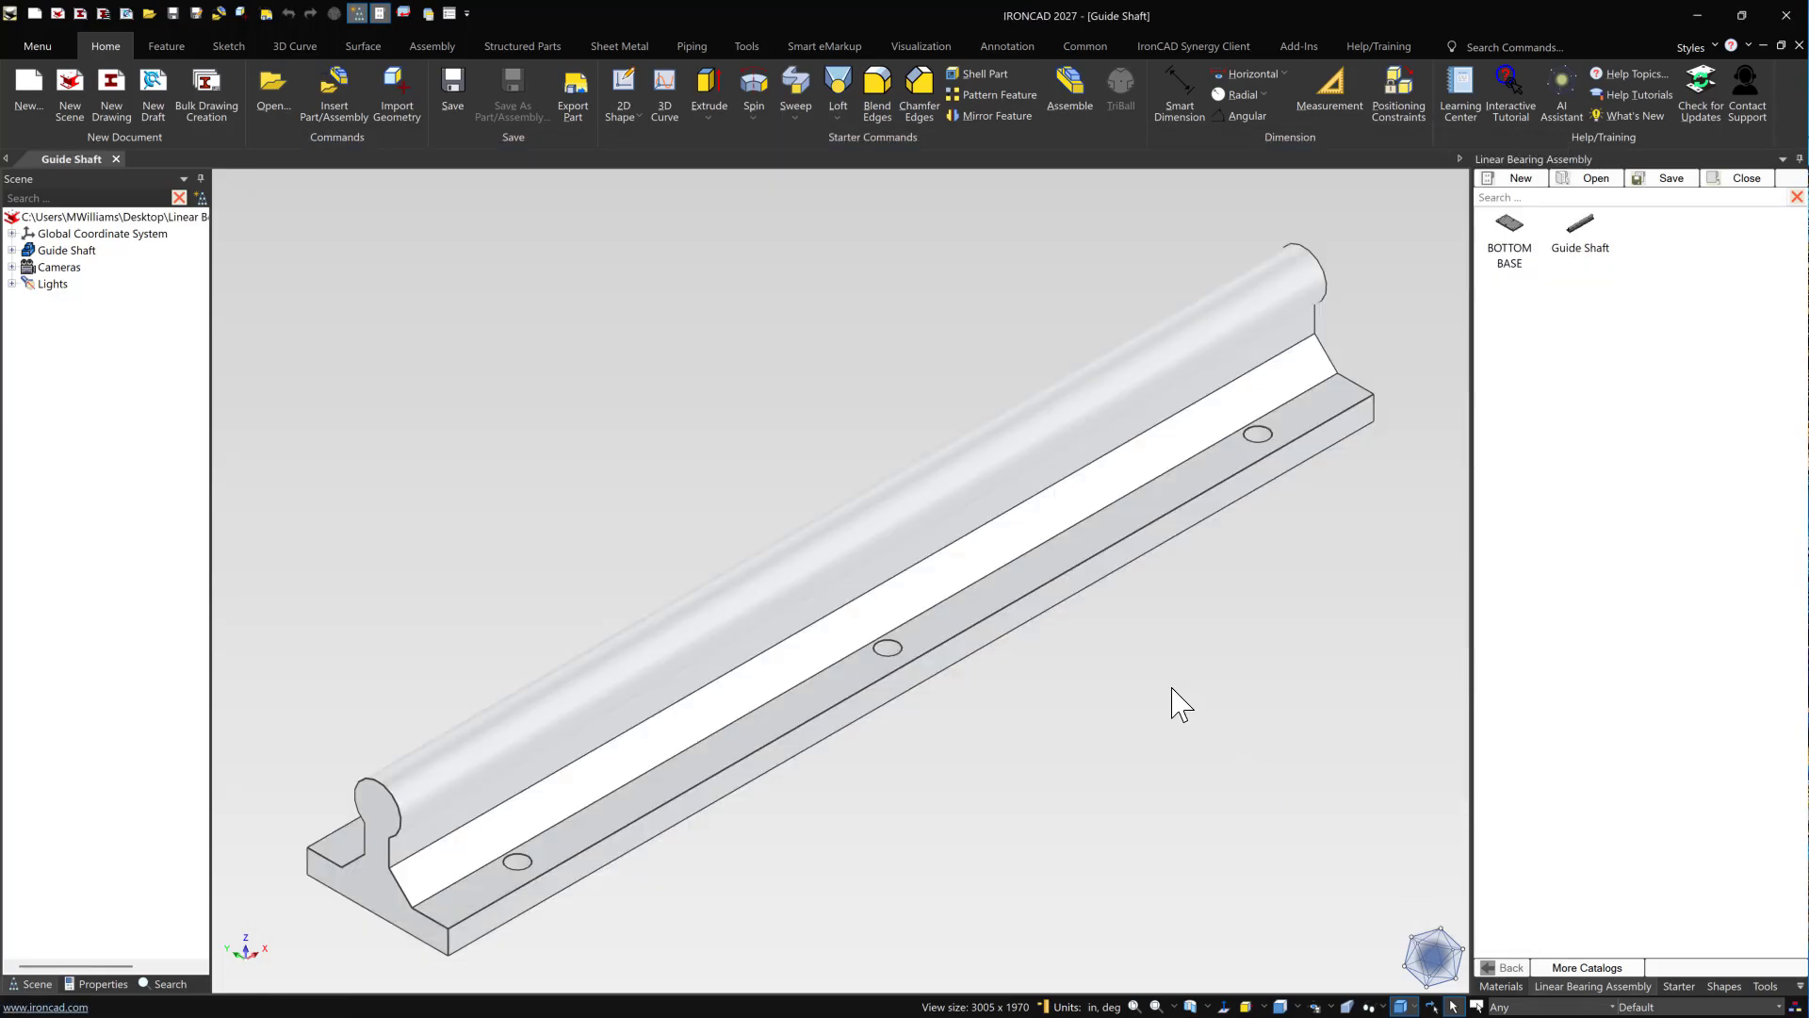